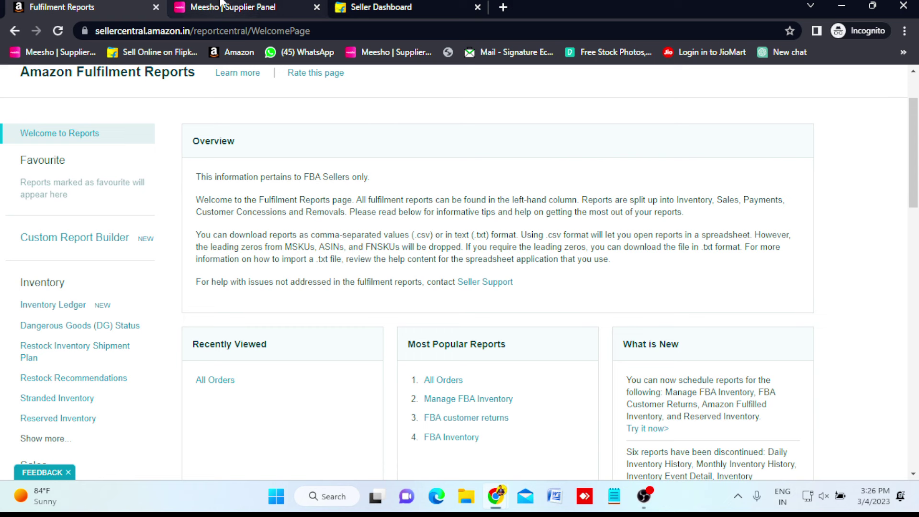
Cycle through the Amazon, Meesho and Flipkart tabs, ending on Flipkart's Report Centre with 10 generated reports.
click(246, 6)
key(ctrl+shift+Tab)
click(247, 6)
click(354, 4)
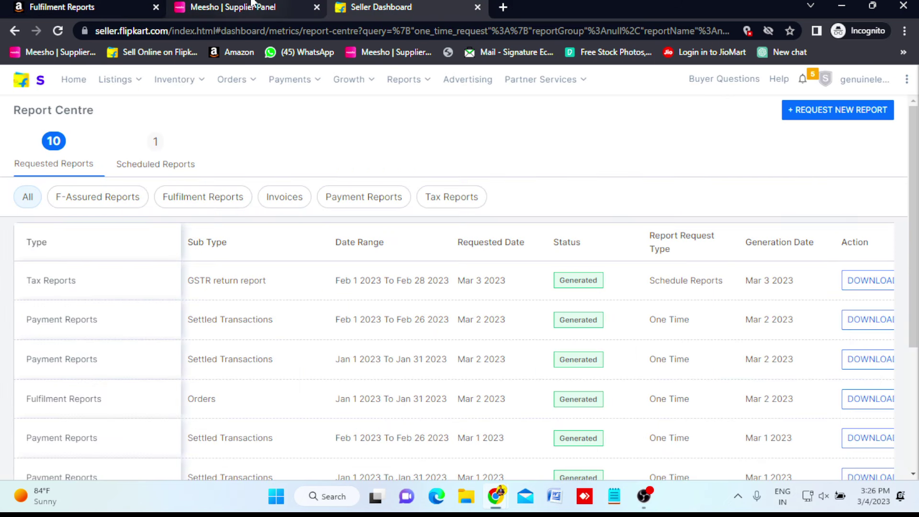
key(ctrl+Tab)
click(253, 5)
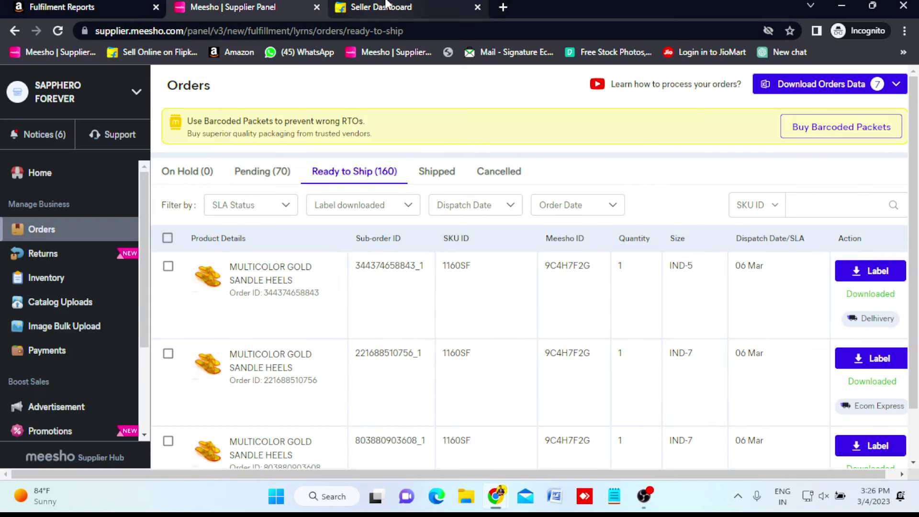
click(387, 4)
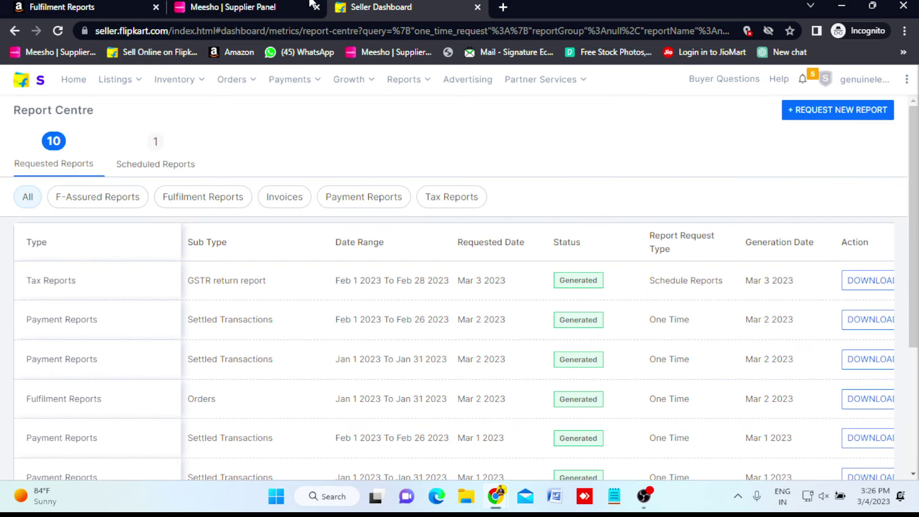
click(310, 6)
click(88, 5)
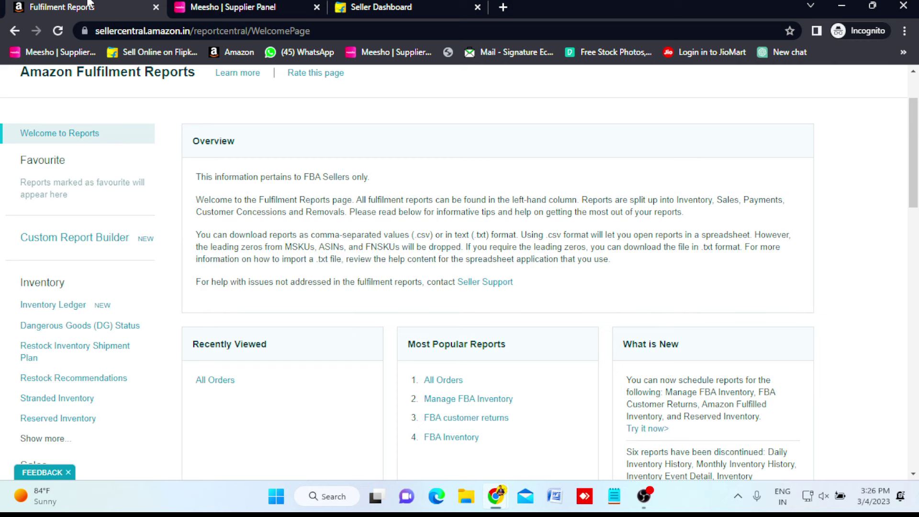
click(207, 6)
click(385, 4)
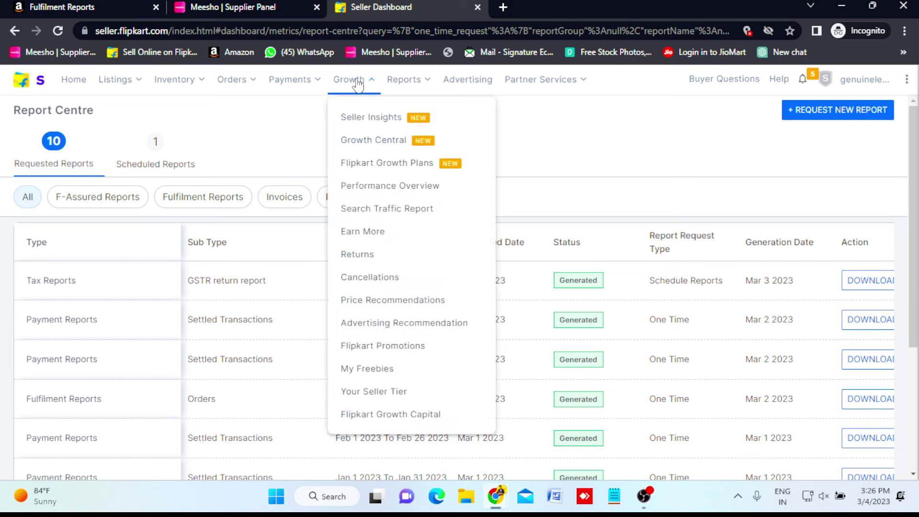
Start a new report request, choose Fulfilment Reports, and pick the Orders report.
mouse_move(410, 89)
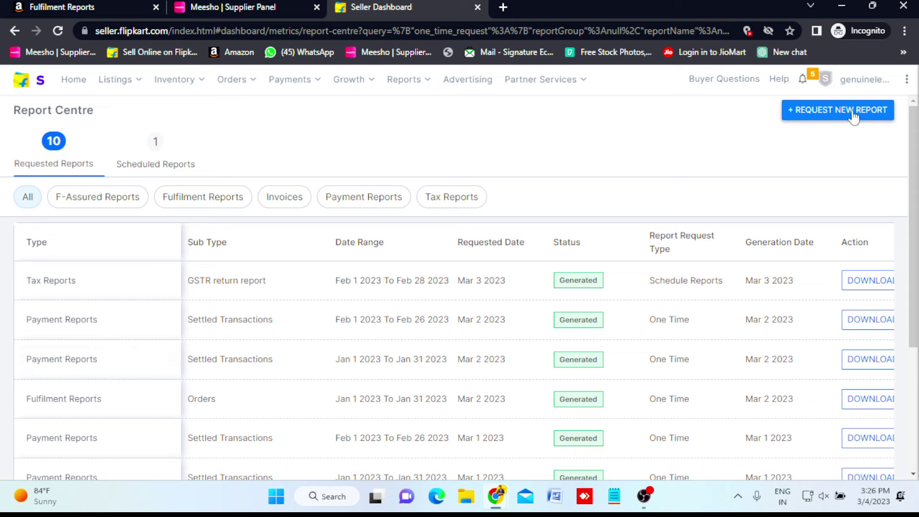
click(837, 124)
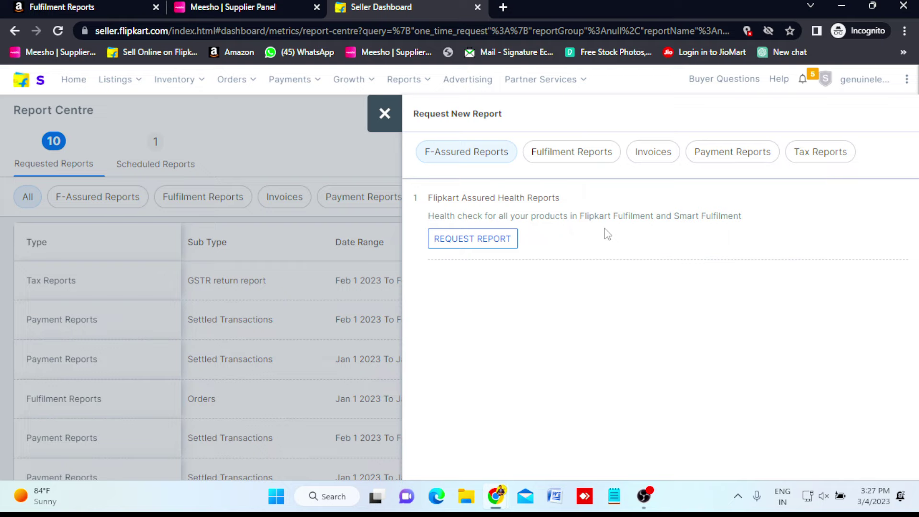
click(579, 157)
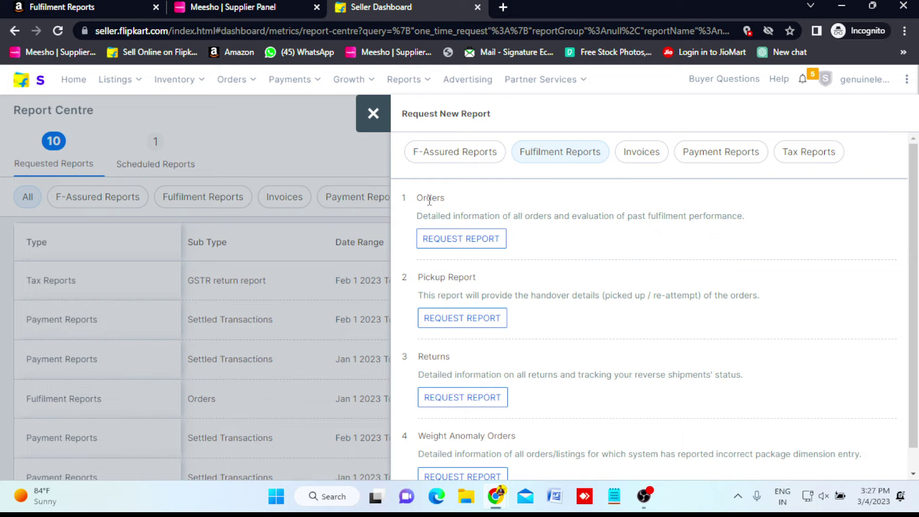
scroll(458, 296, down, 1)
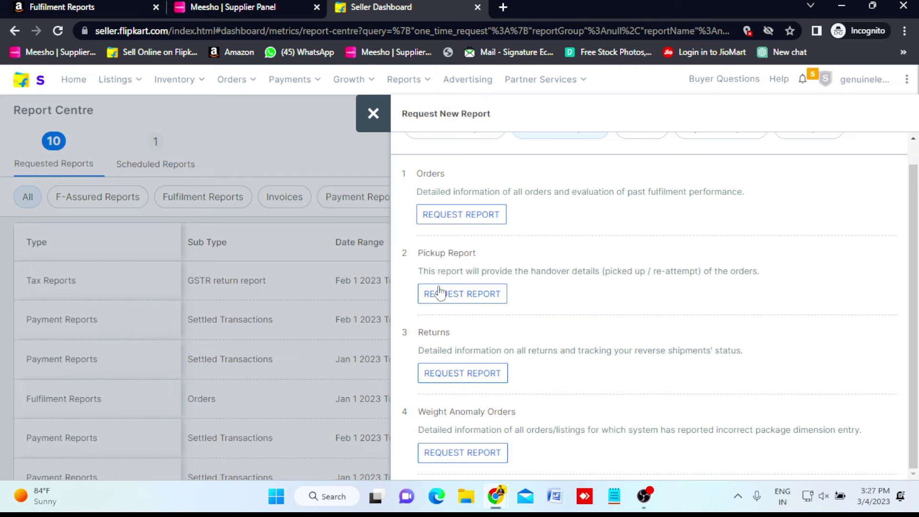
scroll(516, 319, up, 1)
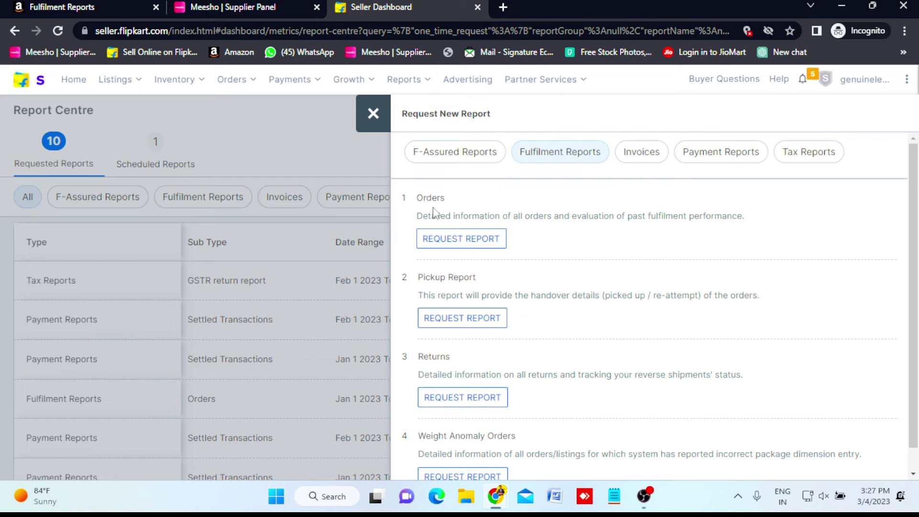
click(451, 245)
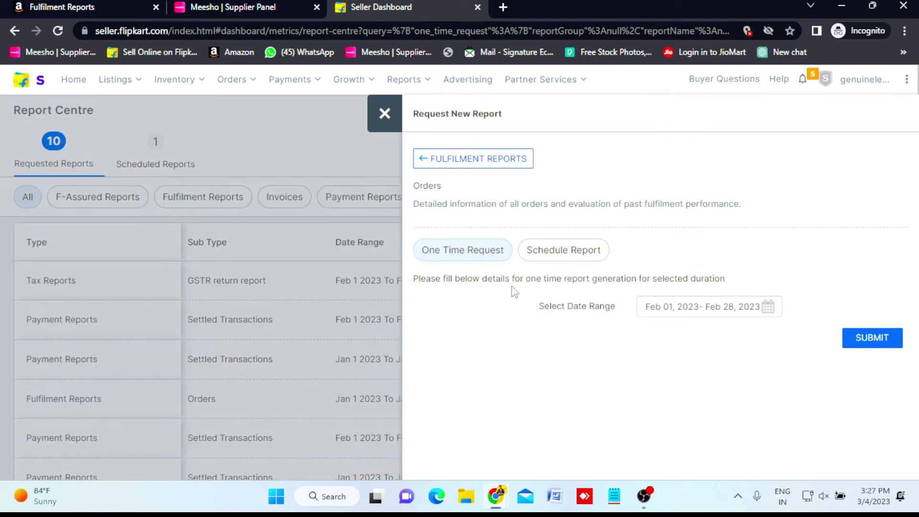
Set the Orders report date range to January 2023 (Jan 1–Jan 31) and submit it.
click(770, 310)
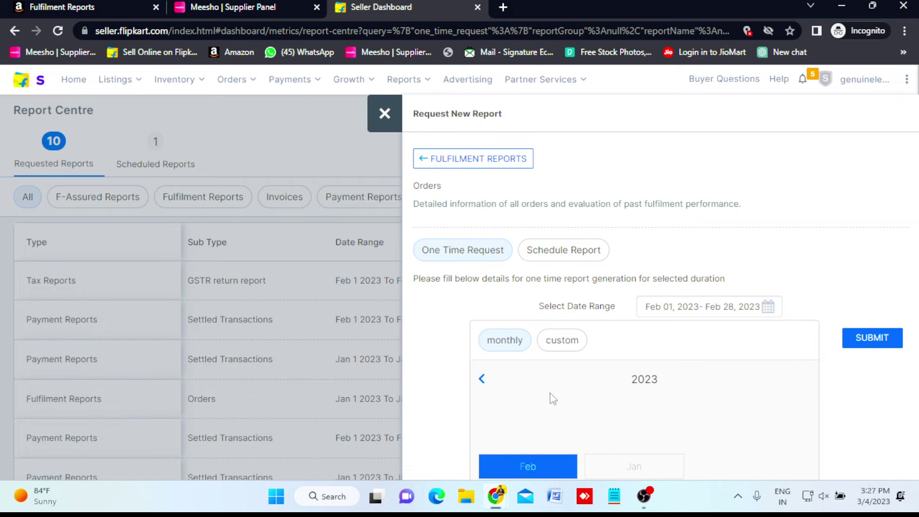
key(ctrl+minus)
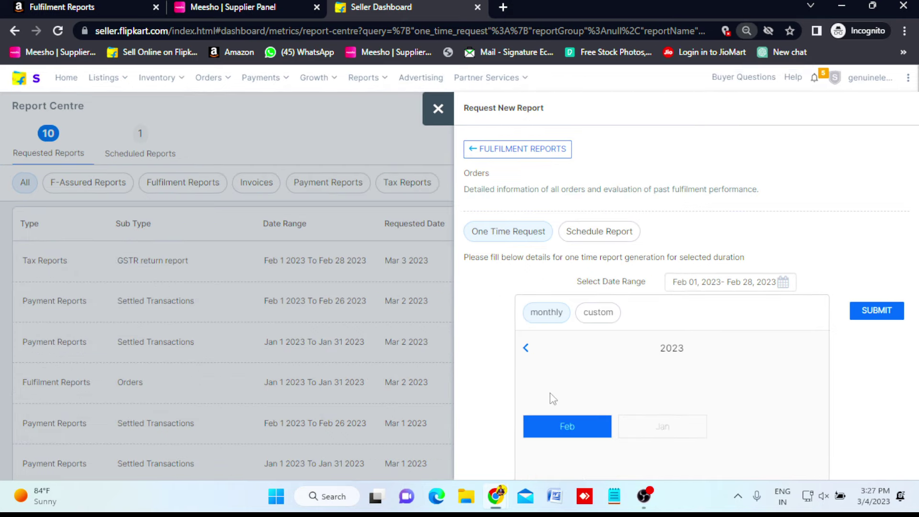
click(662, 430)
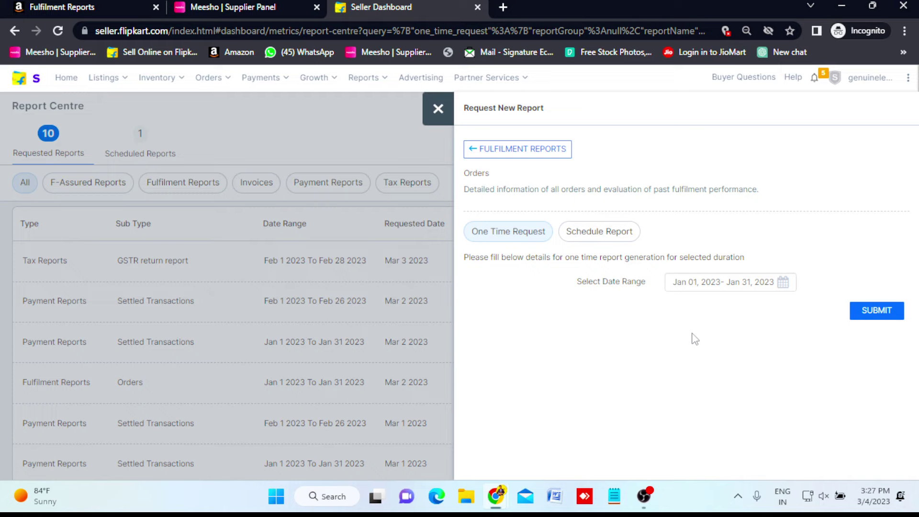
click(868, 316)
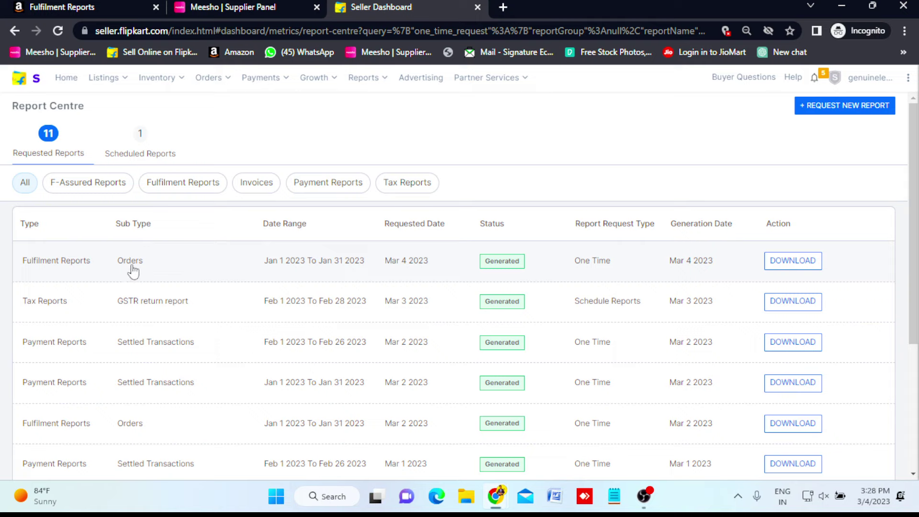
Download the Jan 1–Jan 31 Orders report and open the .xlsx file.
click(797, 267)
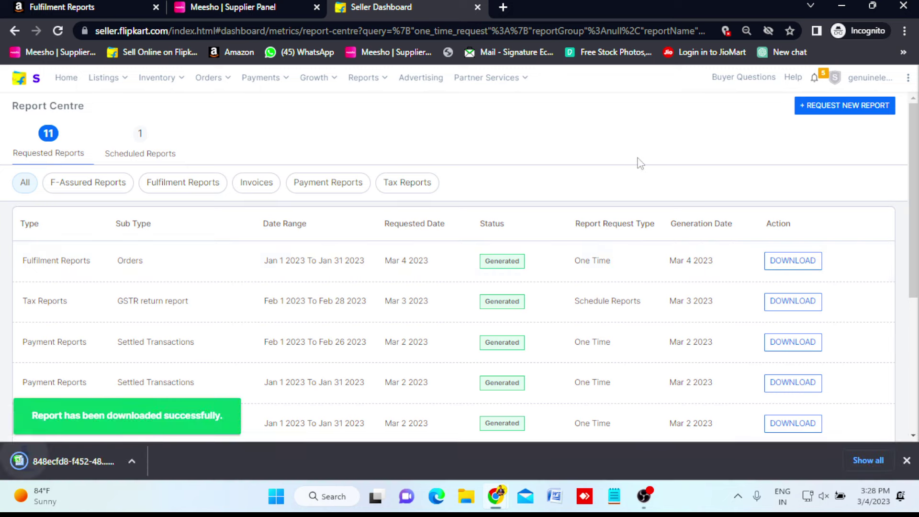
click(76, 461)
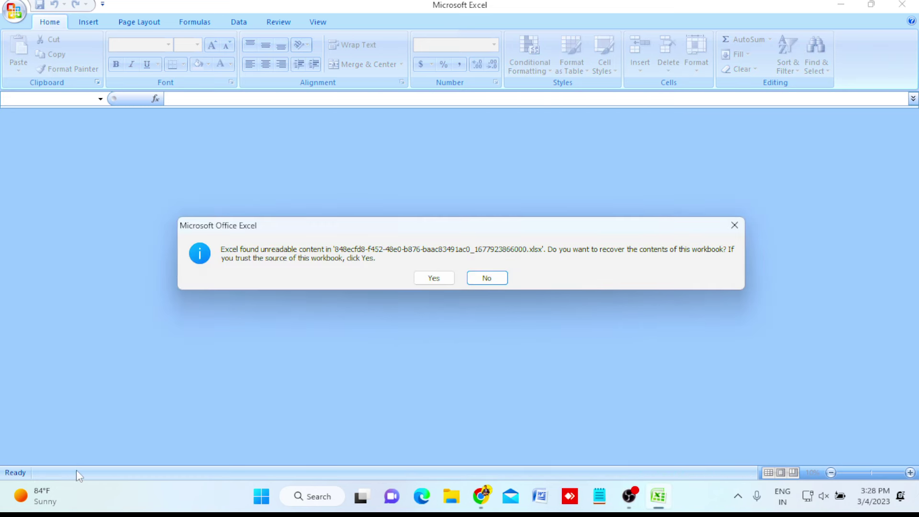
Repair the workbook, close the repair summary, and browse the Orders sheet's order_item_id and order_id columns.
click(433, 280)
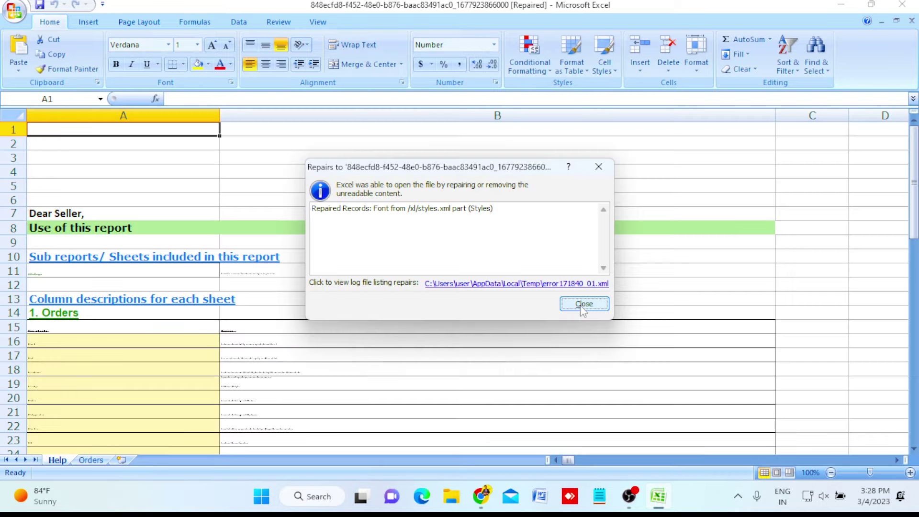
click(583, 306)
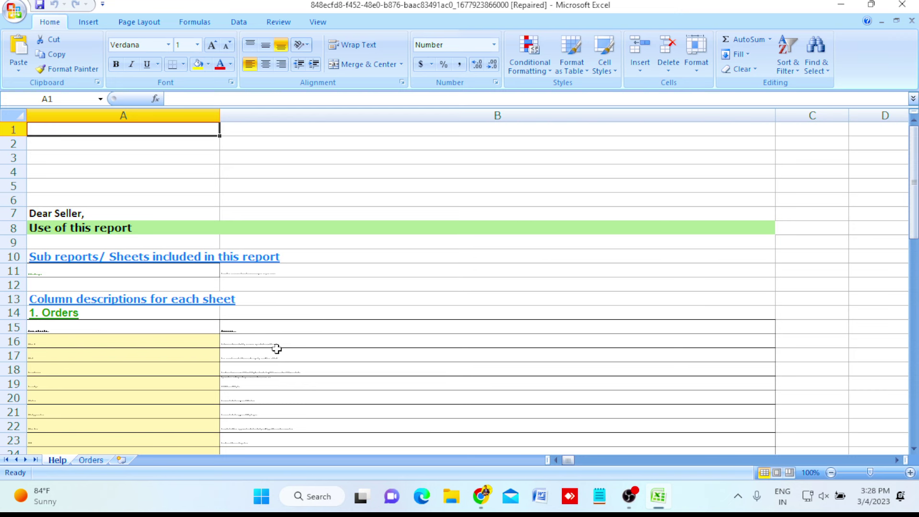
click(91, 460)
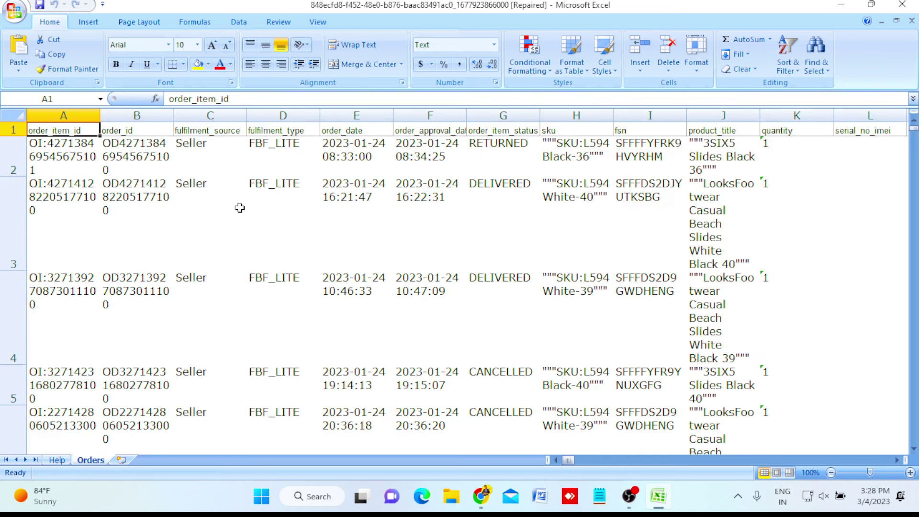
key(ctrl+shift+End)
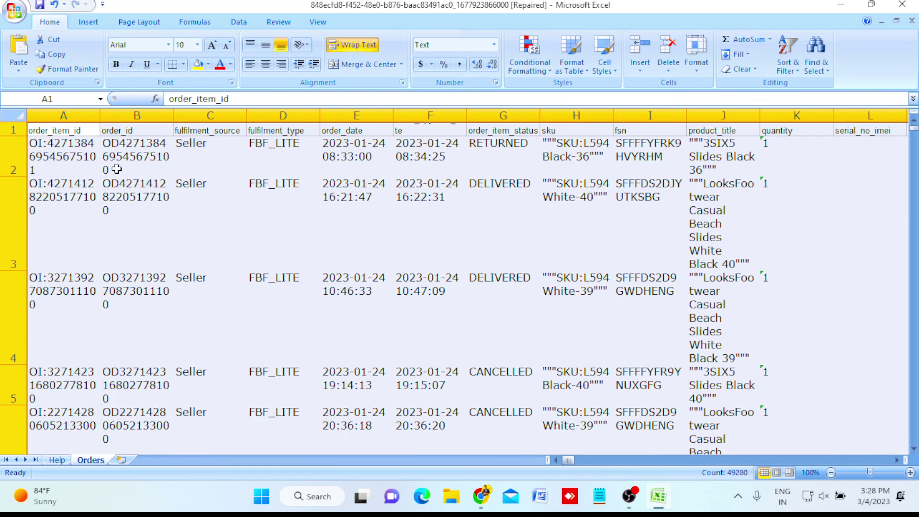
key(Down)
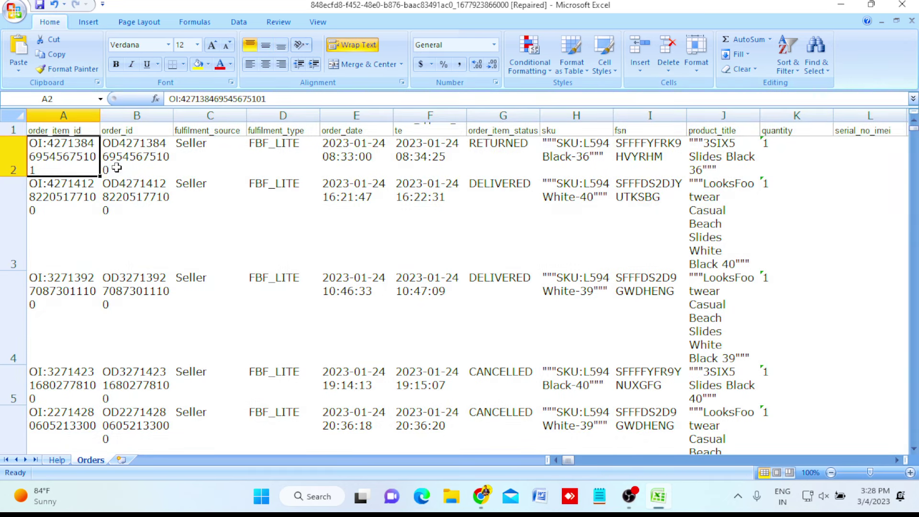
key(Up)
key(Down)
key(Right)
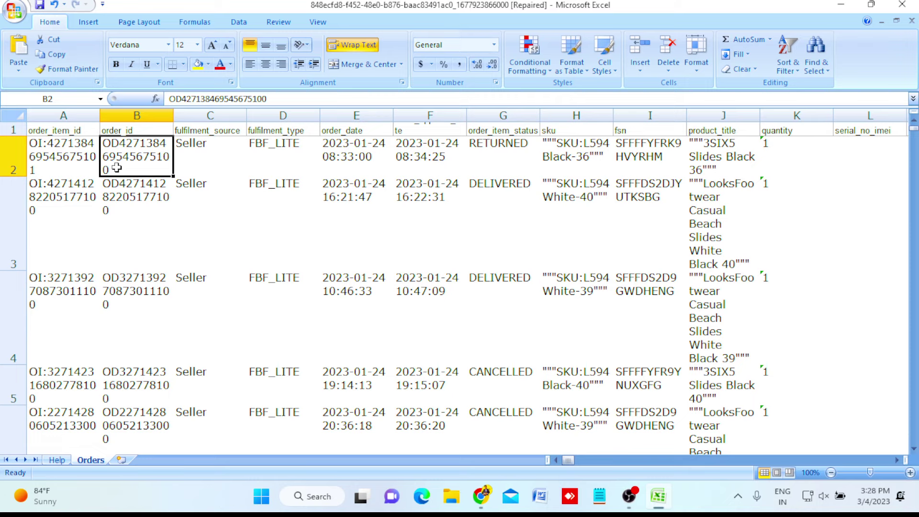
key(ctrl+Home)
key(Right)
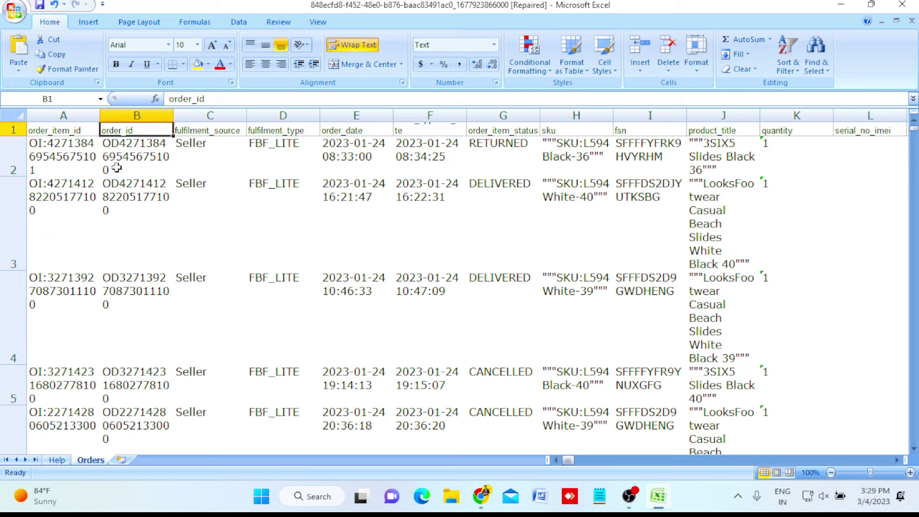
Check the order_id column, confirming its data ends at row 1332.
key(Down)
key(Up)
key(Down)
key(Up)
key(Left)
key(Right)
key(Down)
key(Down)
key(Down)
key(Down)
key(Up)
key(Up)
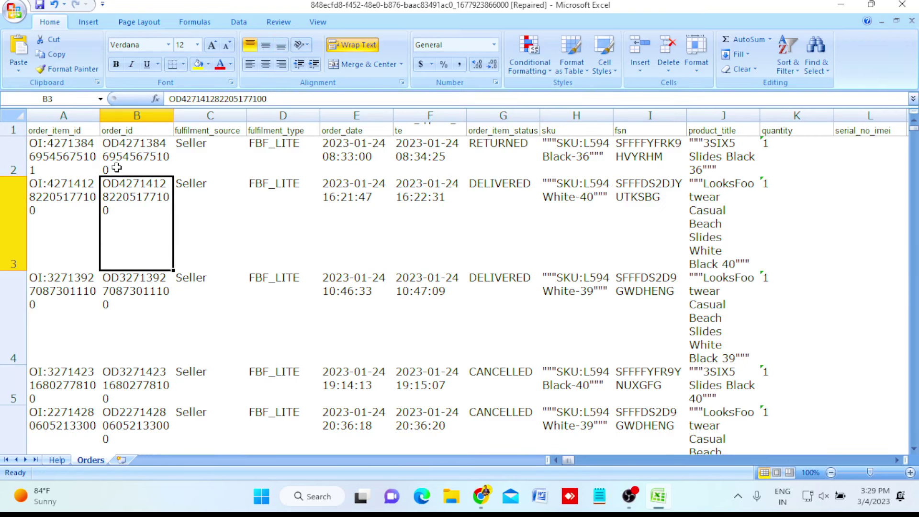
key(Up)
key(ctrl+Down)
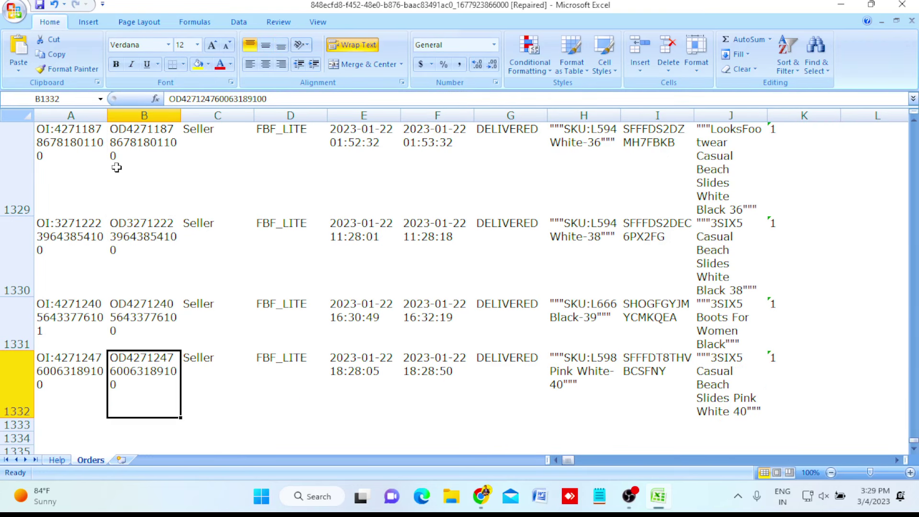
key(Left)
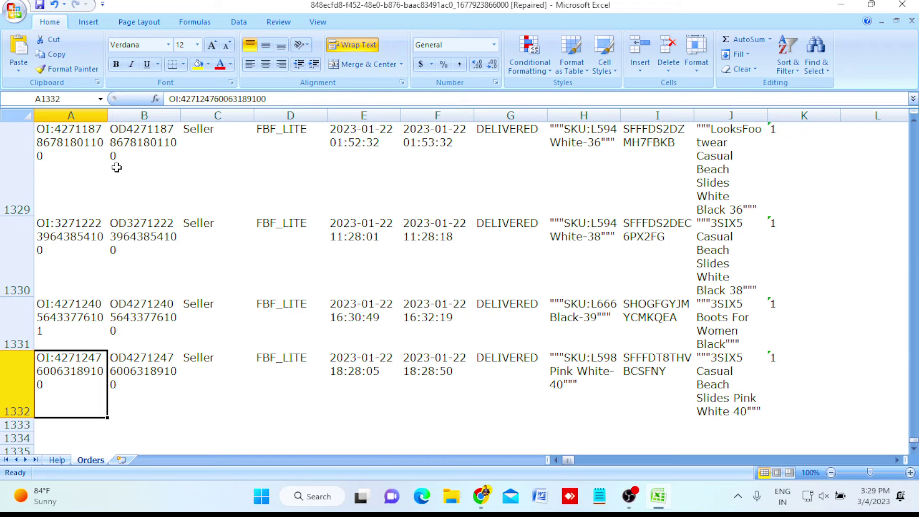
key(Right)
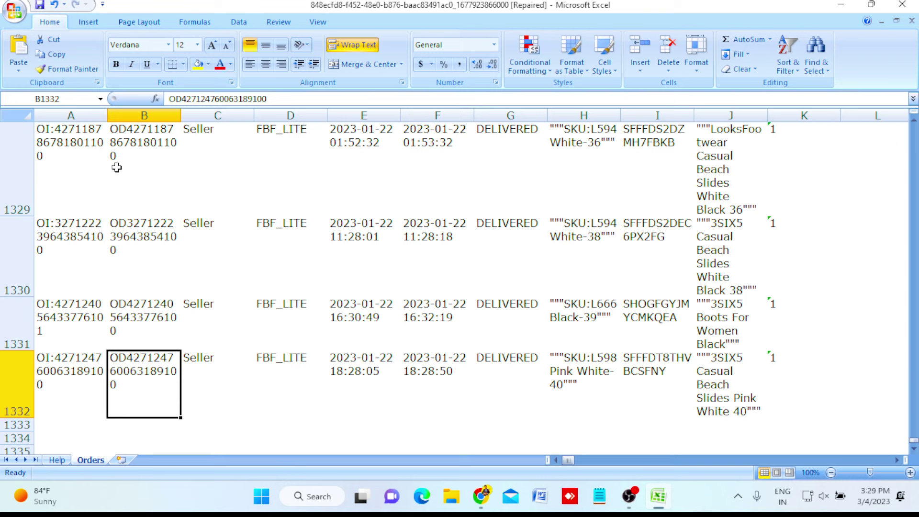
key(ctrl+Up)
key(Down)
key(Up)
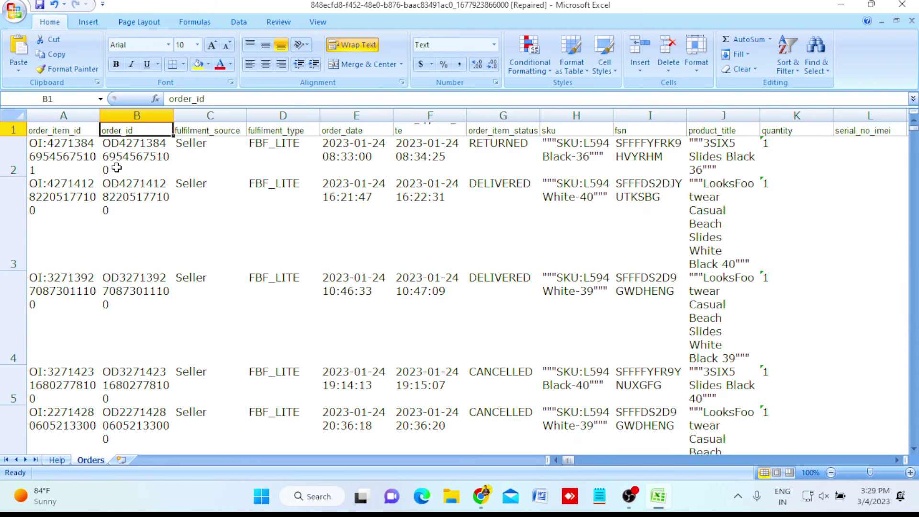
Select and copy the order IDs from B2 down to row 1332.
key(Down)
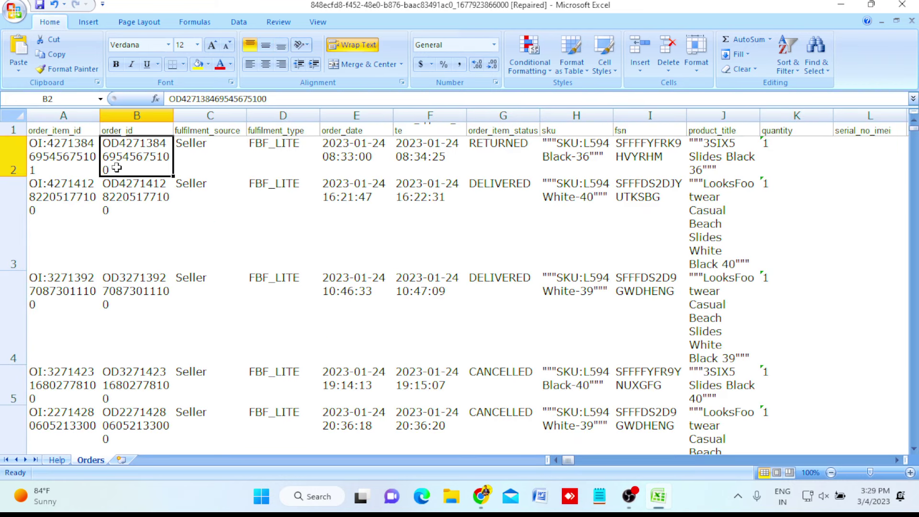
key(ctrl+shift+Down)
key(ctrl+c)
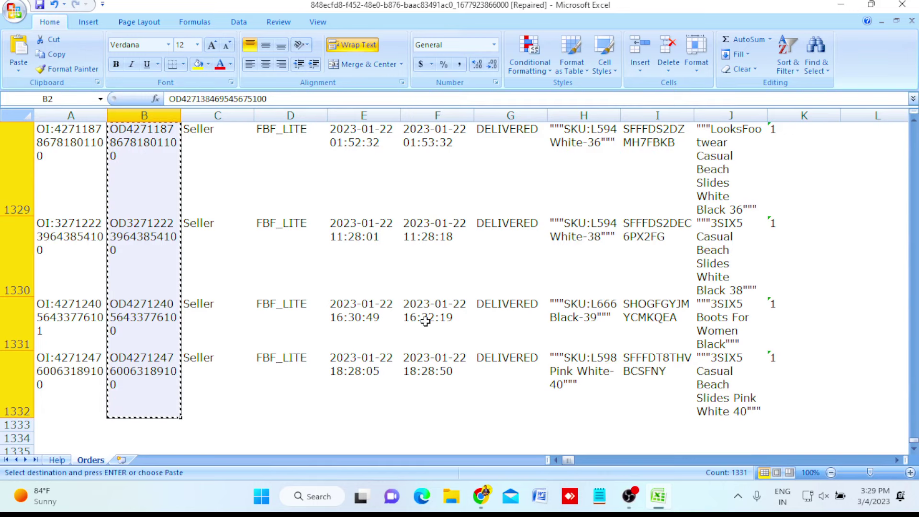
click(152, 241)
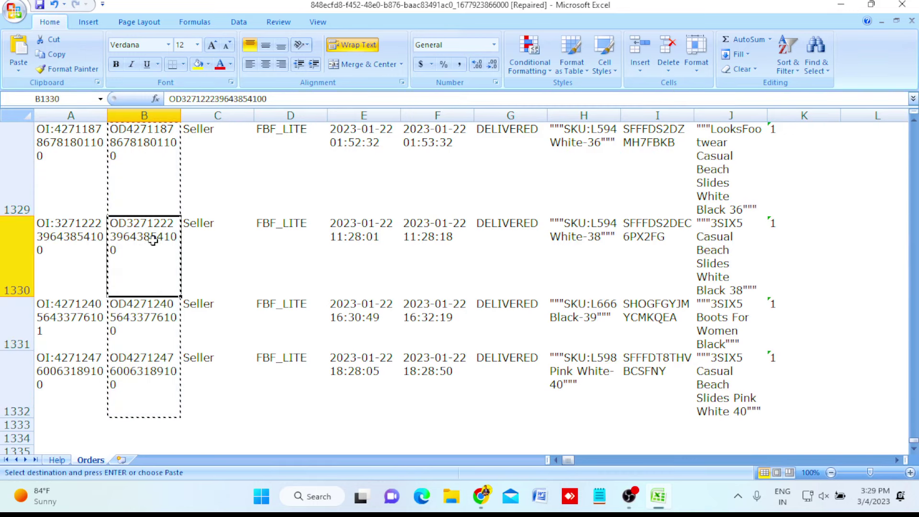
key(ctrl+Up)
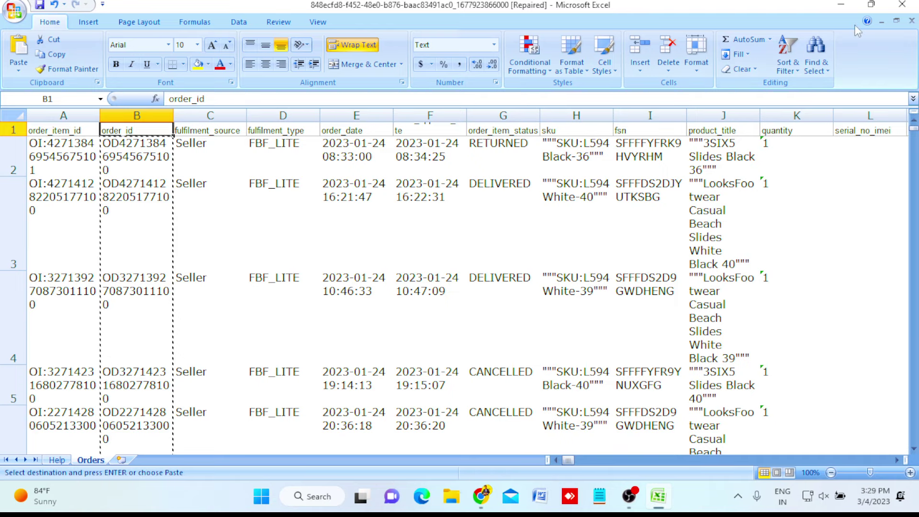
Enter 'order id' as the header in cell A1 of the reconciliations sheet.
mouse_move(480, 496)
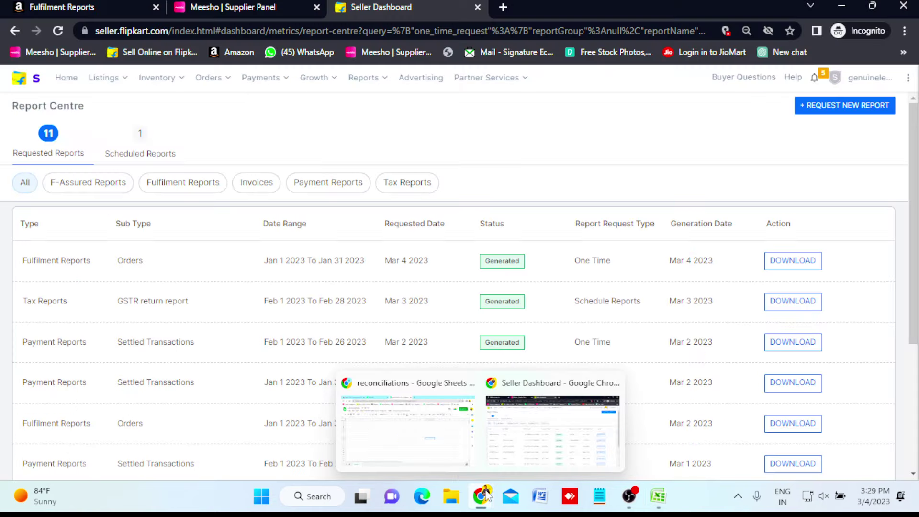
click(443, 452)
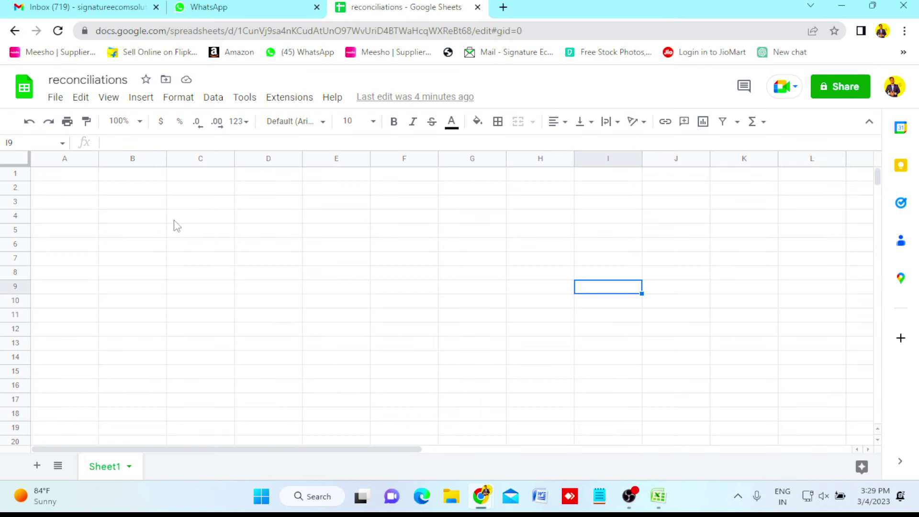
click(58, 173)
text(order id)
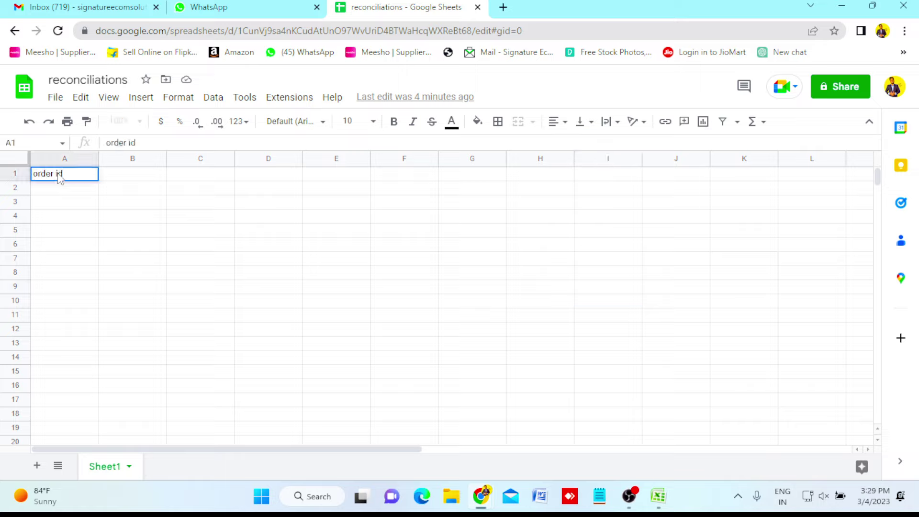
key(Return)
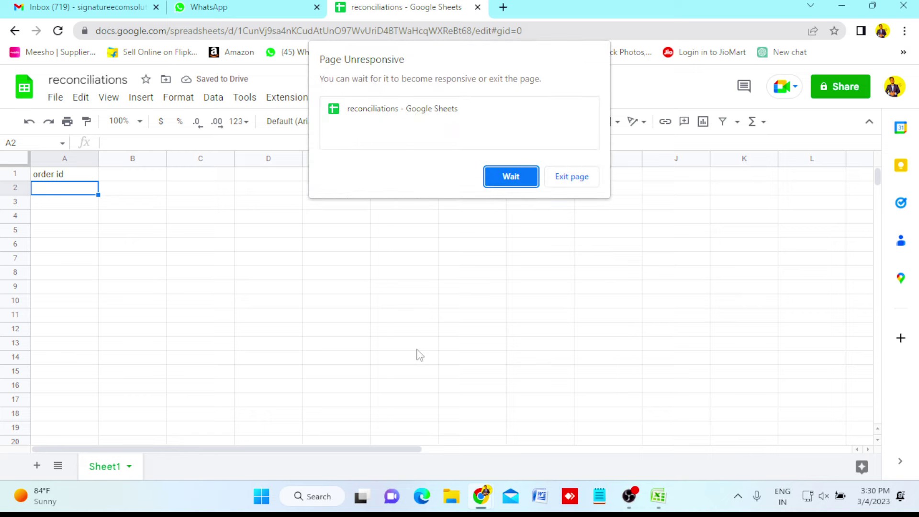
Paste the 1,331 order IDs below the header and autofit column A to fit them.
click(104, 174)
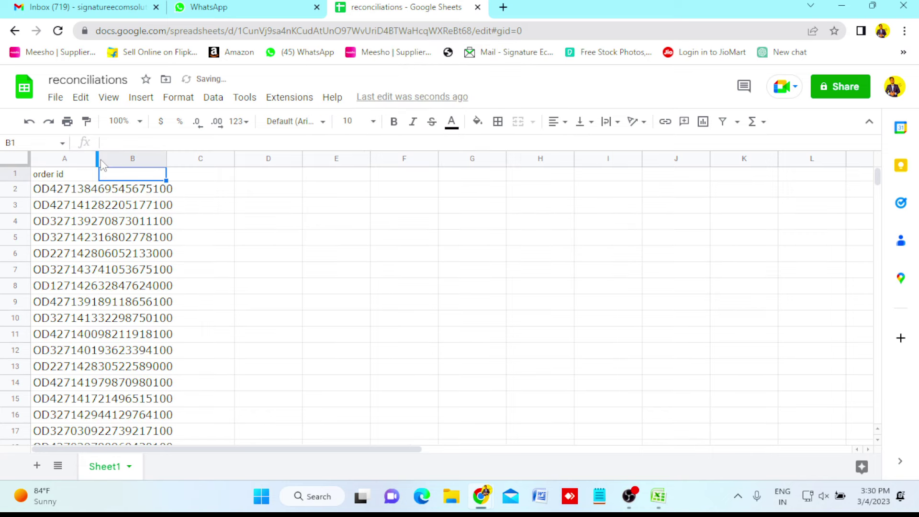
click(110, 159)
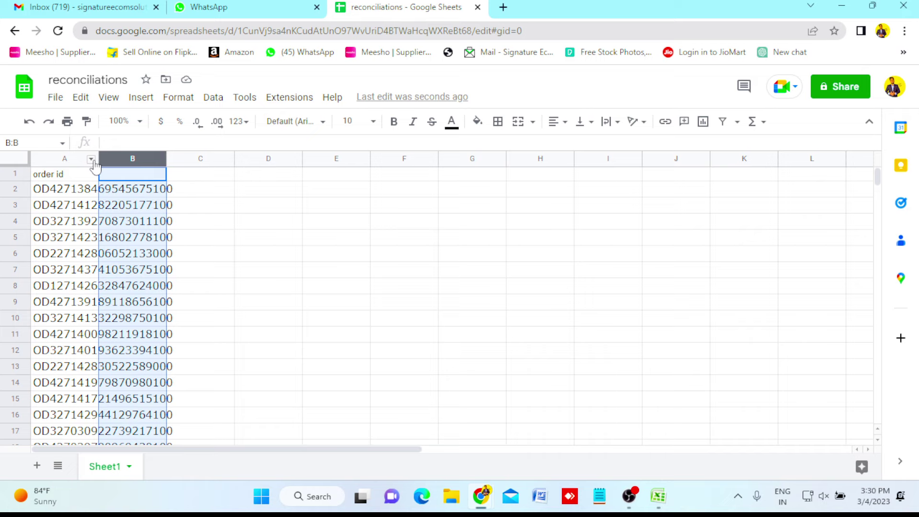
double_click(99, 158)
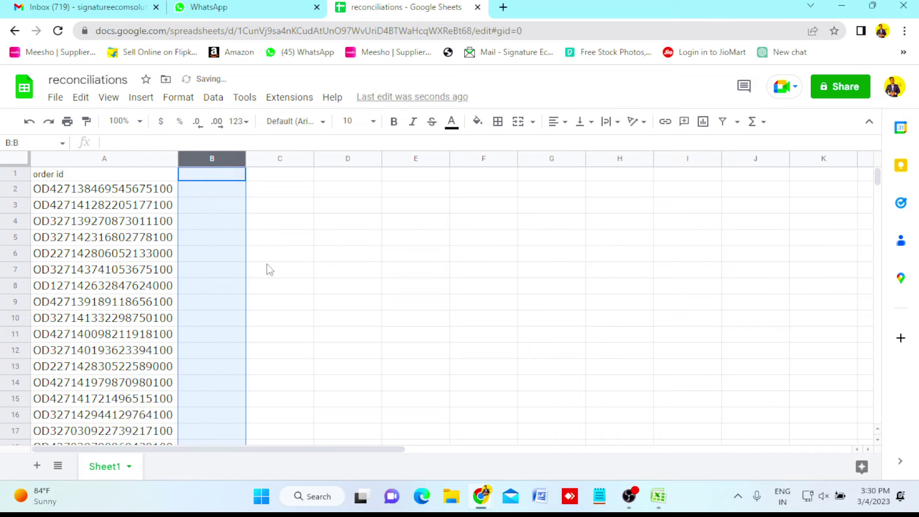
click(268, 269)
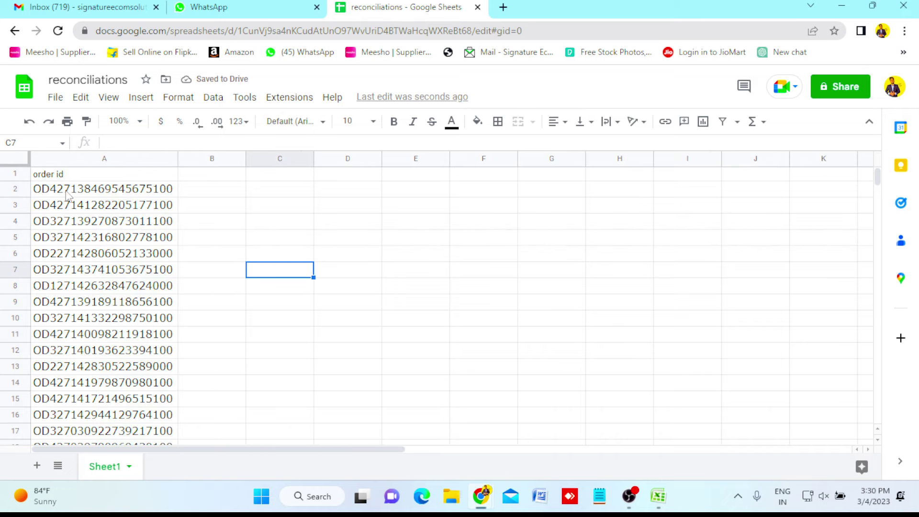
click(49, 177)
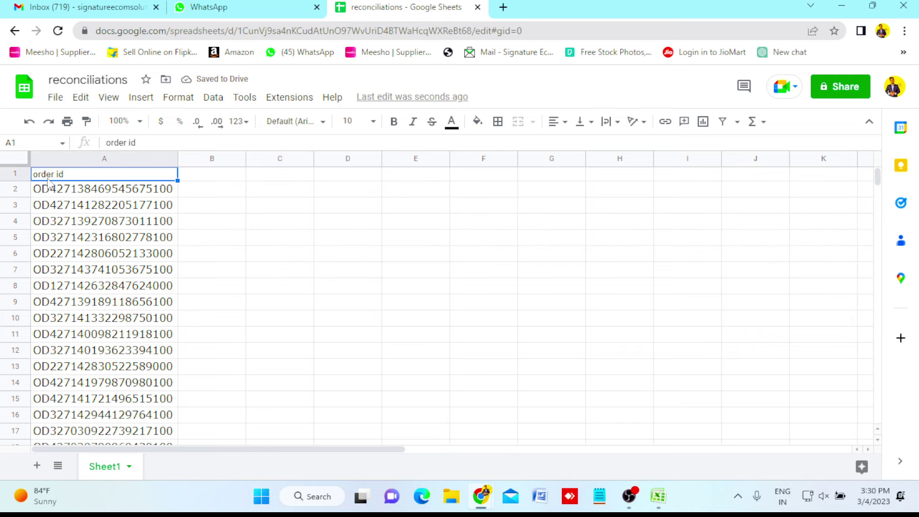
key(Down)
key(ctrl+shift+Down)
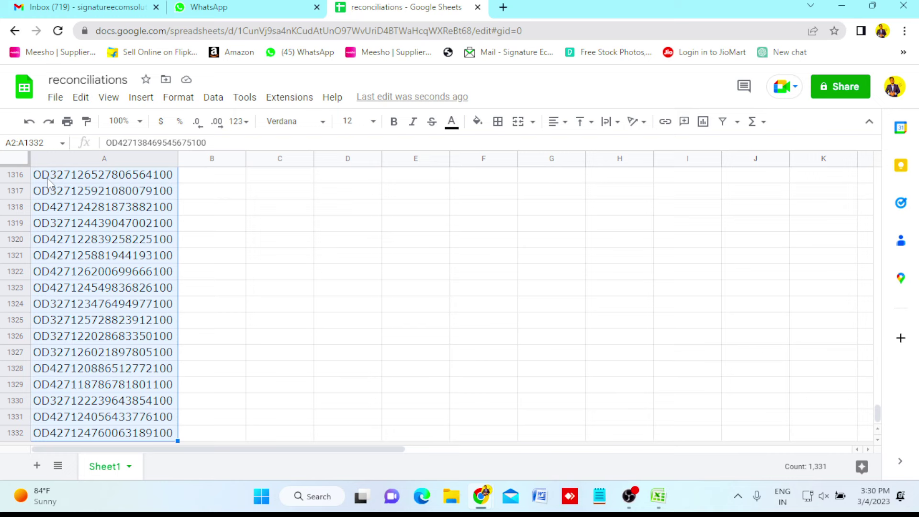
key(ctrl+Home)
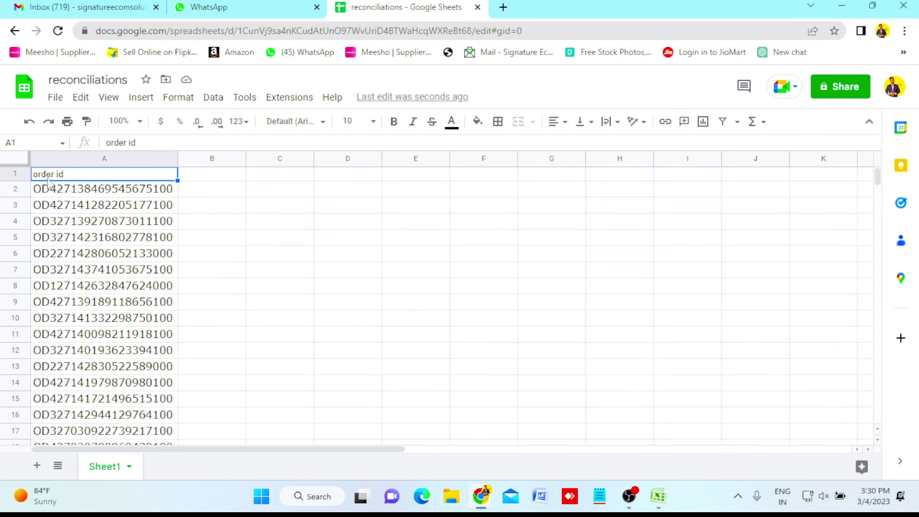
key(Right)
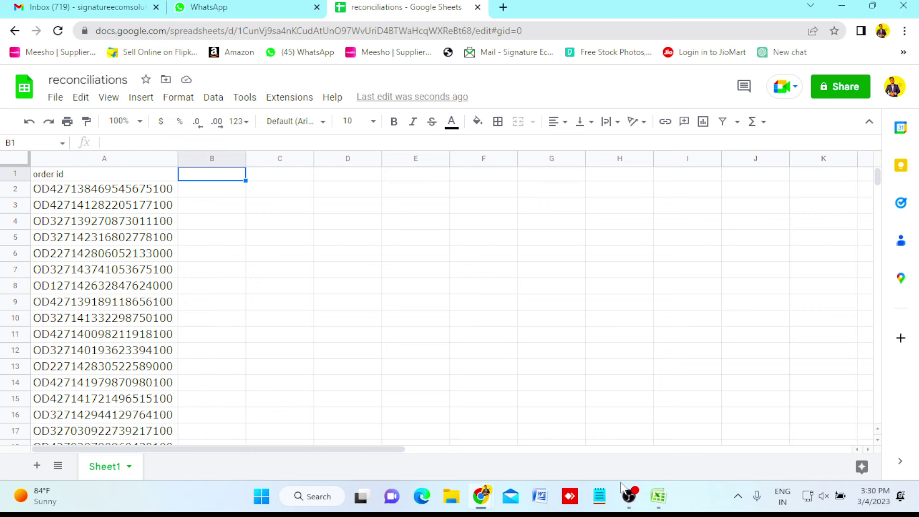
Copy the Orders sheet's sku column H, header through row 1332.
click(659, 503)
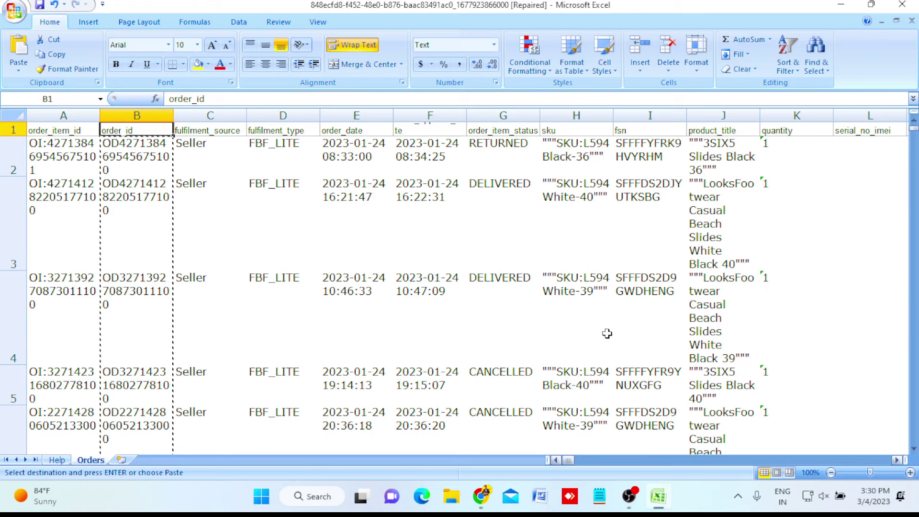
key(Right)
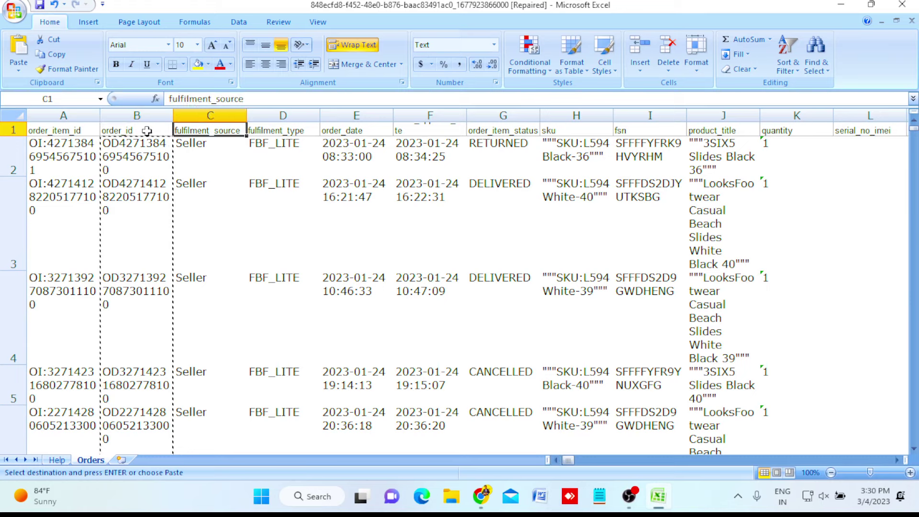
key(Right)
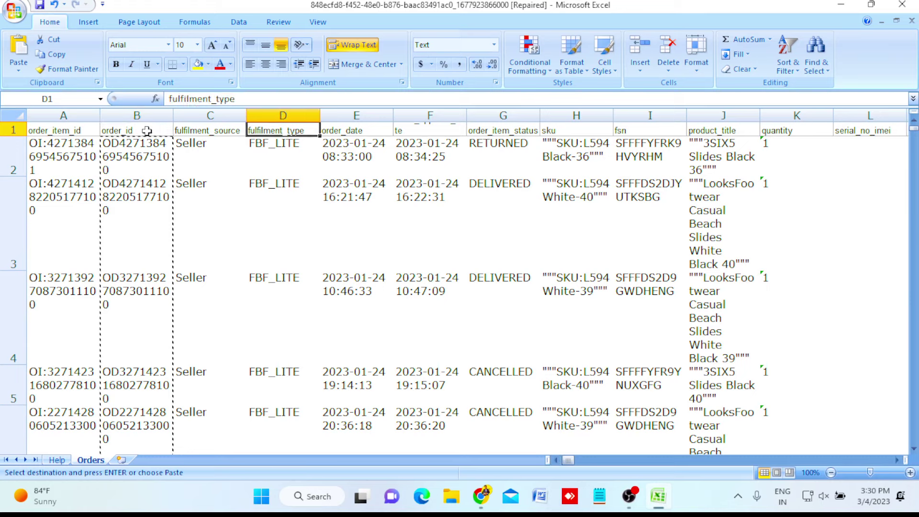
key(Right)
key(Right)
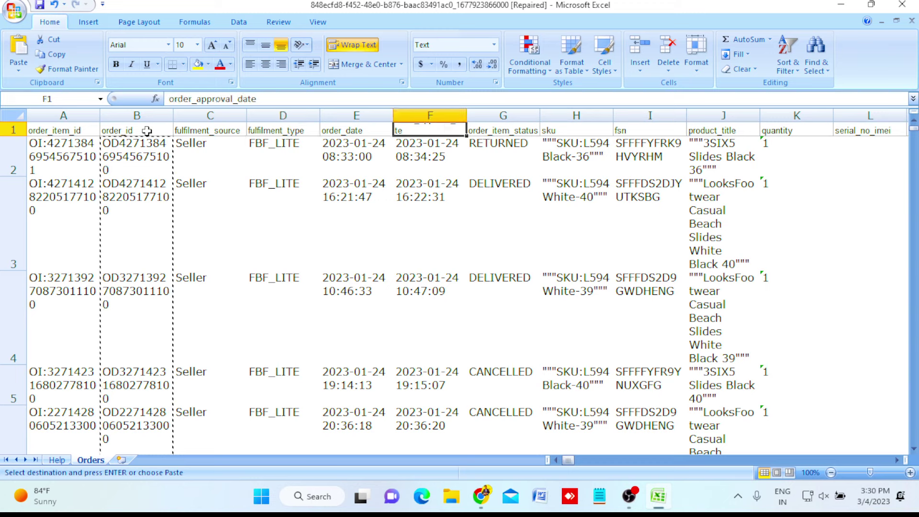
key(Right)
key(Right)
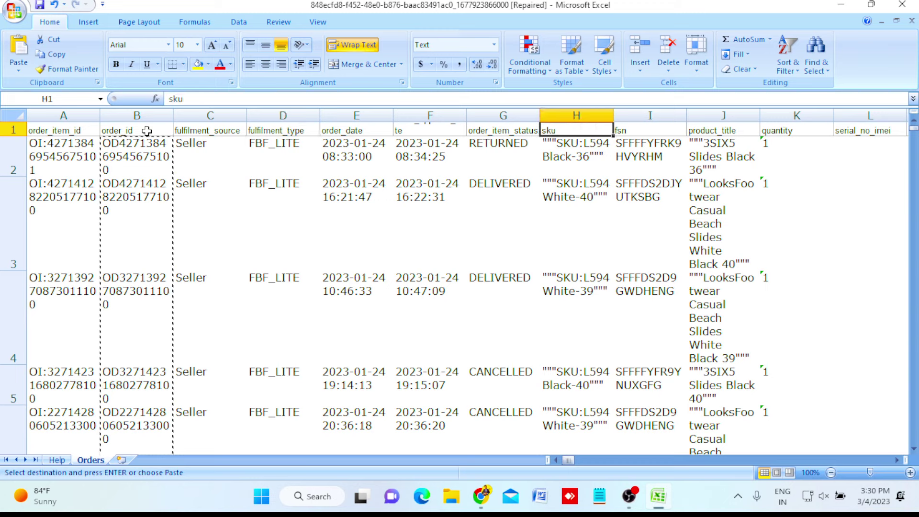
key(Down)
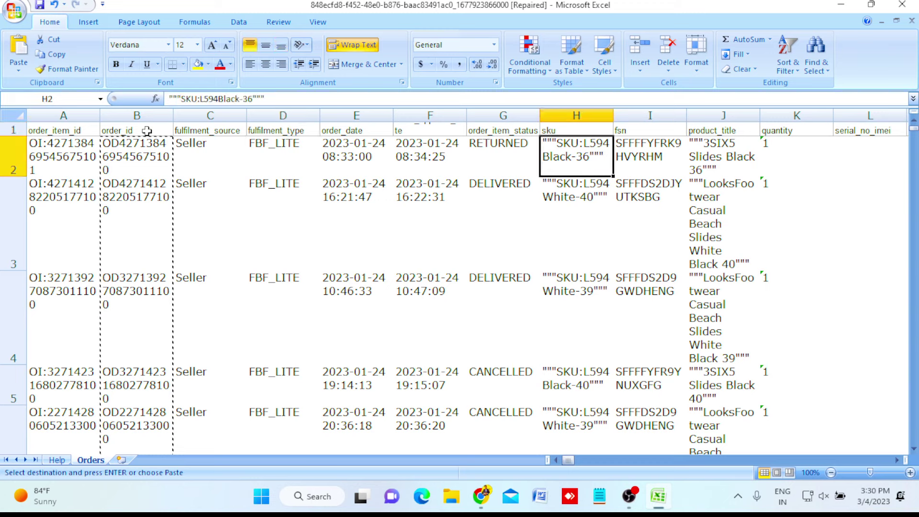
key(Up)
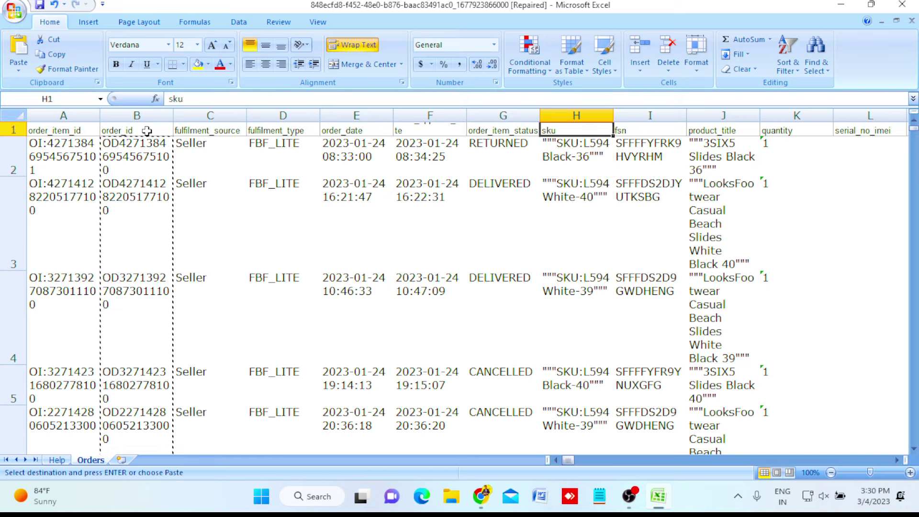
key(Down)
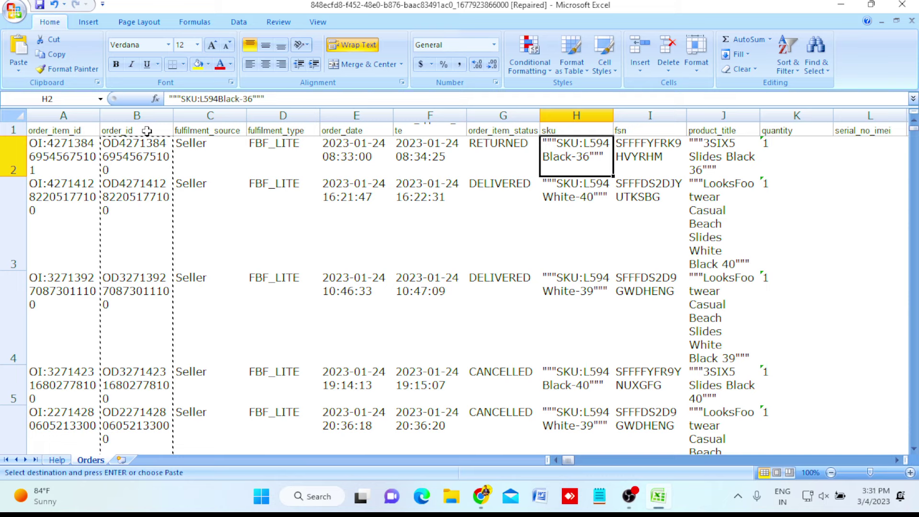
key(Up)
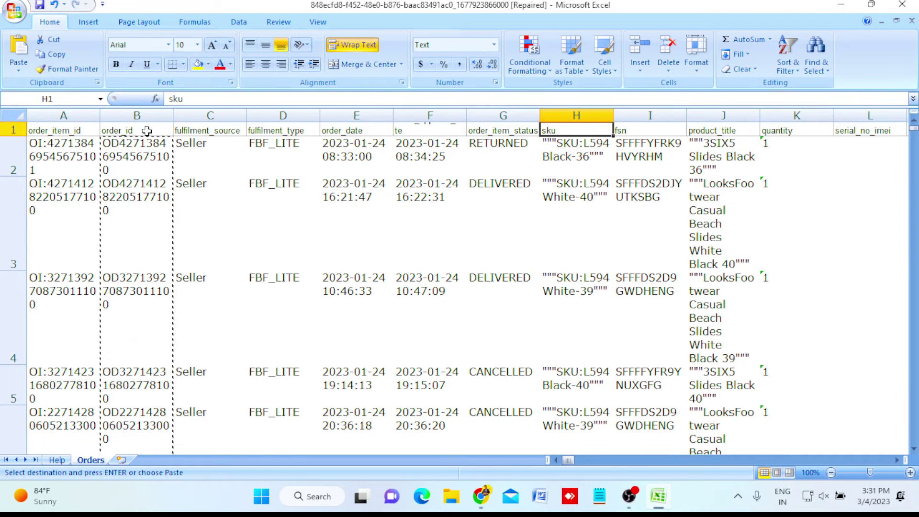
key(ctrl+shift+Down)
key(ctrl+c)
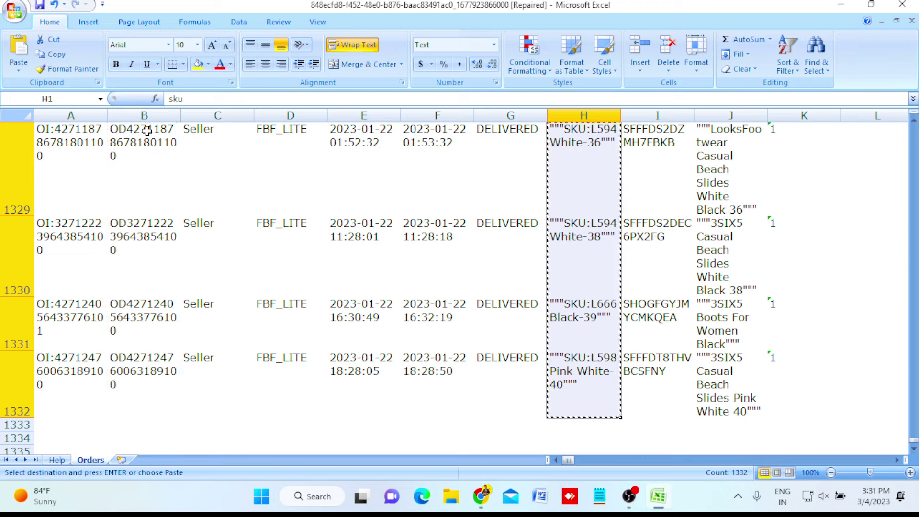
Paste the SKU column into B1 of the reconciliations sheet and widen column B.
mouse_move(481, 496)
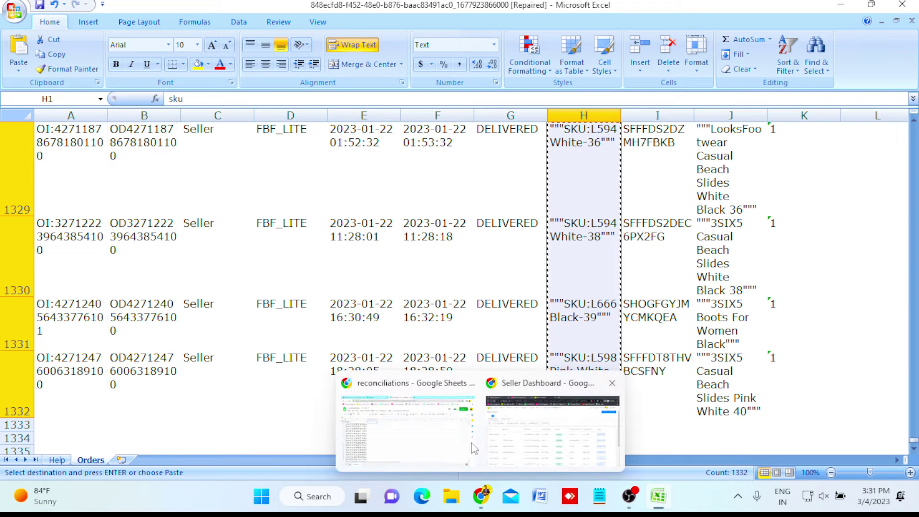
click(472, 444)
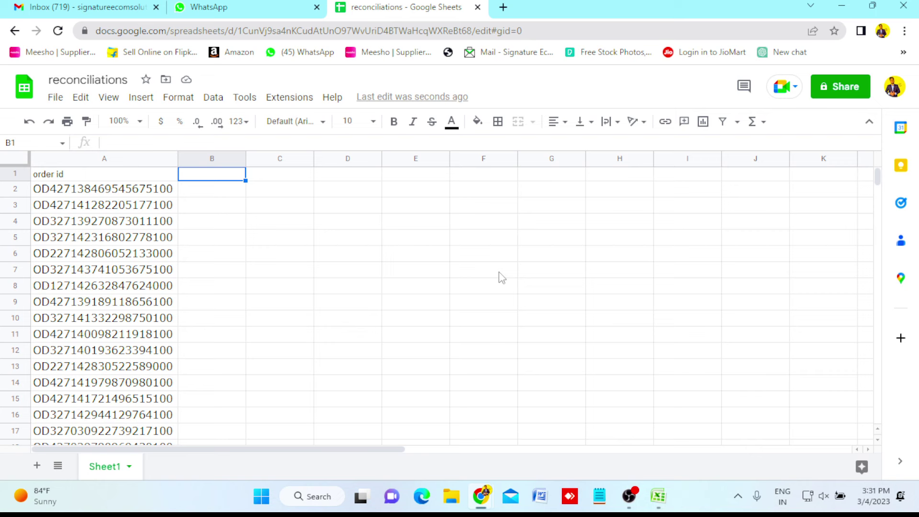
key(ctrl+v)
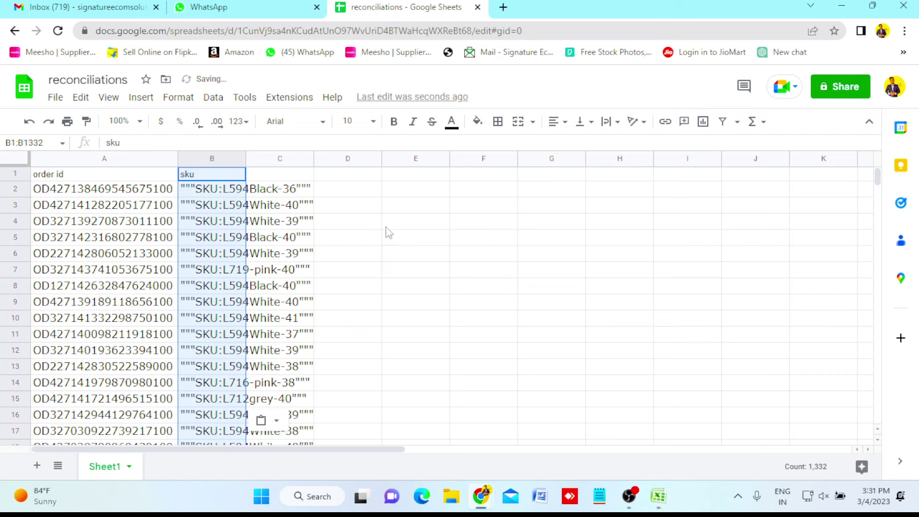
click(367, 207)
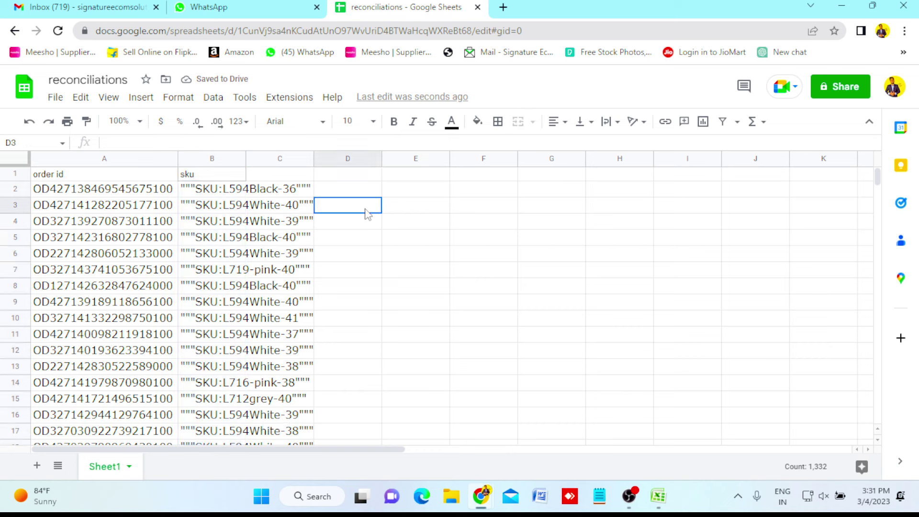
click(213, 177)
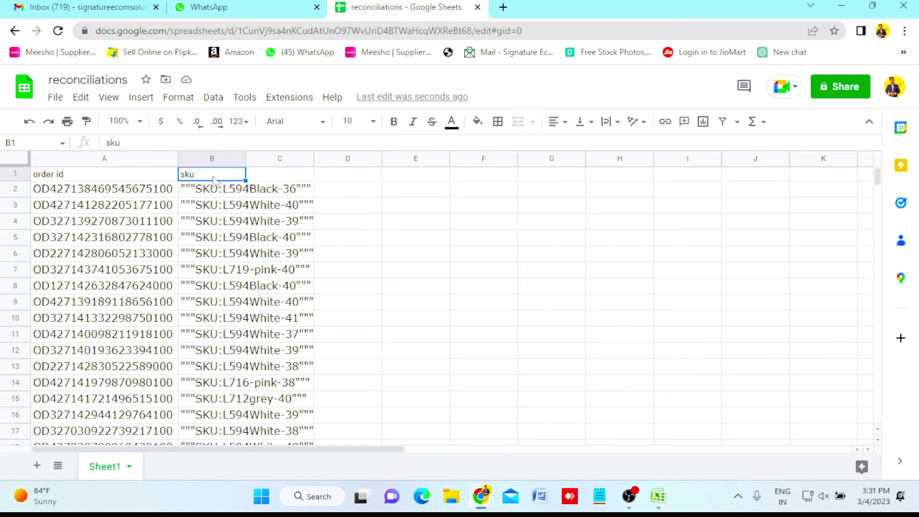
click(214, 186)
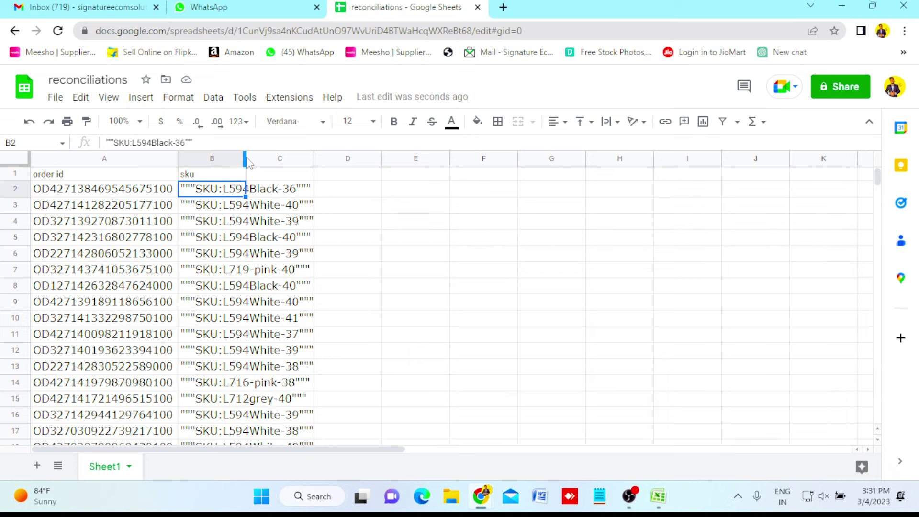
drag(244, 158, 316, 160)
Inspect the SKU in B2, noting its extra quotation marks, without editing it.
click(374, 223)
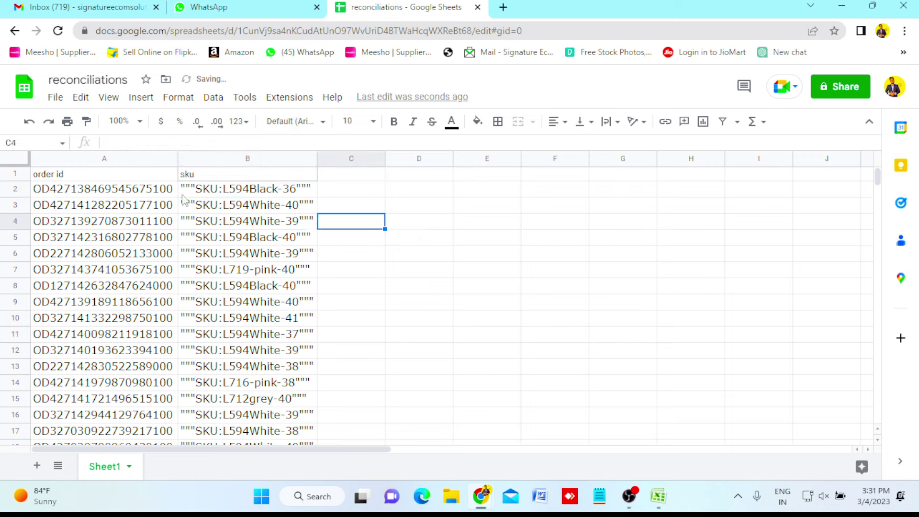
click(196, 196)
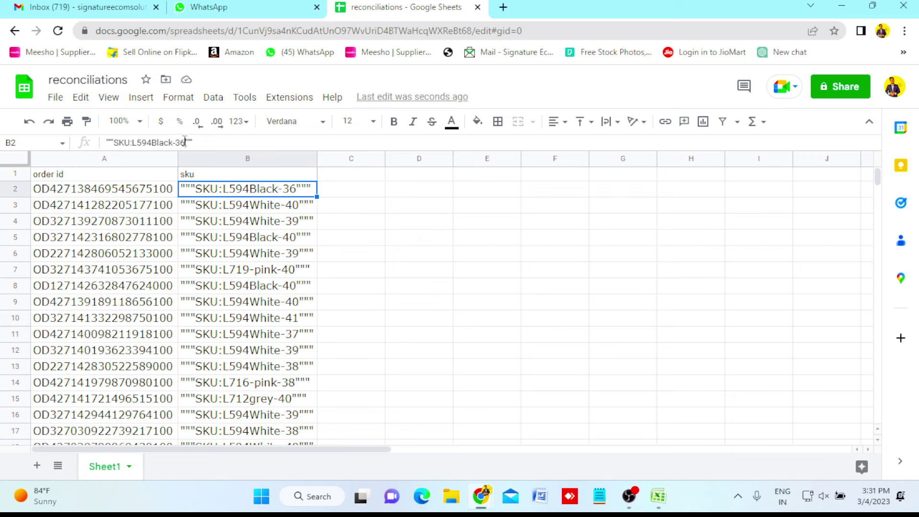
drag(185, 142, 195, 141)
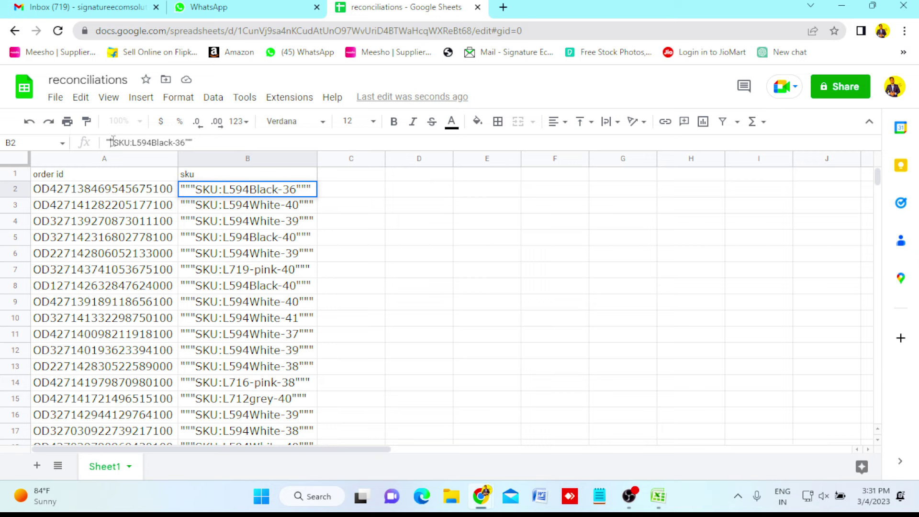
drag(106, 142, 112, 142)
click(352, 179)
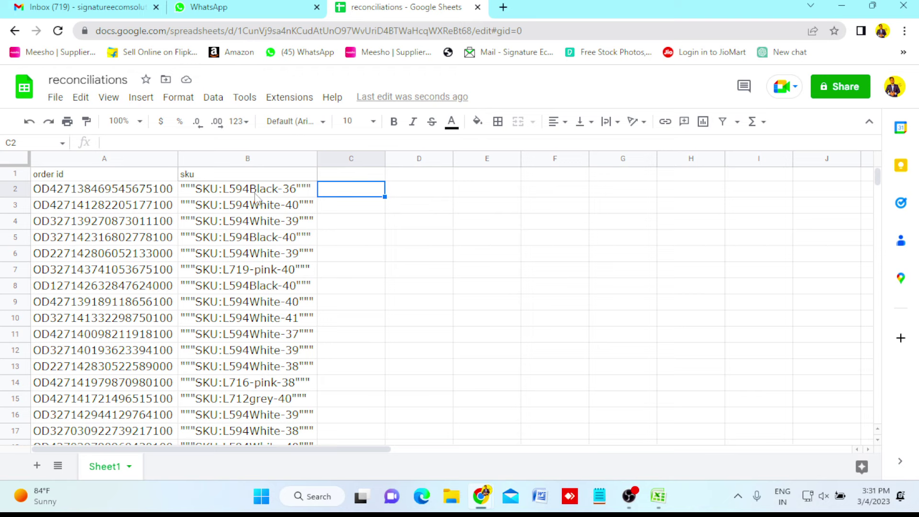
click(258, 191)
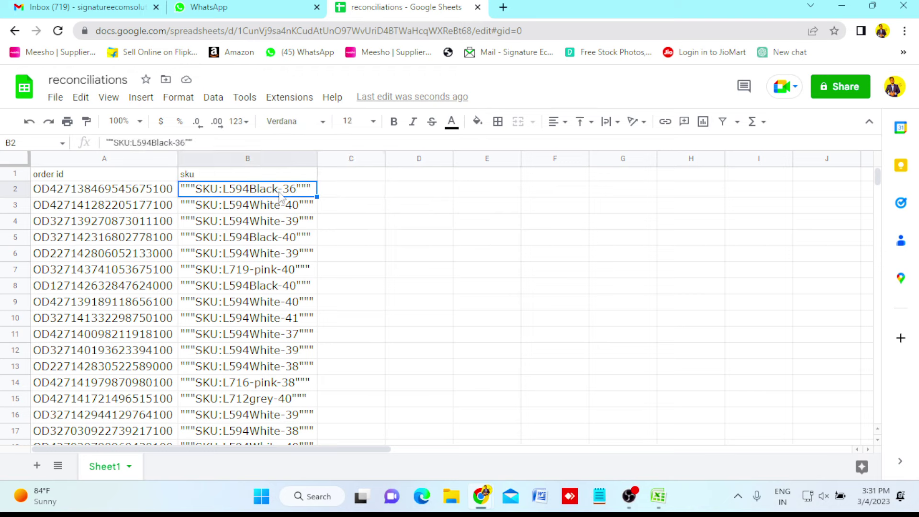
click(337, 196)
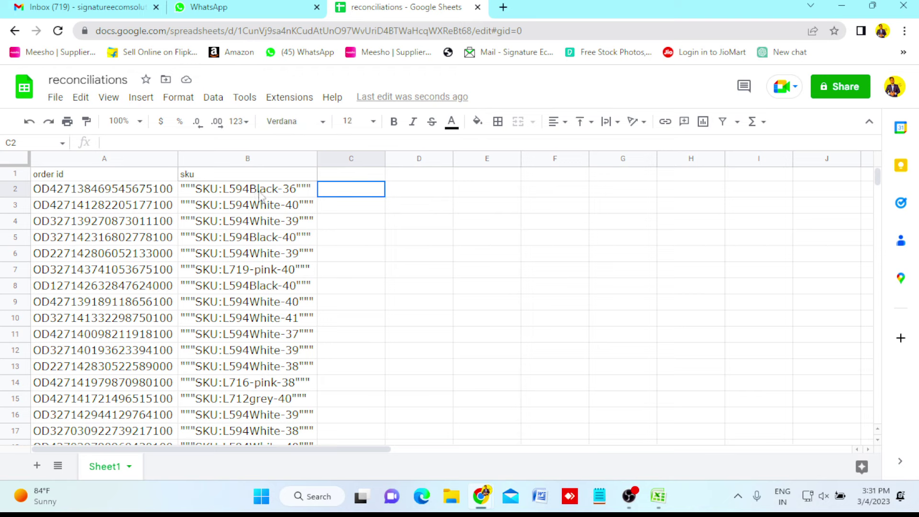
click(217, 192)
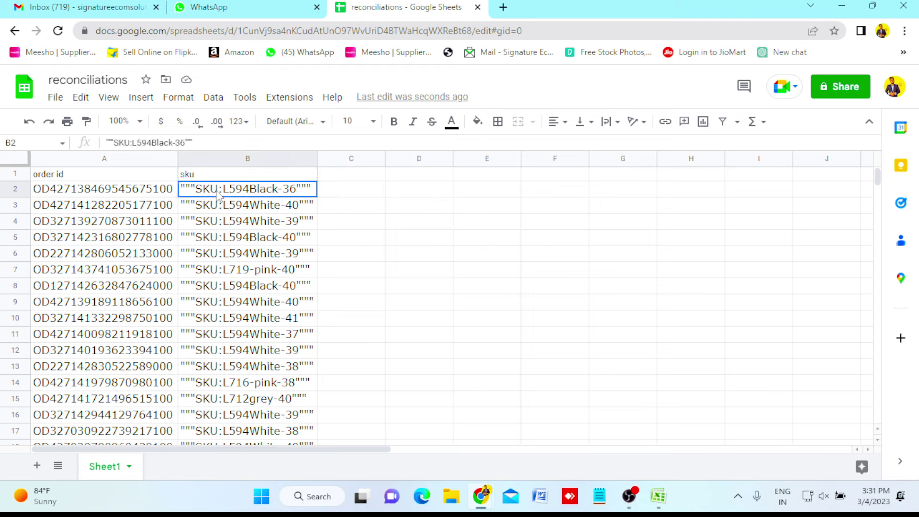
click(332, 192)
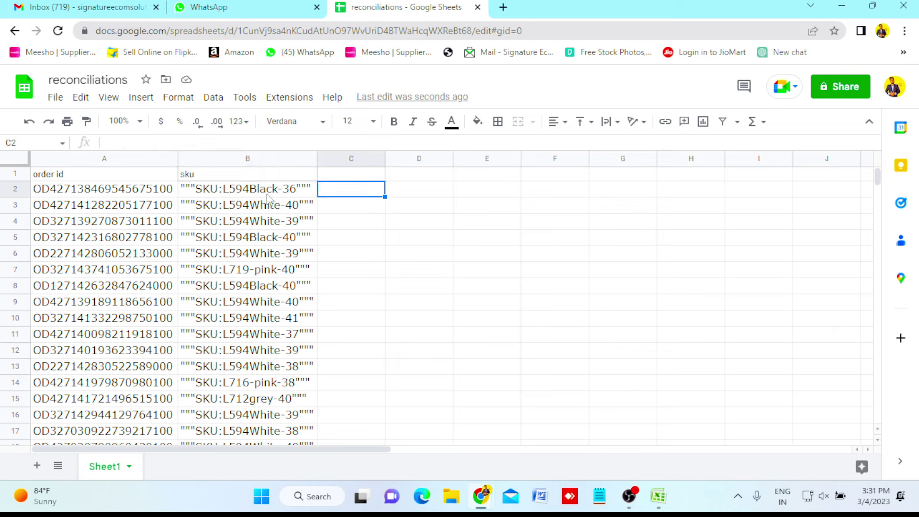
click(435, 199)
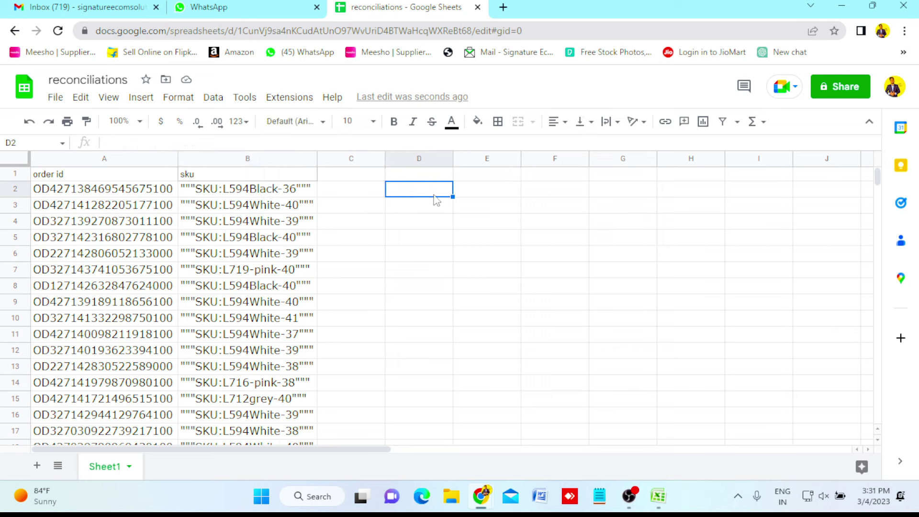
Rename the Sheet1 tab holding the order ids and SKUs to 'jan orders'.
double_click(106, 471)
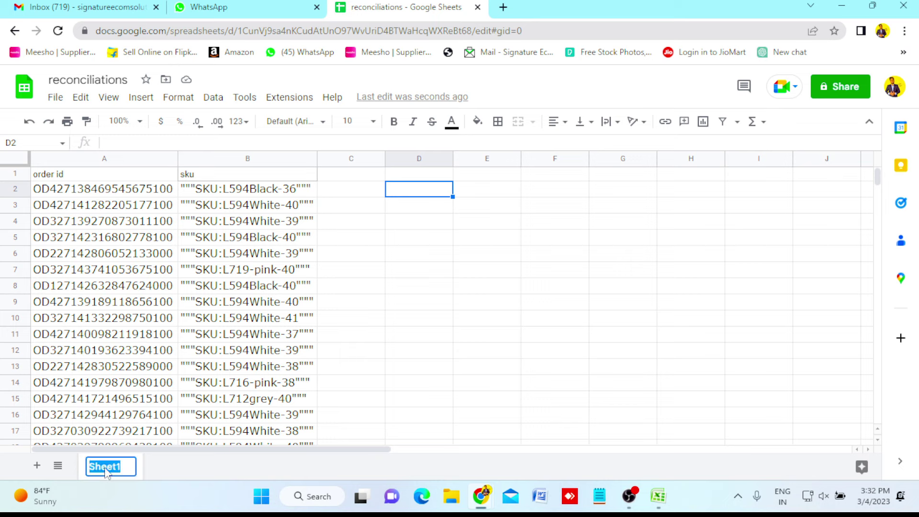
text(jan orders)
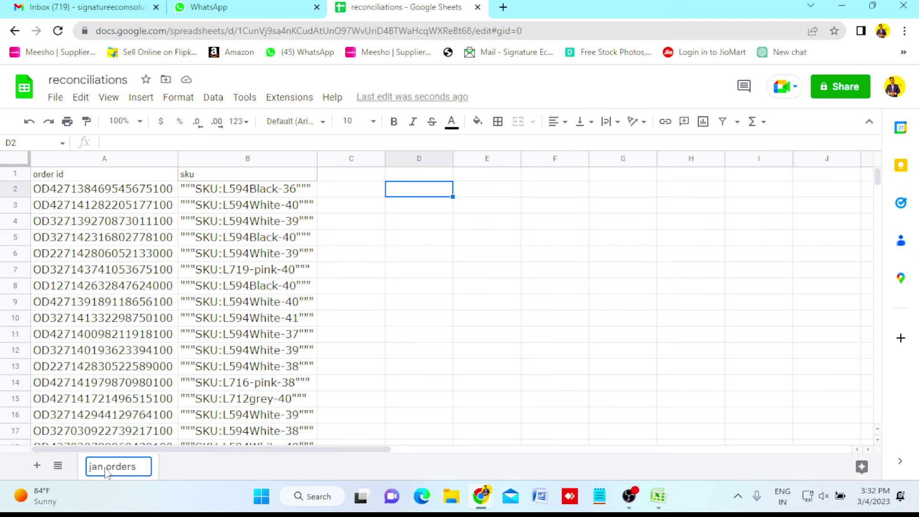
key(Return)
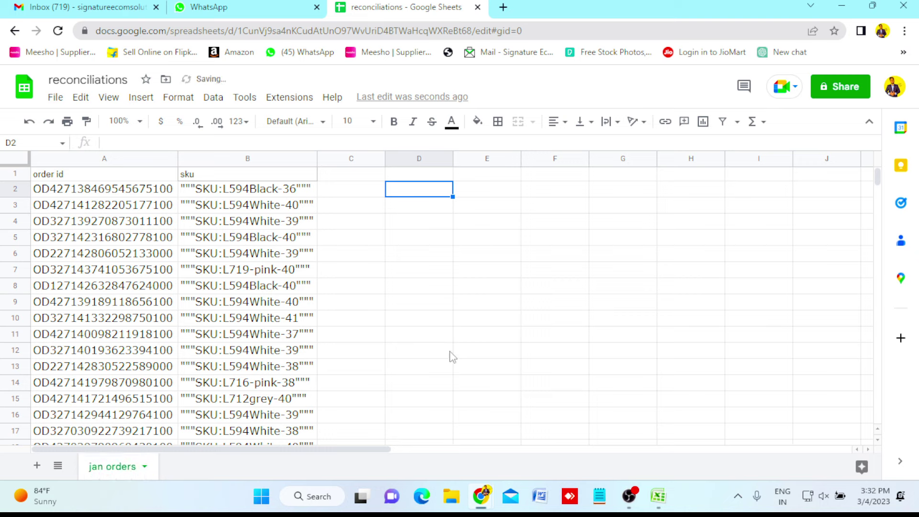
click(450, 357)
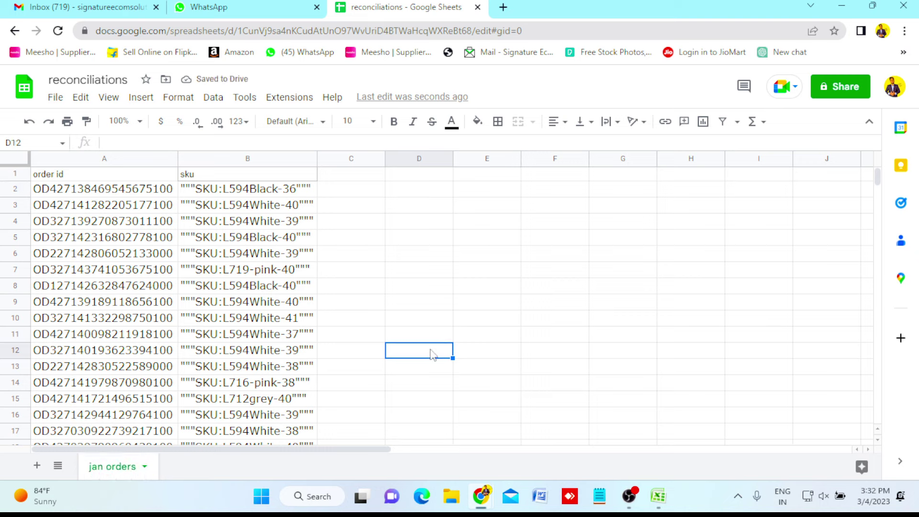
Close the Excel order report without saving or keeping clipboard data, returning to the Flipkart Seller Dashboard.
click(658, 497)
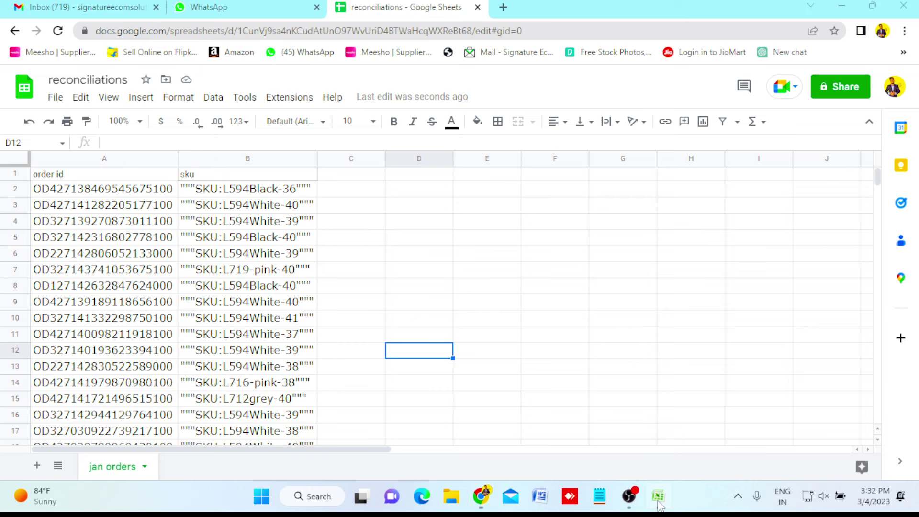
click(903, 5)
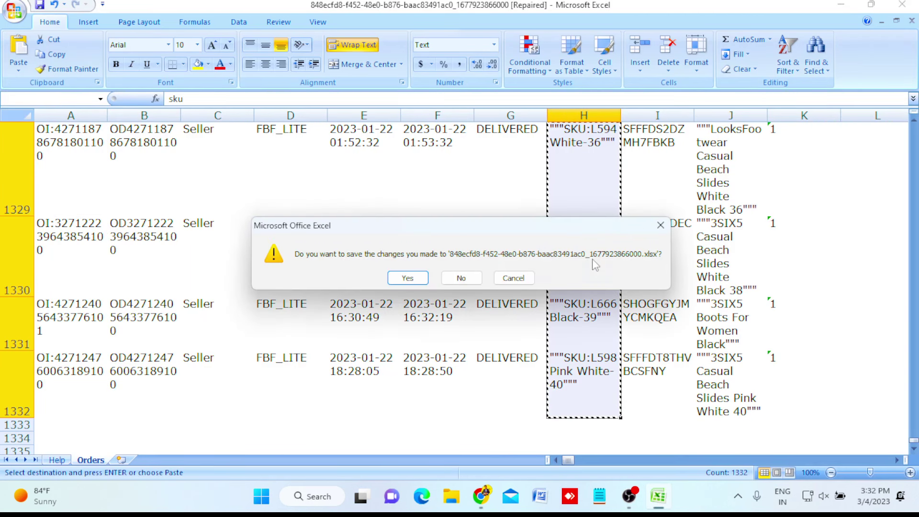
click(461, 278)
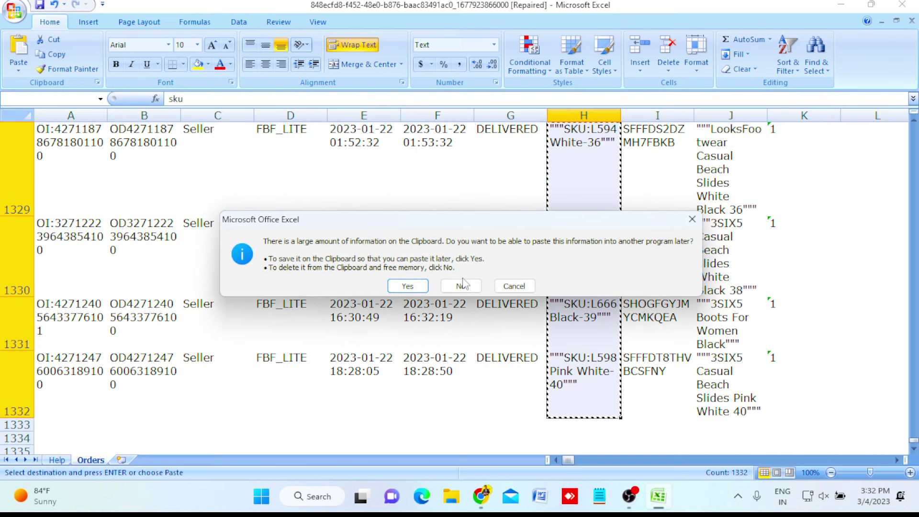
click(460, 286)
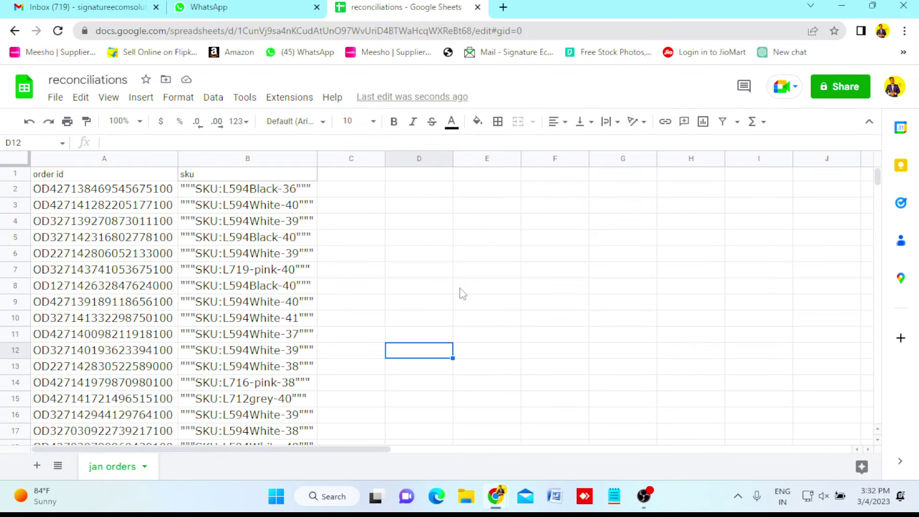
mouse_move(502, 500)
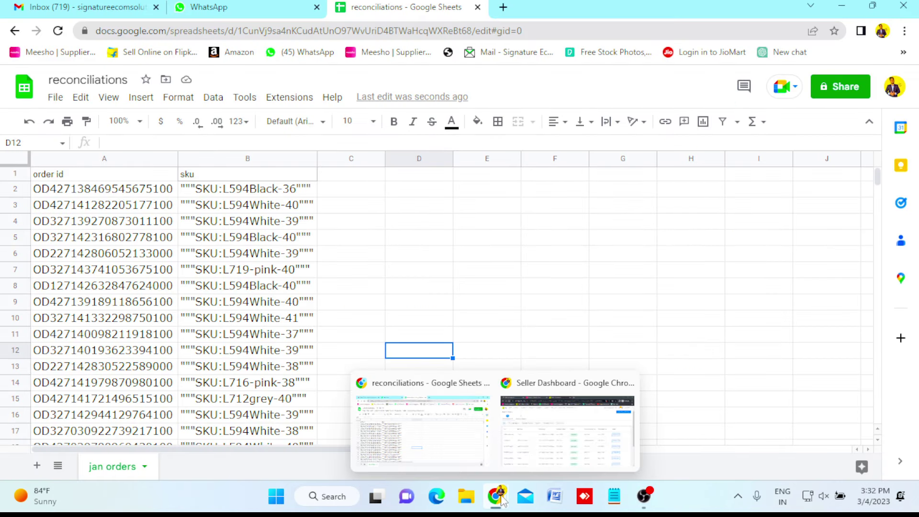
click(554, 433)
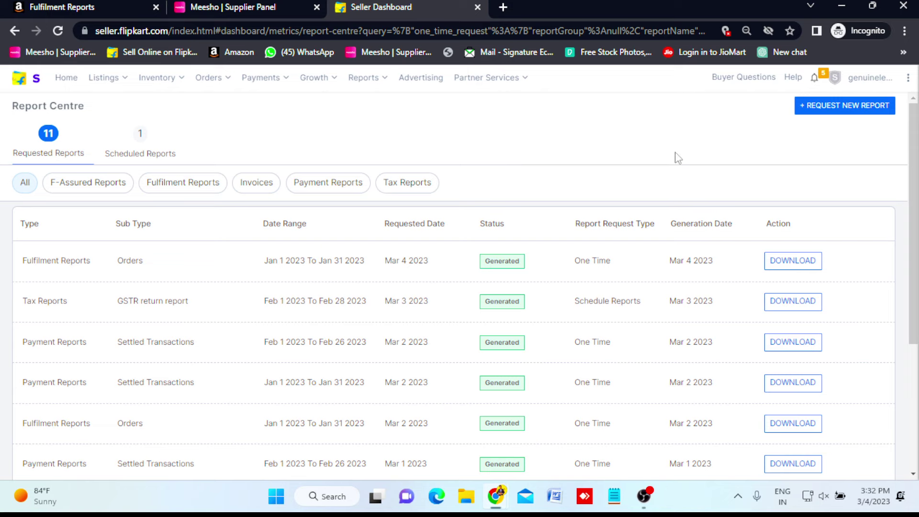
Request a Settled Transactions payment report for the month of January 2023.
click(832, 116)
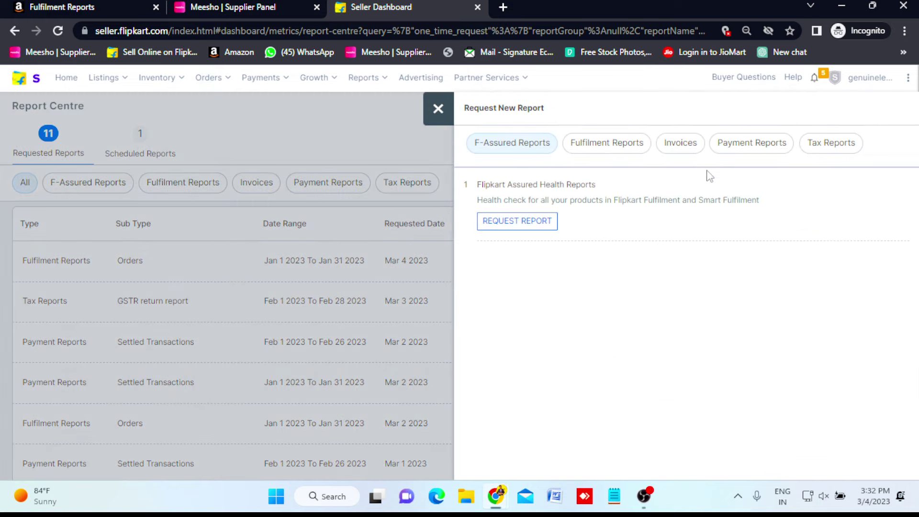
click(757, 149)
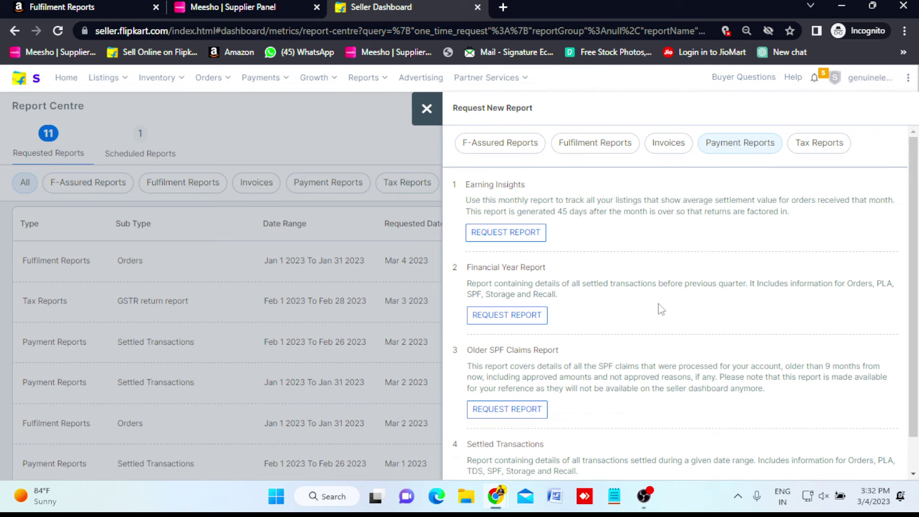
scroll(659, 309, down, 1)
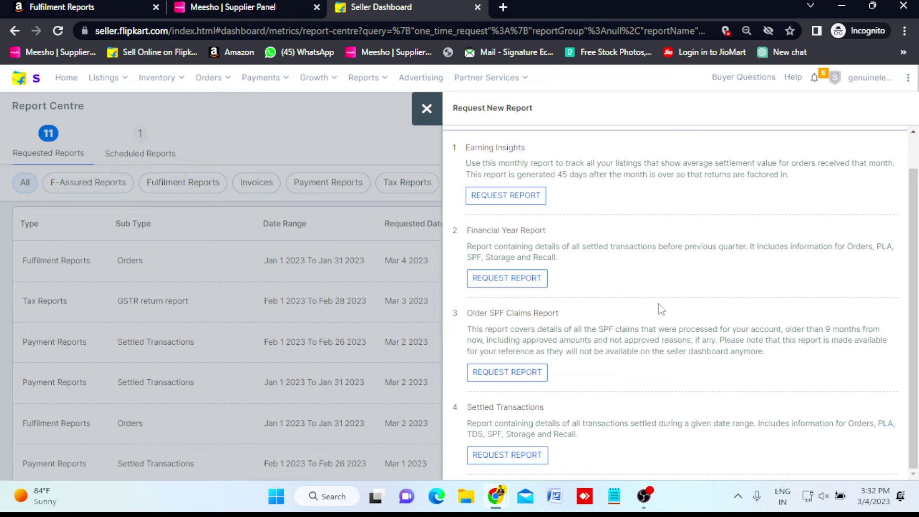
click(507, 456)
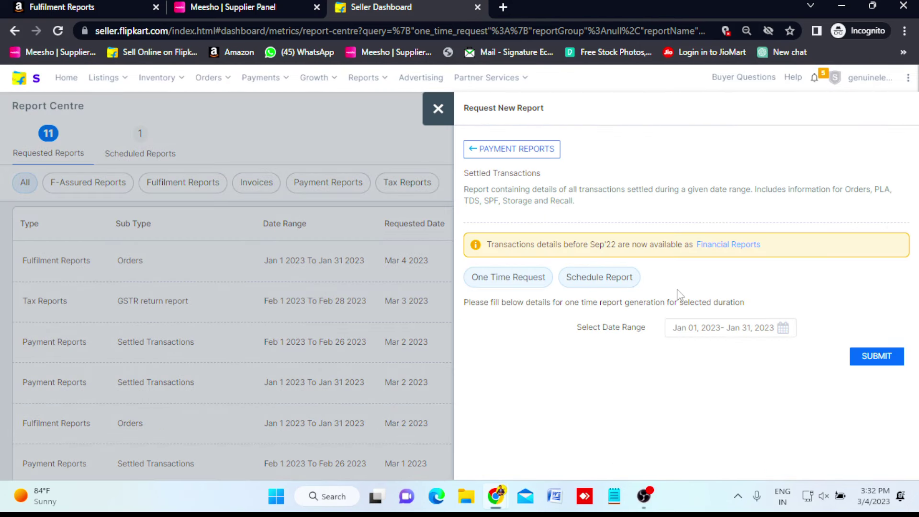
click(784, 330)
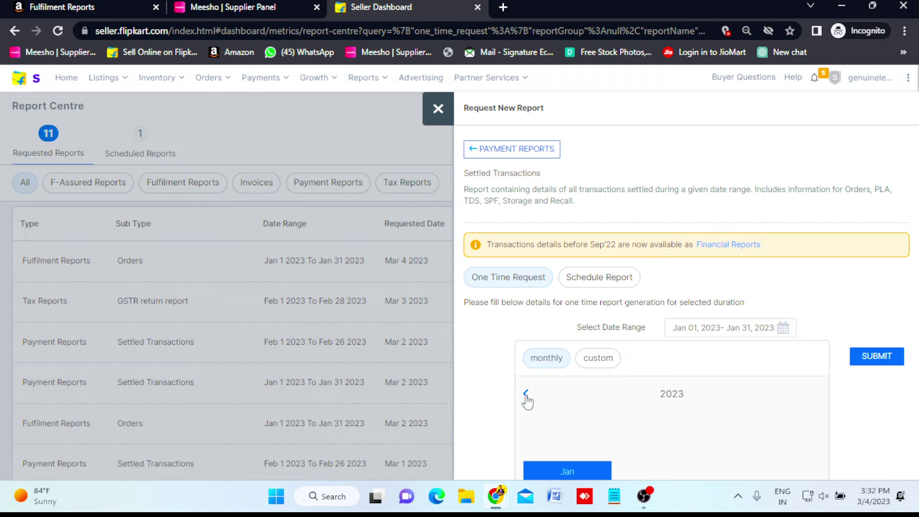
click(571, 474)
click(869, 357)
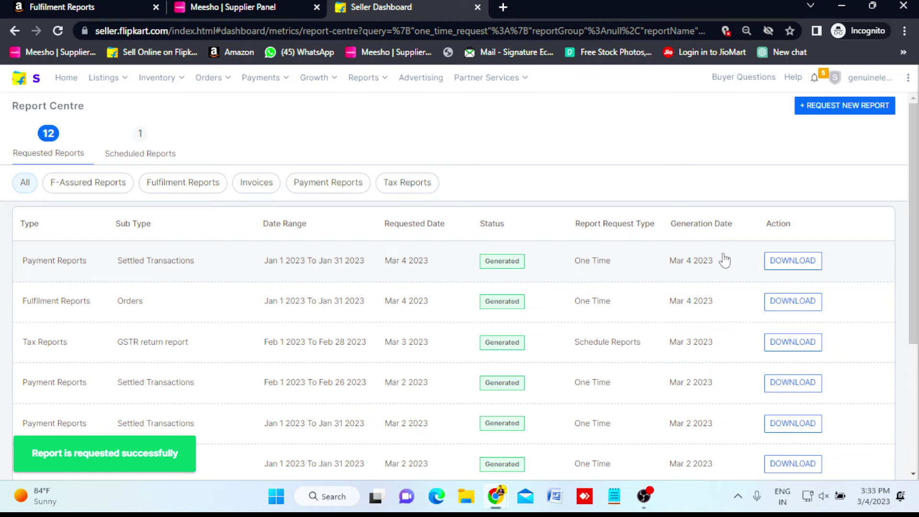
Start another Settled Transactions payment report request.
click(834, 112)
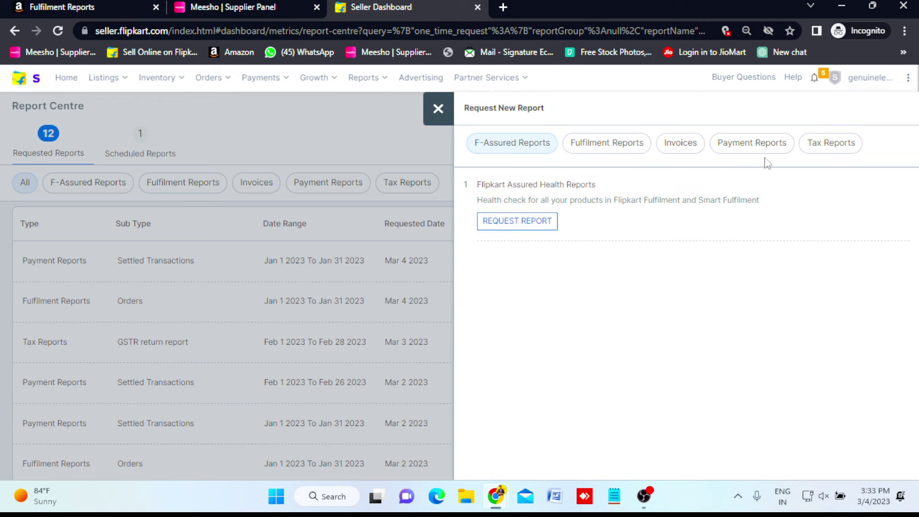
click(773, 145)
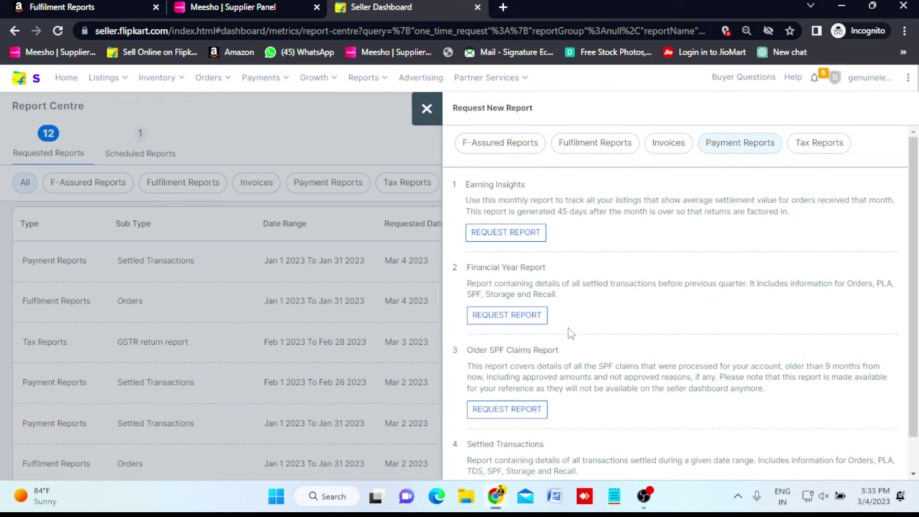
scroll(609, 378, down, 1)
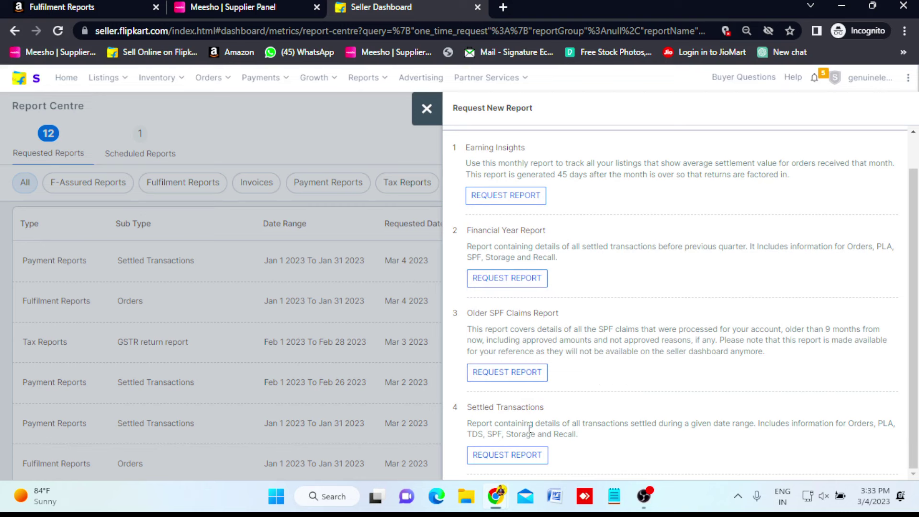
click(504, 464)
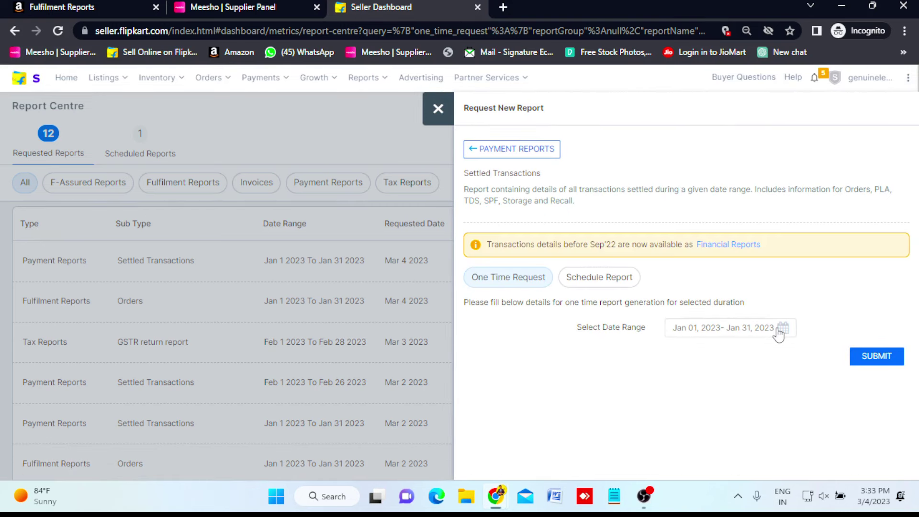
Set a custom Feb 1–Feb 26, 2023 date range and submit the request.
click(780, 330)
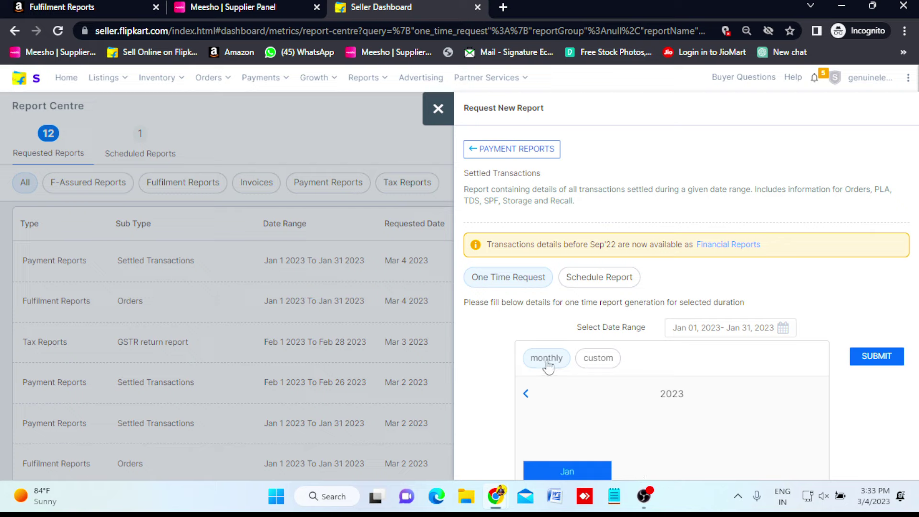
click(596, 364)
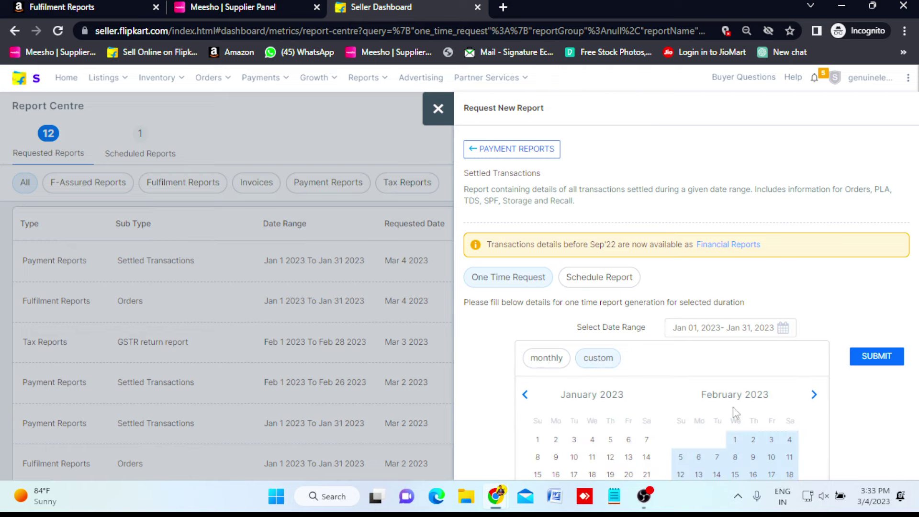
key(ctrl+minus)
key(ctrl+minus)
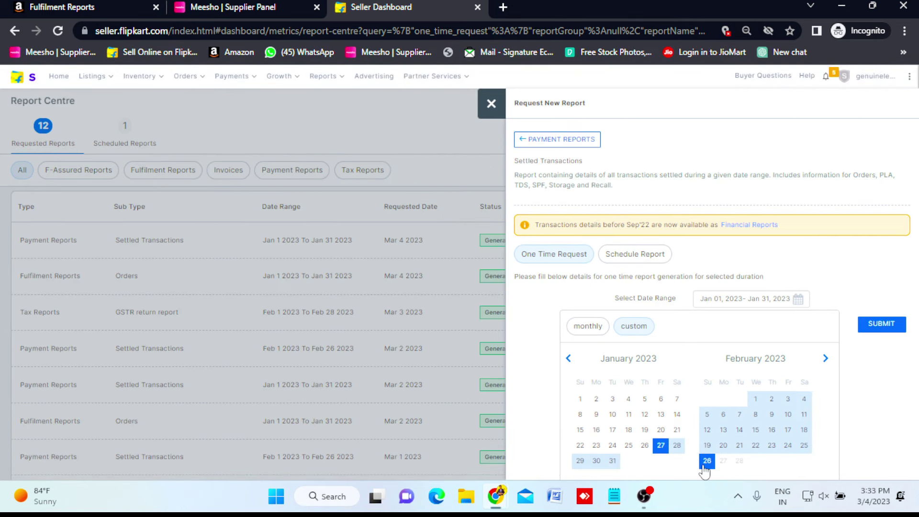
click(757, 400)
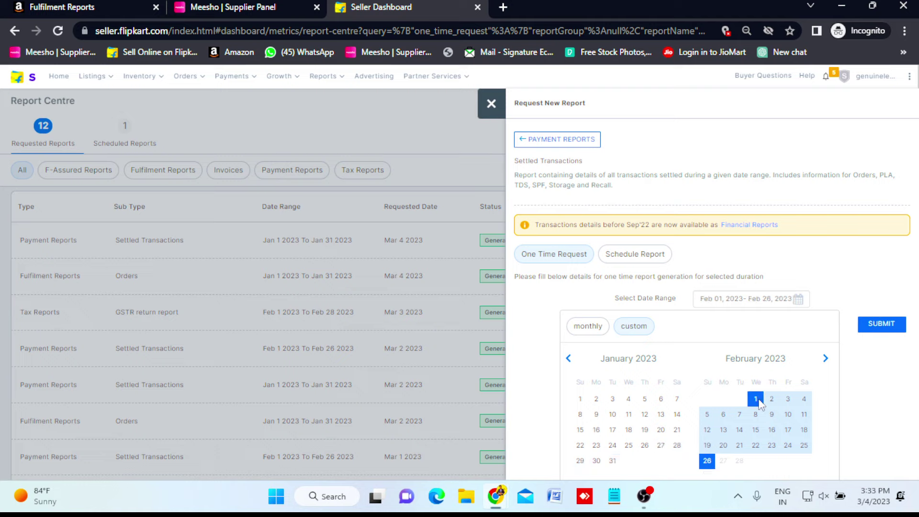
click(707, 460)
click(852, 364)
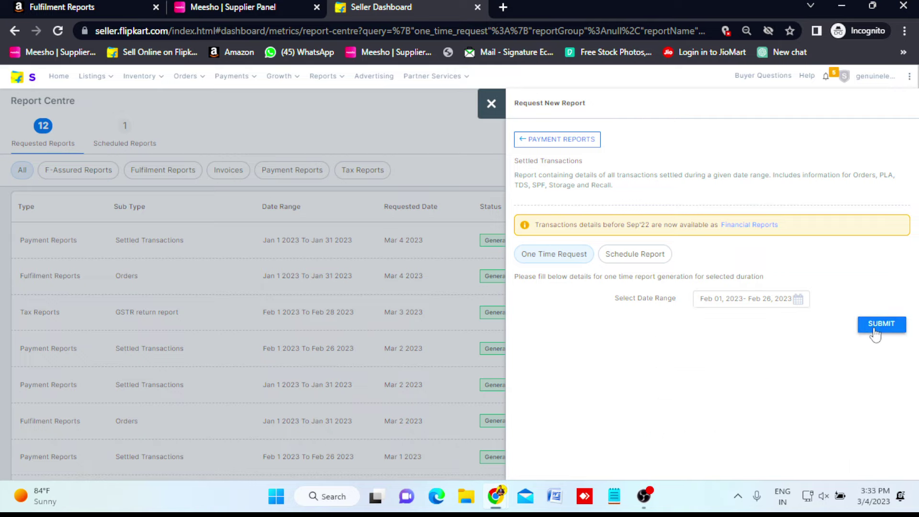
click(874, 325)
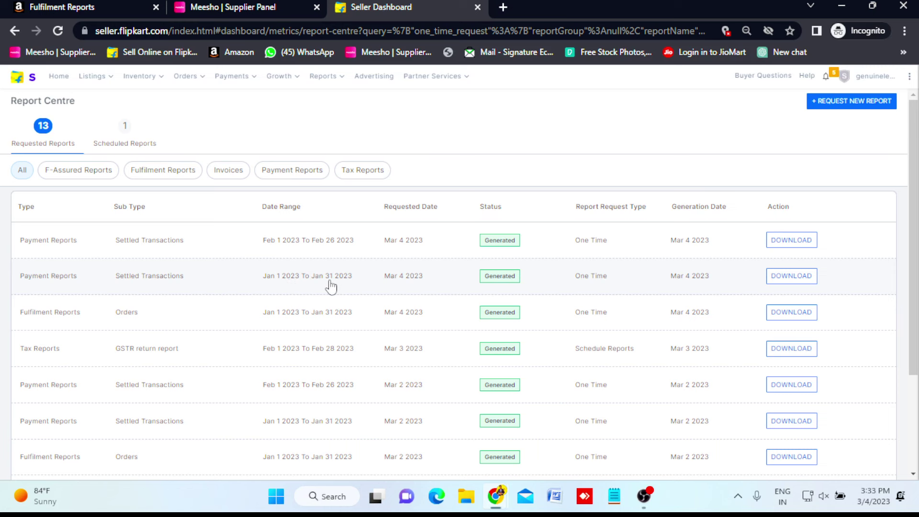
key(ctrl+plus)
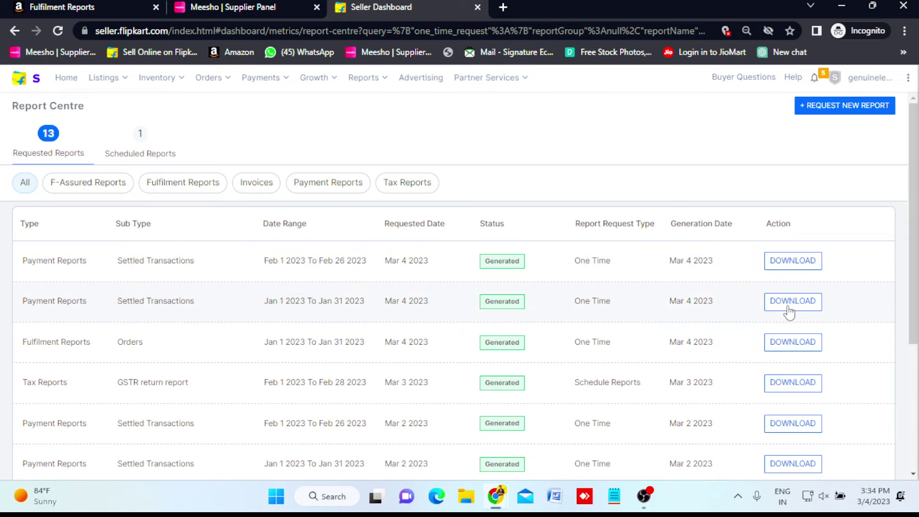
Add a new sheet to the reconciliations workbook and name it 'jan payment'.
mouse_move(498, 506)
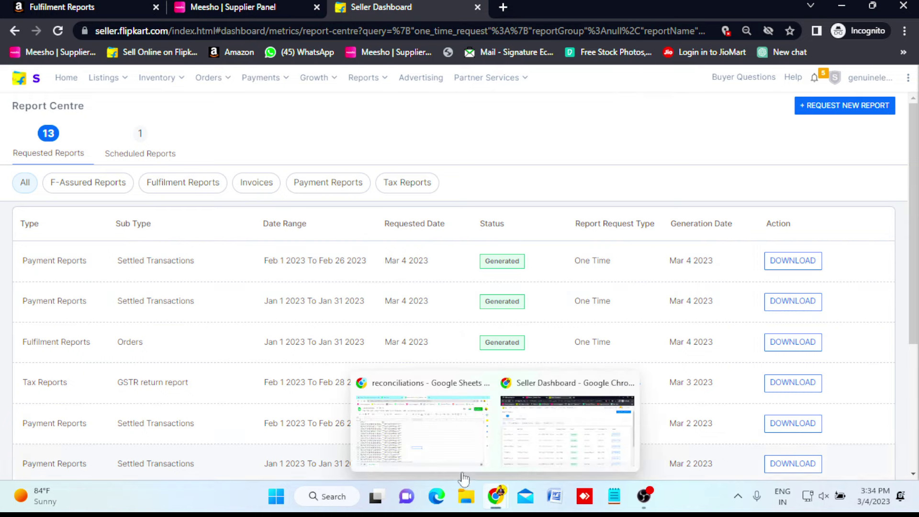
click(446, 460)
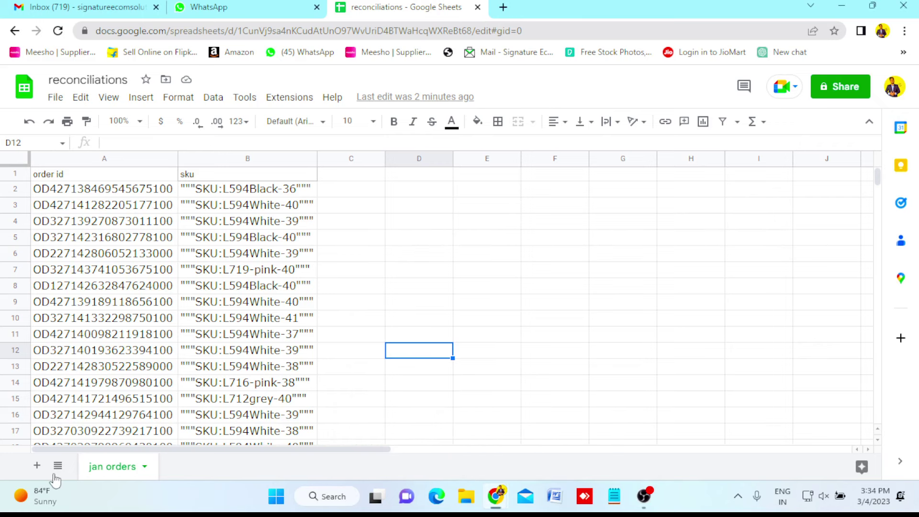
click(35, 466)
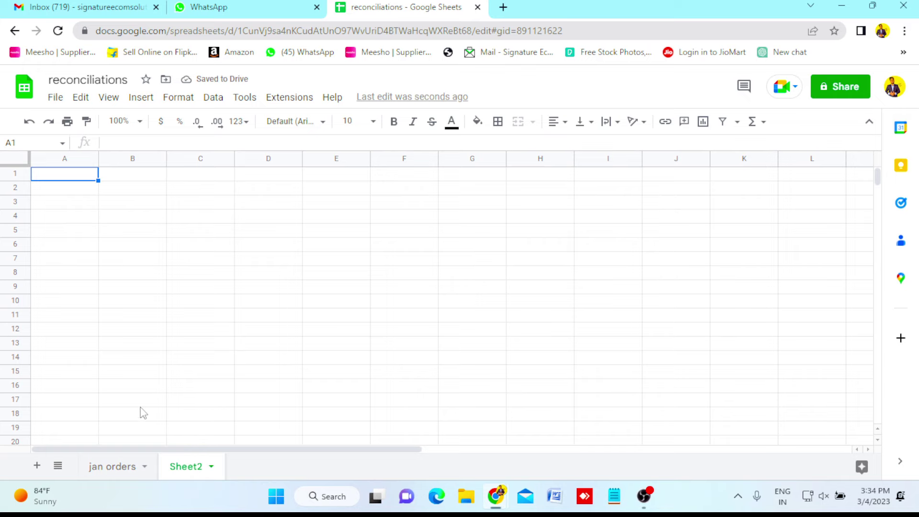
click(112, 474)
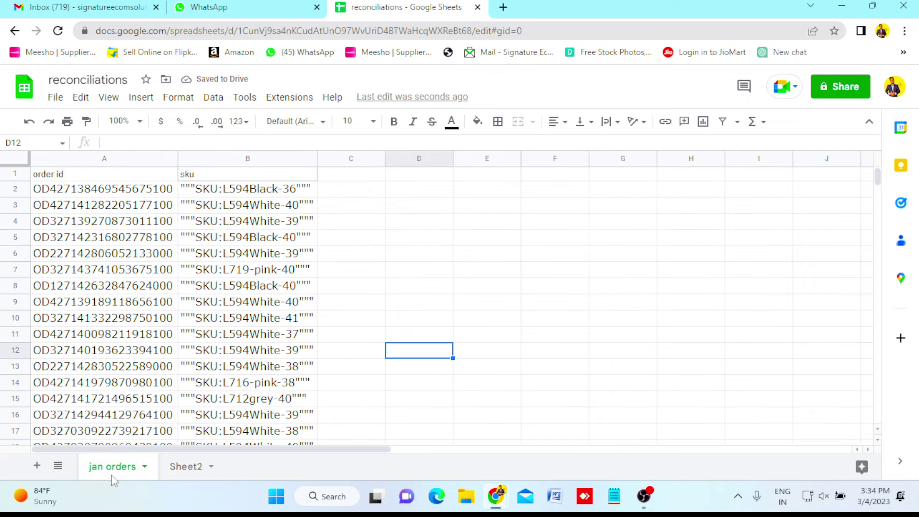
click(187, 471)
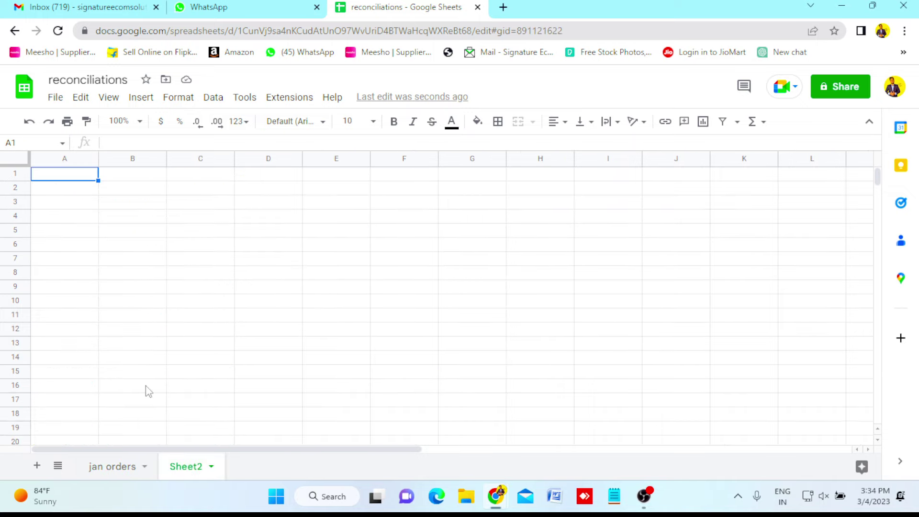
double_click(190, 470)
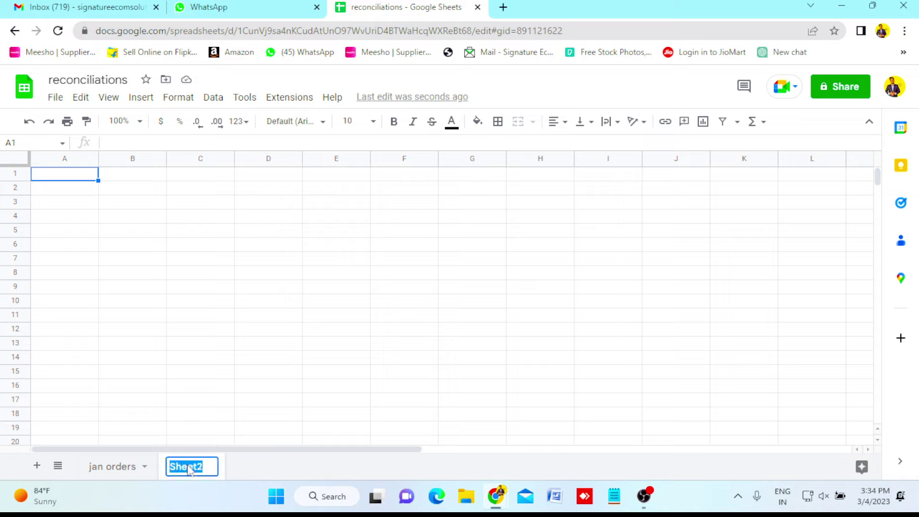
text(jan payment)
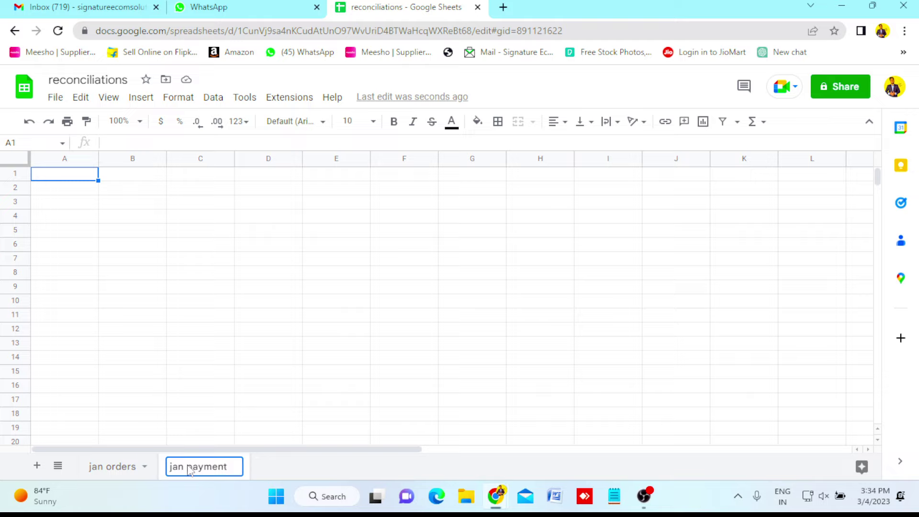
click(343, 372)
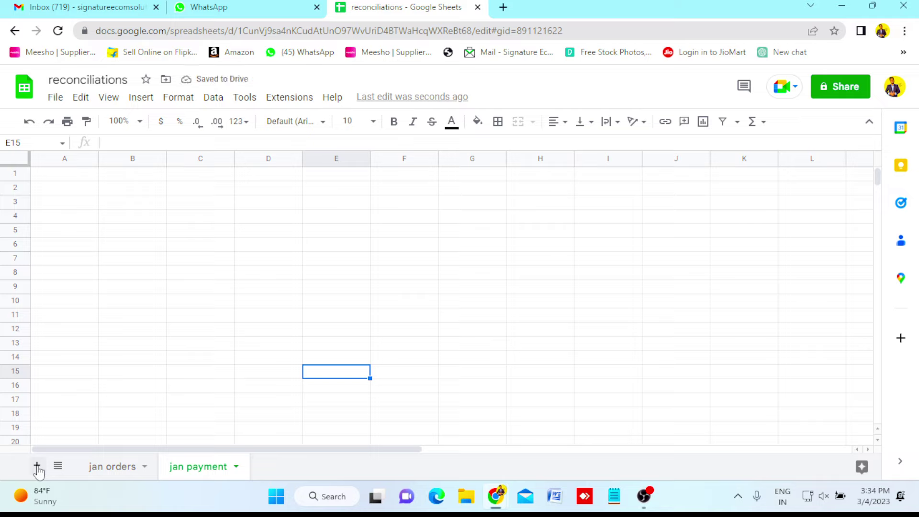
Add a second new sheet named 'feb payments'.
key(shift+F11)
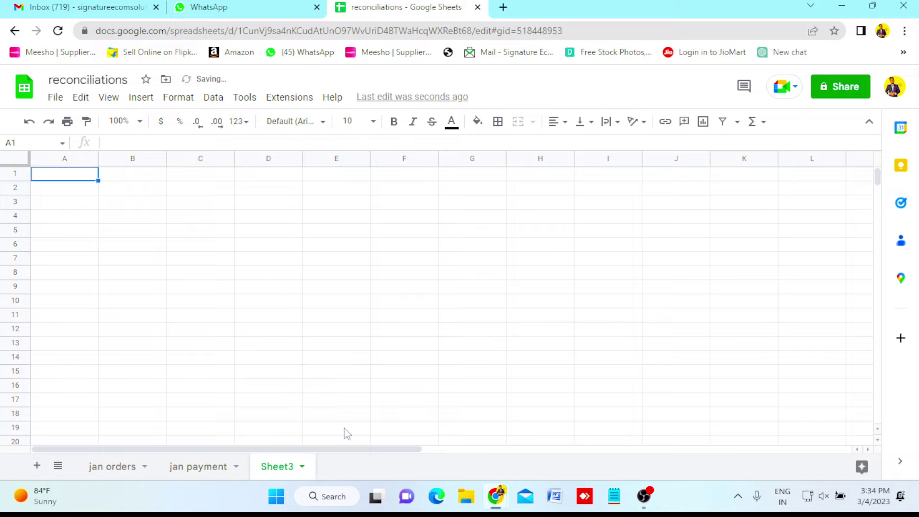
double_click(286, 468)
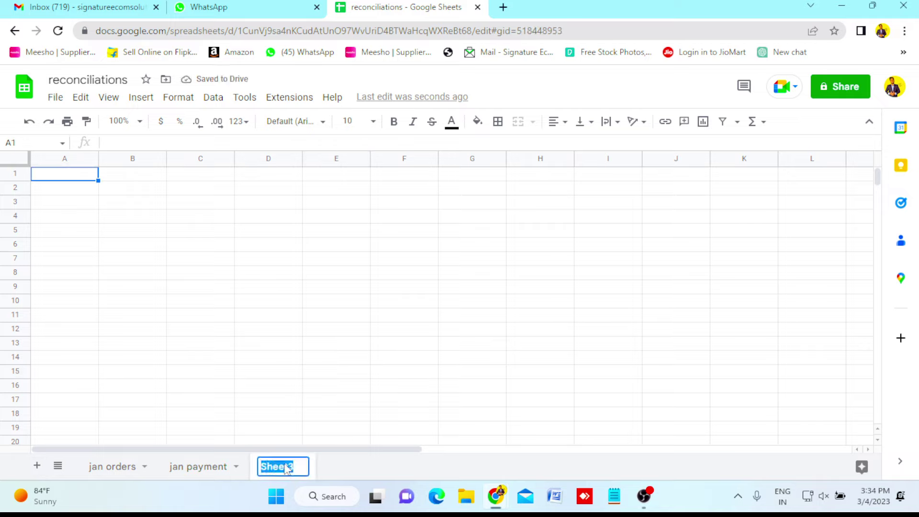
text(feb payment)
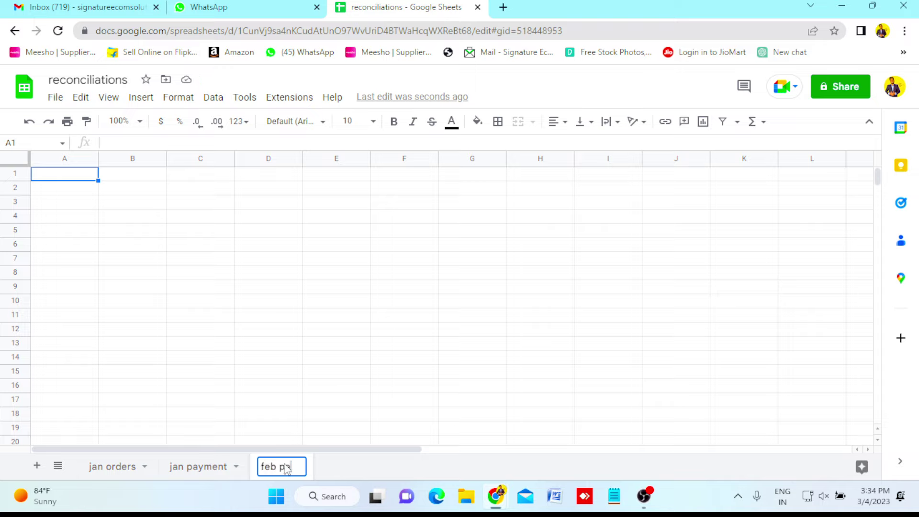
text(s)
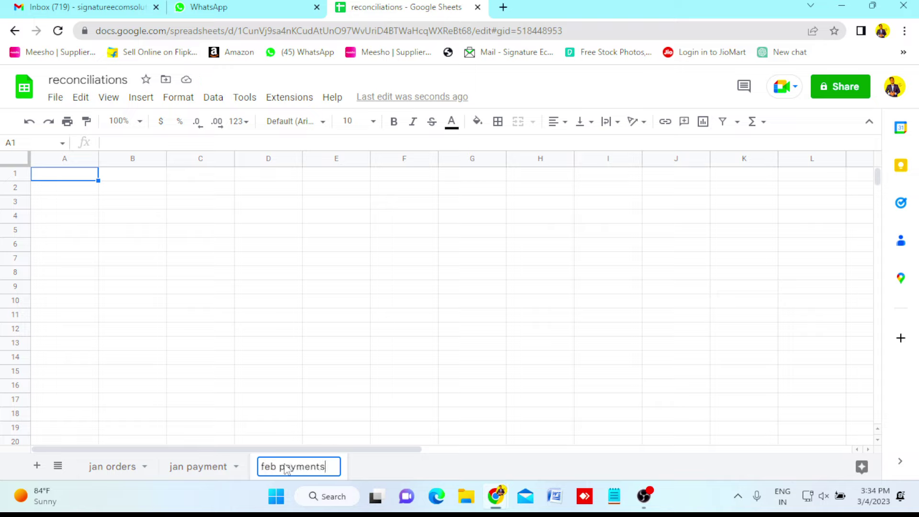
click(389, 405)
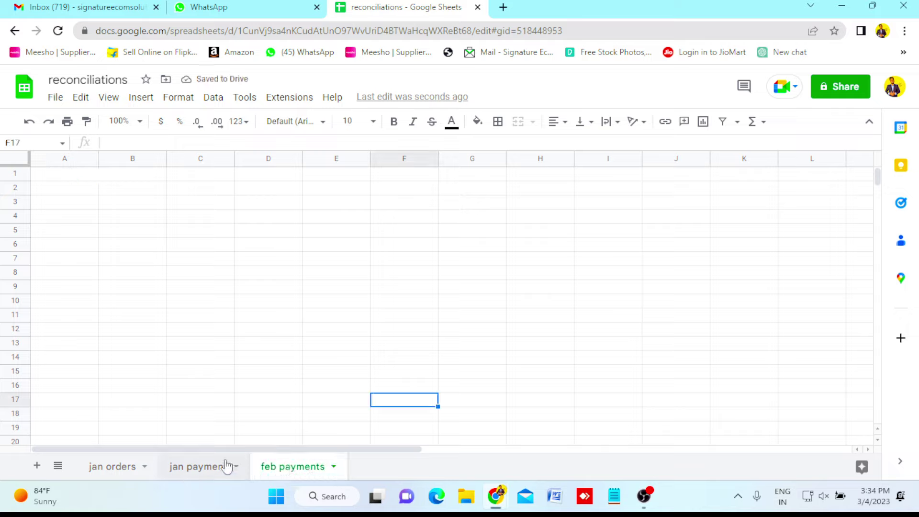
click(192, 473)
Enter the headers 'order id' in A1 and 'payments' in B1 on jan payment.
click(62, 177)
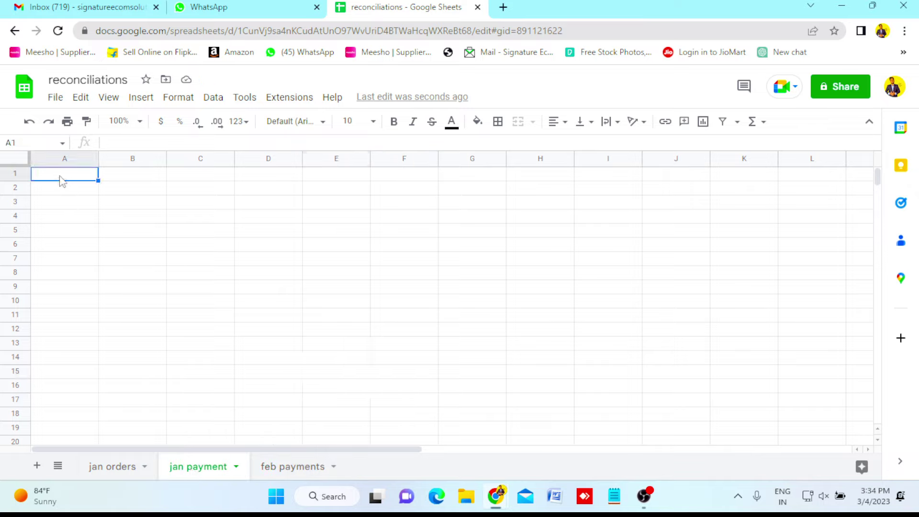
text(order id)
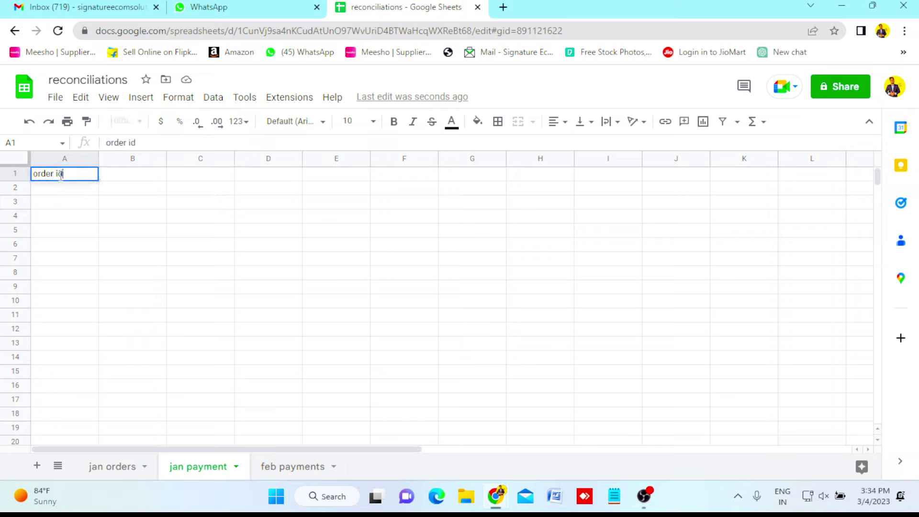
key(Tab)
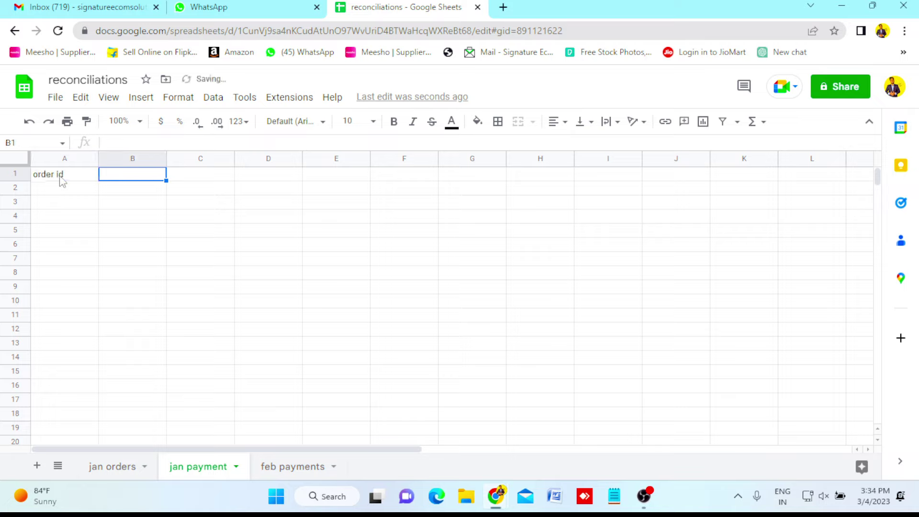
text(payments)
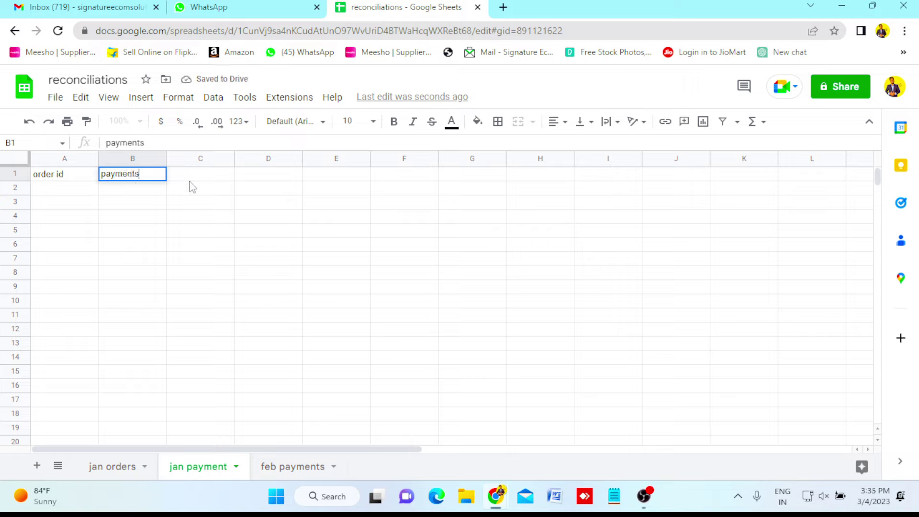
key(Tab)
Copy the A1:B1 headers into A1 of the feb payments sheet.
click(81, 177)
shift+click(120, 177)
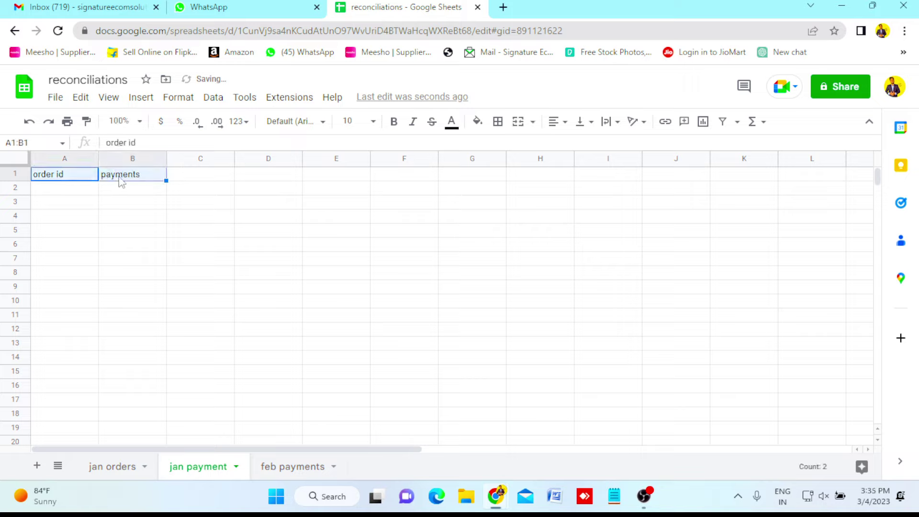
key(ctrl+c)
click(298, 463)
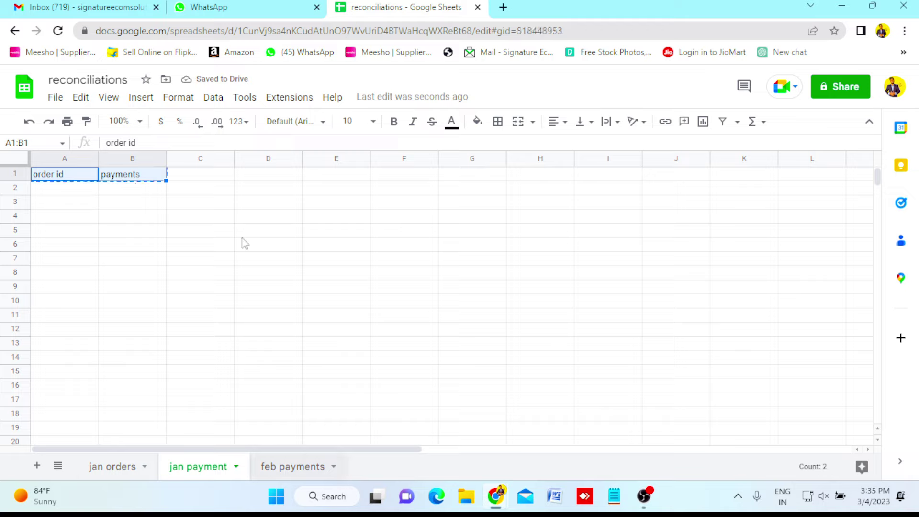
click(76, 180)
key(ctrl+v)
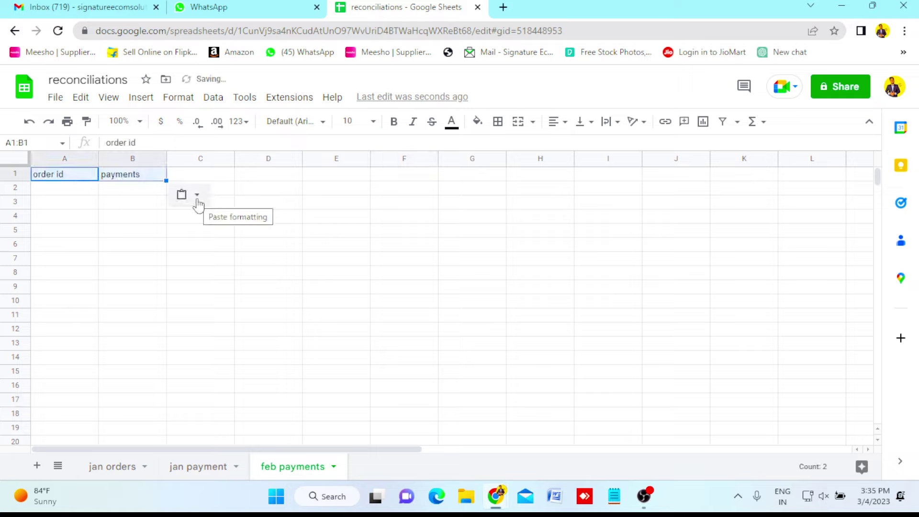
click(353, 217)
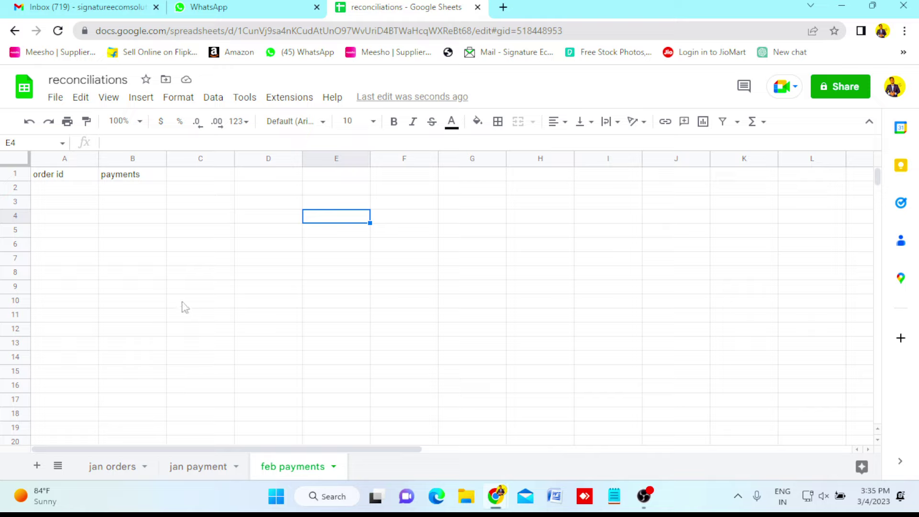
click(193, 475)
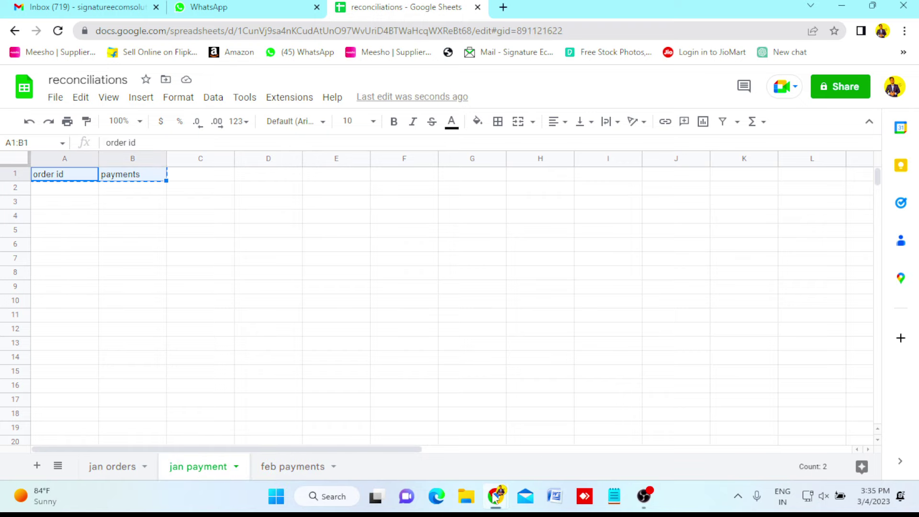
Download the January 2023 Settled Transactions report and open it when finished.
mouse_move(495, 498)
click(549, 452)
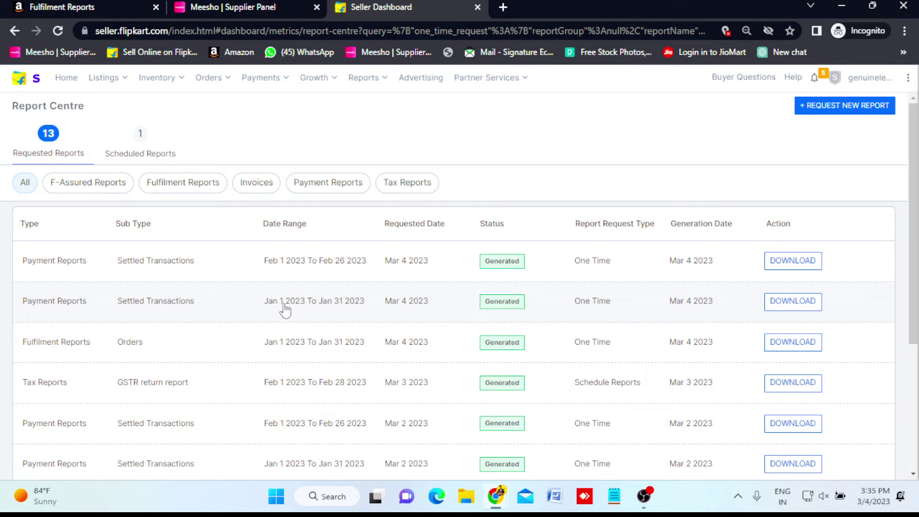
click(791, 302)
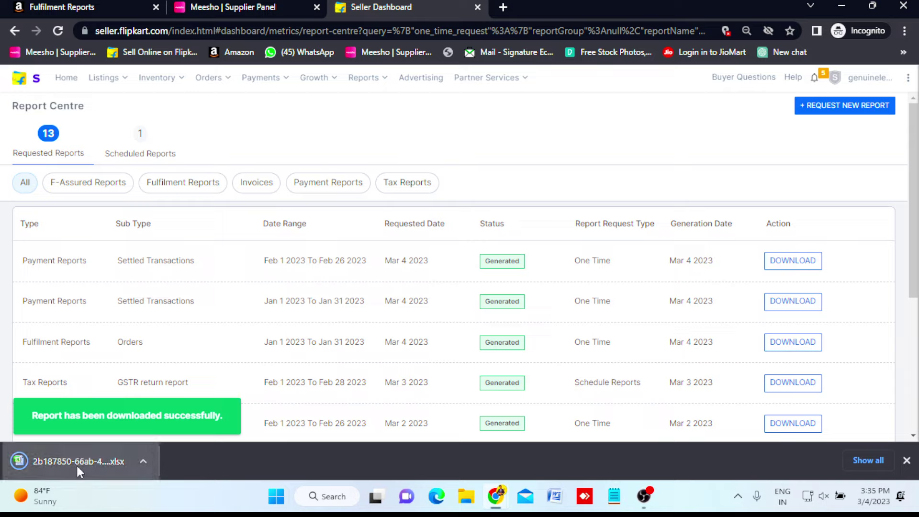
click(77, 466)
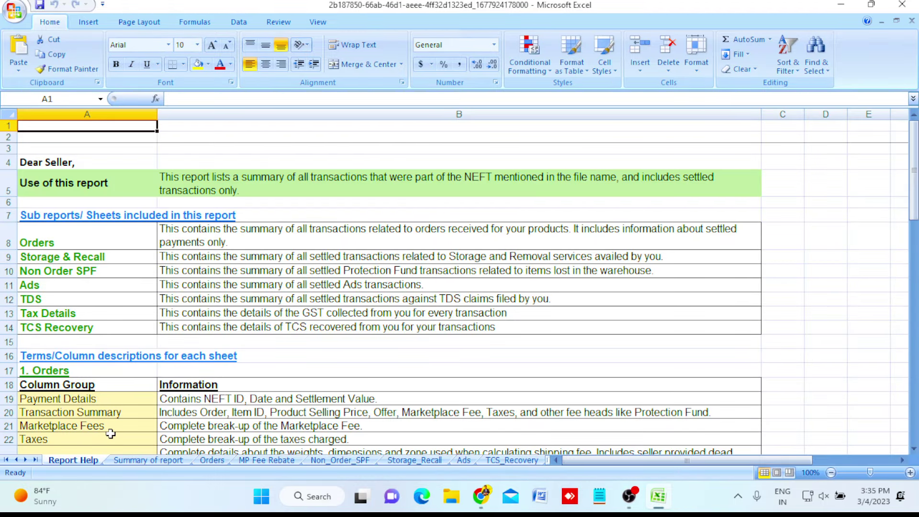
Copy all 2,121 order IDs from the Orders sheet's Order ID column, then return to reconciliations.
click(195, 461)
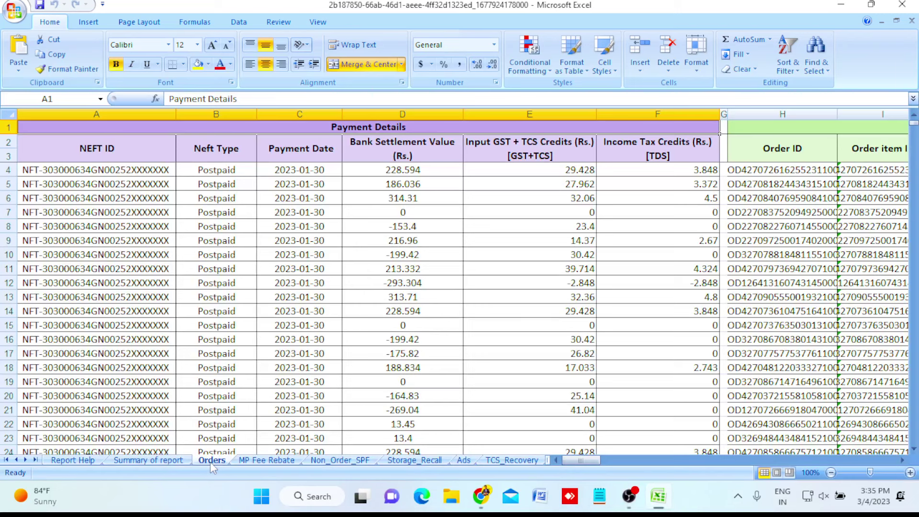
click(129, 152)
key(Right)
key(Right)
key(Right)
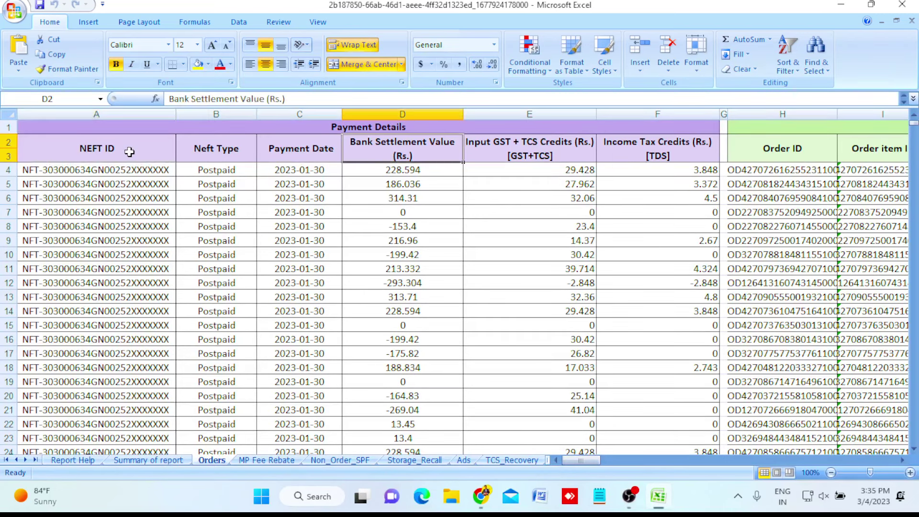
key(Right)
key(Right)
key(Right)
key(Right)
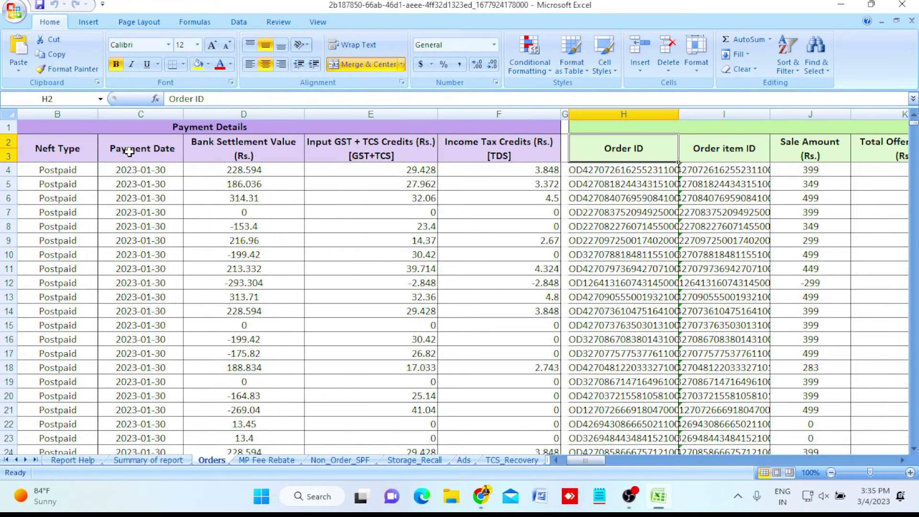
key(Down)
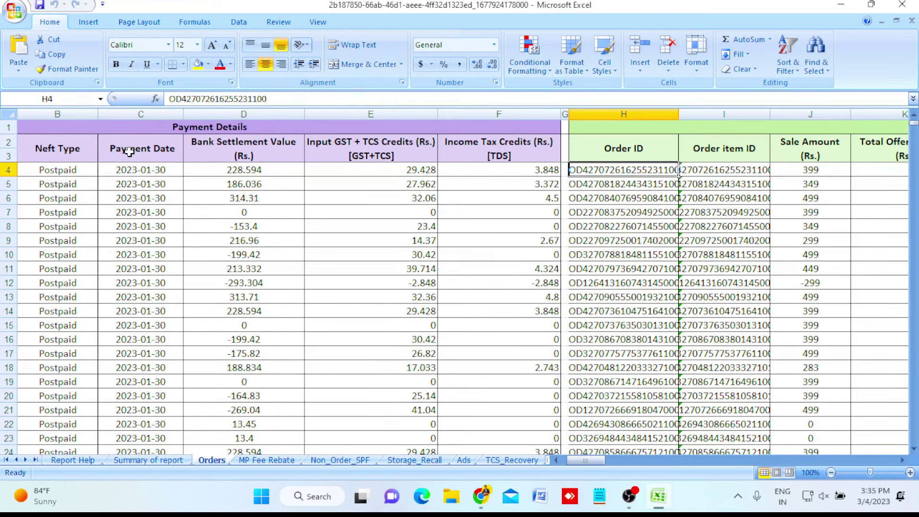
key(ctrl+shift+Down)
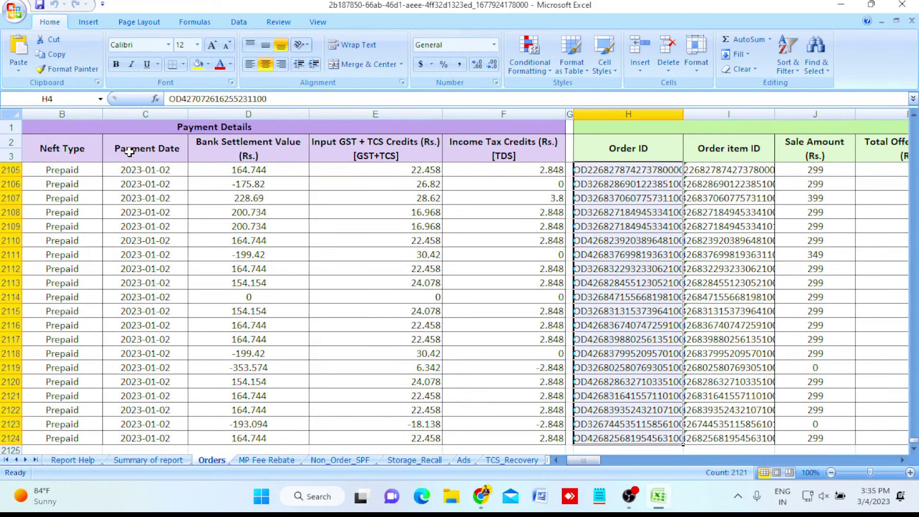
key(ctrl+c)
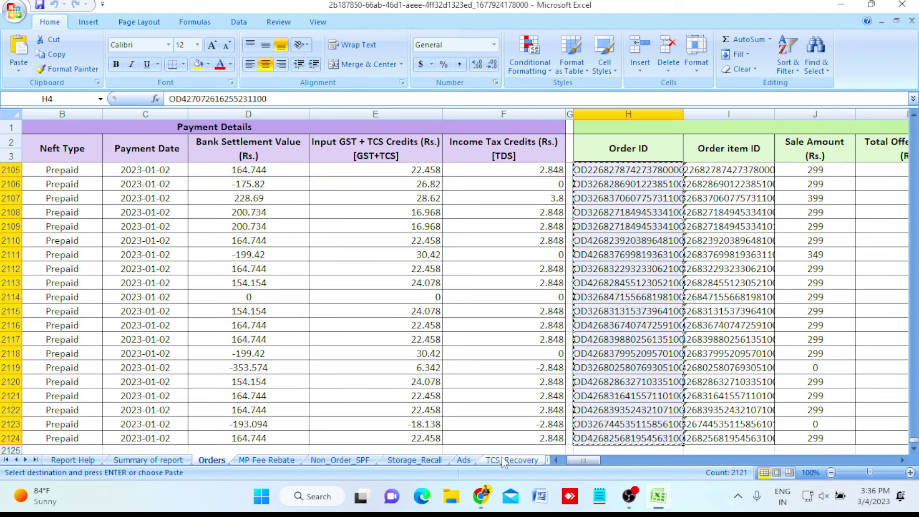
mouse_move(481, 496)
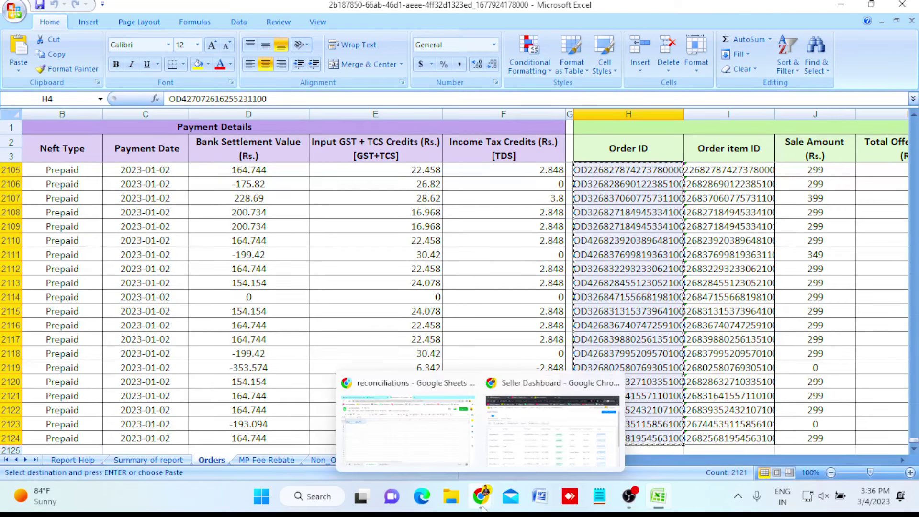
click(452, 450)
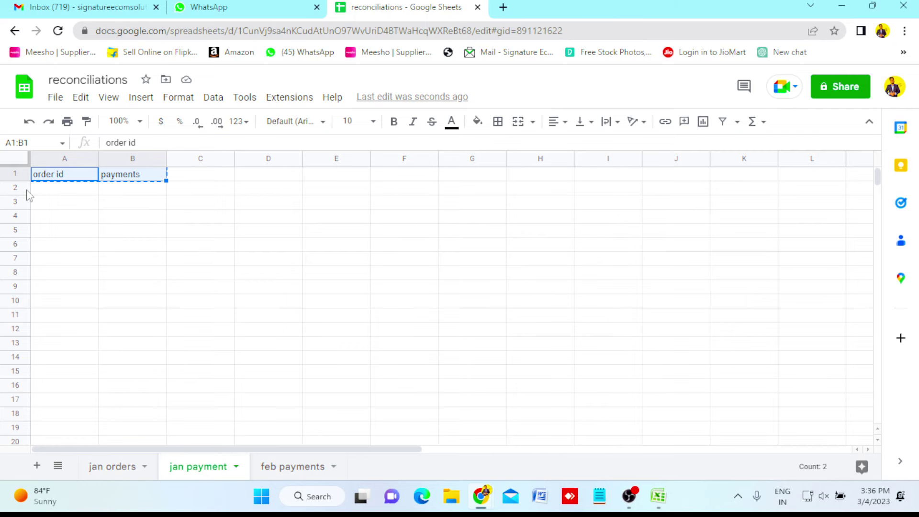
Paste the order IDs into column A starting at A2 and widen column A to fit them.
click(55, 189)
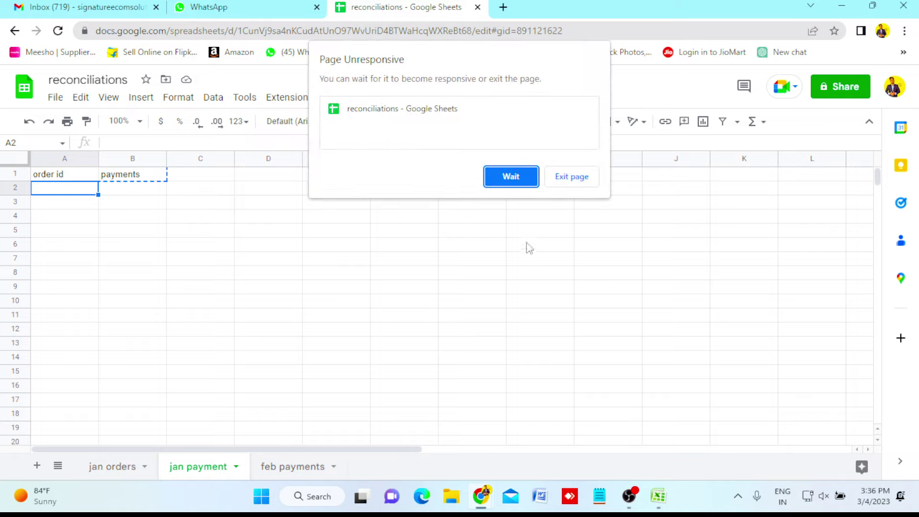
click(511, 176)
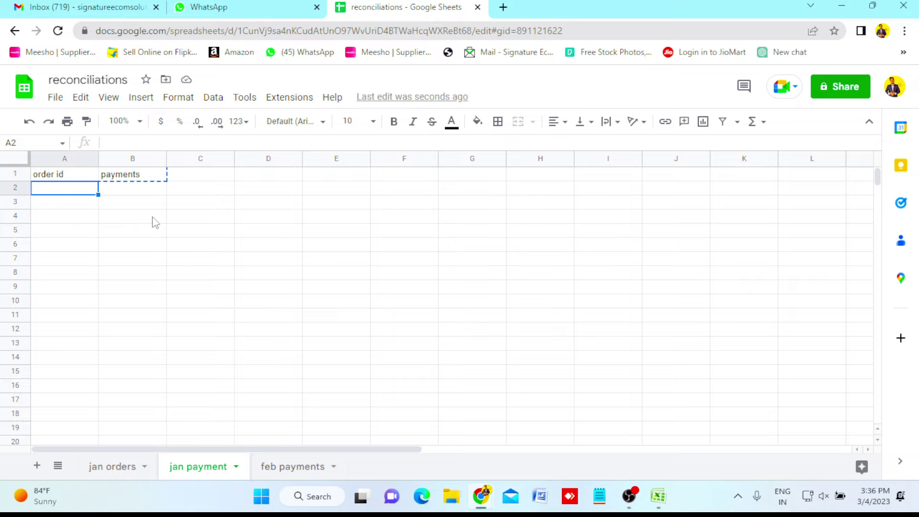
key(ctrl+v)
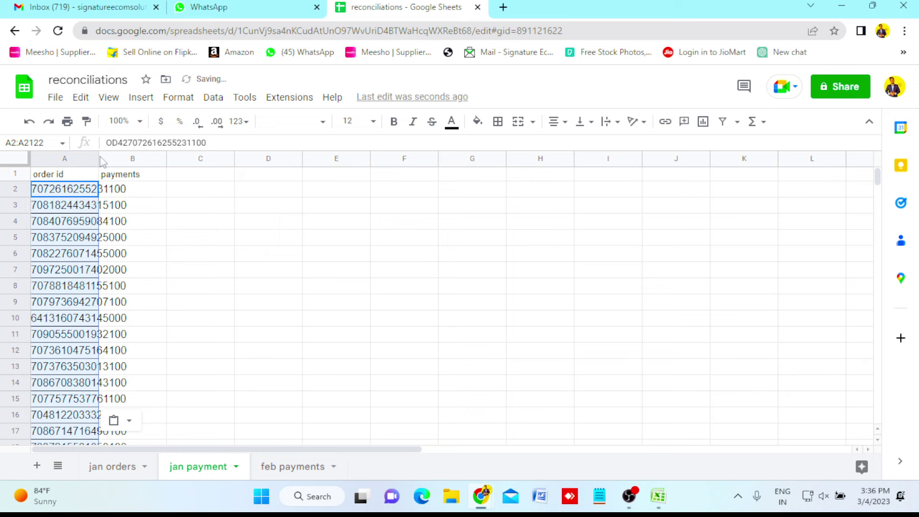
click(100, 158)
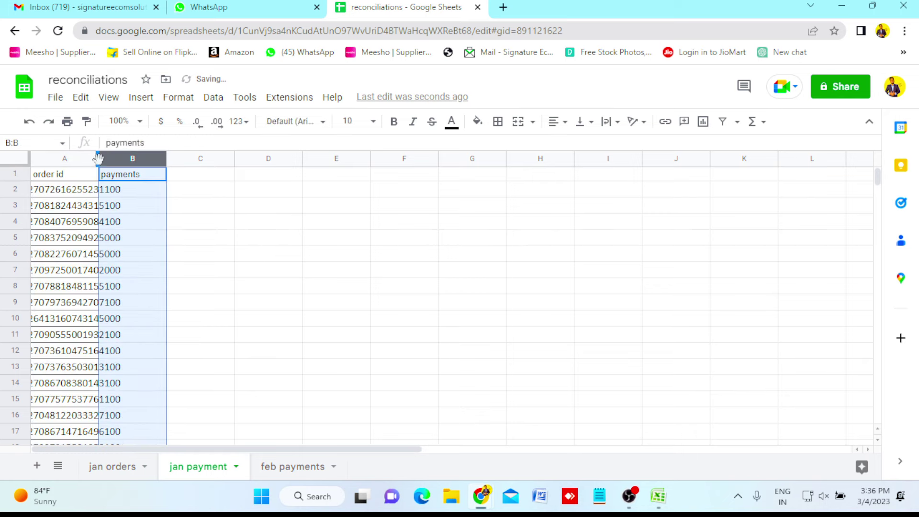
drag(98, 158, 132, 161)
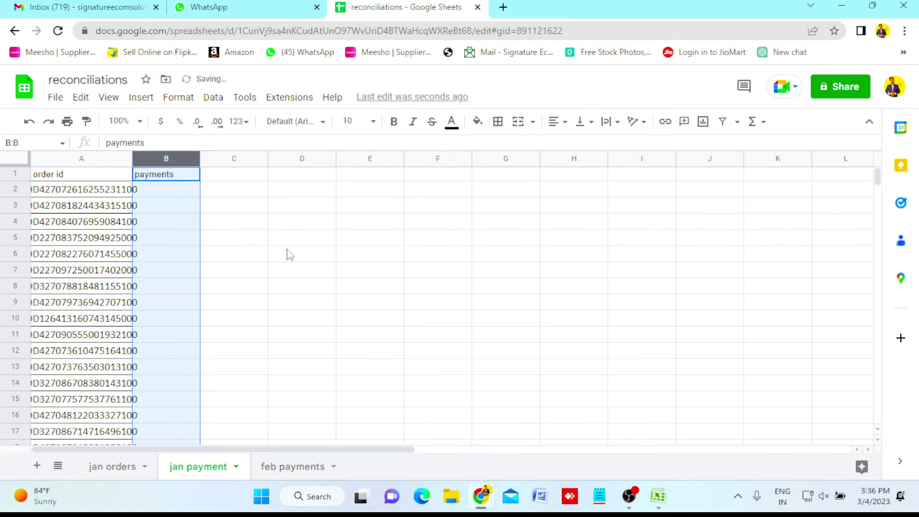
click(287, 254)
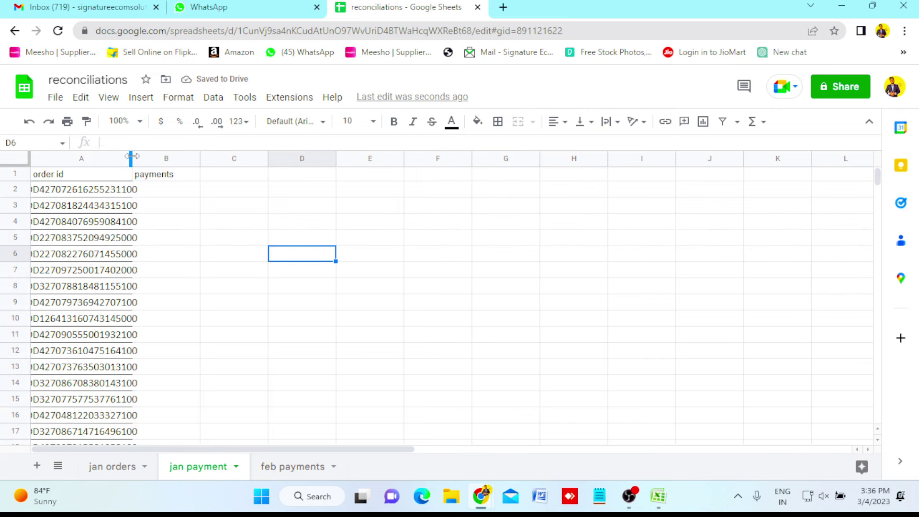
drag(132, 158, 144, 158)
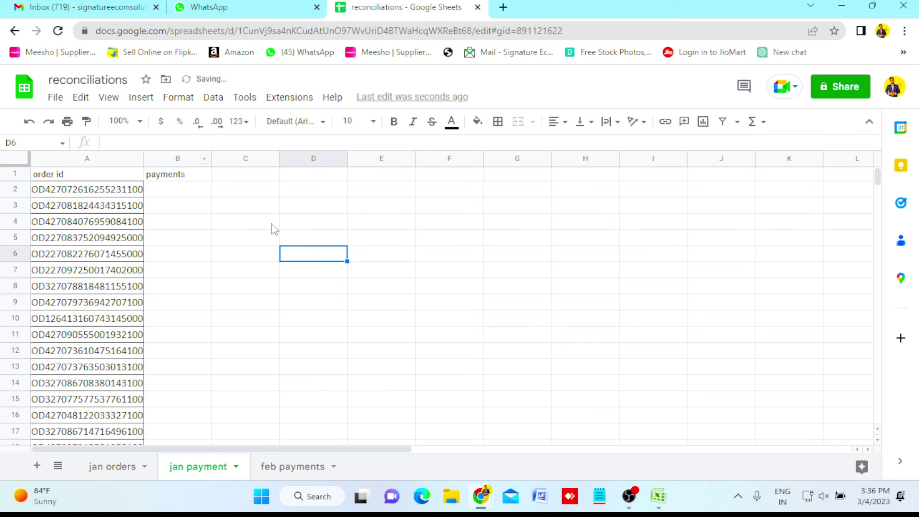
click(274, 229)
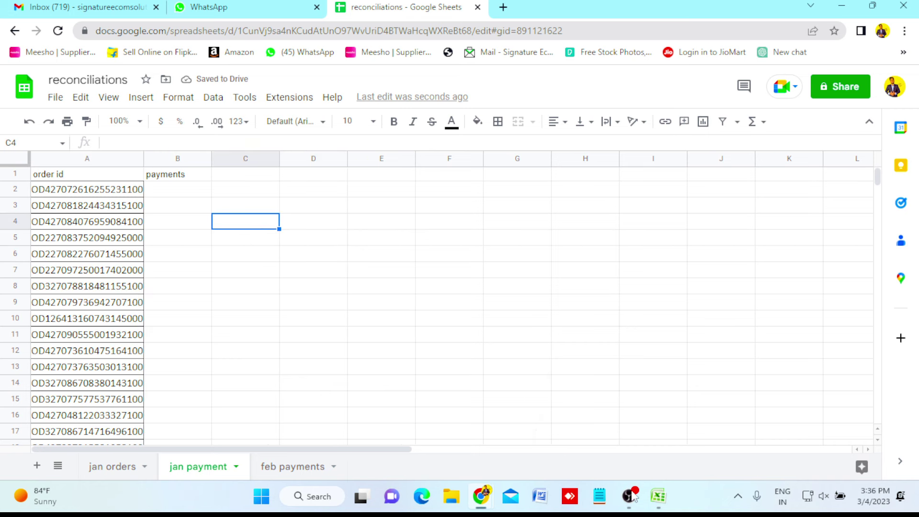
Copy the Bank Settlement Value column from D4 down to D2124 in the Excel report.
click(663, 505)
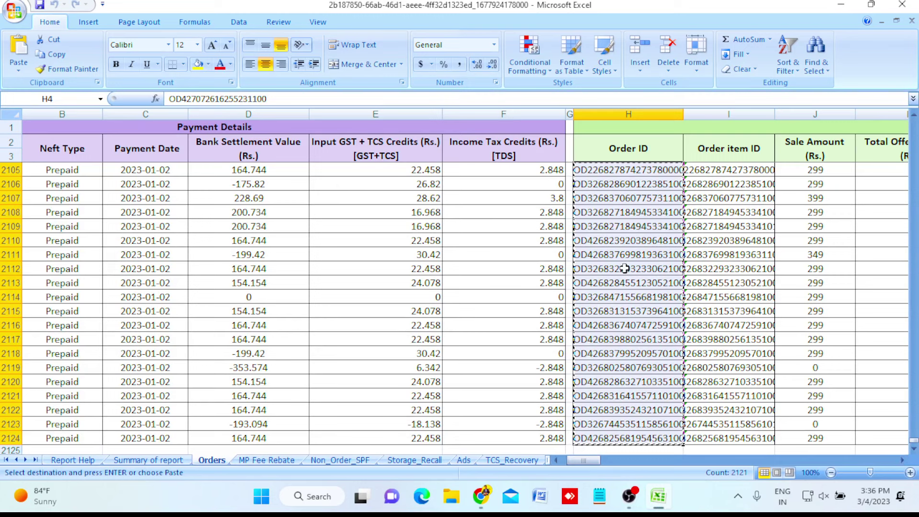
key(Up)
key(Left)
key(Left)
key(Left)
key(Left)
key(Left)
key(Left)
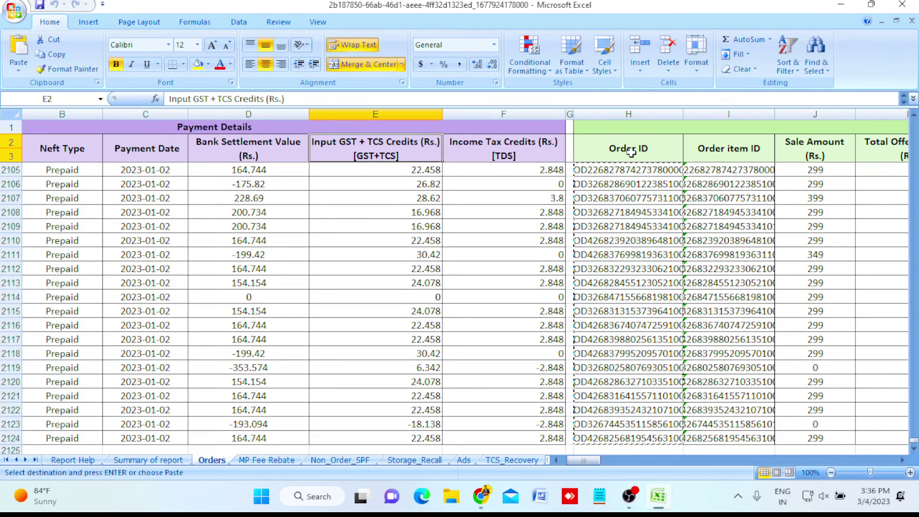
key(Left)
key(Right)
key(Right)
key(Right)
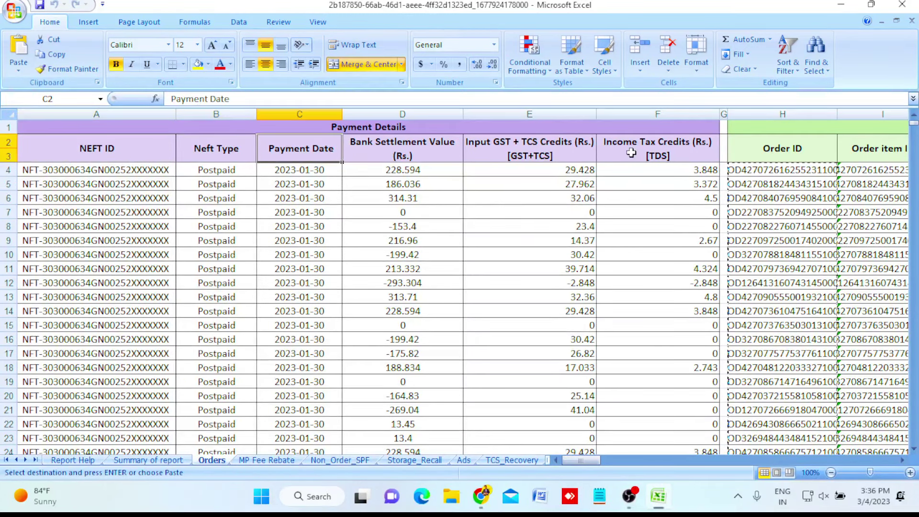
key(Down)
key(Up)
key(Down)
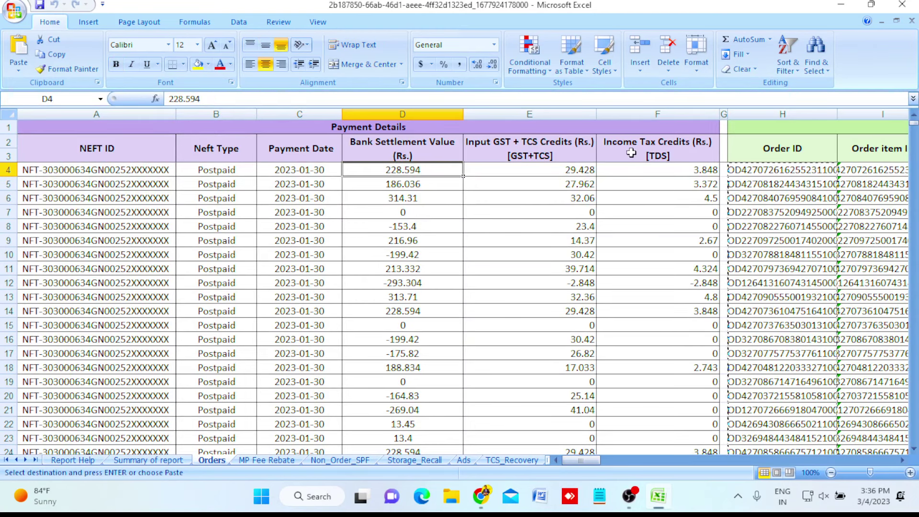
key(Up)
key(Down)
key(Down)
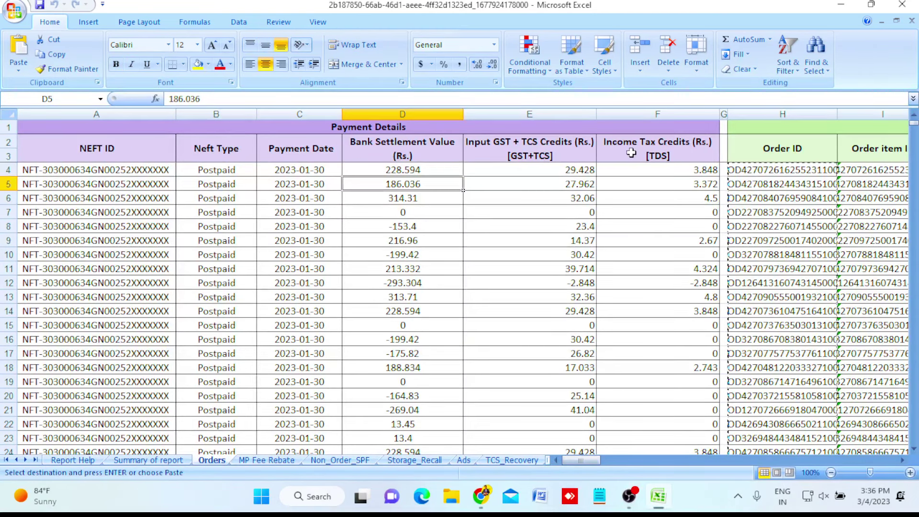
key(Up)
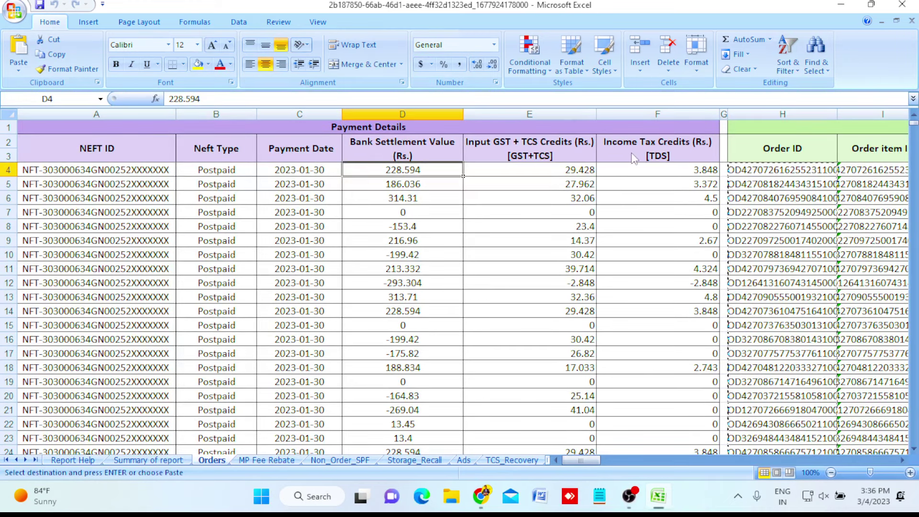
key(ctrl+shift+Down)
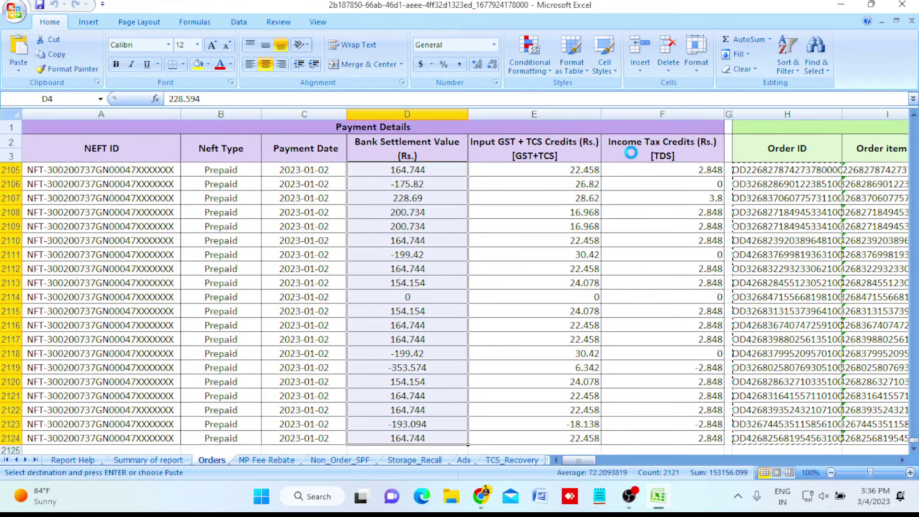
key(ctrl+c)
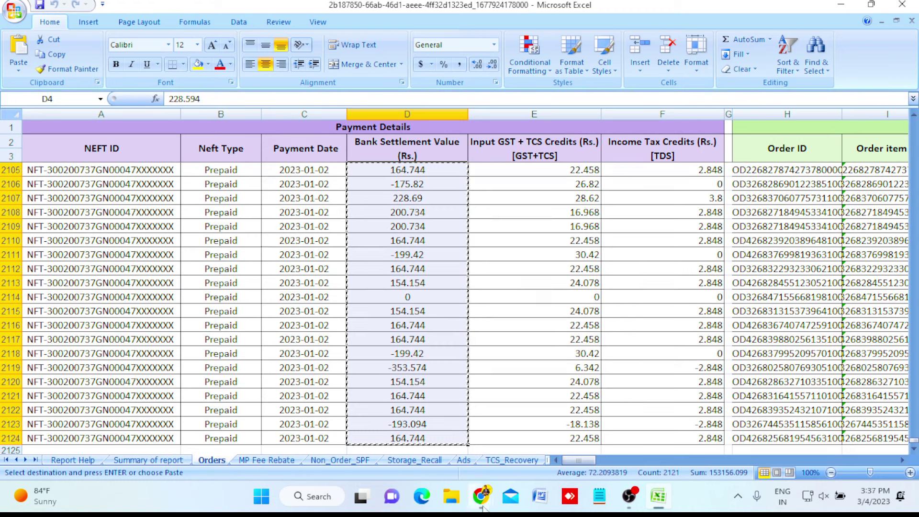
Paste the settlement values into the payments column from B2, starting with 228.594.
mouse_move(481, 497)
click(436, 440)
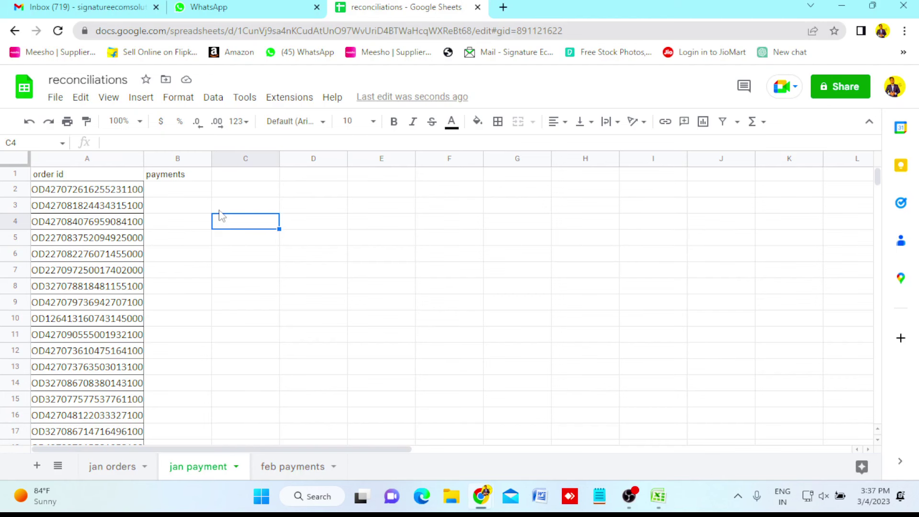
click(174, 191)
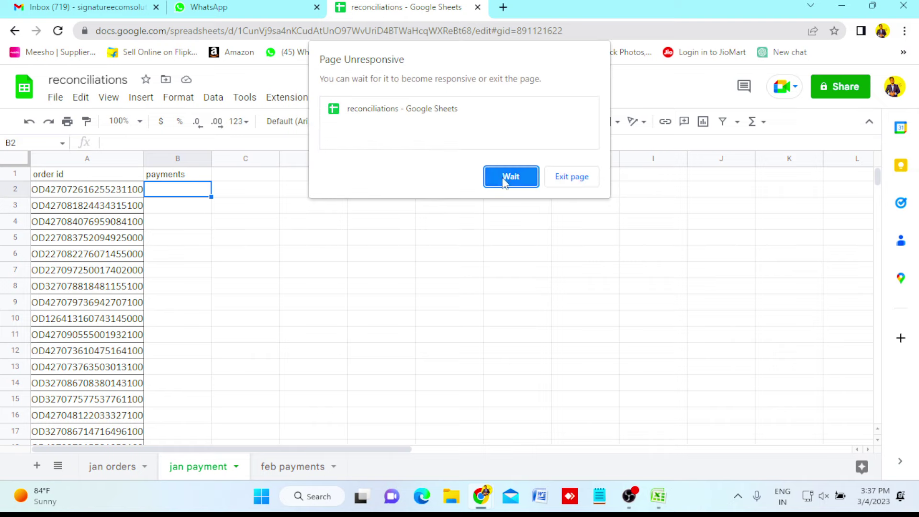
click(501, 177)
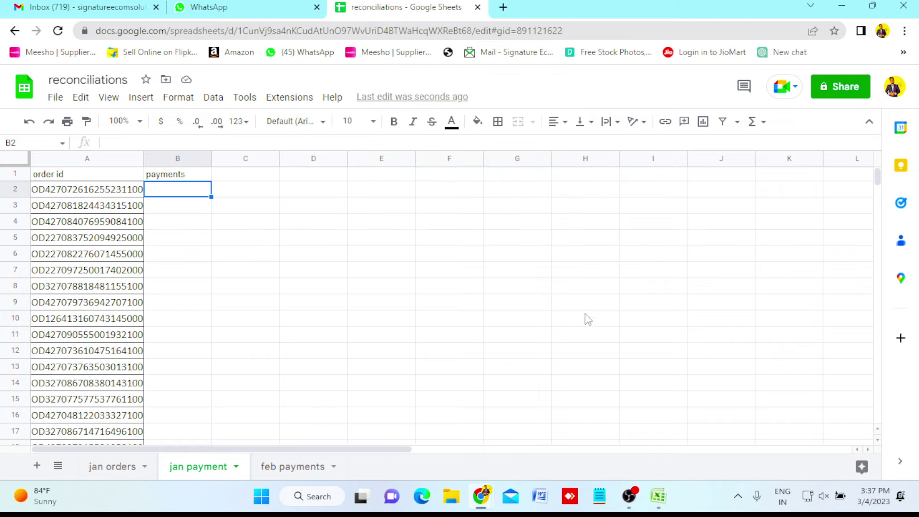
key(ctrl+v)
click(358, 325)
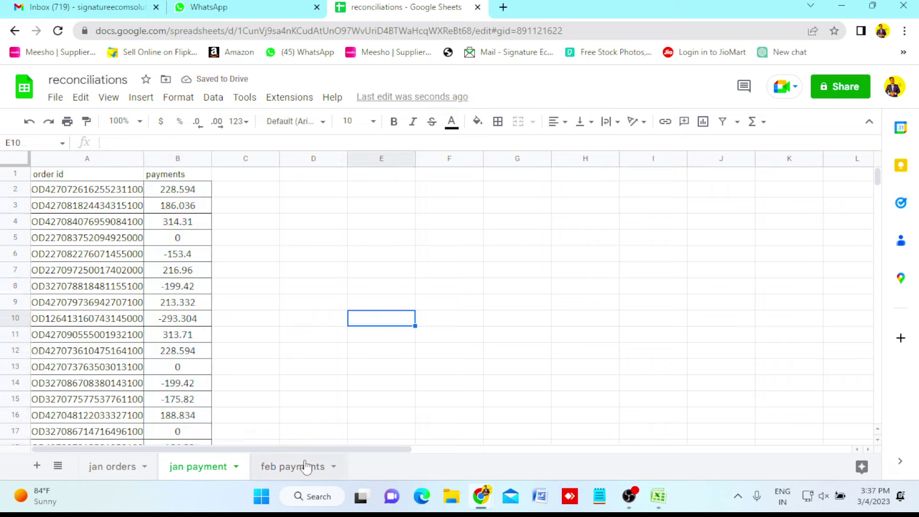
click(289, 471)
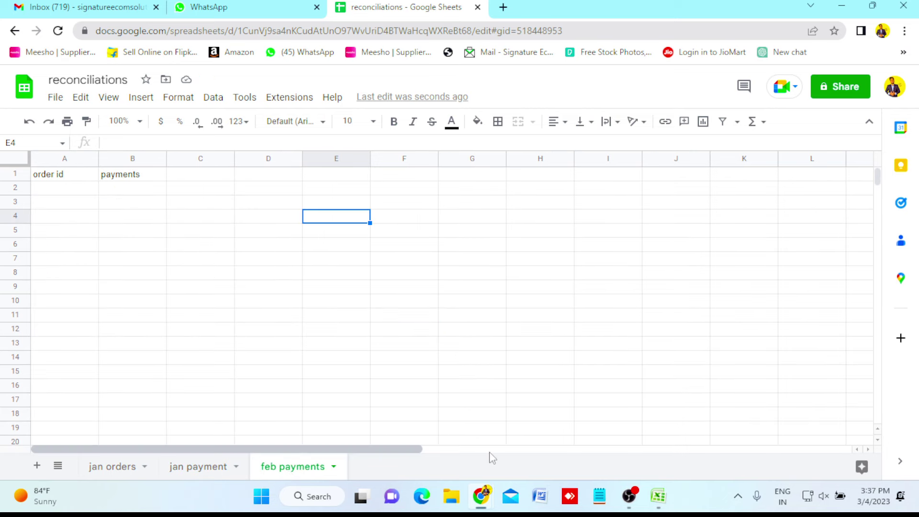
Close the January report workbook in Excel without keeping the copied data.
click(661, 500)
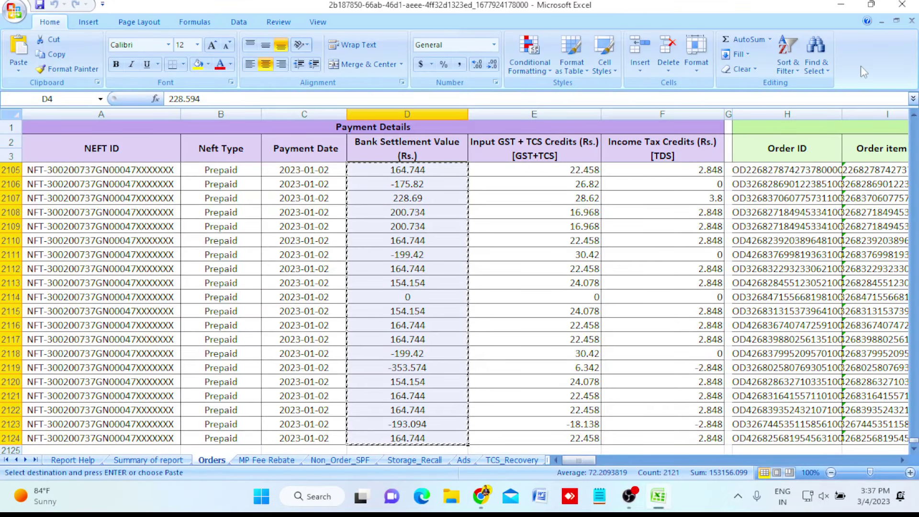
click(902, 4)
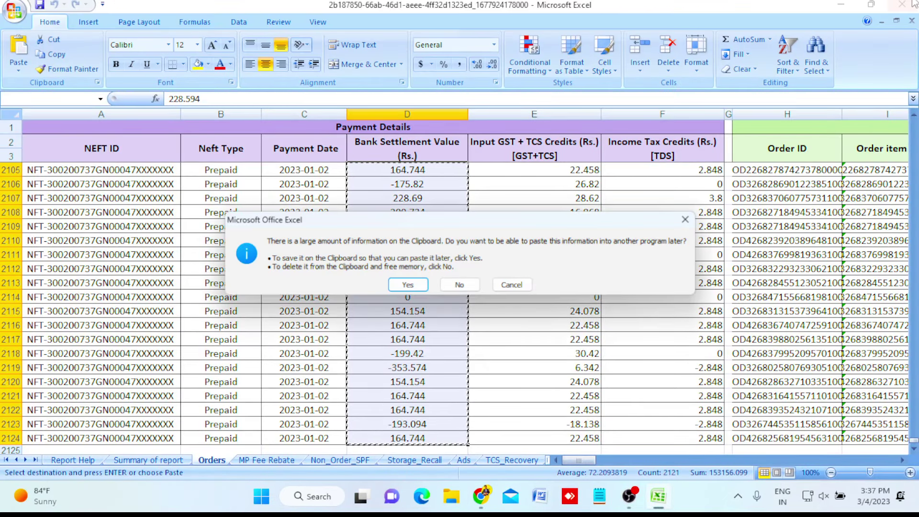
click(462, 286)
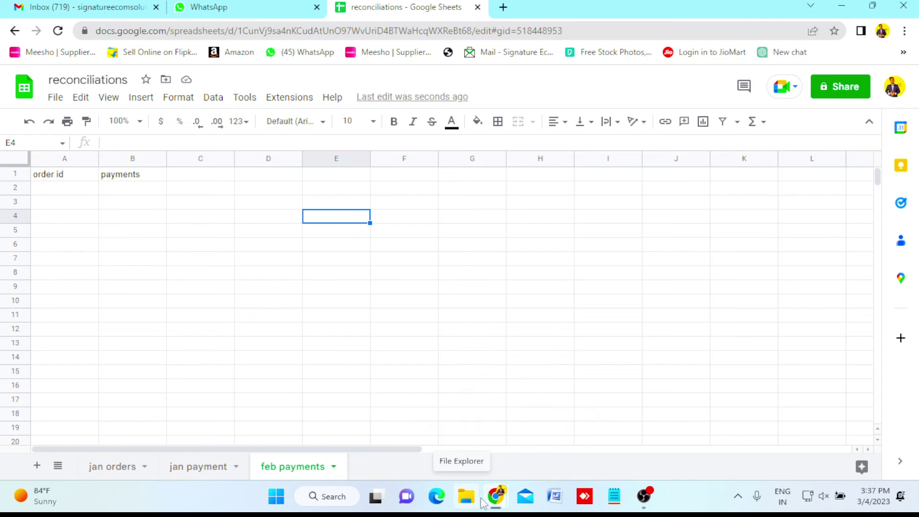
Download the February settled-transactions payment report from the Flipkart report centre, set to open when done.
mouse_move(495, 498)
click(558, 435)
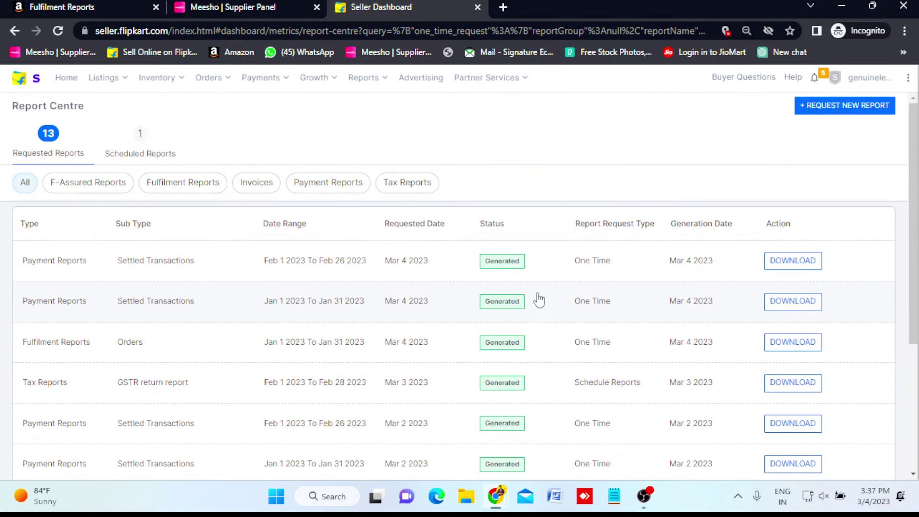
click(785, 266)
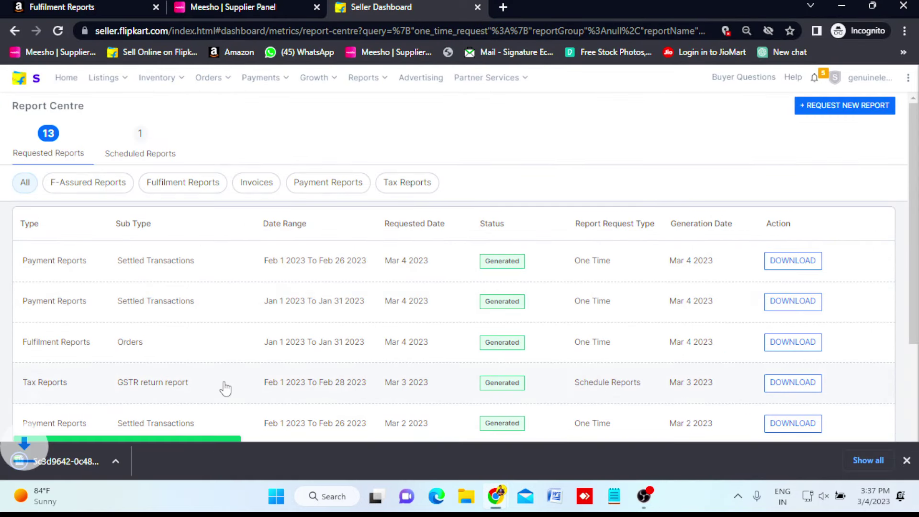
click(80, 462)
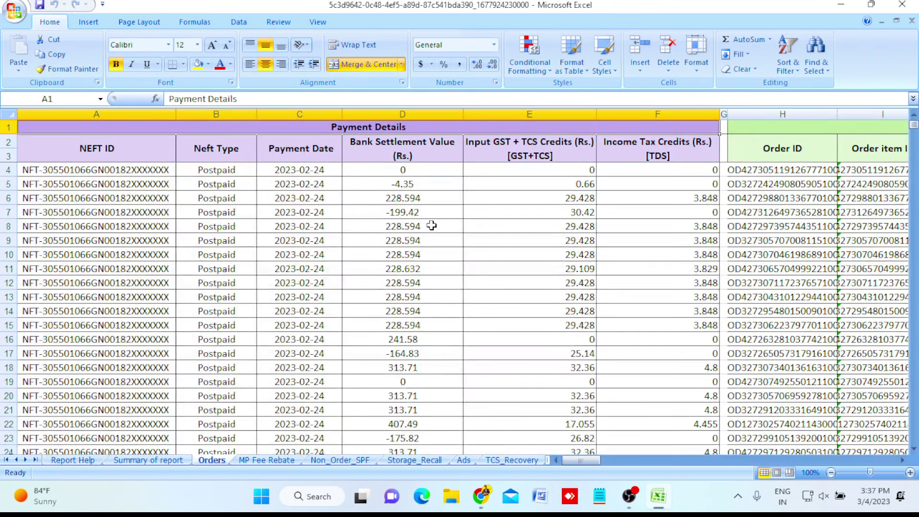
Copy the 723 Order IDs in H4:H726 of the February report's Orders sheet.
click(382, 153)
key(Right)
key(Right)
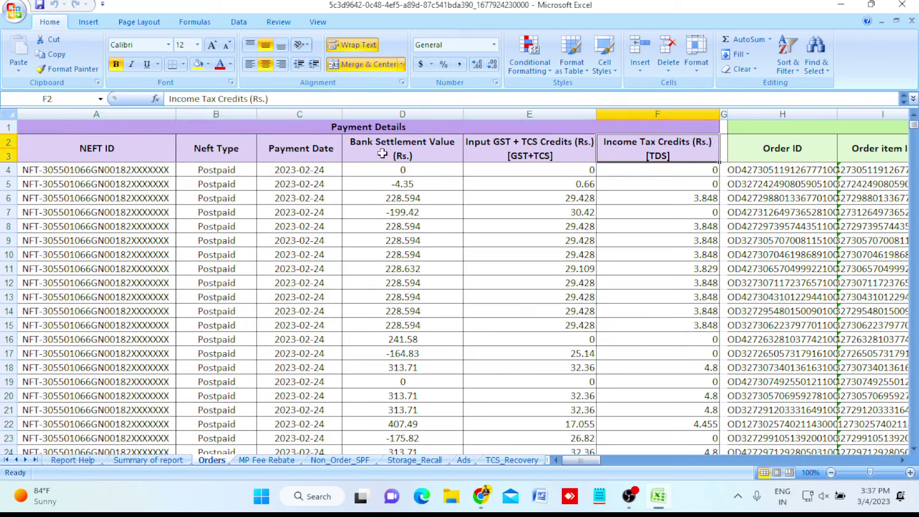
key(Right)
key(Right)
key(Down)
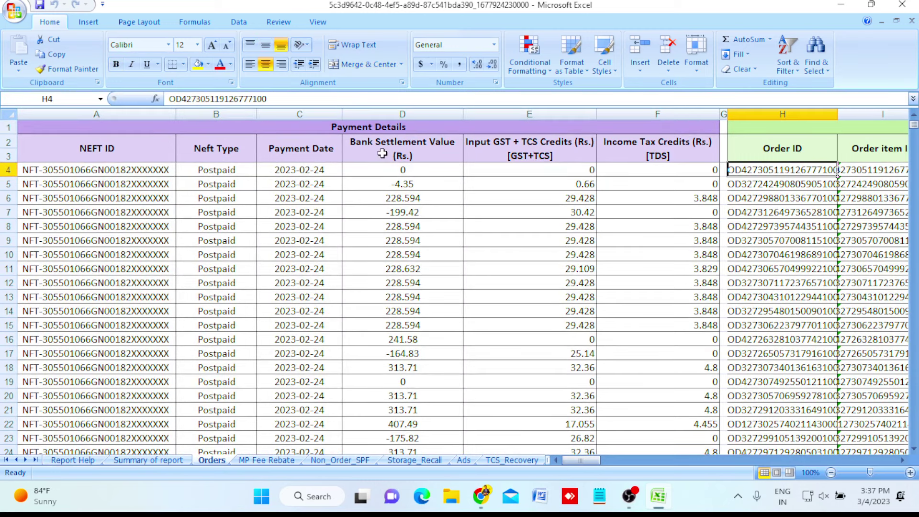
key(ctrl+shift+Down)
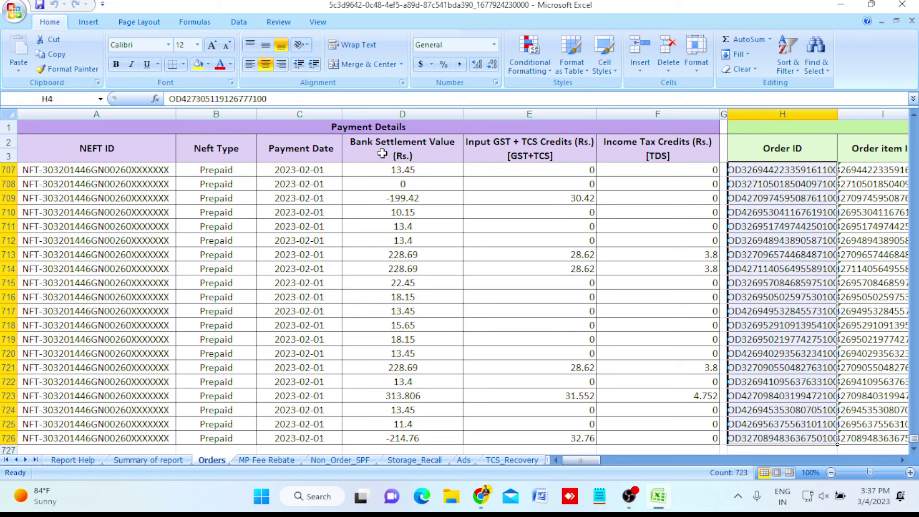
key(ctrl+c)
Paste the February order IDs into A2:A724 of the feb payments sheet and widen column A.
mouse_move(493, 505)
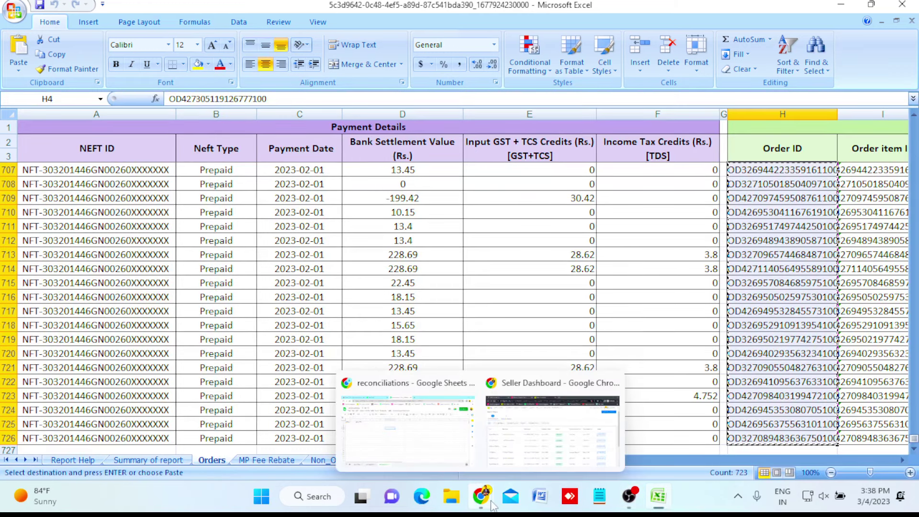
click(407, 426)
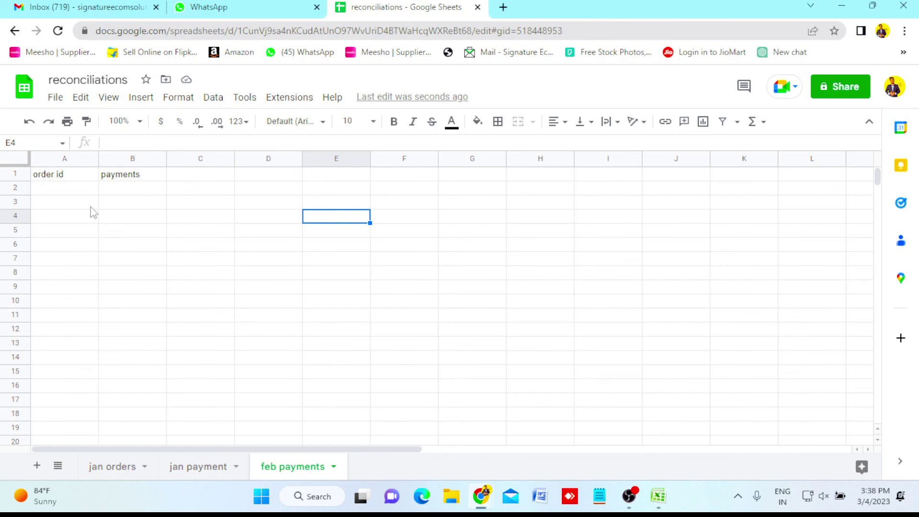
click(70, 189)
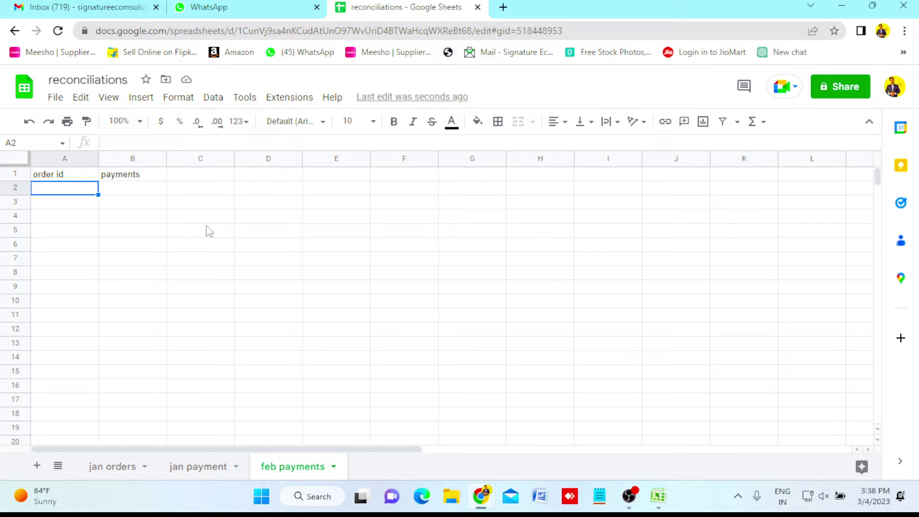
key(ctrl+v)
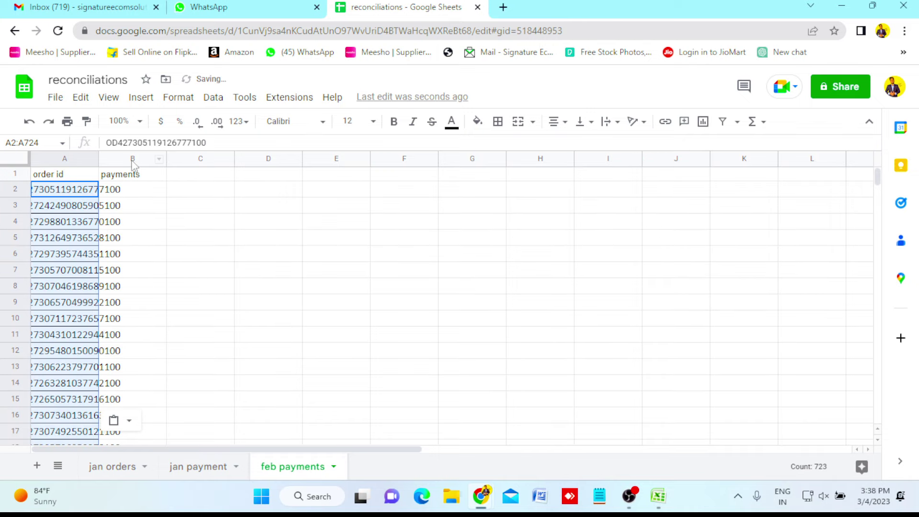
drag(97, 158, 128, 158)
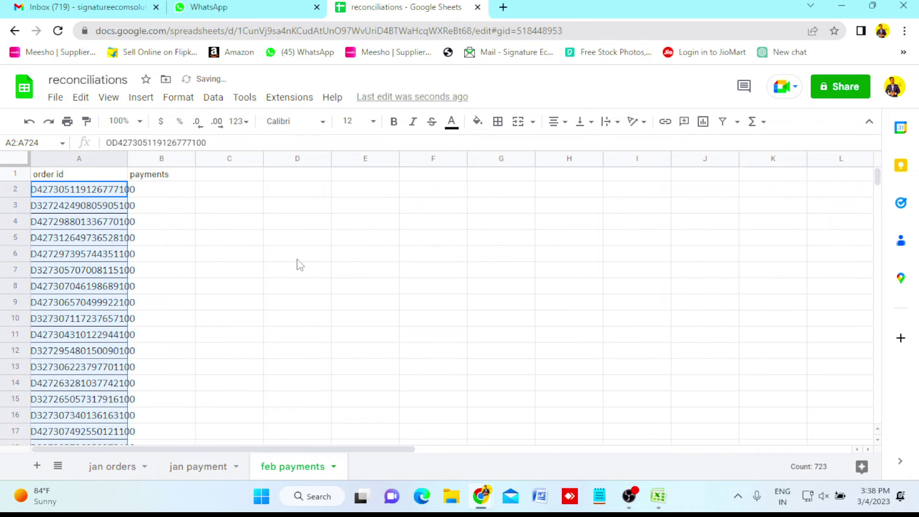
click(669, 502)
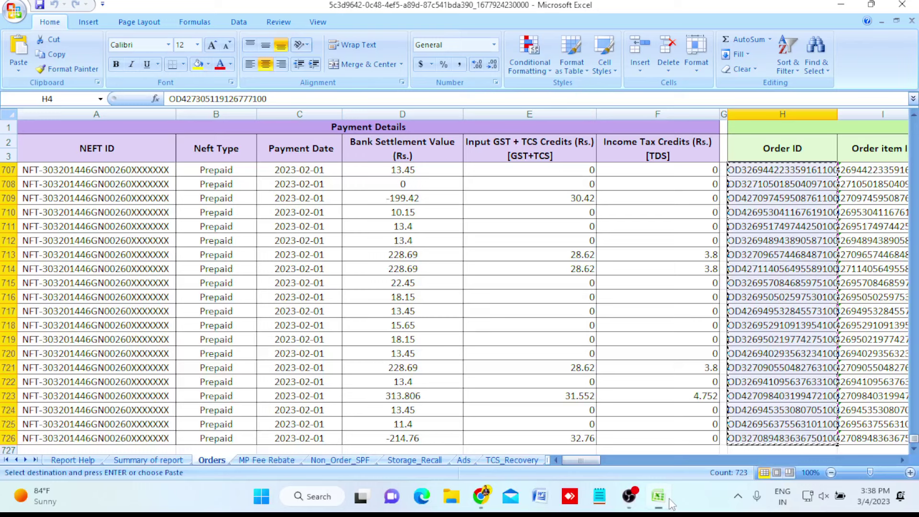
Copy the 723 Bank Settlement Values in D4:D726 of the February Orders sheet.
click(406, 150)
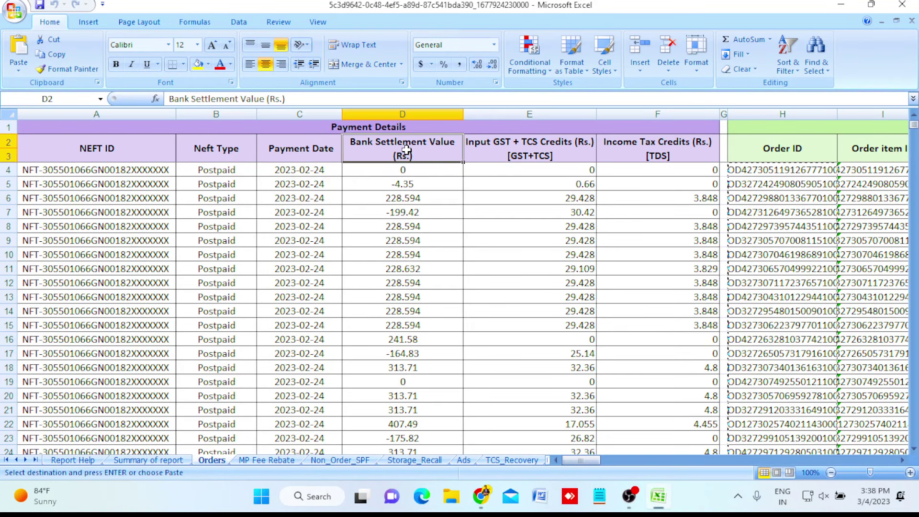
key(Down)
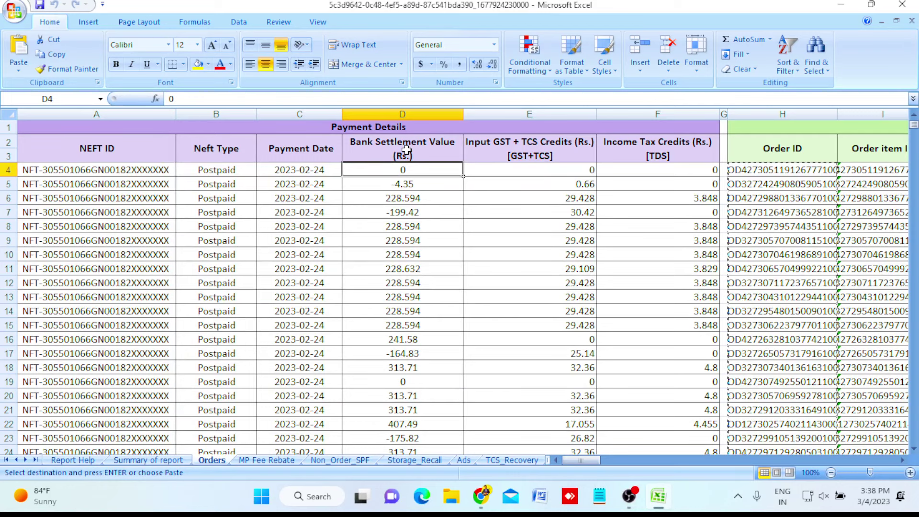
key(ctrl+shift+Down)
key(ctrl+c)
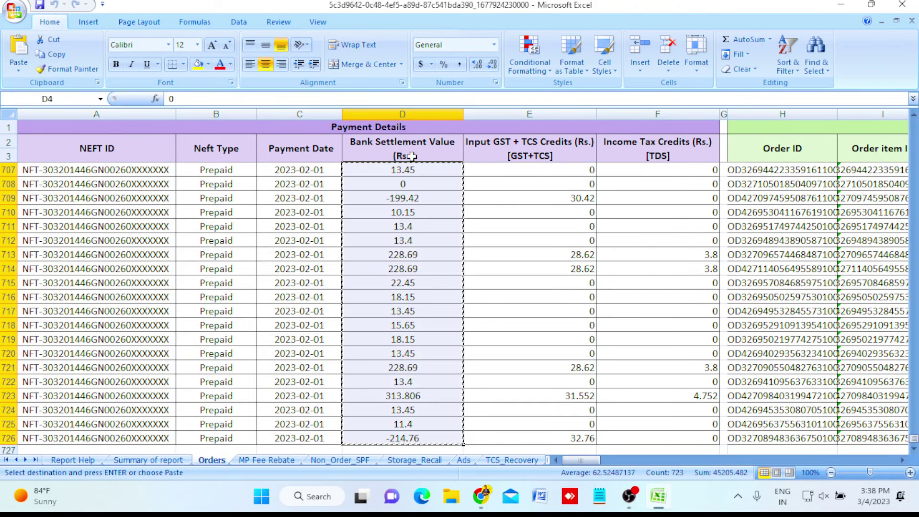
Paste the February settlement values into B2:B724 of feb payments and widen column A further.
mouse_move(659, 500)
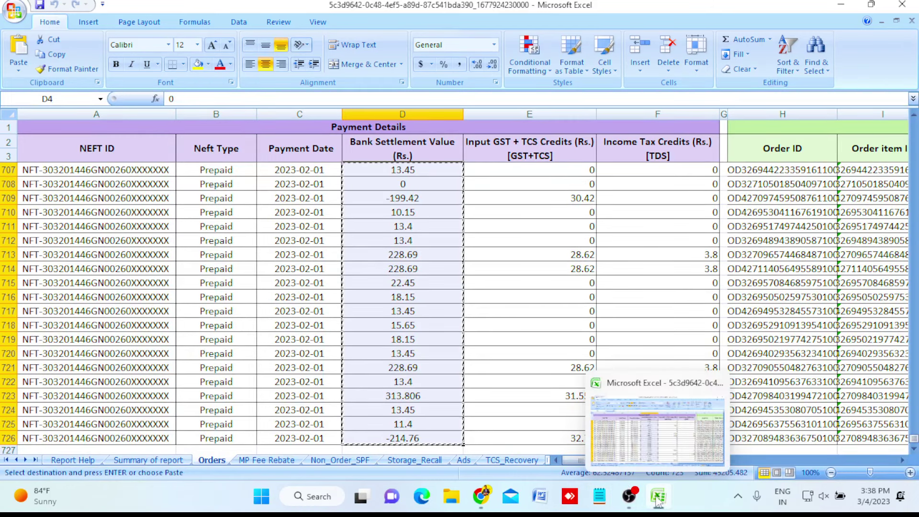
mouse_move(481, 500)
click(425, 427)
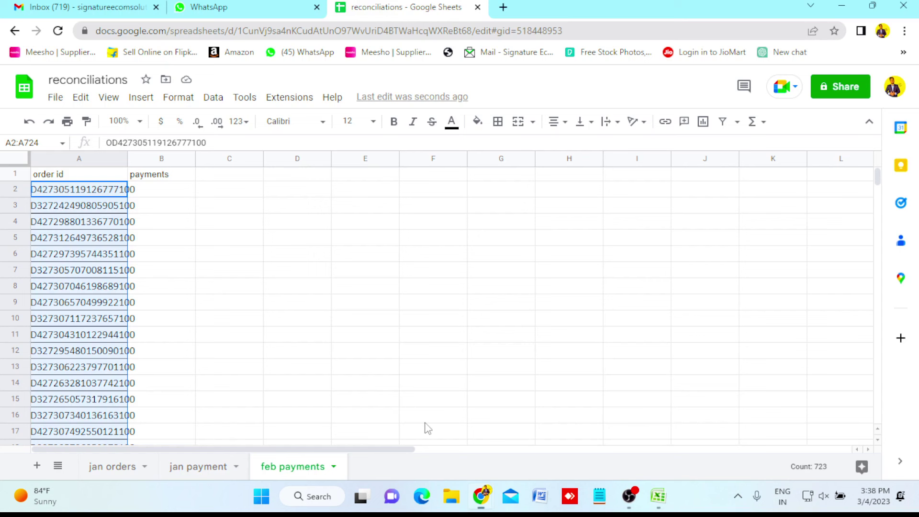
click(162, 193)
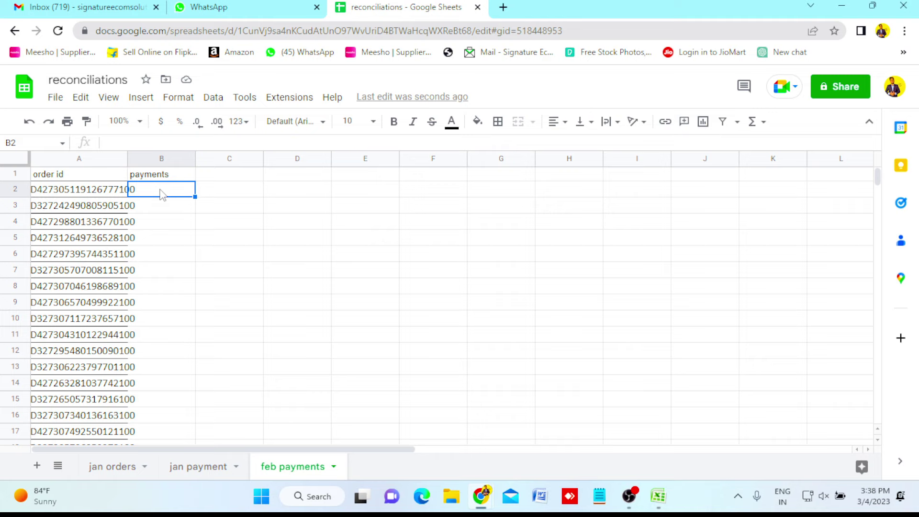
key(ctrl+v)
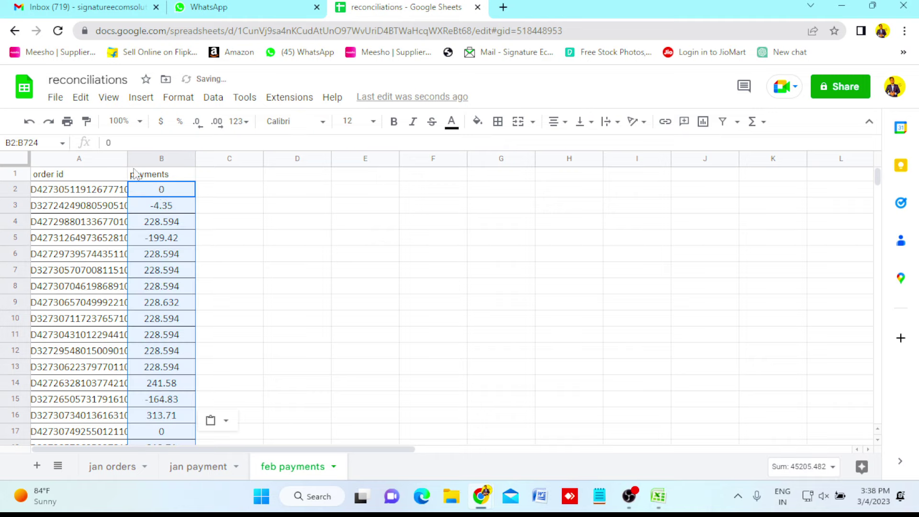
drag(126, 157, 151, 157)
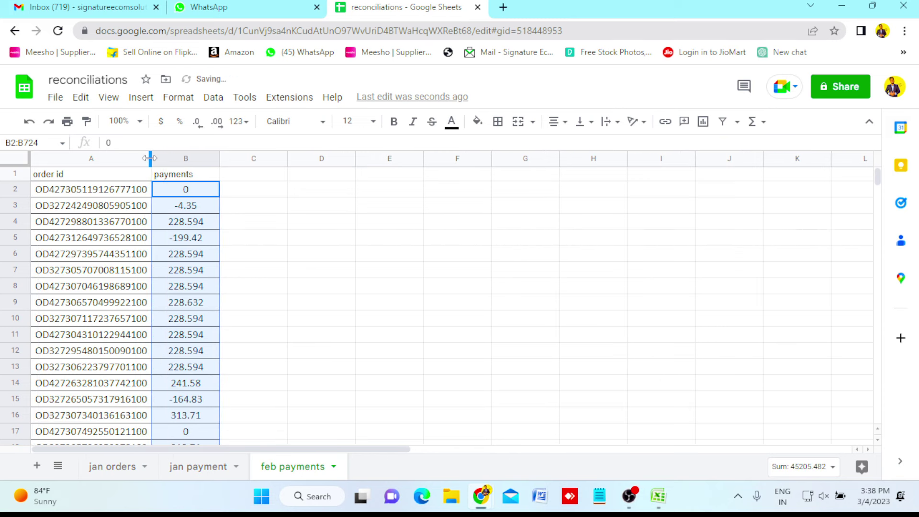
click(327, 263)
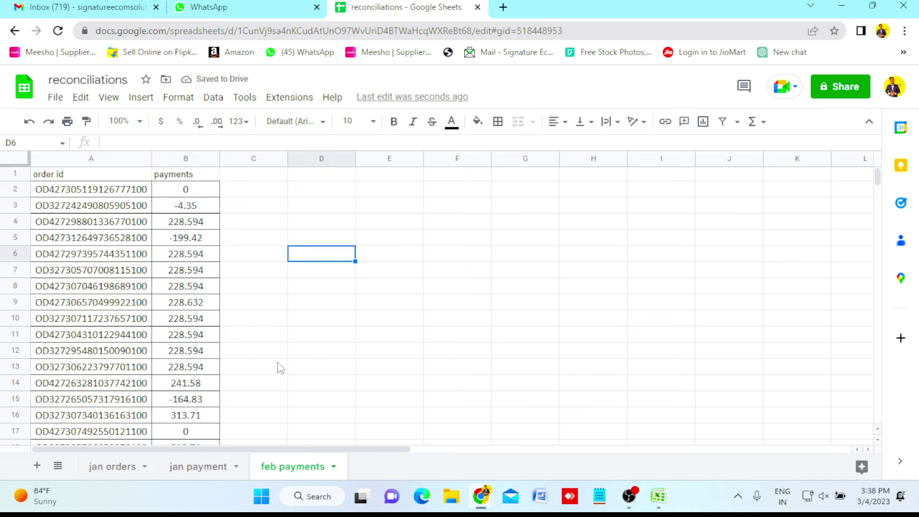
click(113, 469)
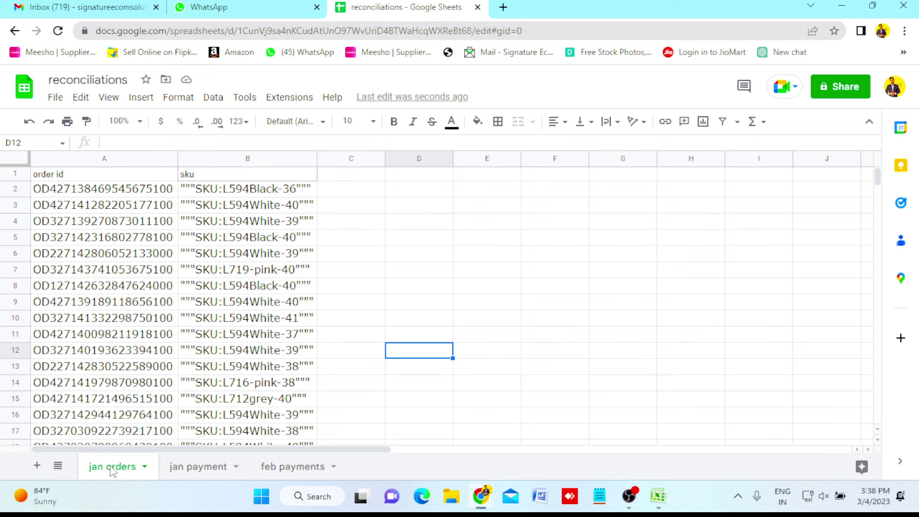
Review the jan payment and feb payments tabs, close the February Excel report, and return to Seller Dashboard.
click(191, 477)
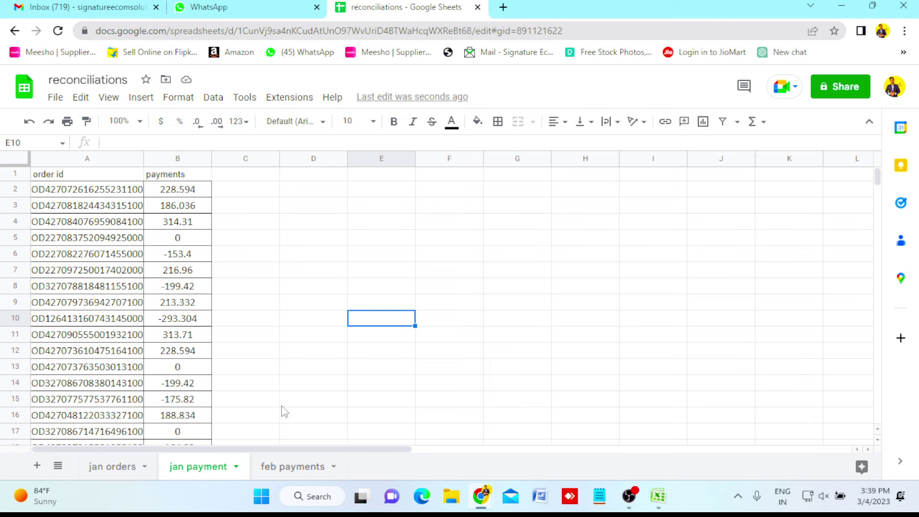
click(299, 467)
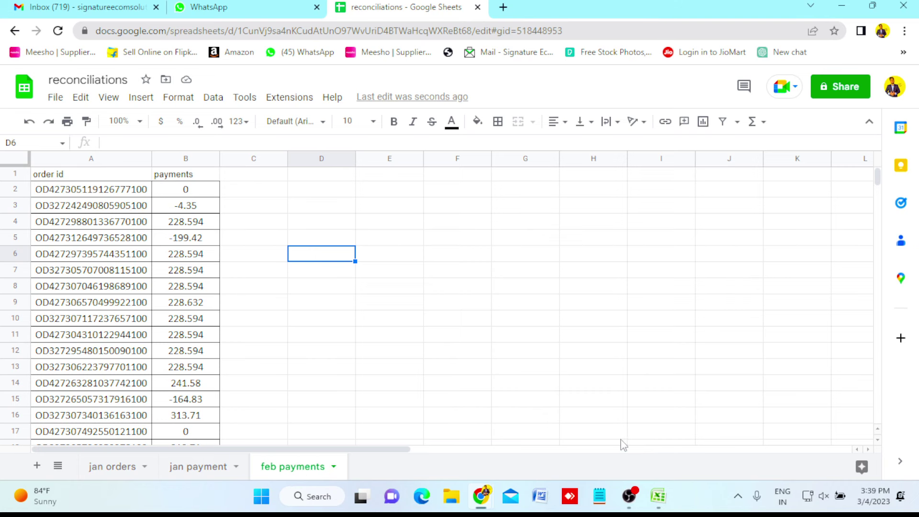
click(664, 498)
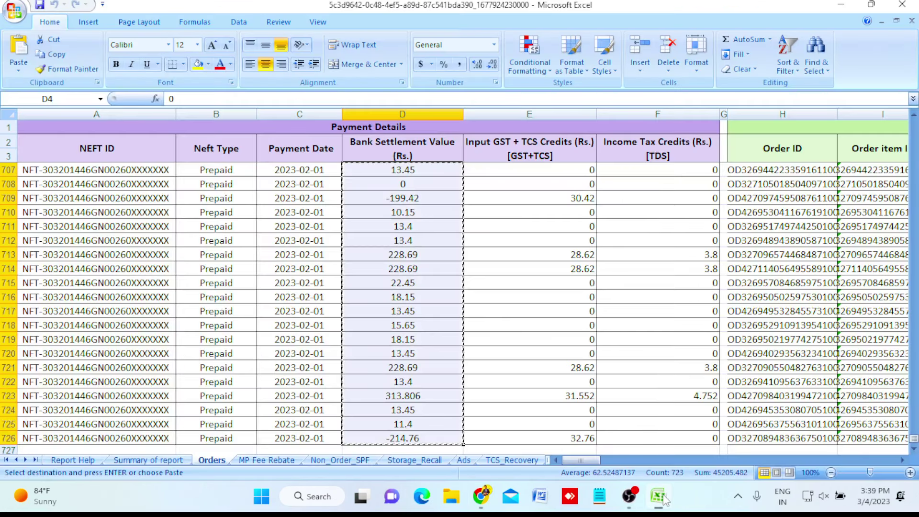
click(902, 5)
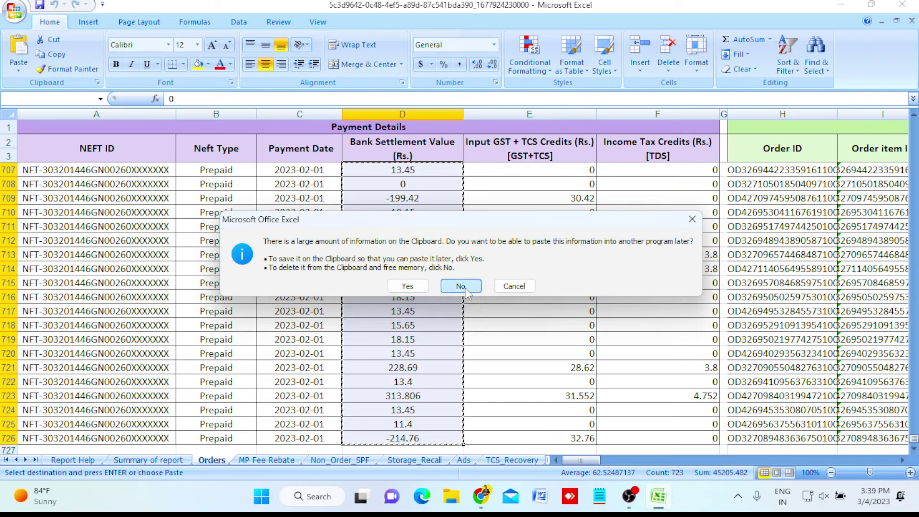
click(461, 286)
mouse_move(496, 503)
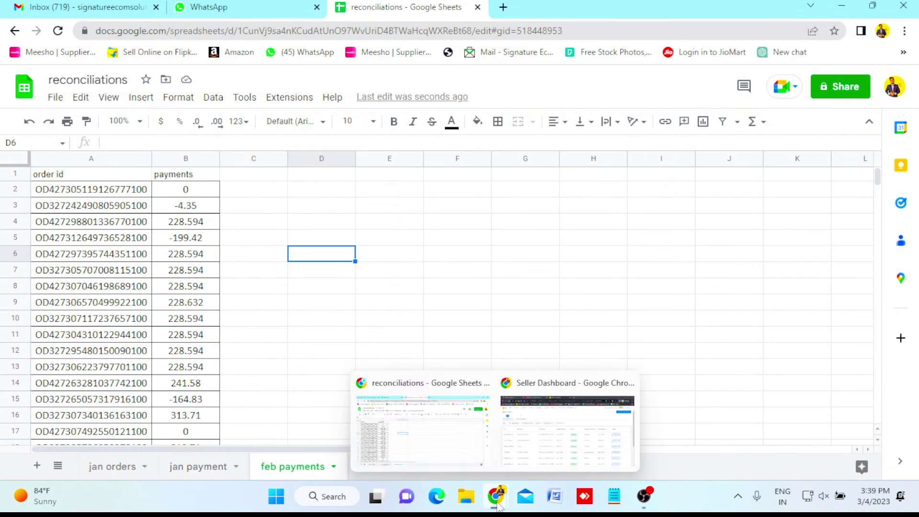
click(567, 421)
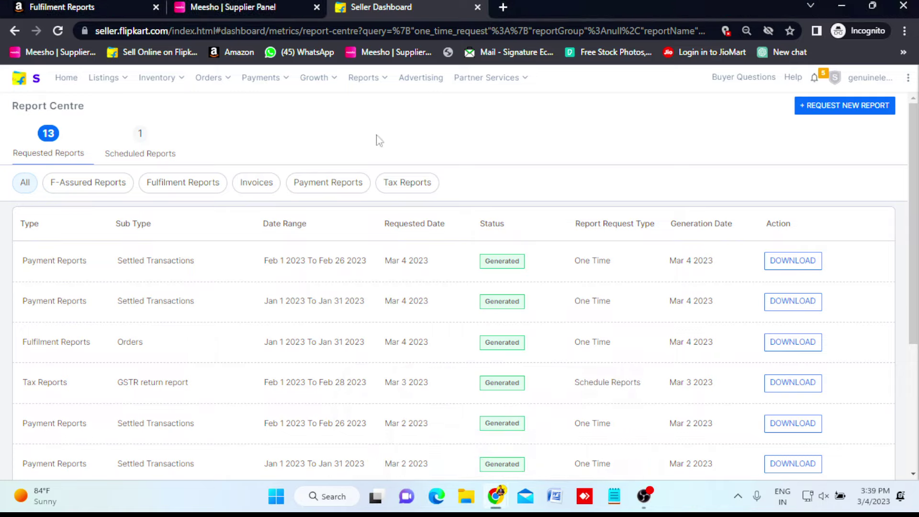
Bring up the Meesho Supplier Panel tab in Chrome, briefly checking the Amazon seller tab.
click(225, 3)
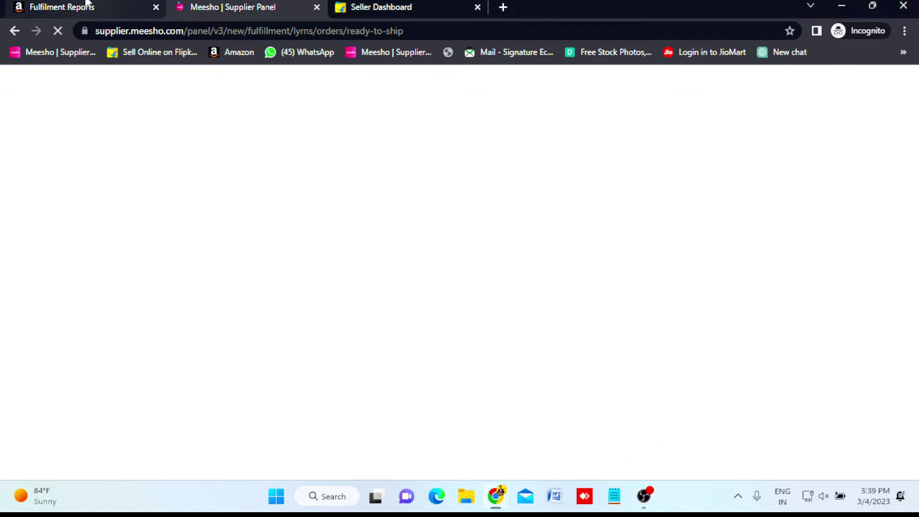
click(88, 3)
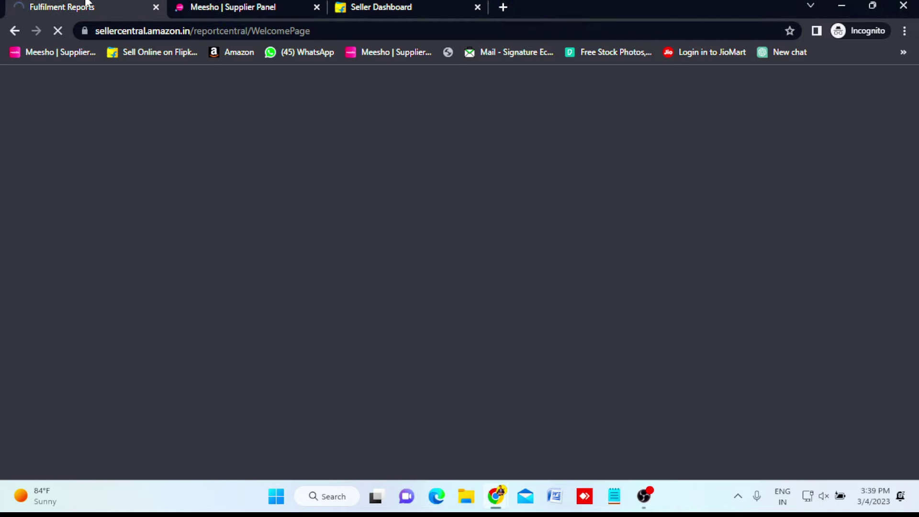
click(207, 2)
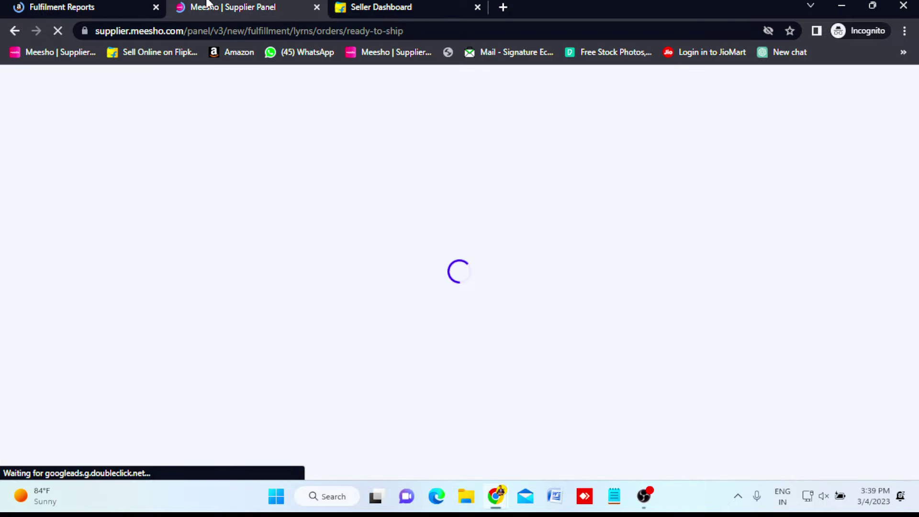
key(ctrl+shift+Tab)
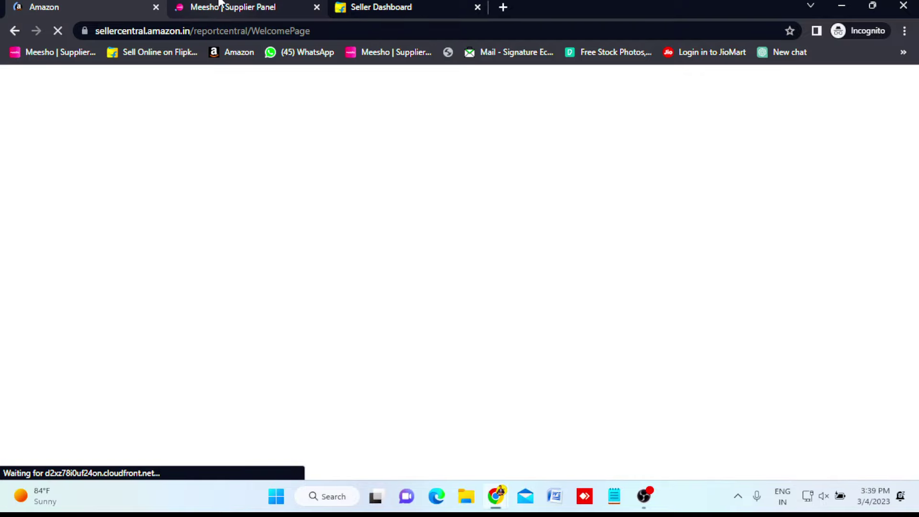
click(219, 5)
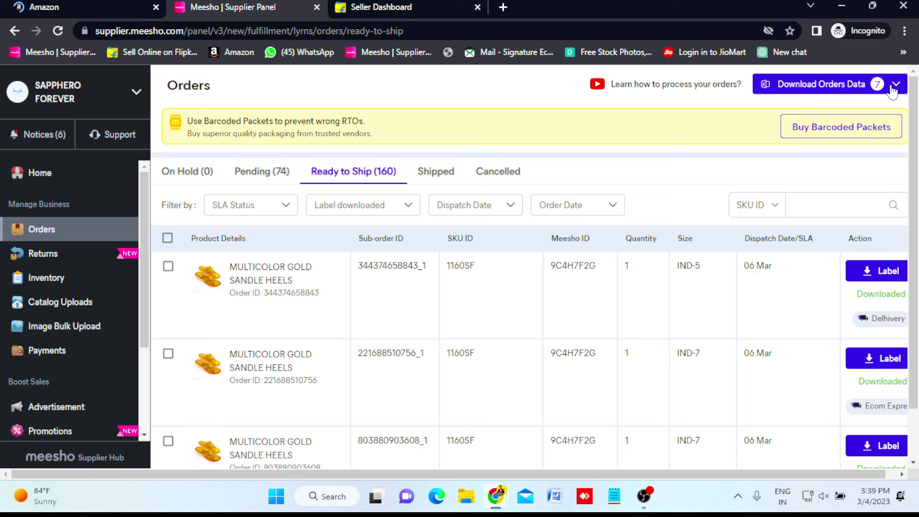
Export Meesho orders data for 1–31 January 2023 and download the resulting CSV.
click(893, 90)
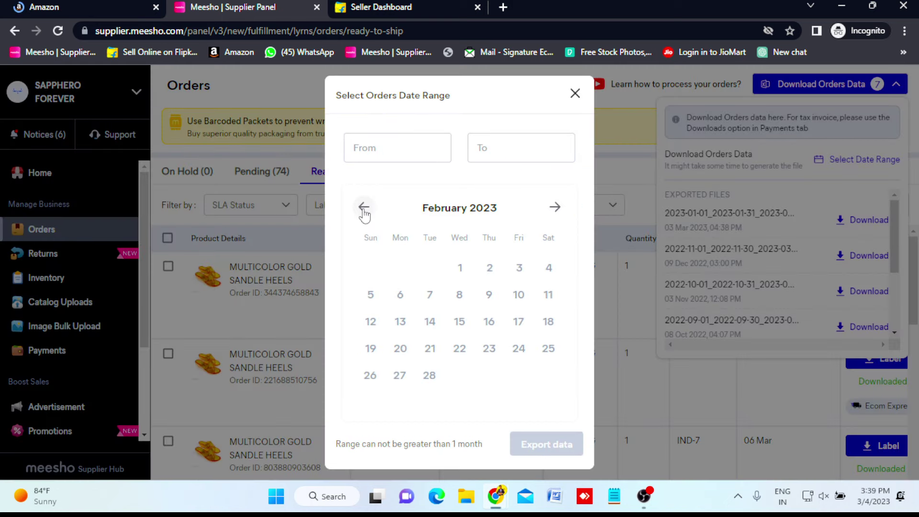
click(364, 208)
click(371, 266)
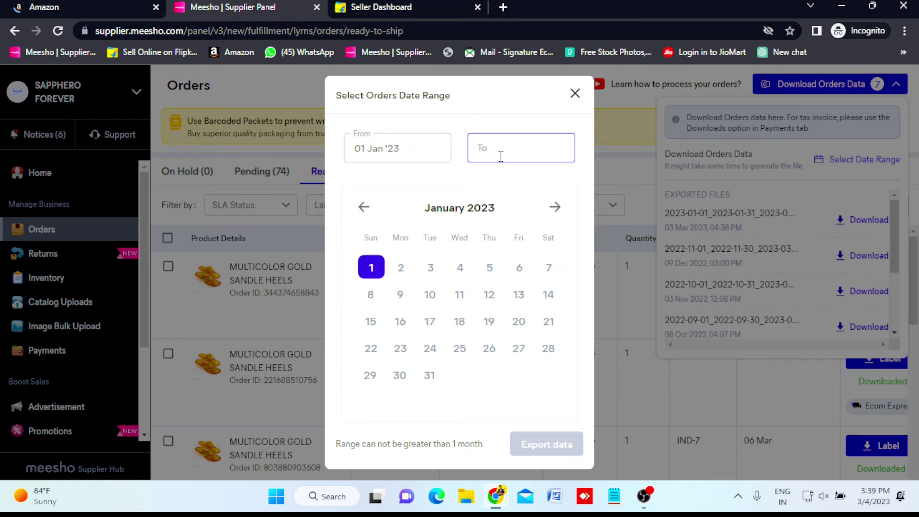
click(429, 374)
click(547, 443)
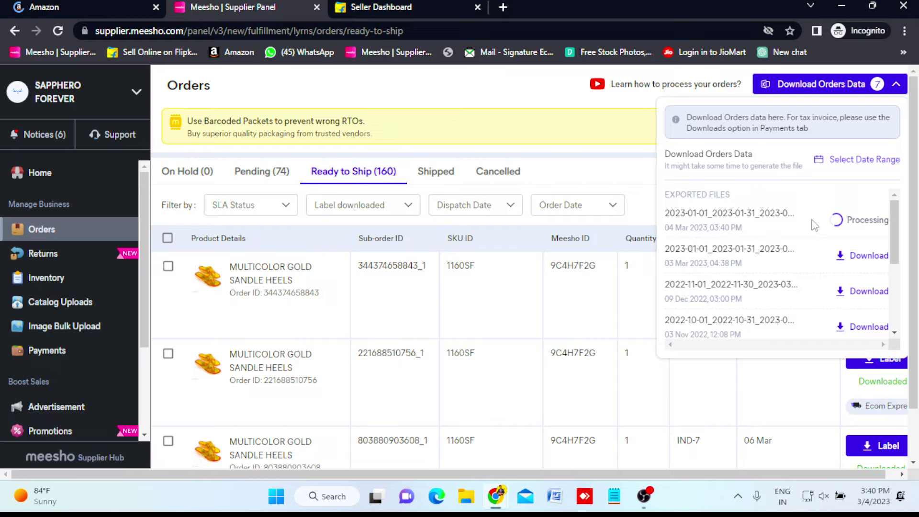
click(859, 224)
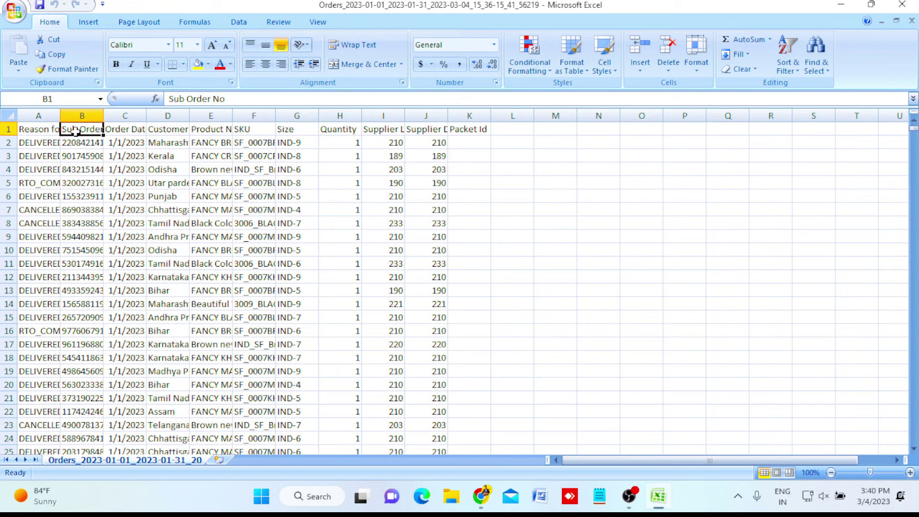
Browse the January orders report's sub-order numbers and return to the header row.
key(Down)
key(Down)
key(Down)
key(Down)
key(Down)
key(Down)
key(Down)
key(Down)
key(Down)
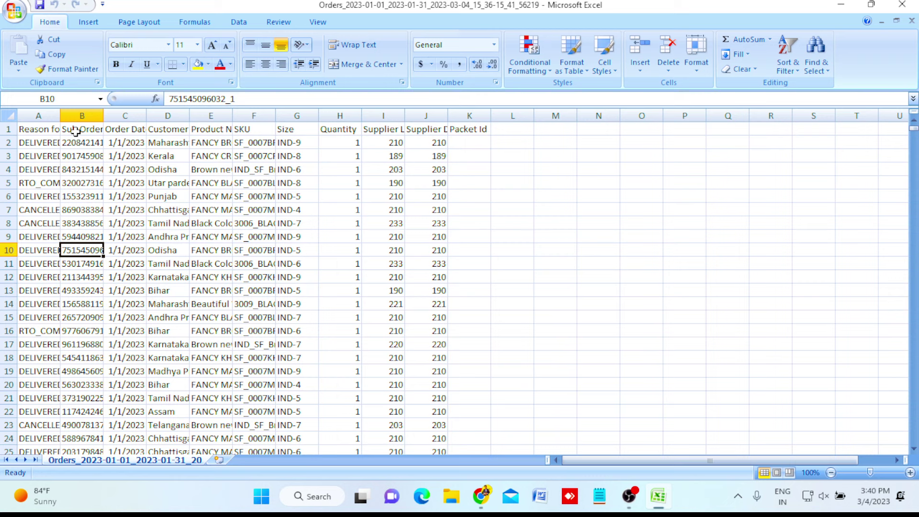
click(76, 131)
key(Right)
key(Right)
key(Right)
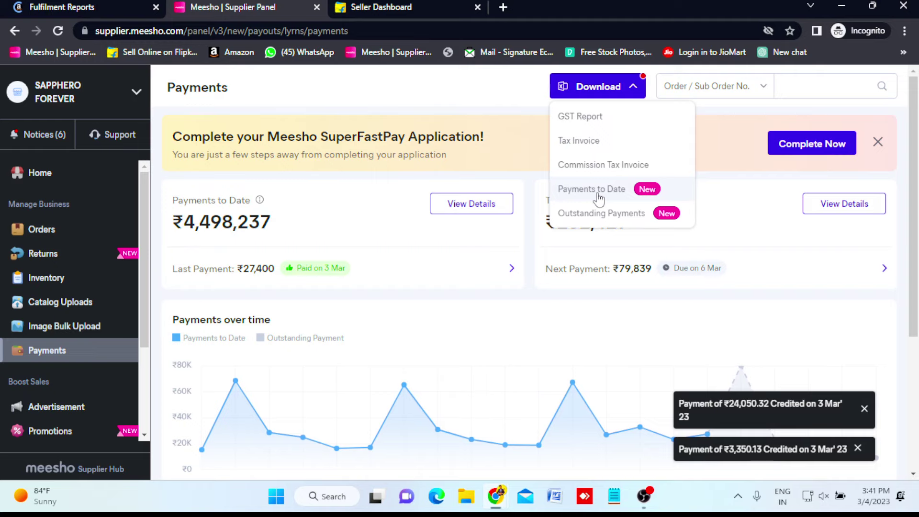
Choose the Payments to Date report from Meesho's Download menu.
click(598, 196)
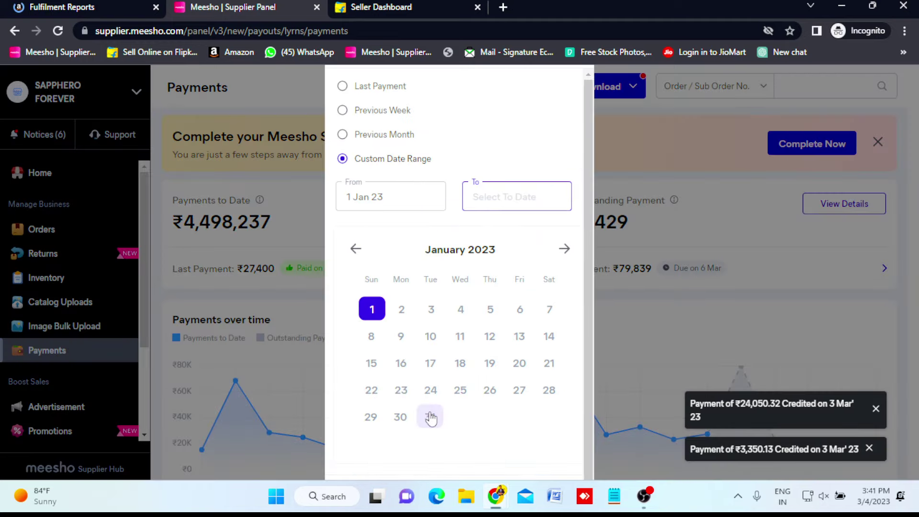
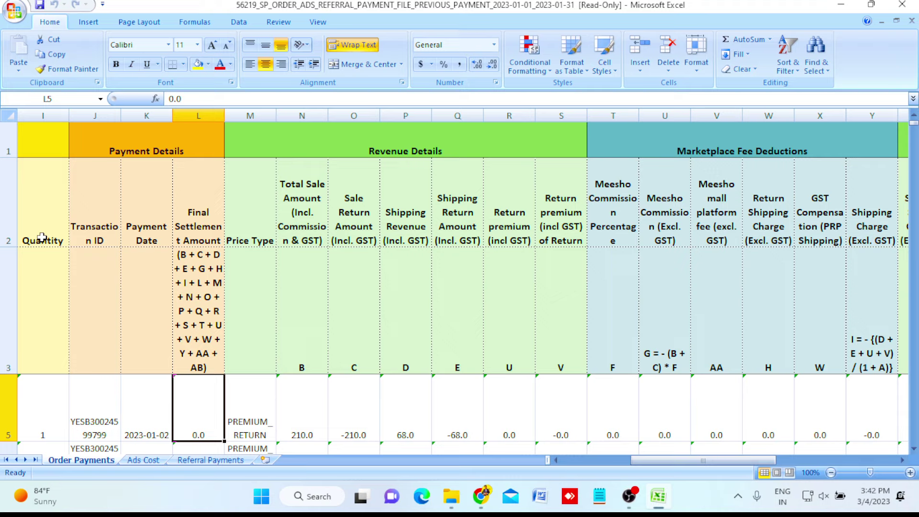
Close the read-only payment workbook and switch to Amazon's Fulfilment Reports page in Chrome.
key(alt+F4)
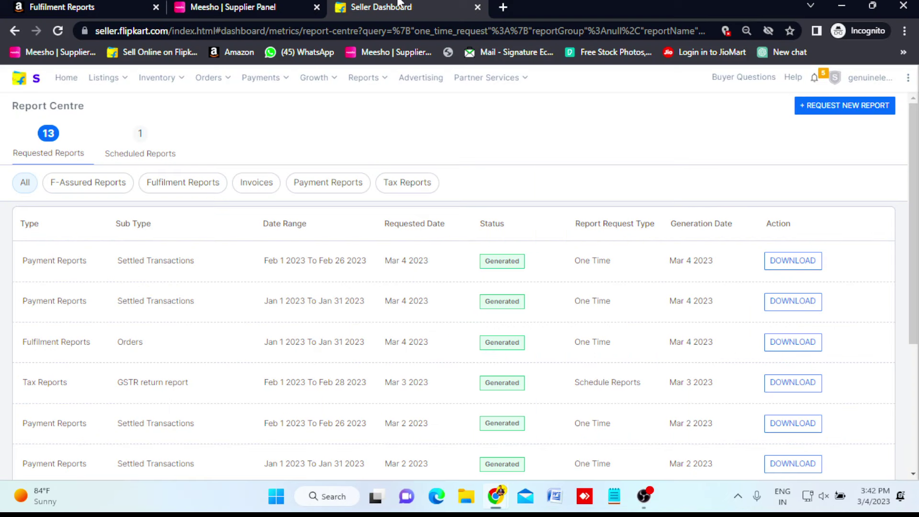
click(93, 5)
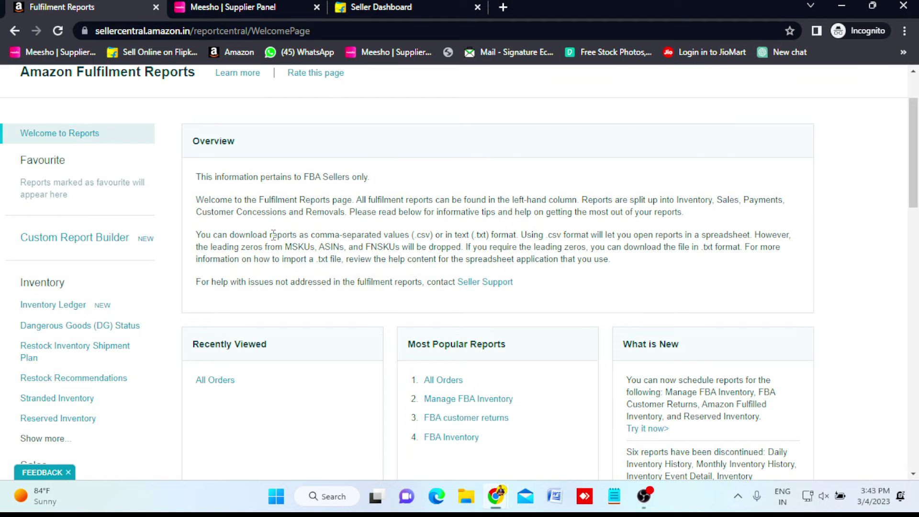
Open the All Orders report page through the Seller Central reports menu.
scroll(273, 234, up, 2)
click(13, 81)
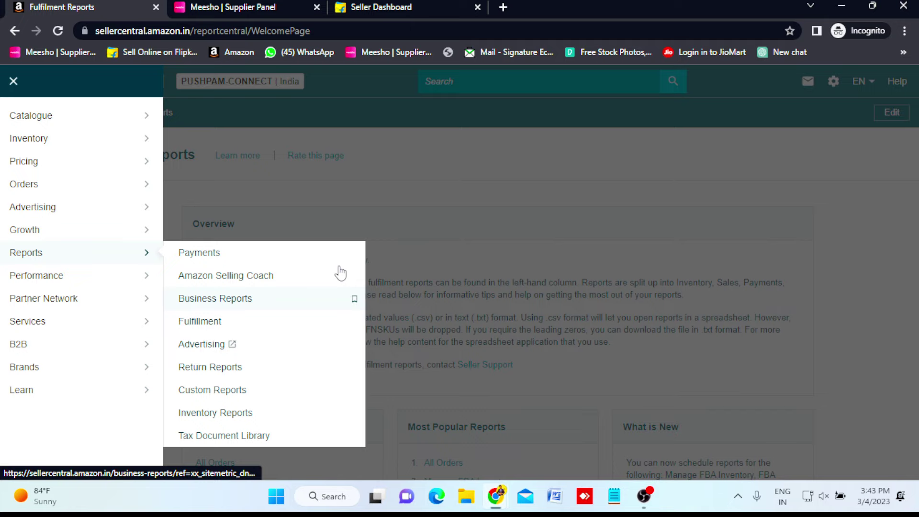
click(357, 320)
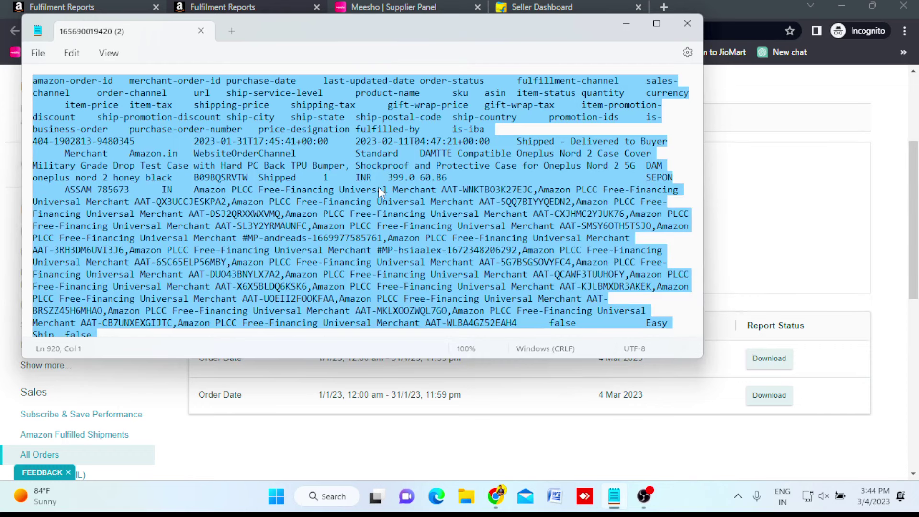
Put away the report text and switch back to the browser with Alt+Tab.
key(alt+Tab)
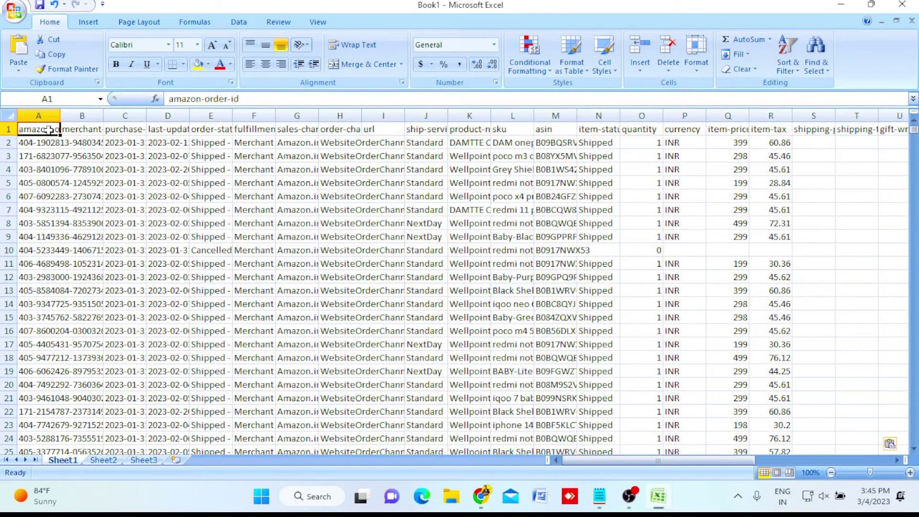
Browse the pasted order rows and the merchant-order-id and purchase-date headers.
key(Down)
key(Down)
key(Down)
key(Down)
key(Down)
key(Down)
key(Down)
key(Down)
key(Down)
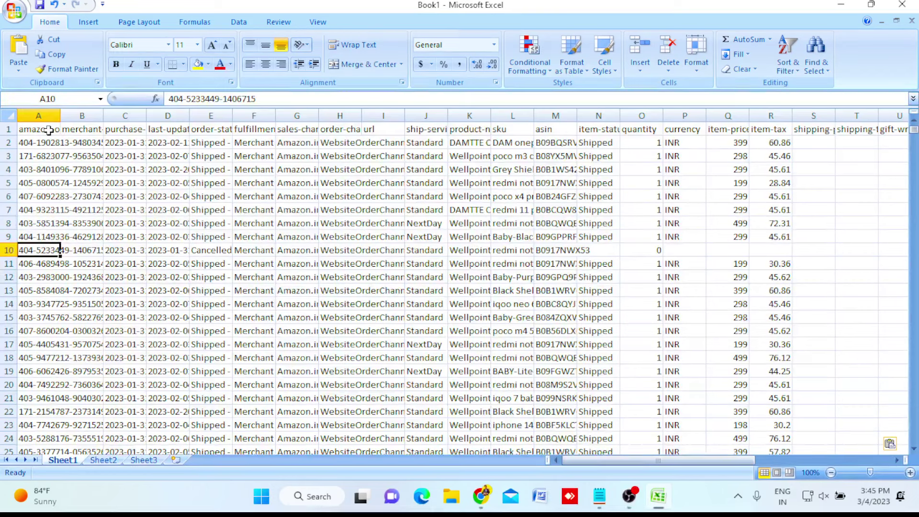
key(ctrl+Home)
key(Right)
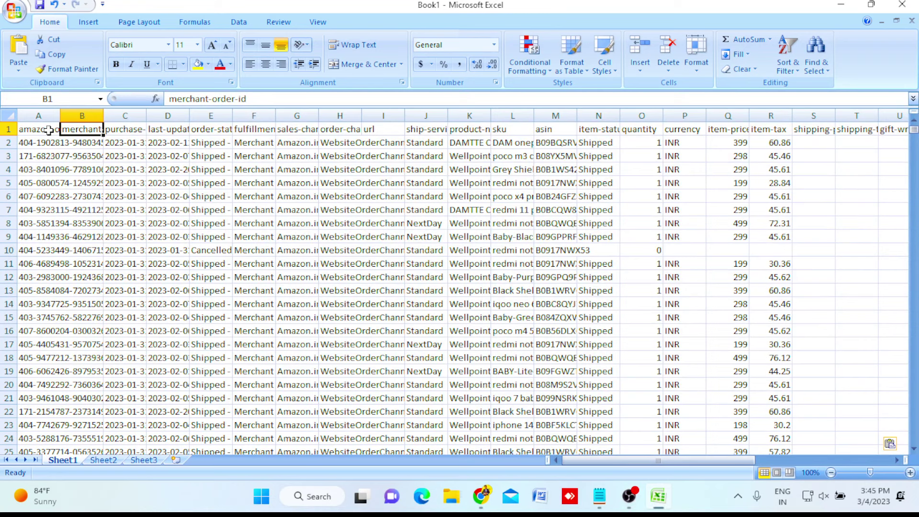
key(Right)
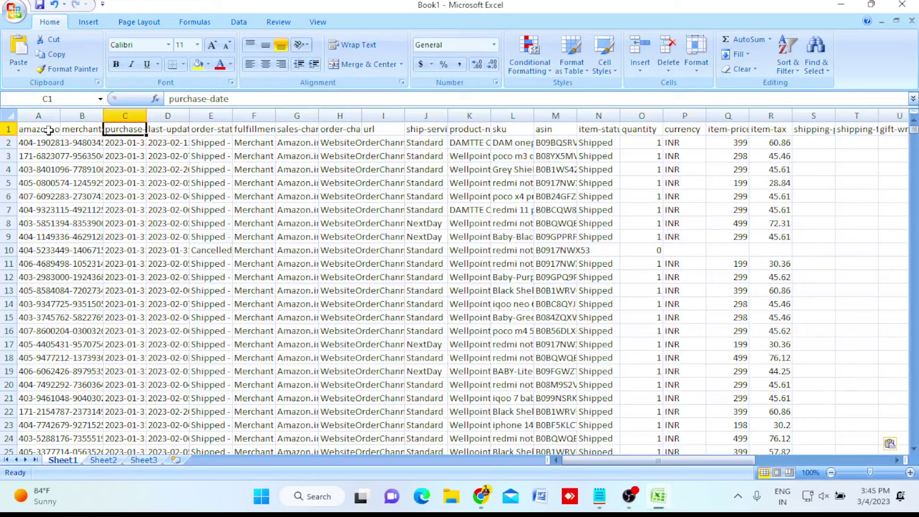
key(Left)
key(Left)
key(Down)
key(Down)
key(Down)
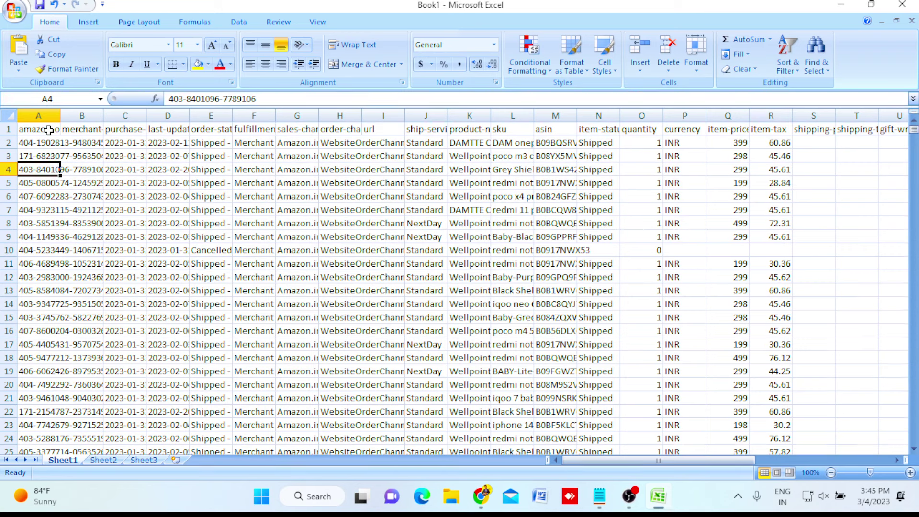
Check the sku column header, then close Book1 without saving changes.
click(512, 129)
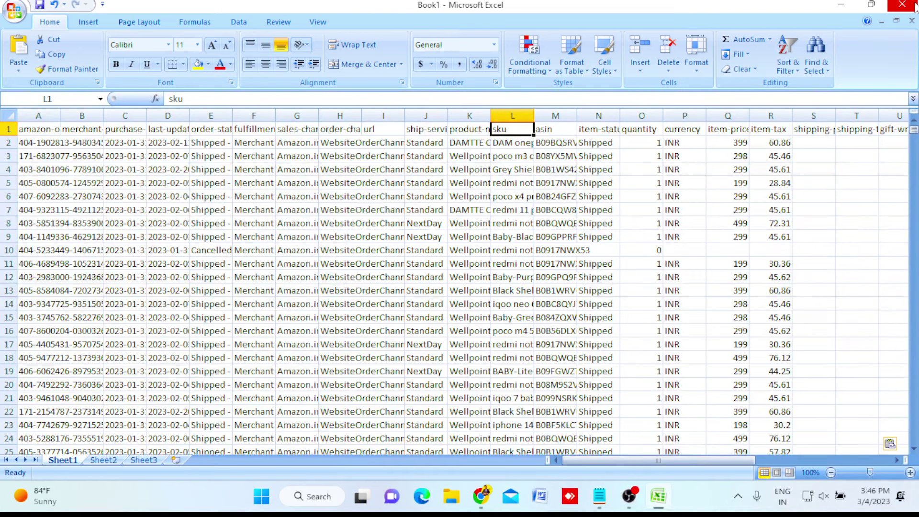
click(915, 6)
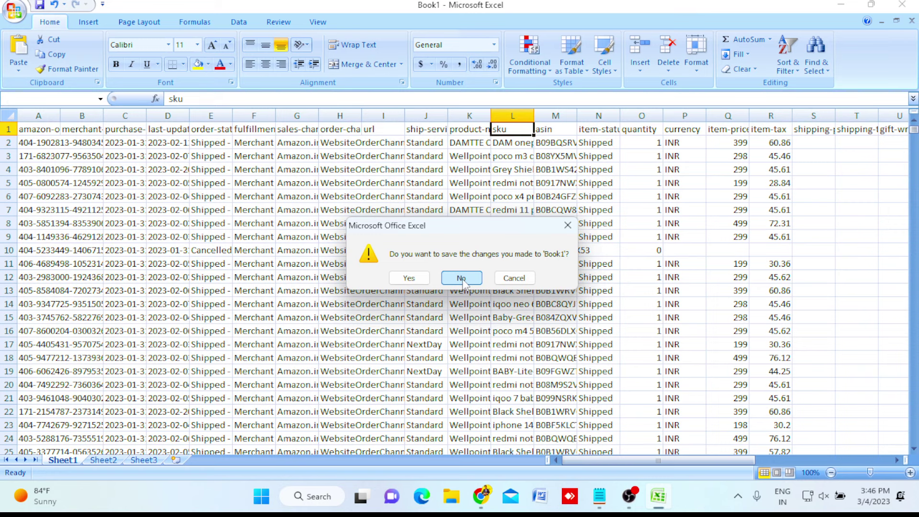
click(462, 279)
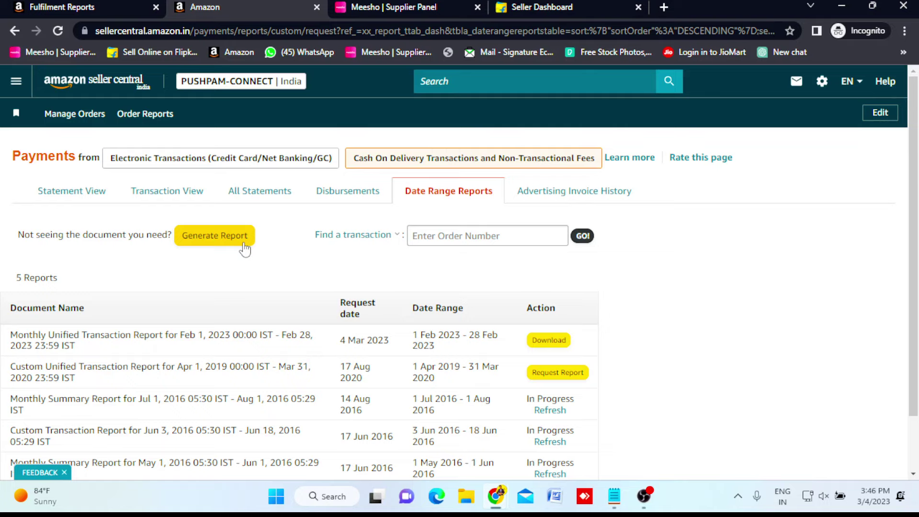
Request a new date range report for January 2023 transactions.
click(243, 243)
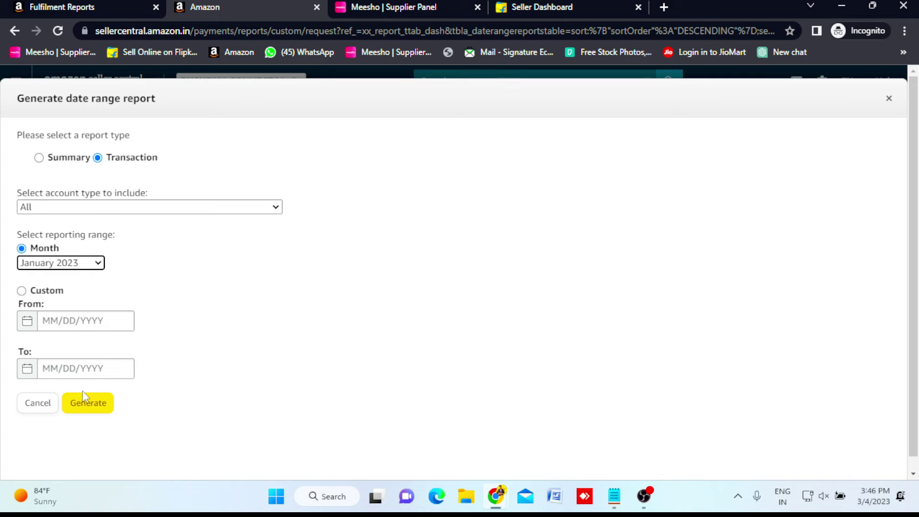
click(84, 395)
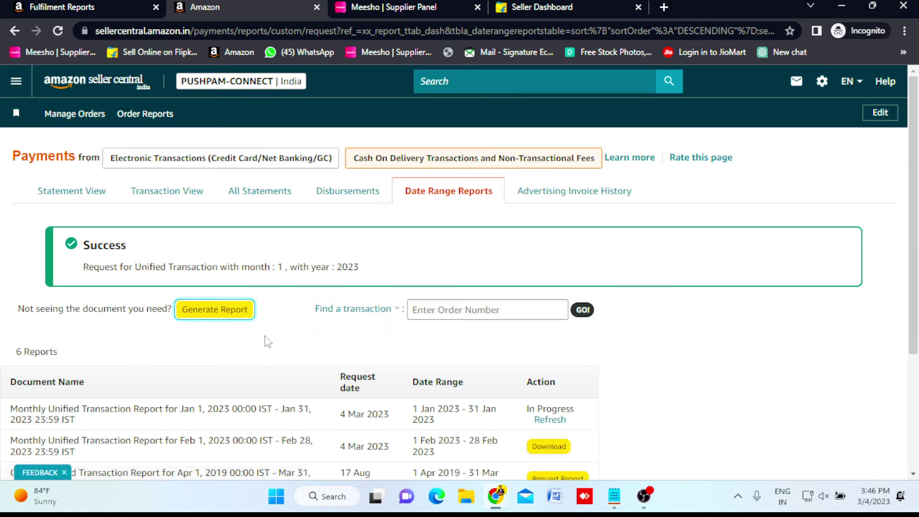
scroll(265, 337, down, 3)
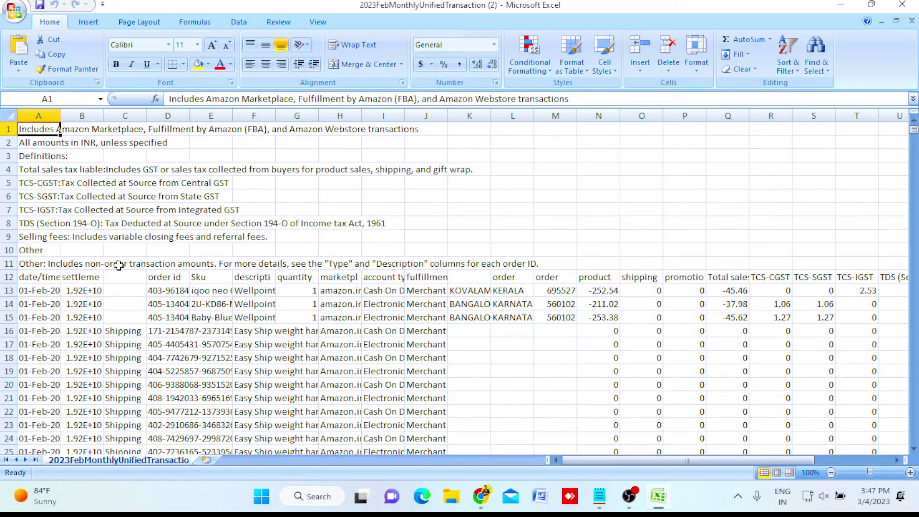
Apply filters to header row 12 and browse the order id column down to row 81.
click(8, 276)
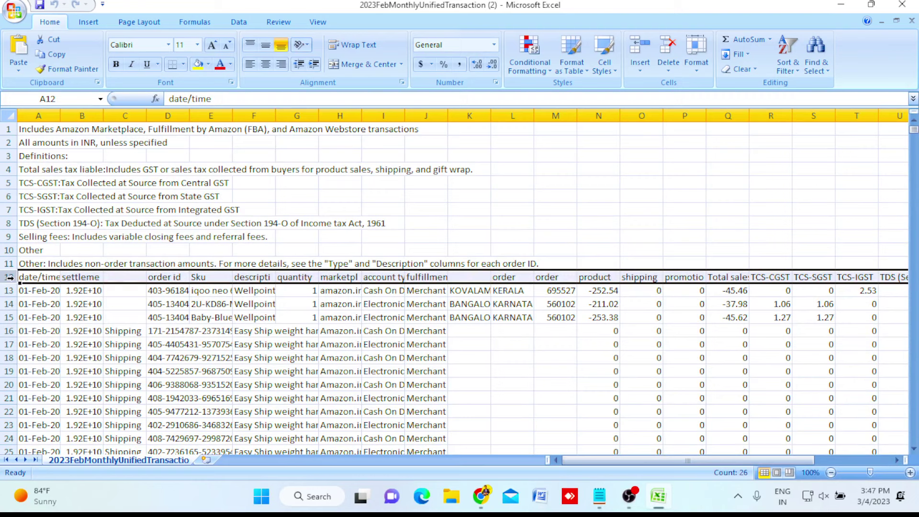
key(ctrl+shift+l)
click(183, 278)
scroll(126, 190, down, 5)
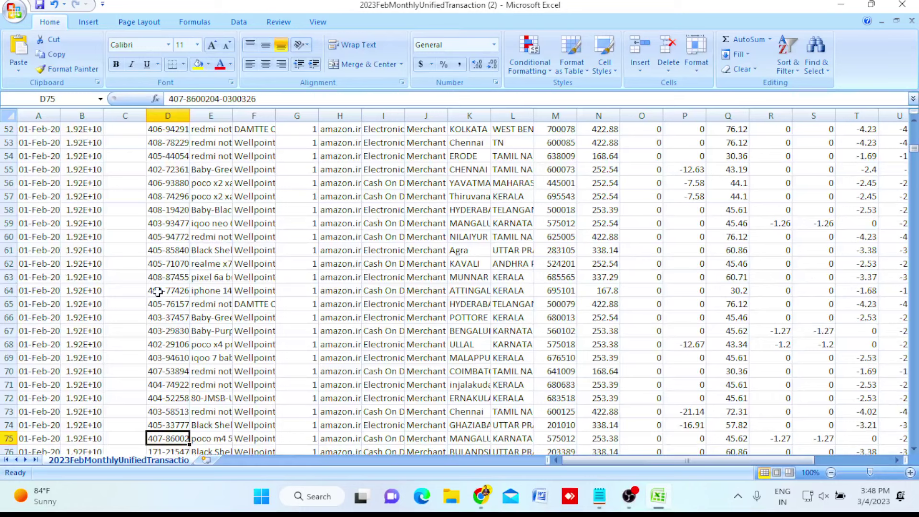
key(Down)
key(Down)
key(Down)
key(Down)
key(Down)
key(Down)
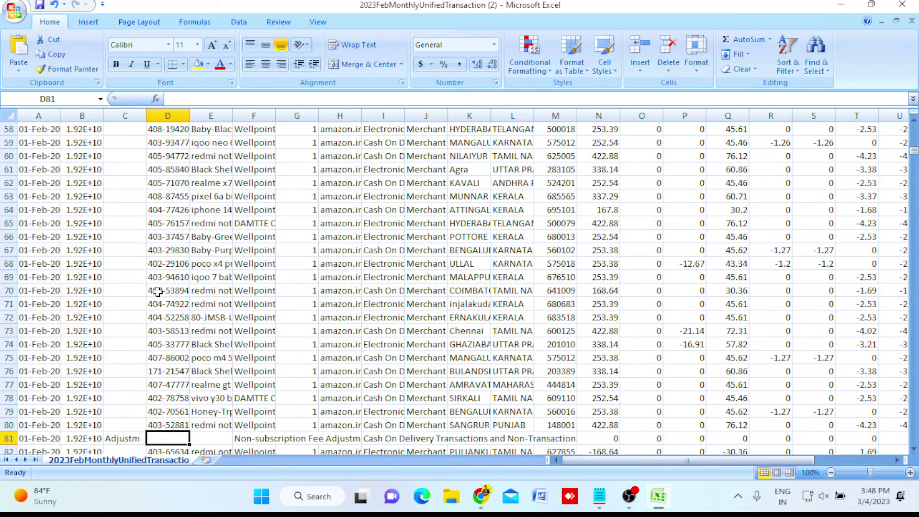
key(ctrl+Up)
key(ctrl+Up)
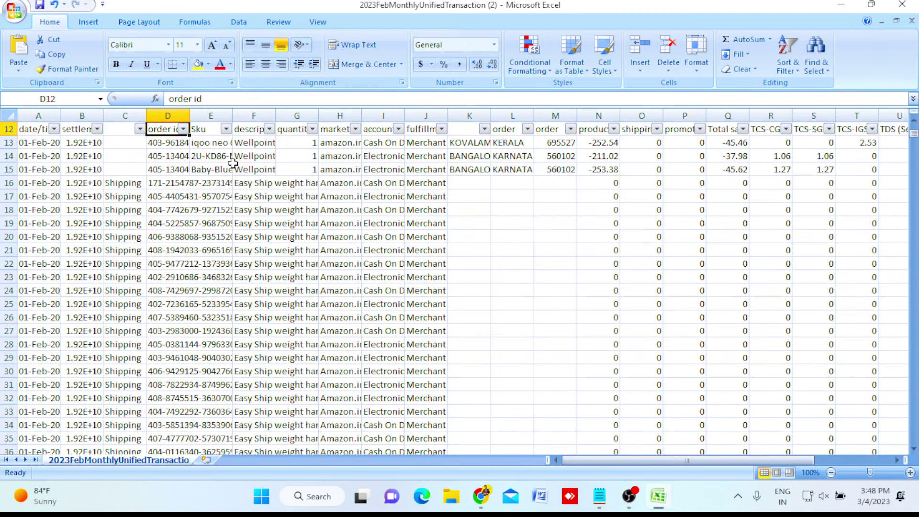
Select all order ids, check the net amount in Z66, then close the February workbook.
click(168, 142)
key(ctrl+shift+Down)
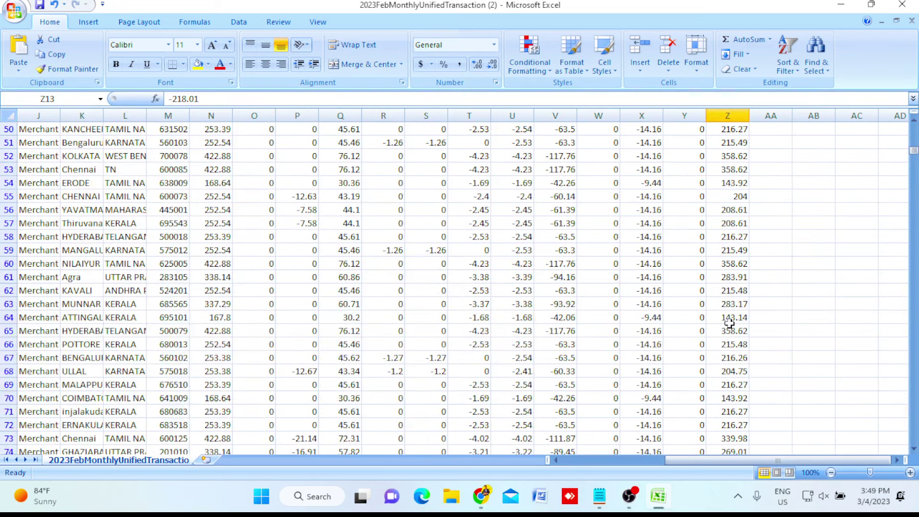
scroll(729, 323, up, 8)
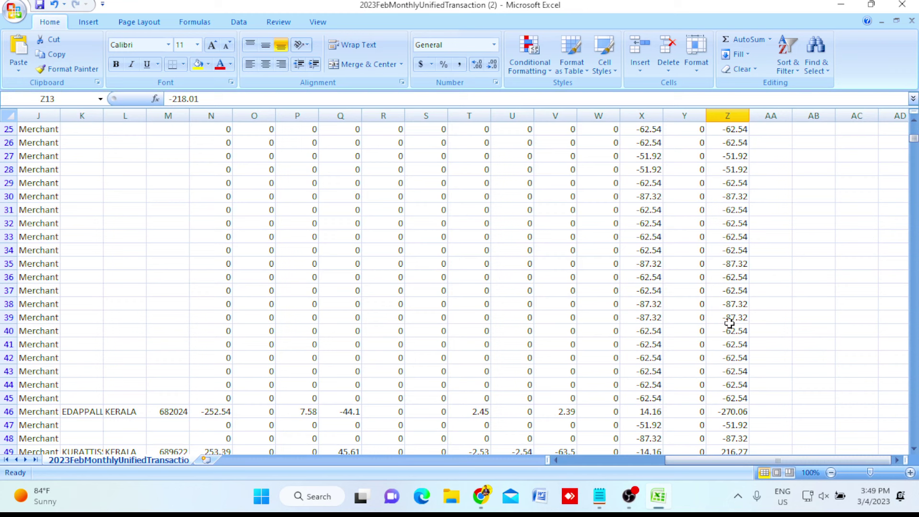
scroll(729, 324, down, 12)
click(732, 198)
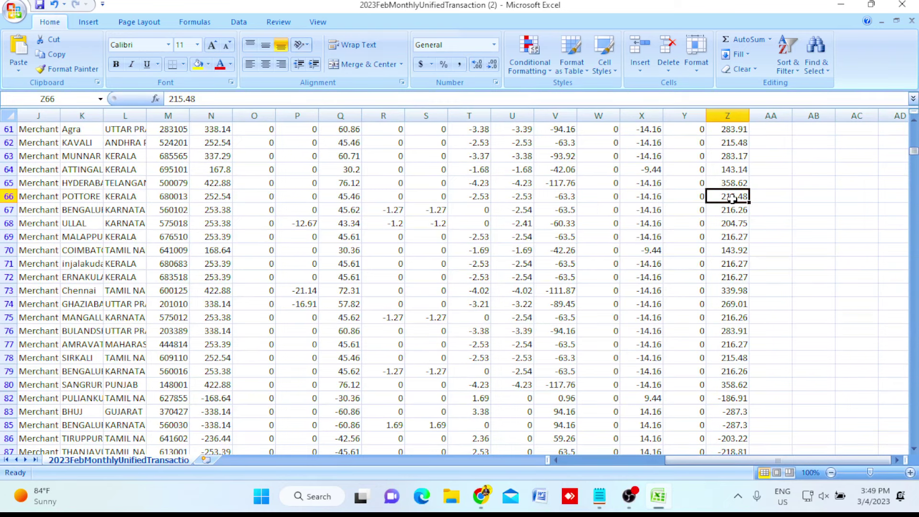
key(alt+F4)
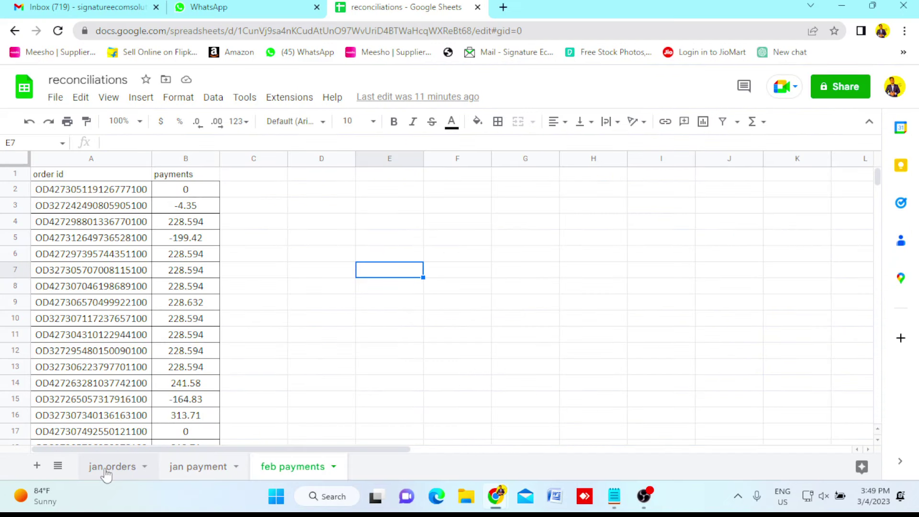
Look through the jan orders and feb payments sheets, then bring up jan payment.
click(106, 471)
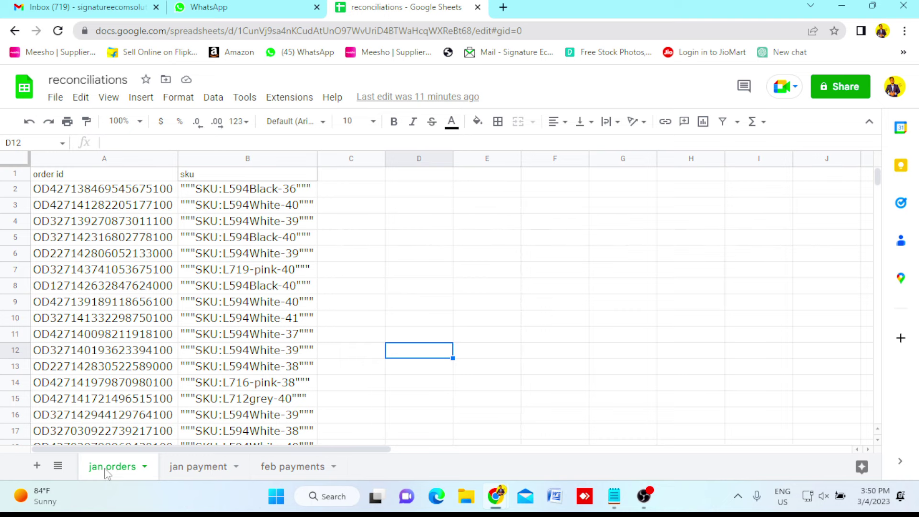
click(290, 467)
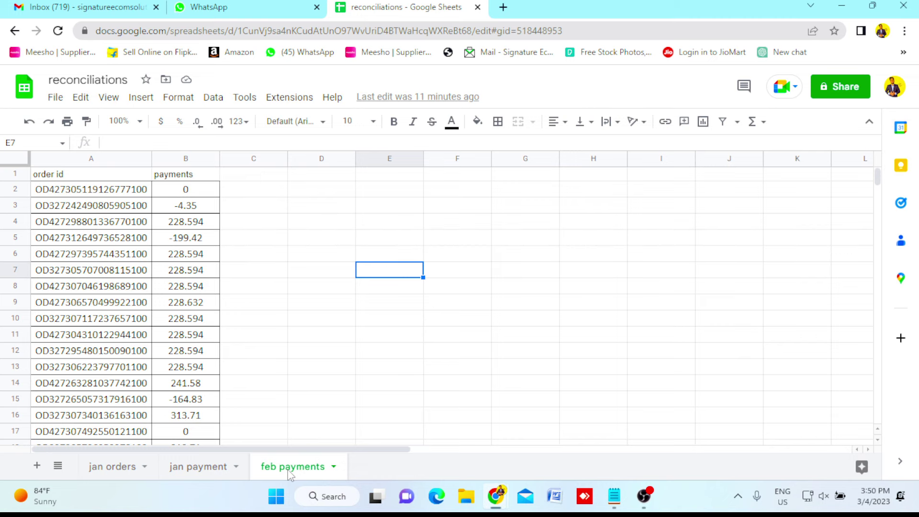
click(112, 466)
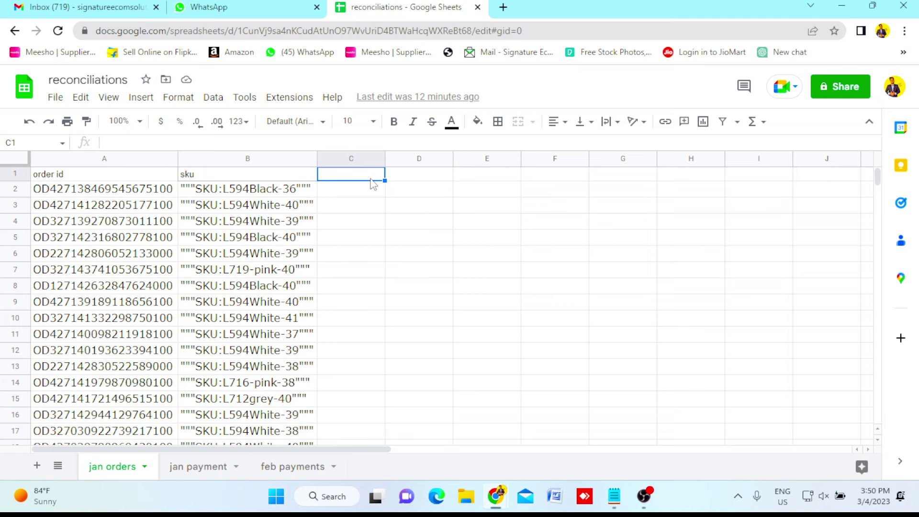
click(140, 193)
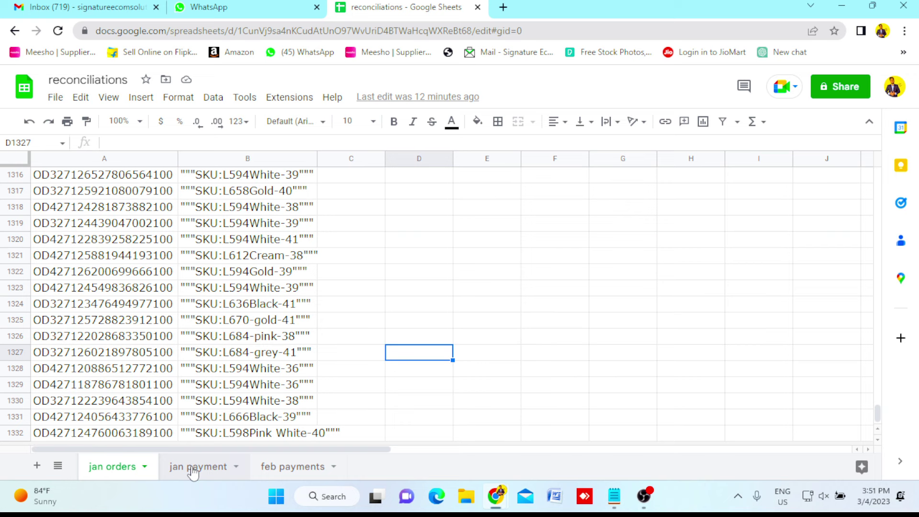
click(193, 468)
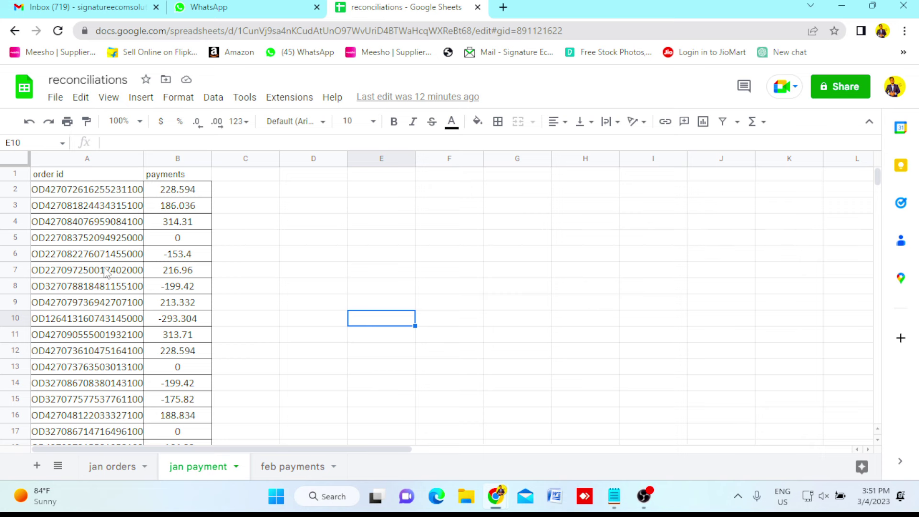
Select column A's order ids down to the last one, then jump back to row 1.
click(75, 189)
key(ctrl+shift+Down)
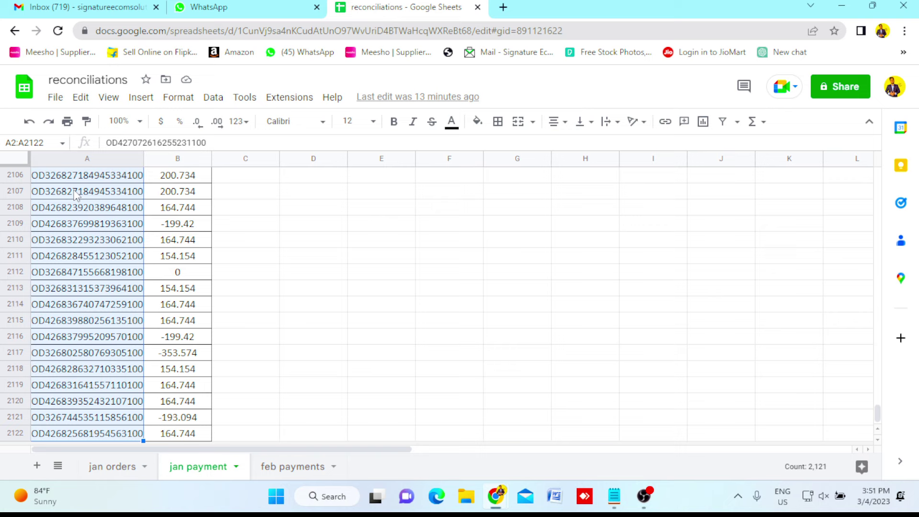
click(208, 239)
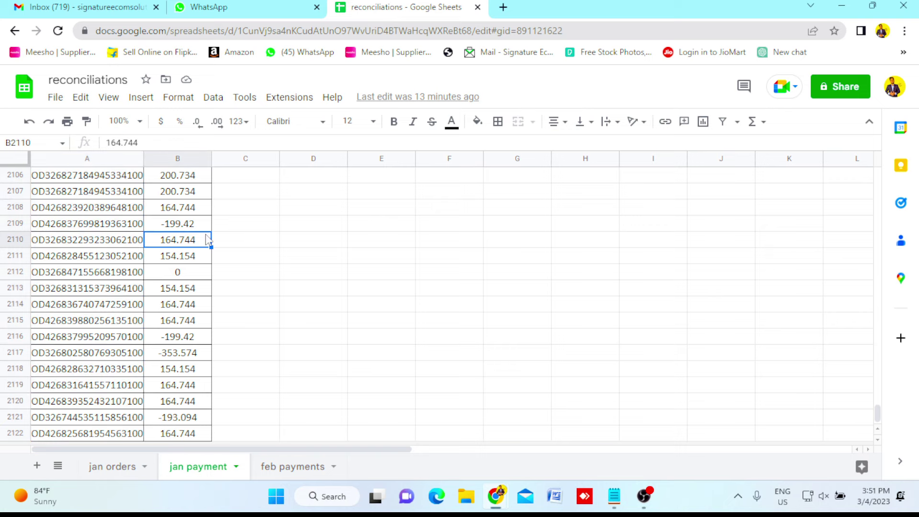
key(ctrl+Up)
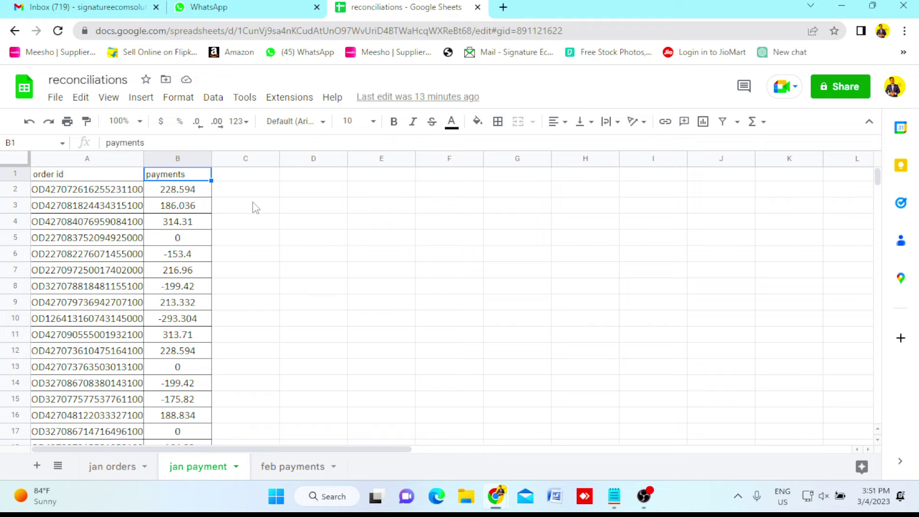
Add a 'count' header in C1 and enter =countif(A:A,A2) in C2.
key(Right)
text(count)
key(Return)
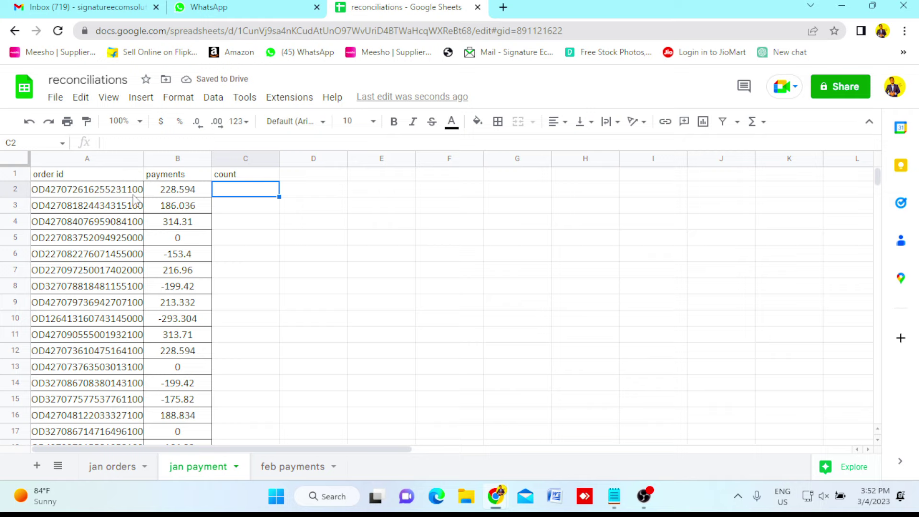
click(307, 196)
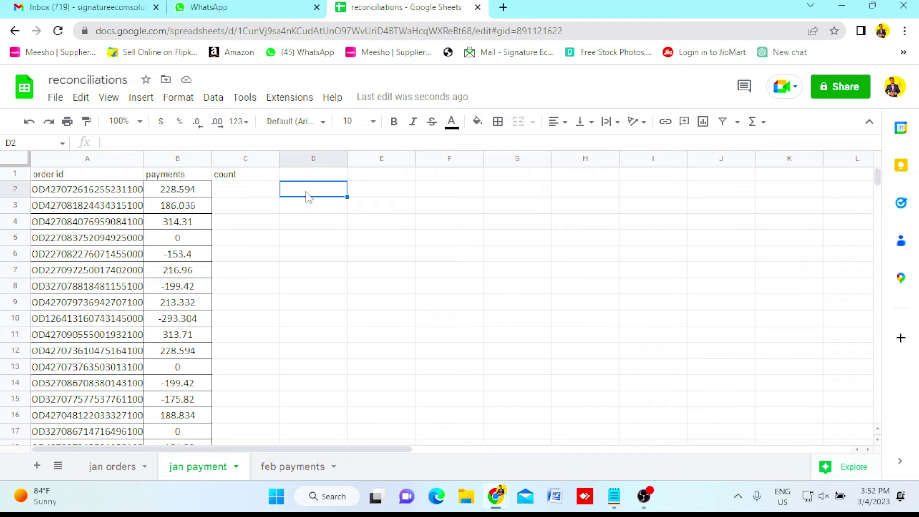
key(Left)
text(=countid)
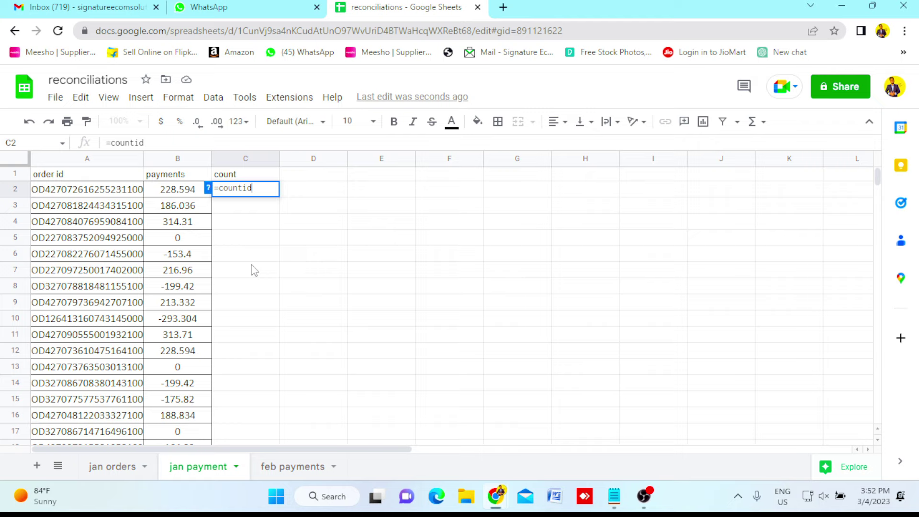
key(BackSpace)
text(f(A:A)
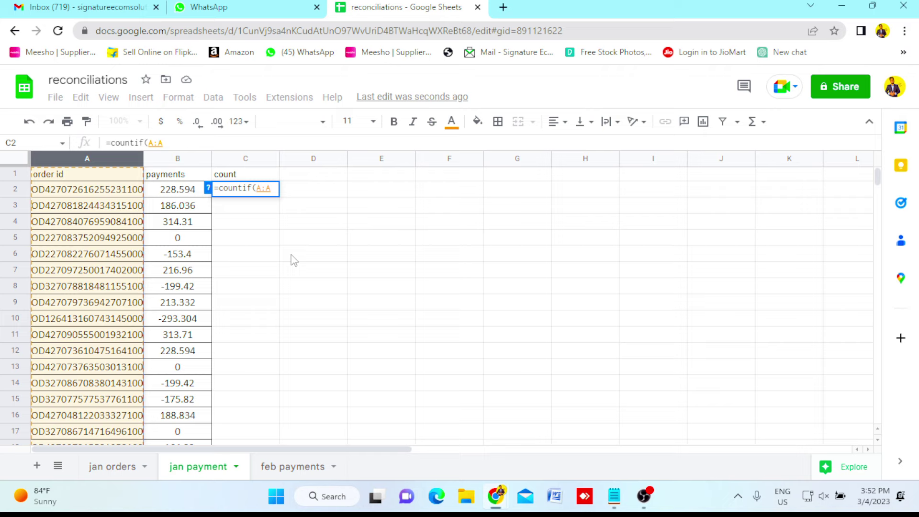
text(,)
click(104, 193)
text())
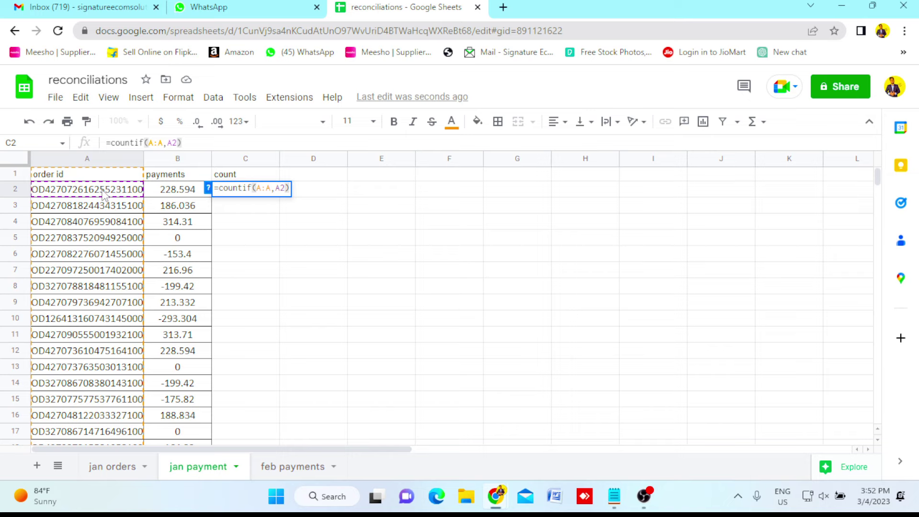
key(Return)
Fill the count formula down column C and spot-check order ids counted twice.
click(259, 196)
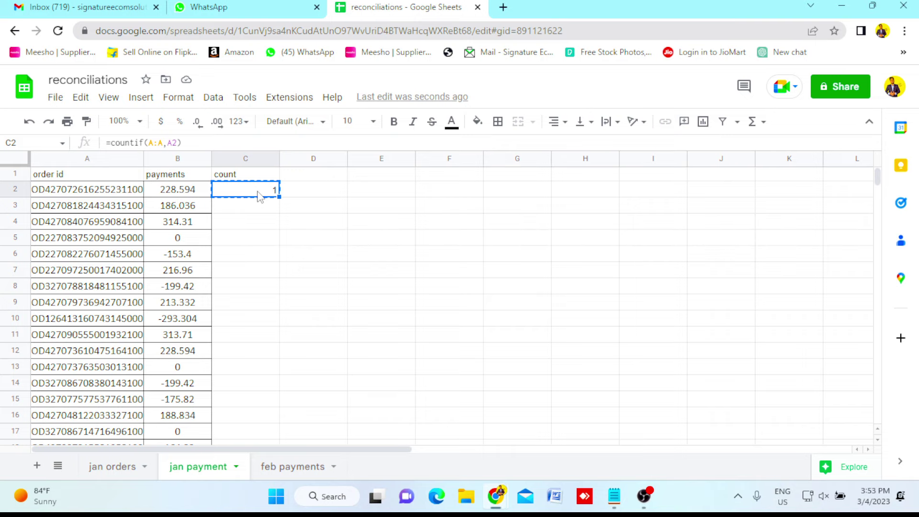
key(ctrl+shift+Down)
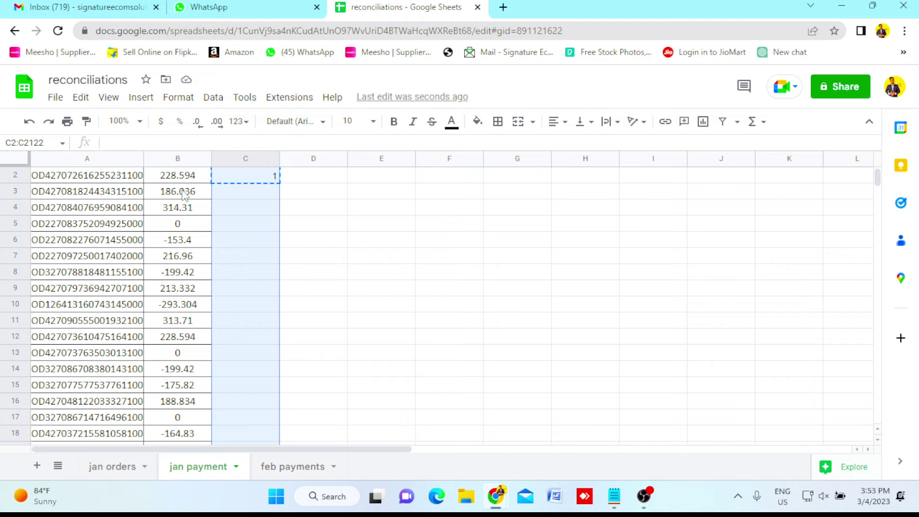
key(ctrl+v)
click(245, 304)
click(124, 405)
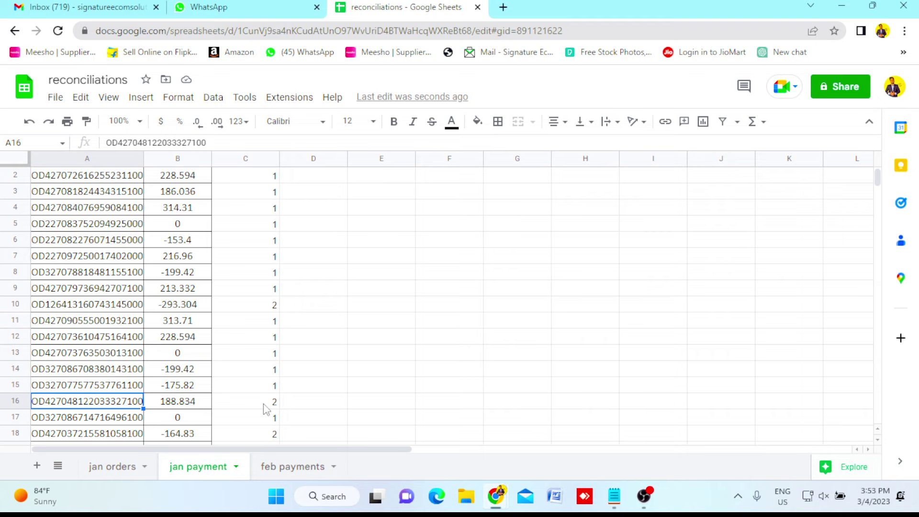
click(261, 339)
key(ctrl+Up)
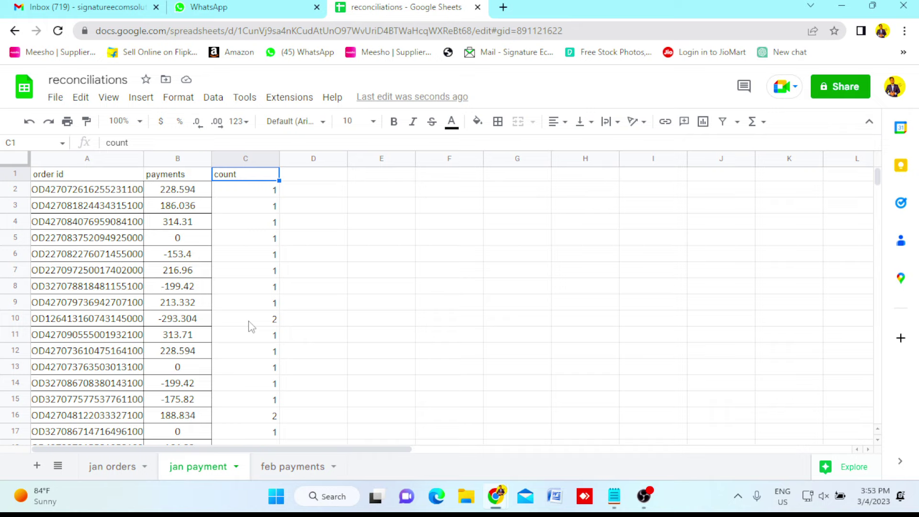
key(Right)
key(Down)
key(Down)
key(Down)
key(Down)
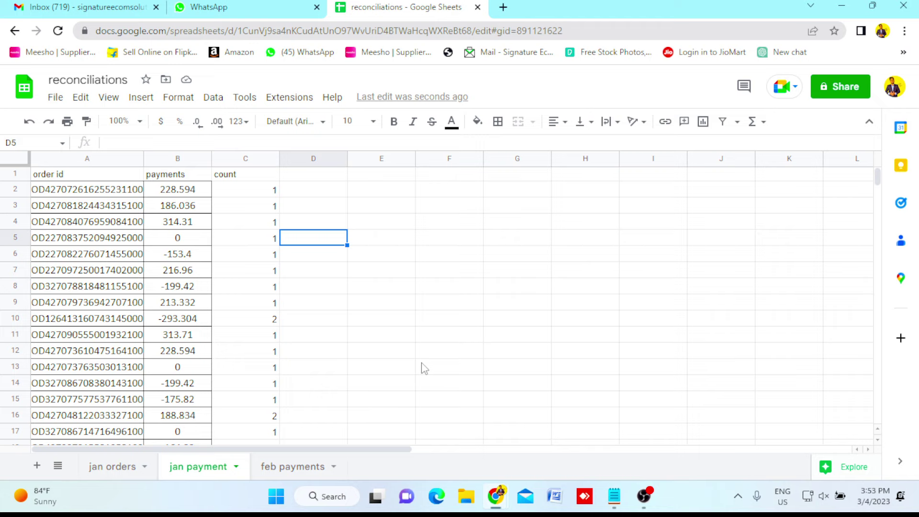
Create a pivot table on a new sheet from the jan payment data A1:D2122.
key(ctrl+a)
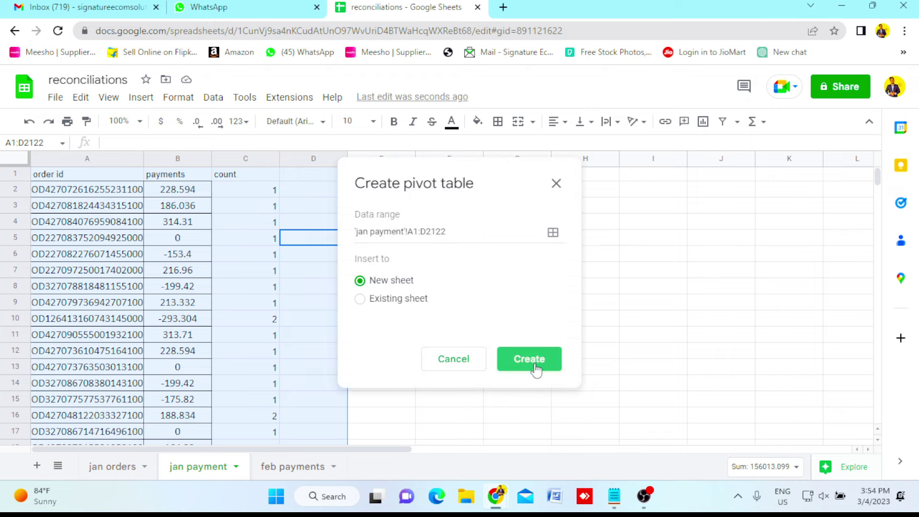
click(535, 367)
click(531, 362)
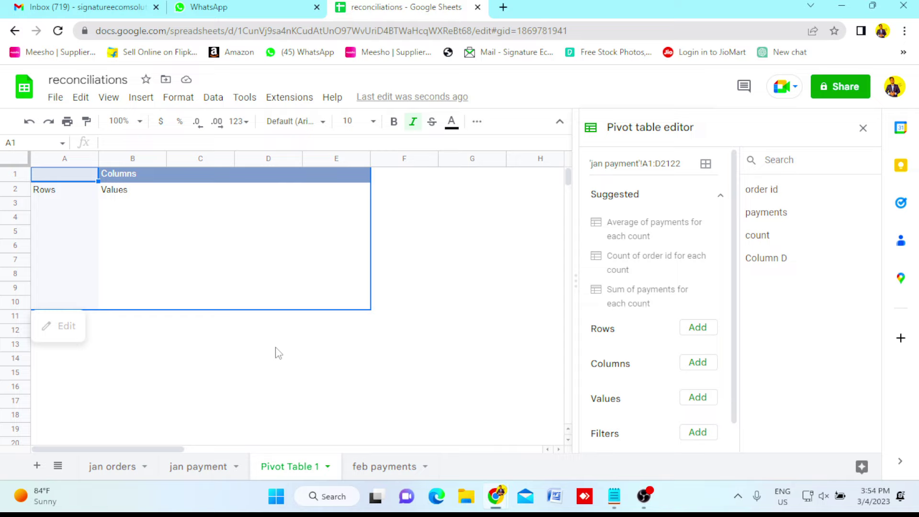
Rename the new pivot sheet to 'jan last sheet'.
double_click(290, 467)
text(jan)
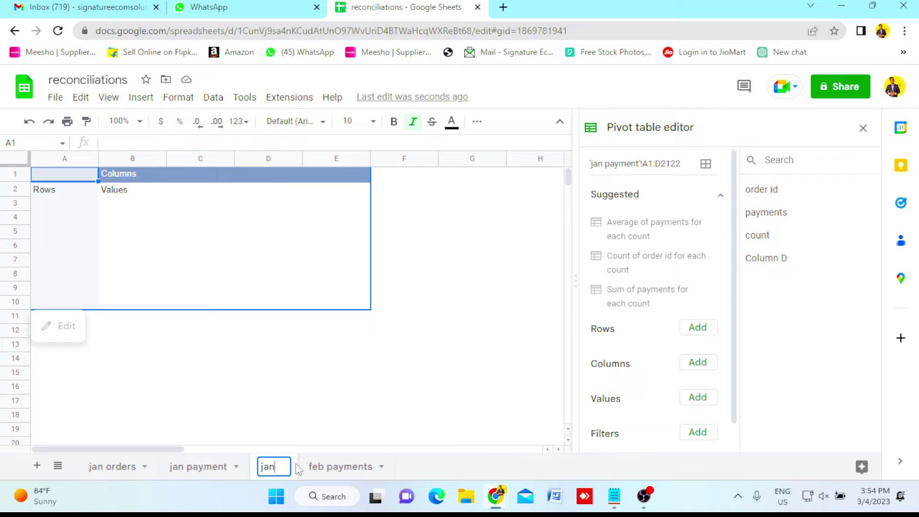
text(last sheet)
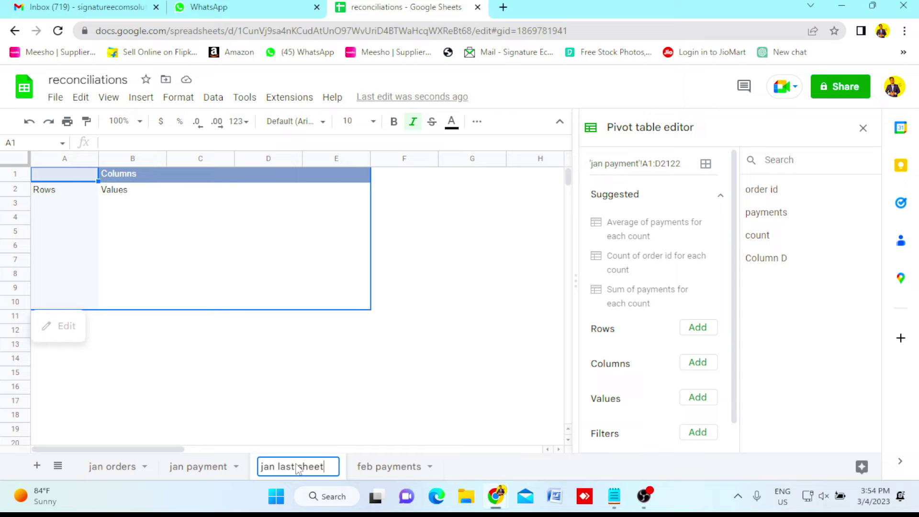
key(Return)
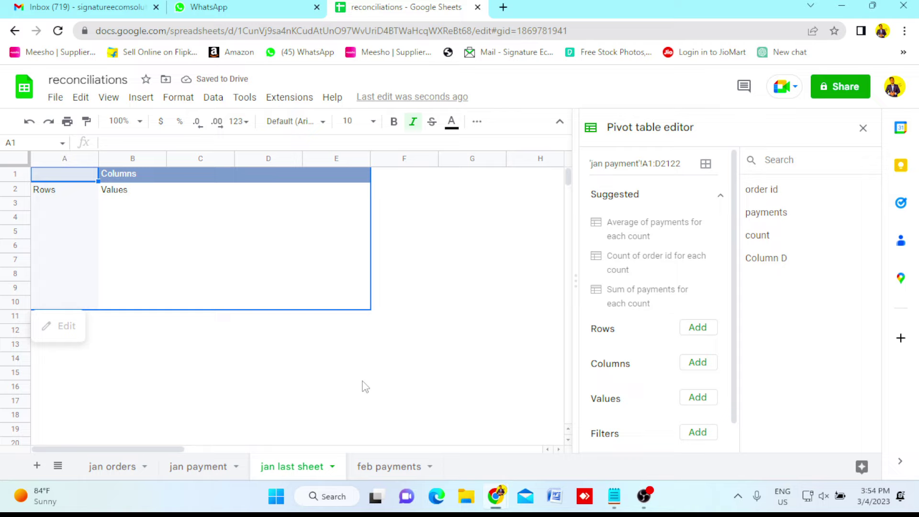
Add order id as the pivot rows and select all listed order ids to count them.
click(697, 331)
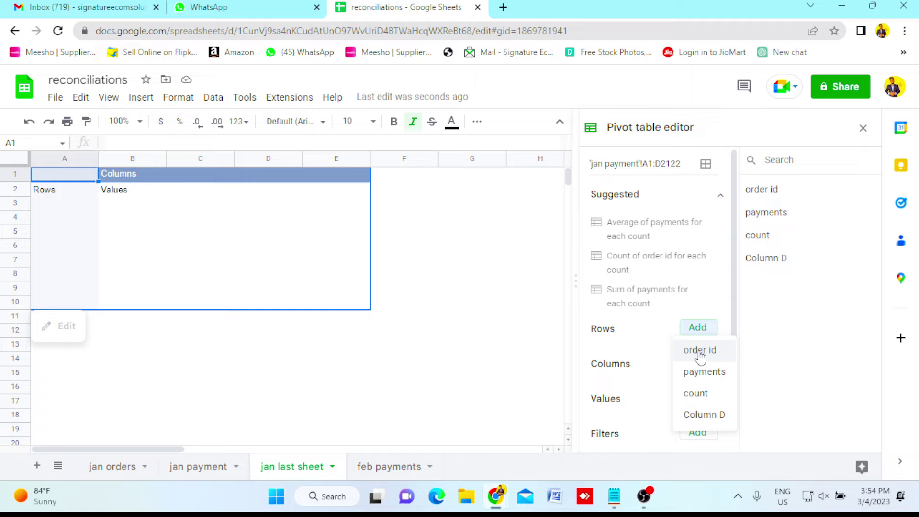
click(699, 352)
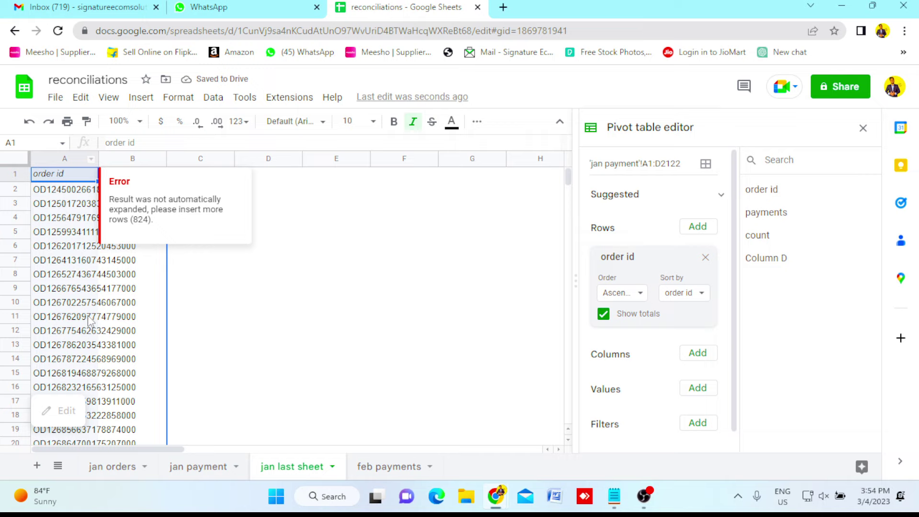
click(66, 194)
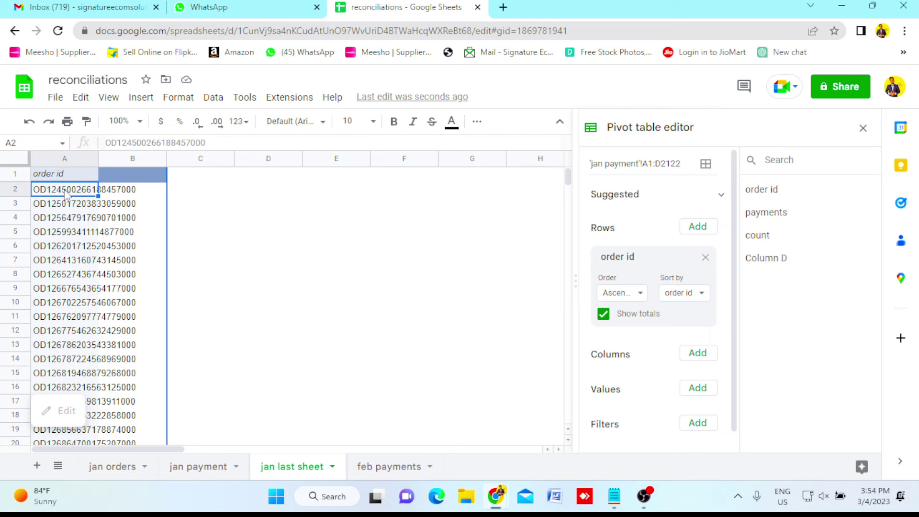
key(ctrl+shift+Down)
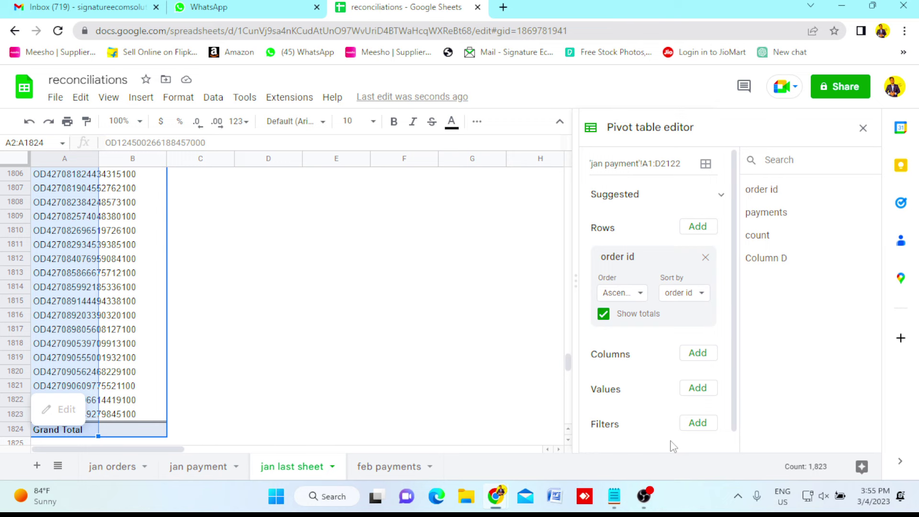
Compare the order id count in jan payment with the pivot, then return to its top.
click(198, 466)
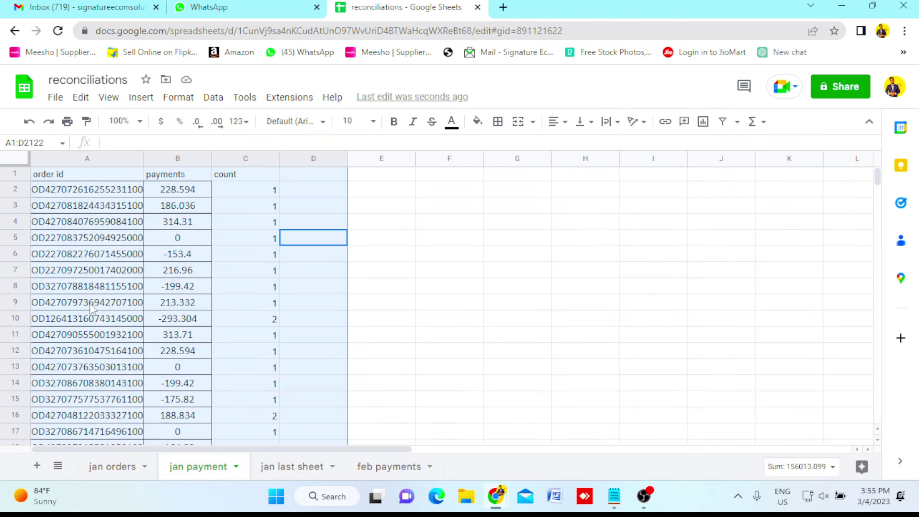
click(91, 190)
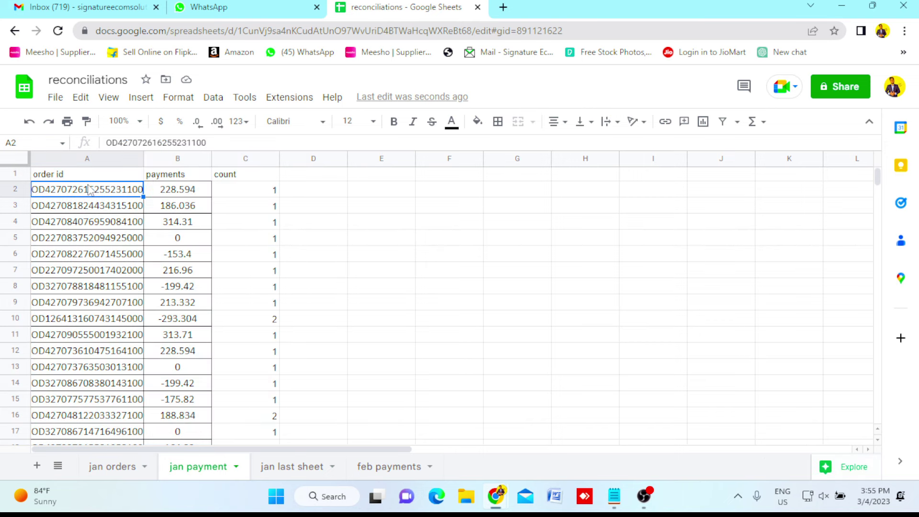
key(ctrl+shift+Down)
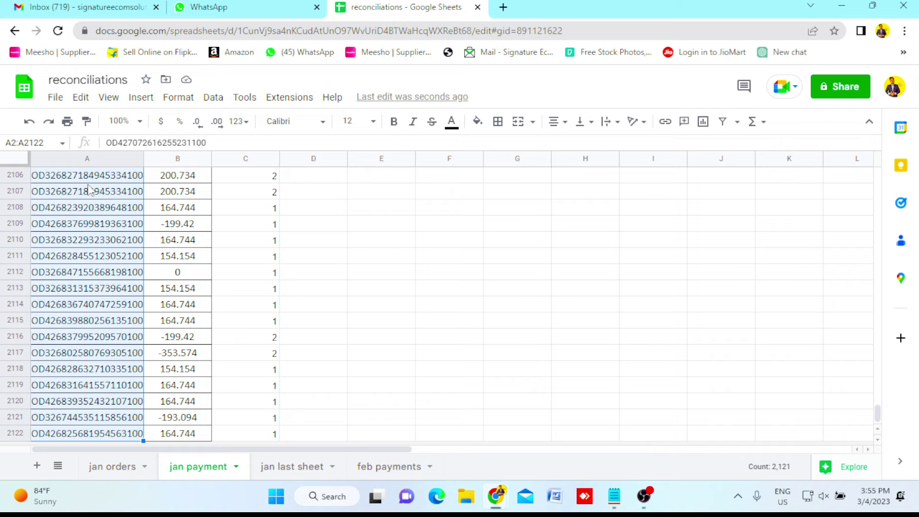
click(297, 474)
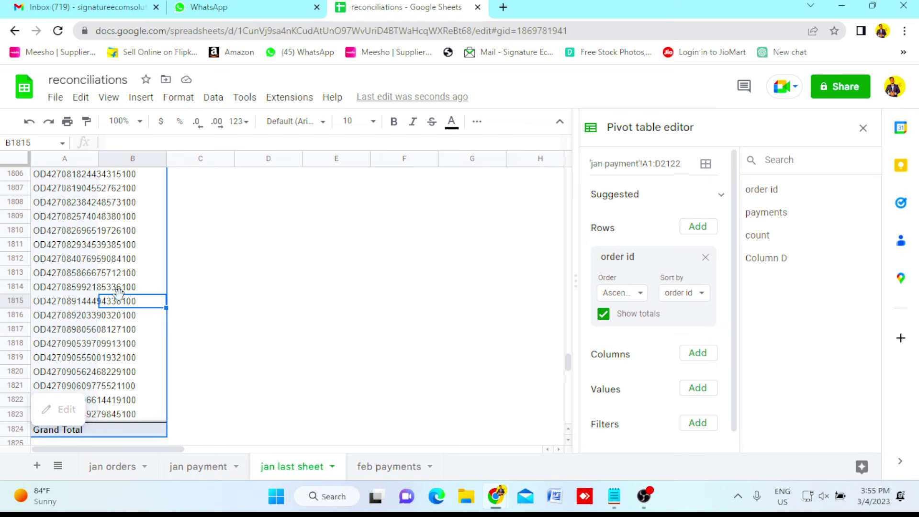
key(ctrl+Up)
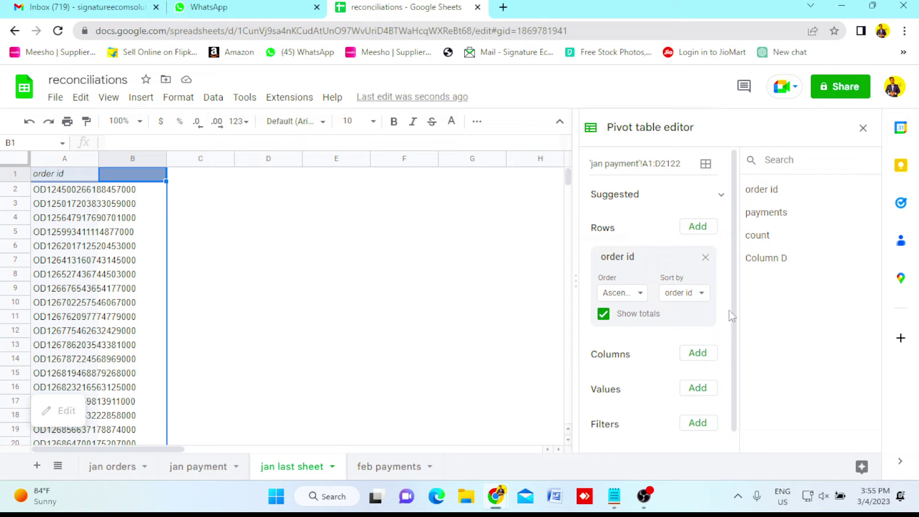
Add payments as pivot values, summarized by SUM.
click(698, 388)
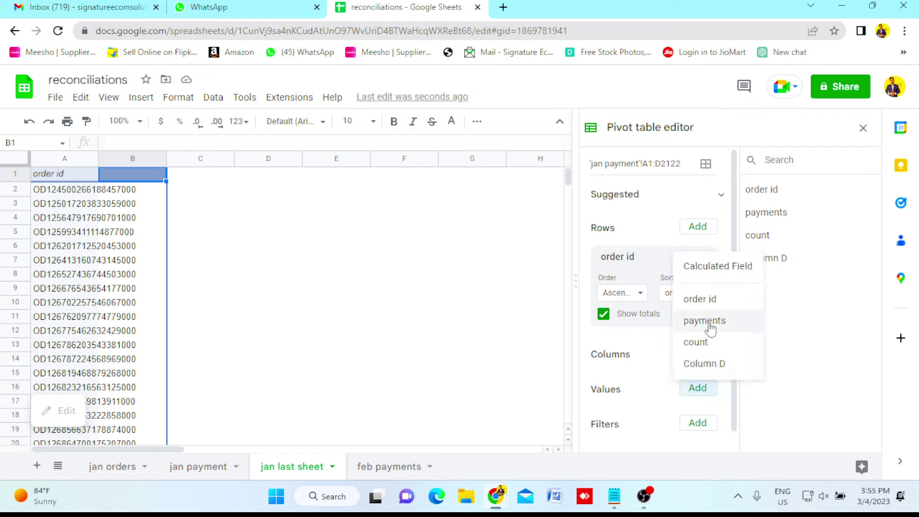
click(704, 320)
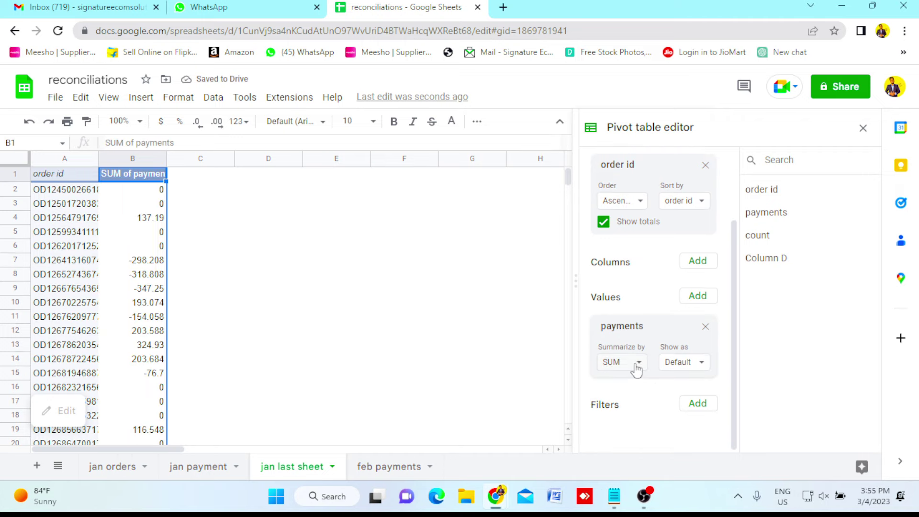
click(639, 364)
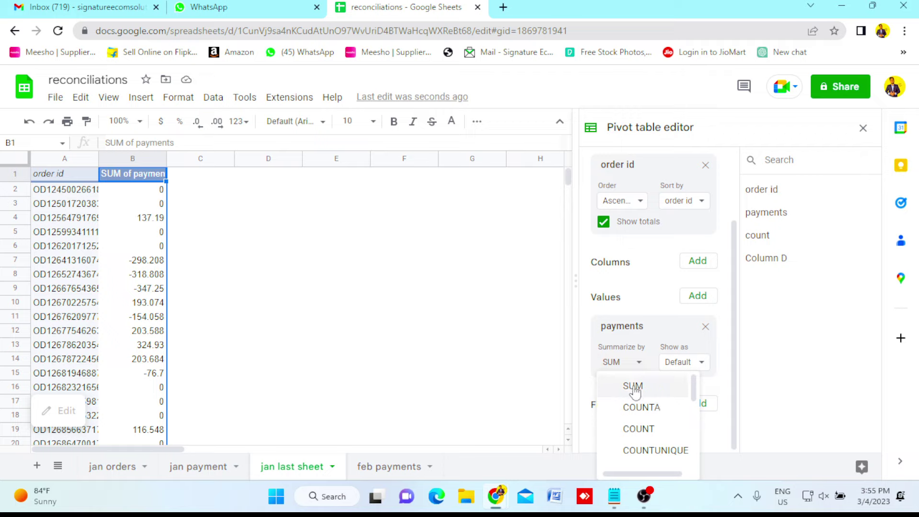
click(511, 348)
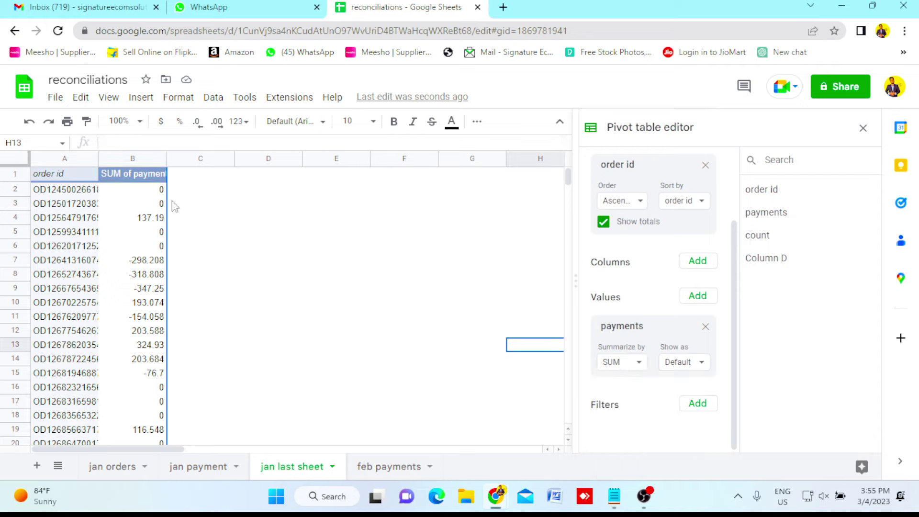
Review the summed payments down to the Grand Total of 153156.099.
click(132, 191)
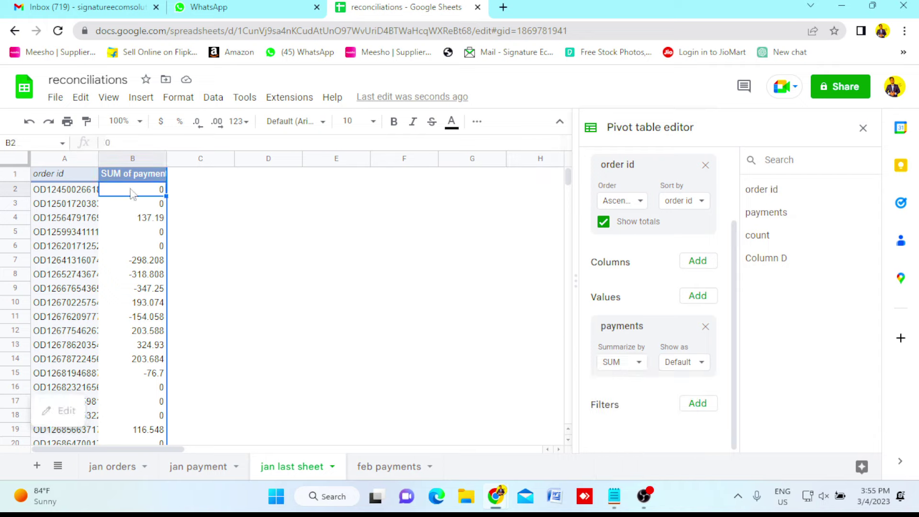
key(Down)
key(Down)
key(Down)
key(Down)
key(Down)
key(Down)
key(Down)
key(Down)
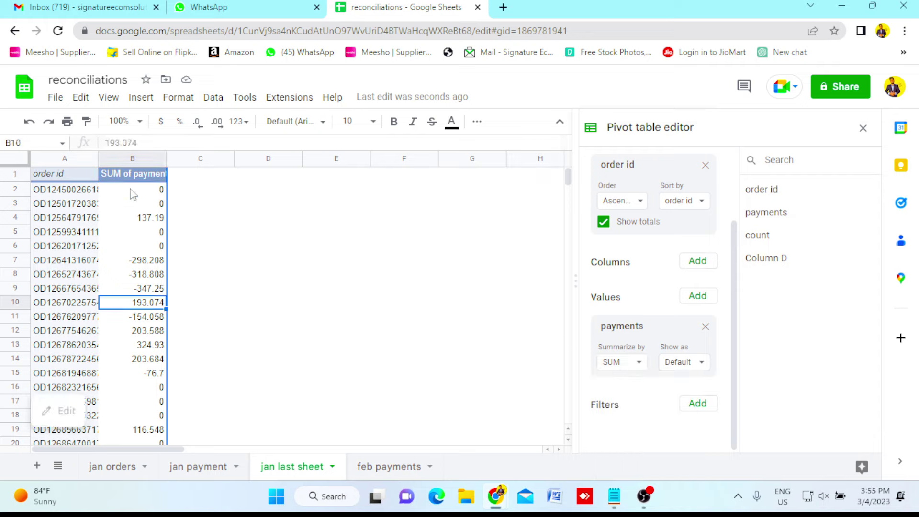
key(Down)
key(Down)
key(Down)
key(Down)
key(Down)
key(Down)
key(Down)
key(Down)
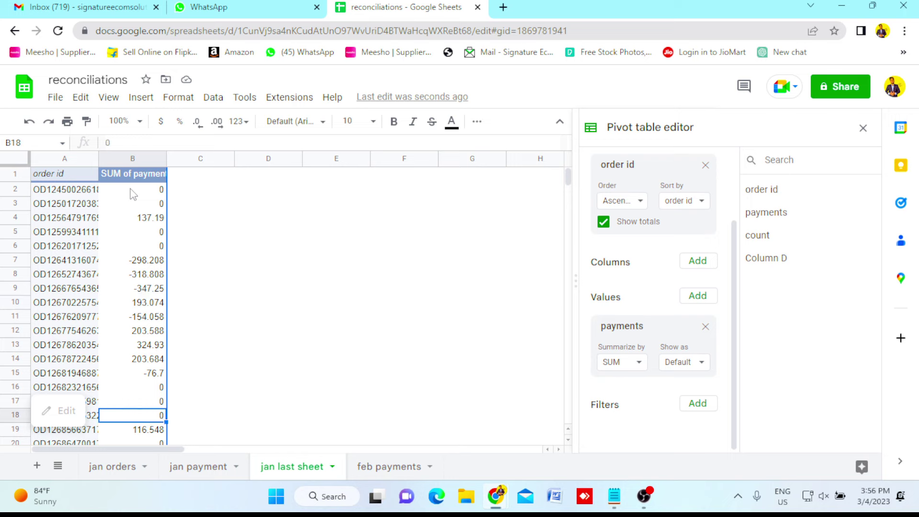
key(Down)
key(Down)
key(Down)
key(Down)
key(Down)
key(Down)
key(Down)
key(Down)
key(Down)
key(Down)
key(Down)
key(Down)
key(Down)
key(Down)
key(Down)
key(Down)
key(Down)
key(Down)
key(Down)
key(Down)
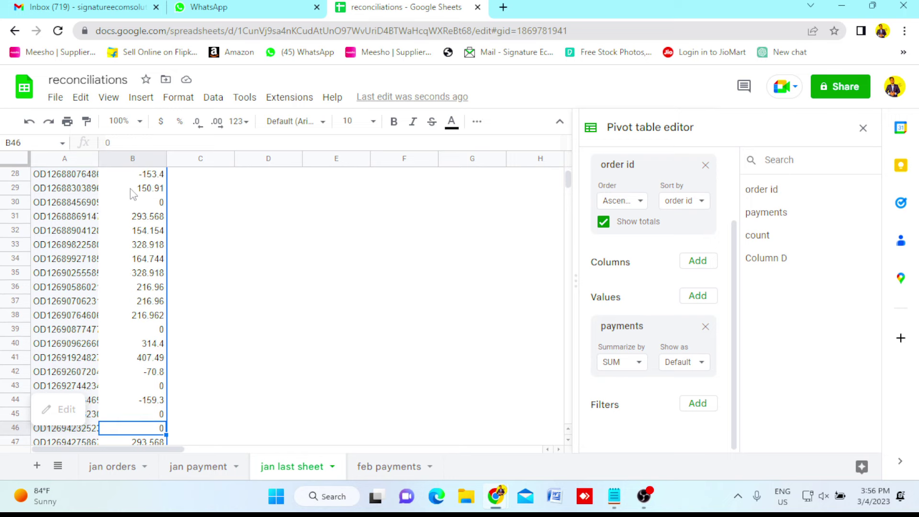
key(ctrl+Down)
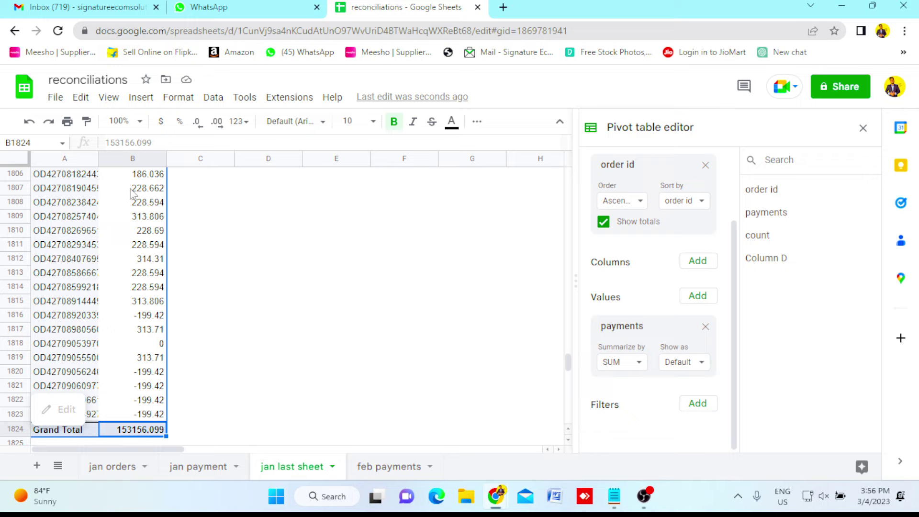
key(Left)
key(Right)
Check a value near the bottom, then return to the pivot's order id header.
click(140, 317)
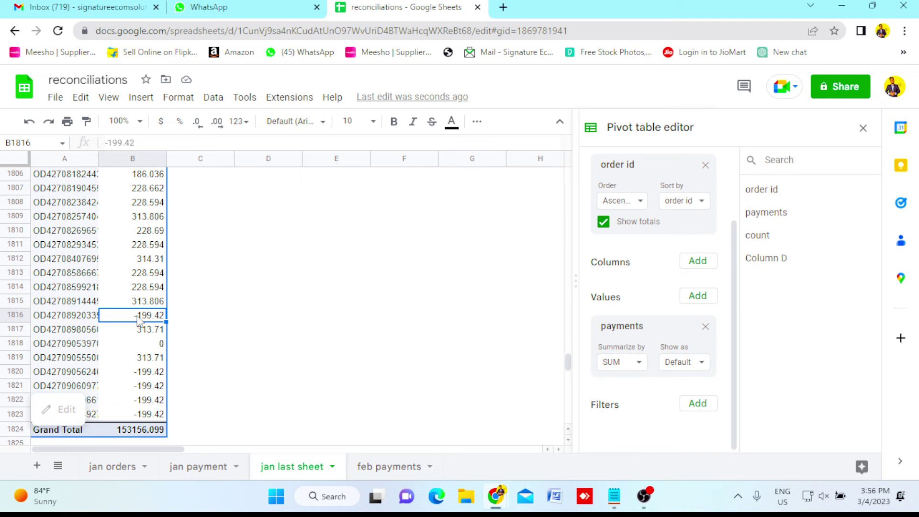
key(ctrl+Up)
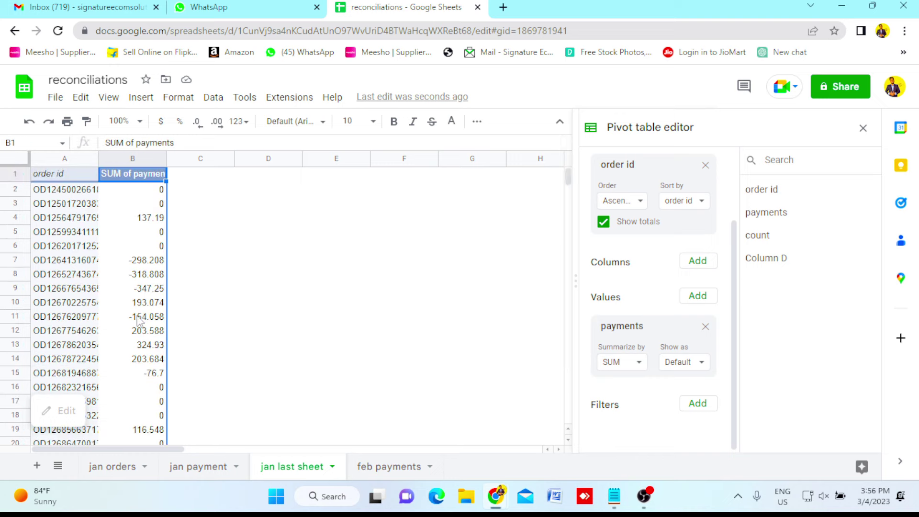
key(Left)
key(Down)
key(Right)
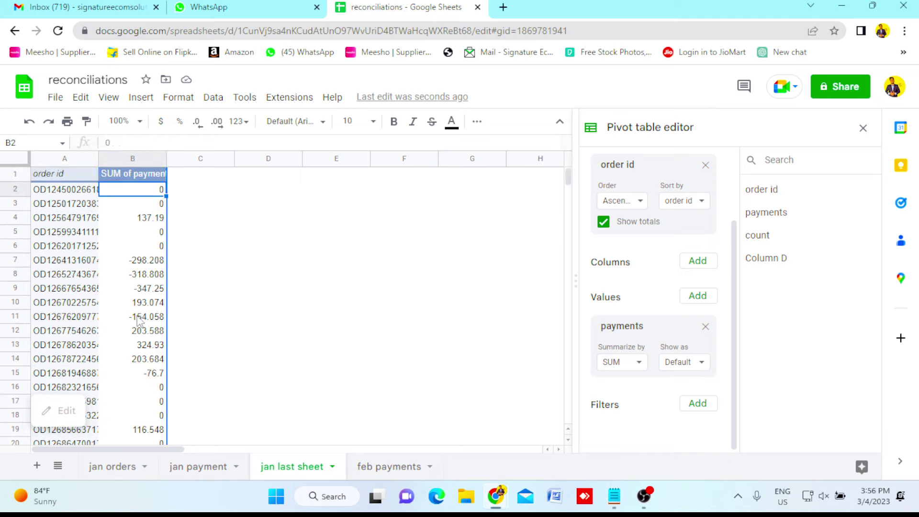
key(Up)
key(Left)
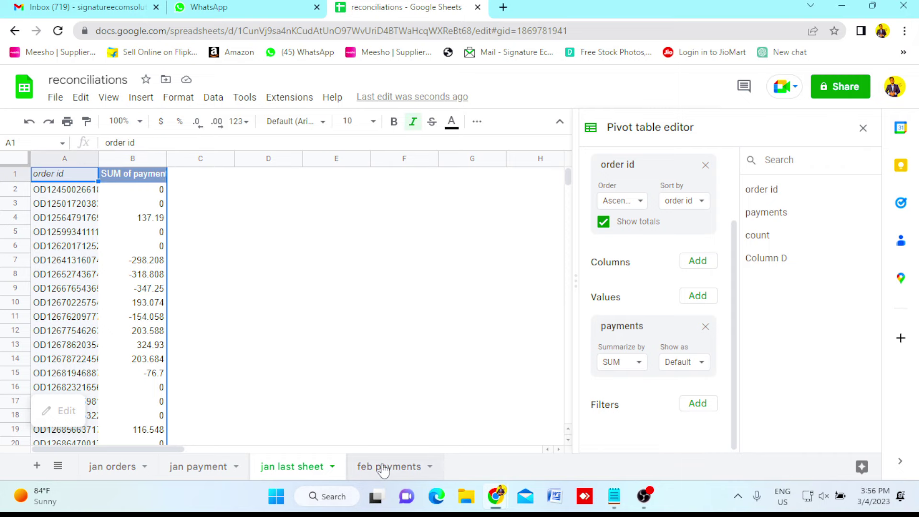
In the feb payments sheet, check how far the order id data runs.
click(386, 469)
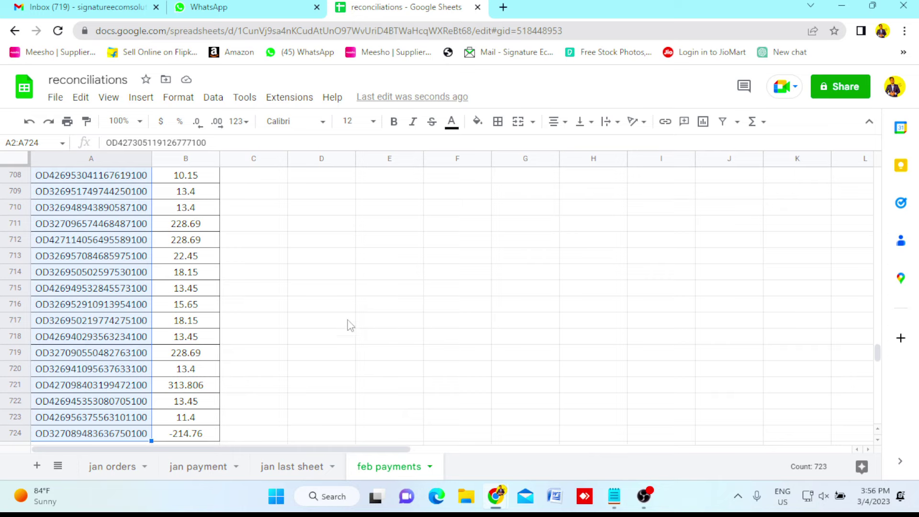
click(170, 261)
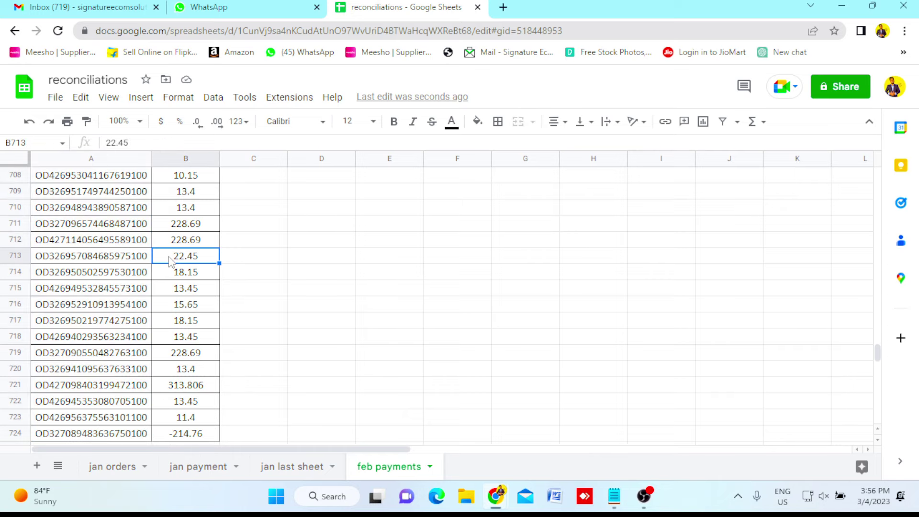
click(119, 229)
key(ctrl+Up)
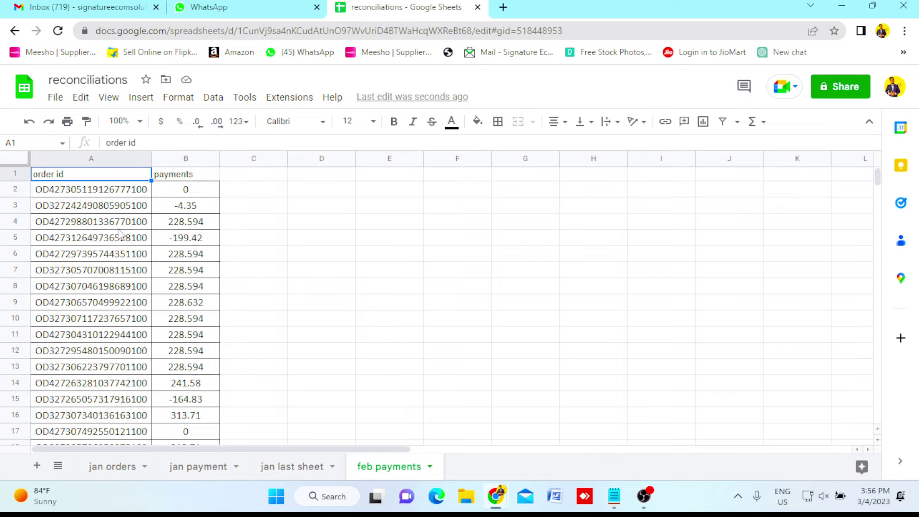
key(Down)
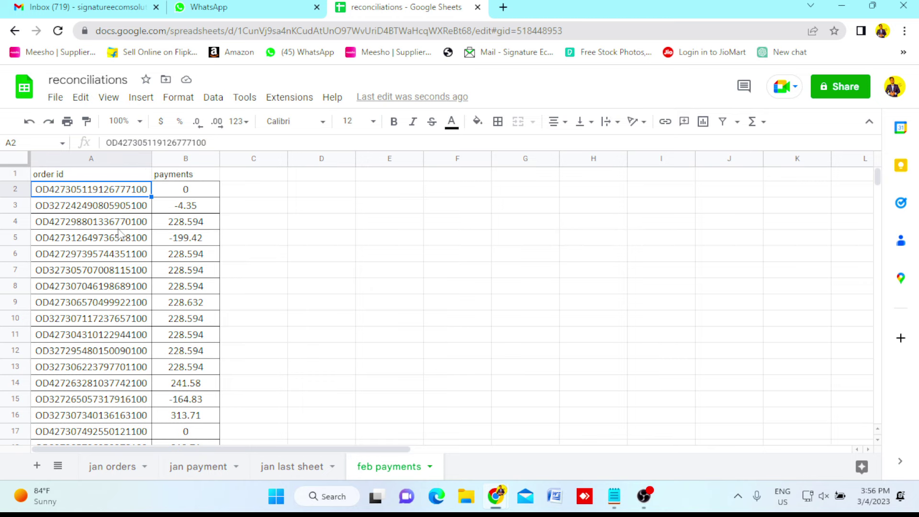
key(ctrl+shift+Down)
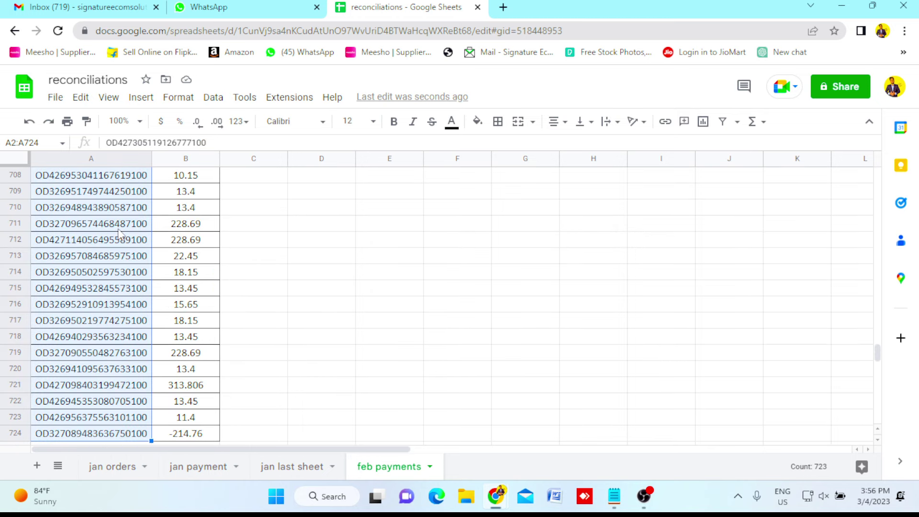
key(ctrl+Up)
key(Down)
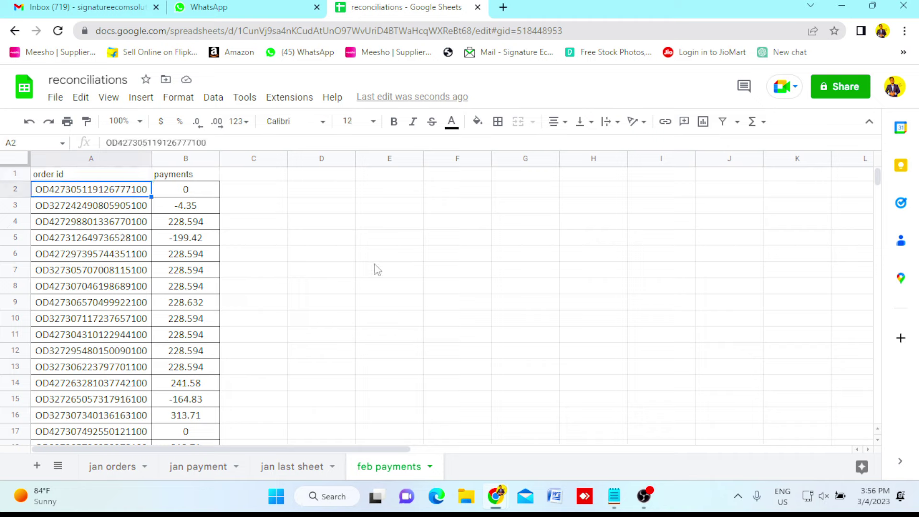
Build a pivot table on a new sheet from feb payments A1:B724.
key(ctrl+a)
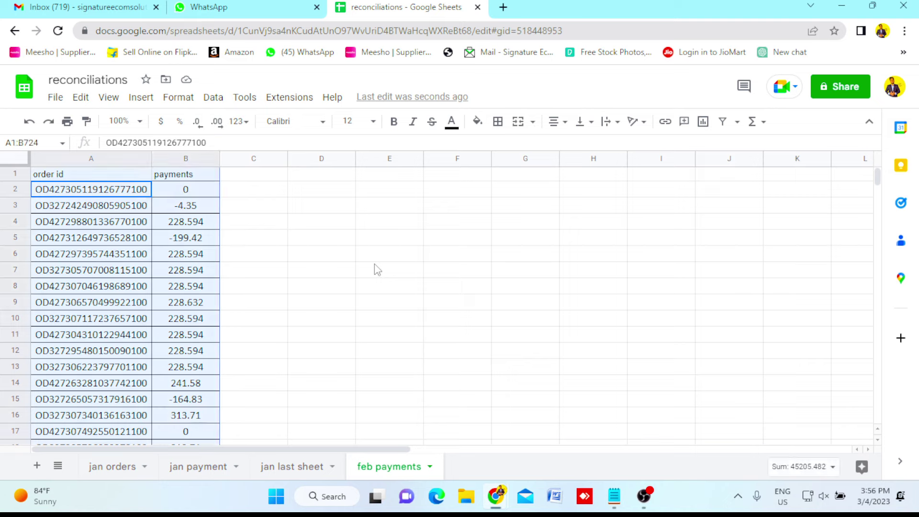
click(140, 101)
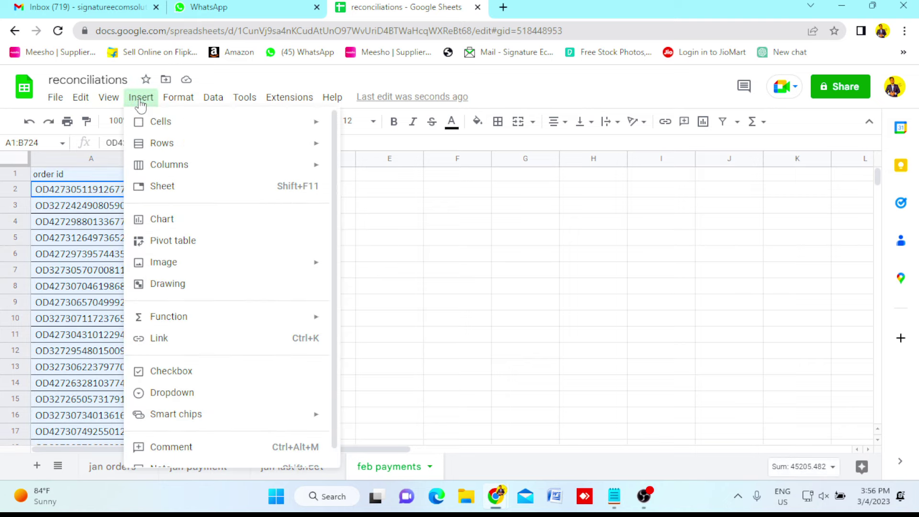
click(194, 242)
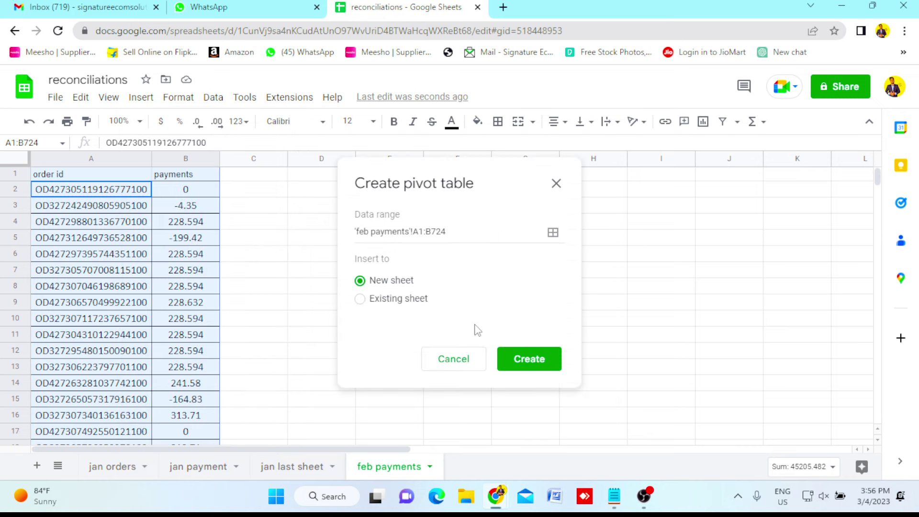
click(521, 365)
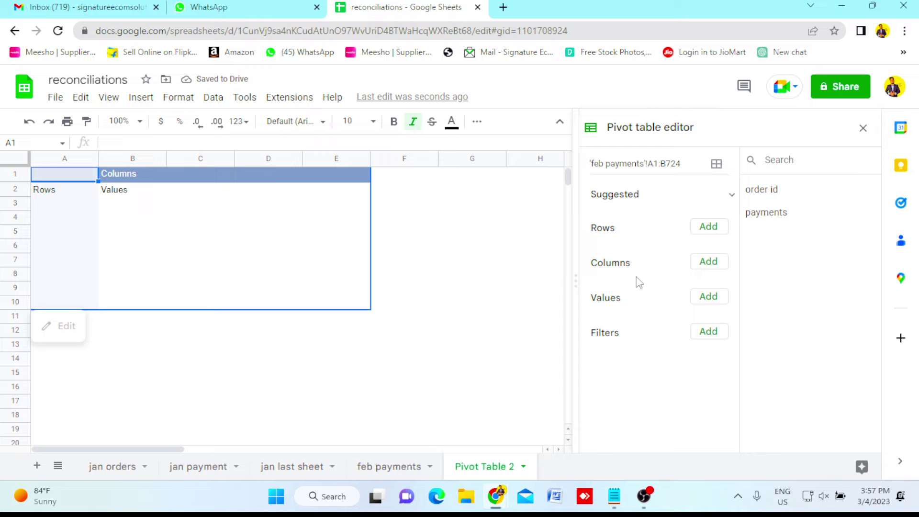
Add order id as pivot rows and the sum of payments as values.
click(712, 232)
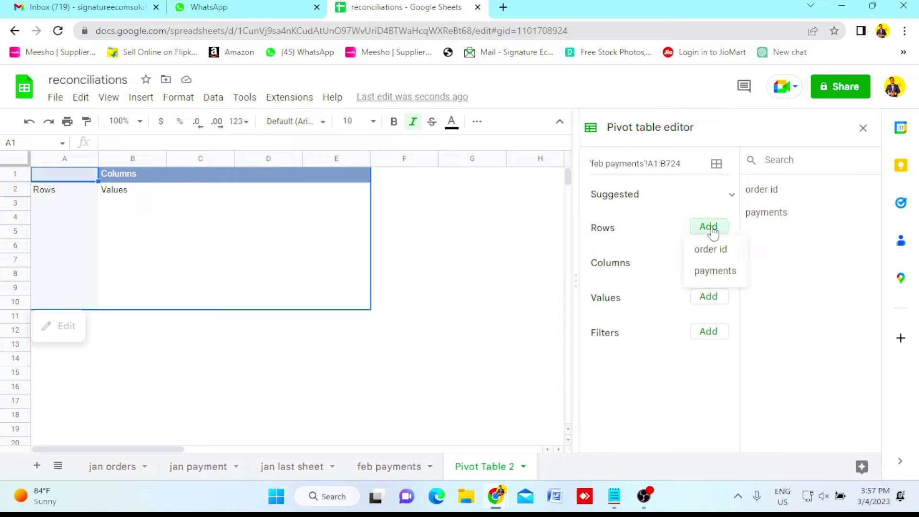
click(709, 253)
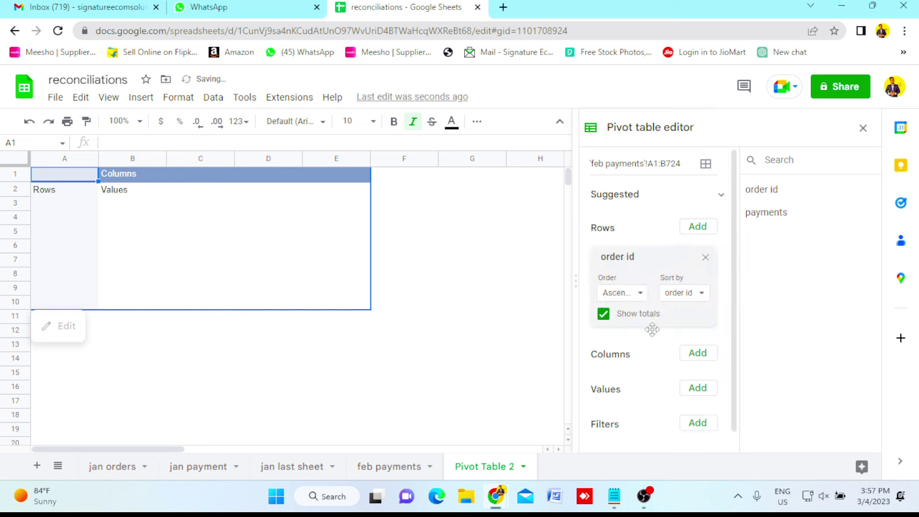
click(696, 393)
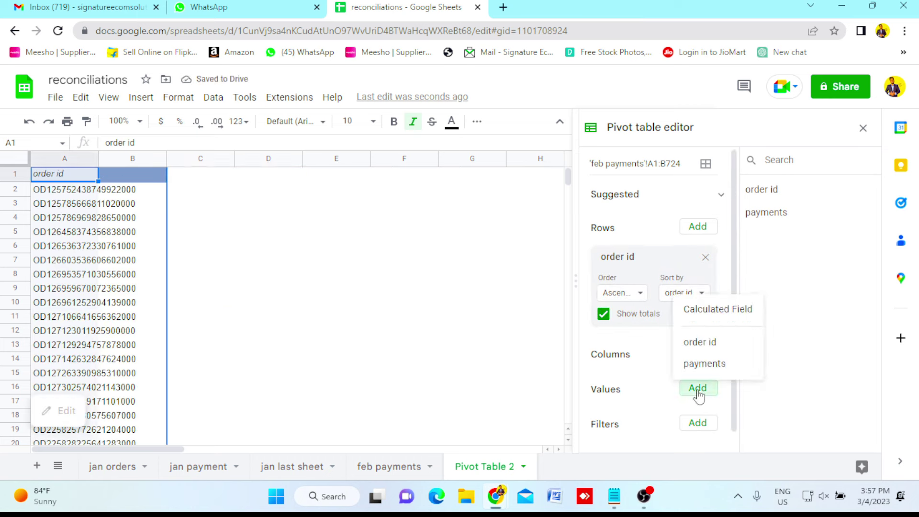
click(713, 365)
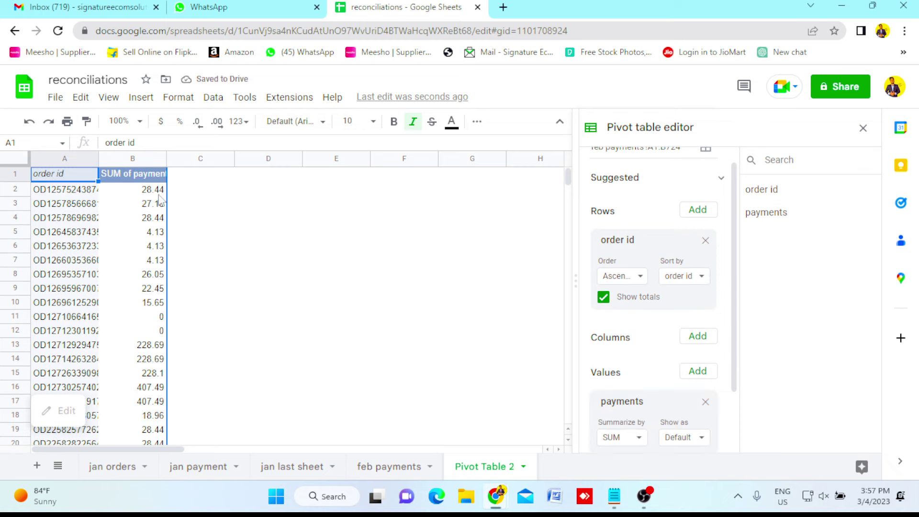
Check the feb order ids down to the Grand Total of 45205.482.
click(65, 190)
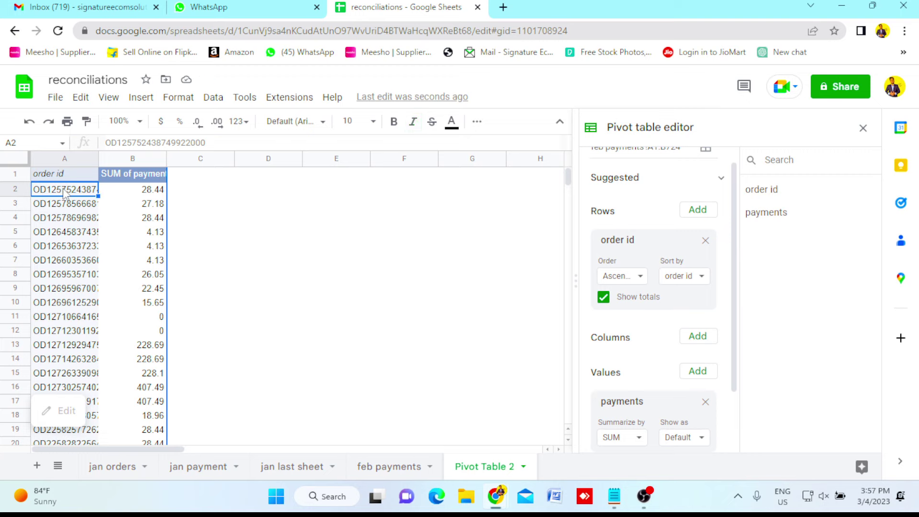
key(ctrl+shift+Down)
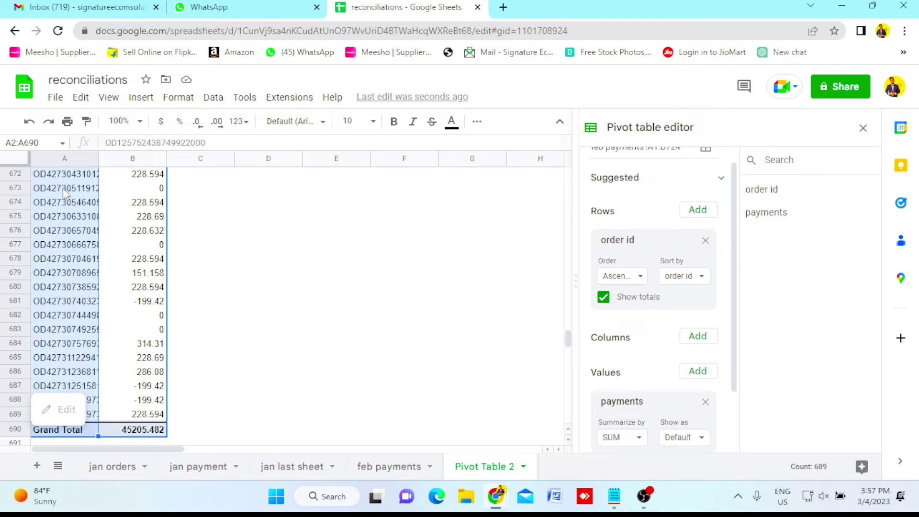
click(143, 430)
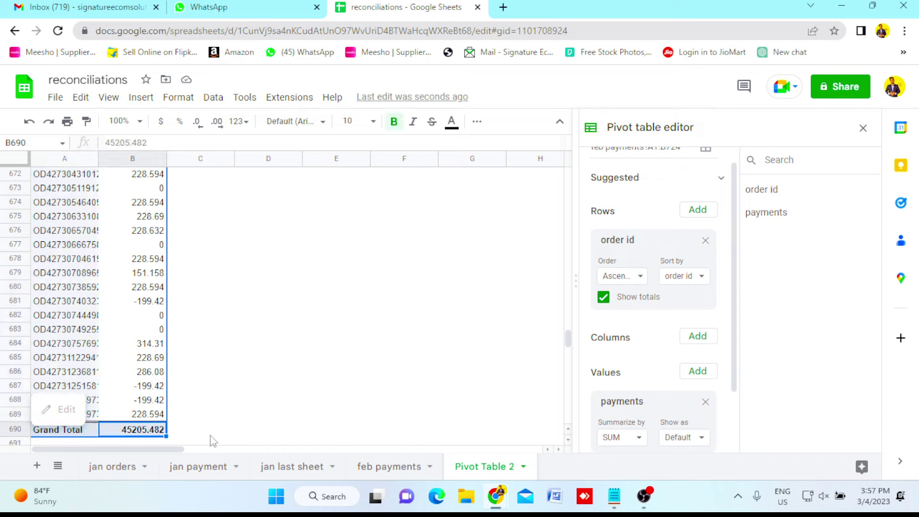
Rename the Pivot Table 2 sheet to 'feb last sheet'.
click(280, 375)
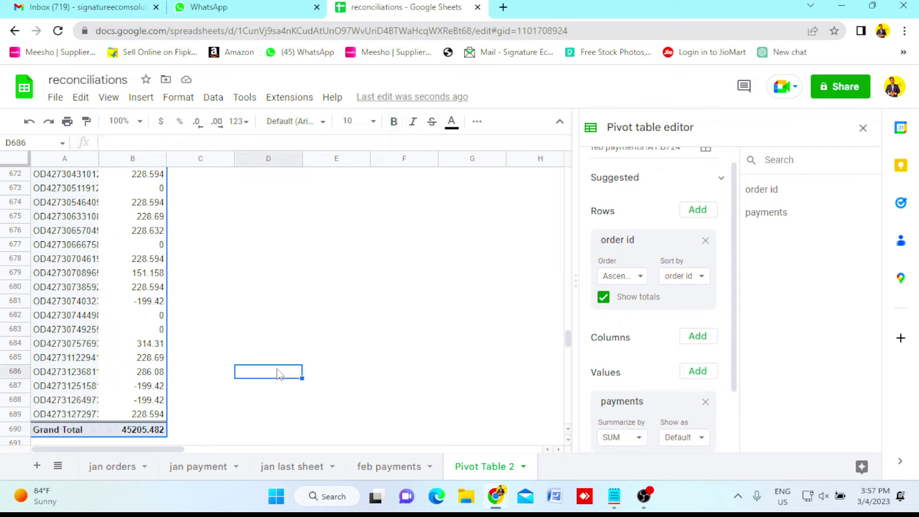
double_click(483, 470)
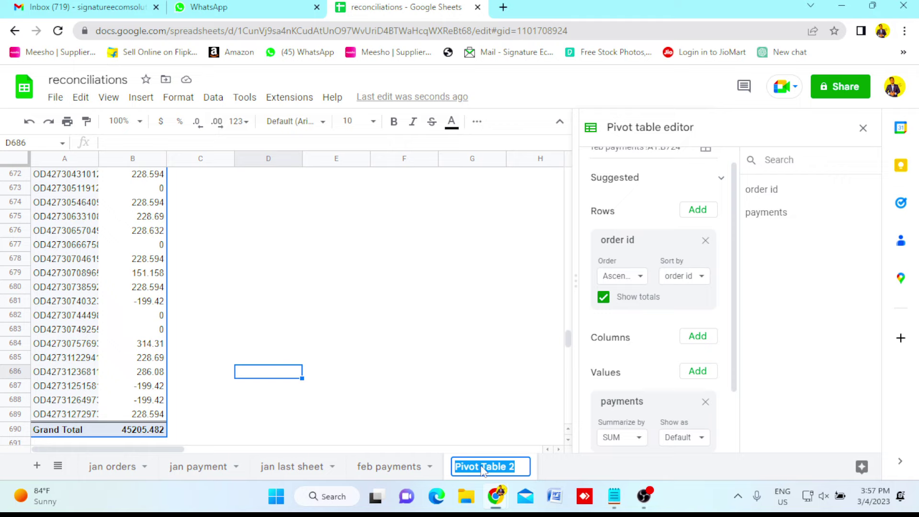
text(feb last)
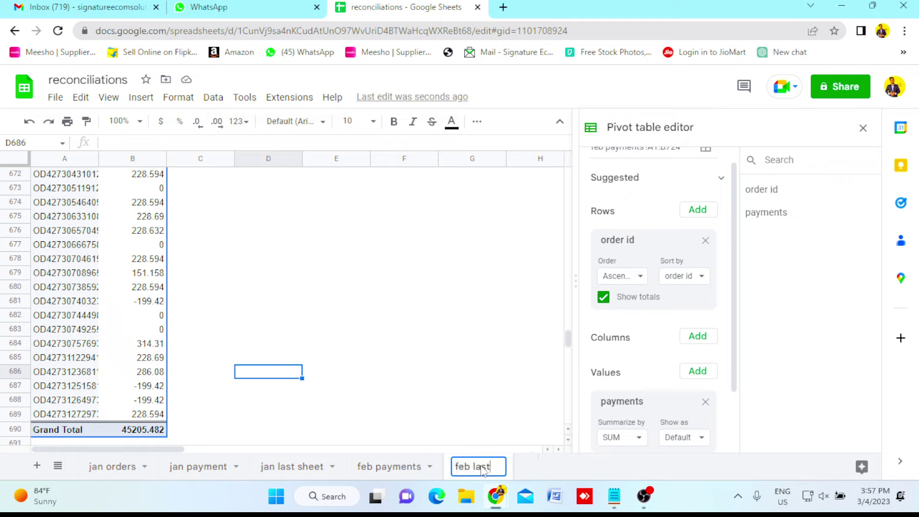
text( sheet)
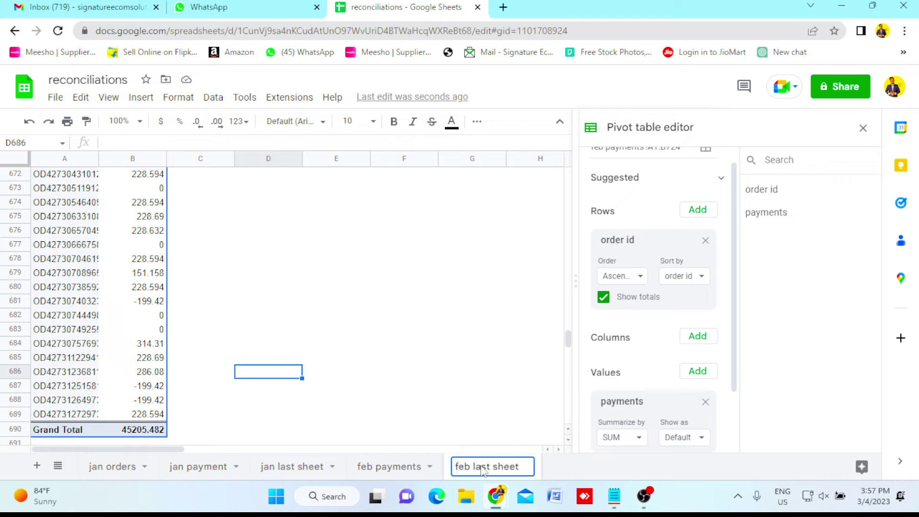
key(Return)
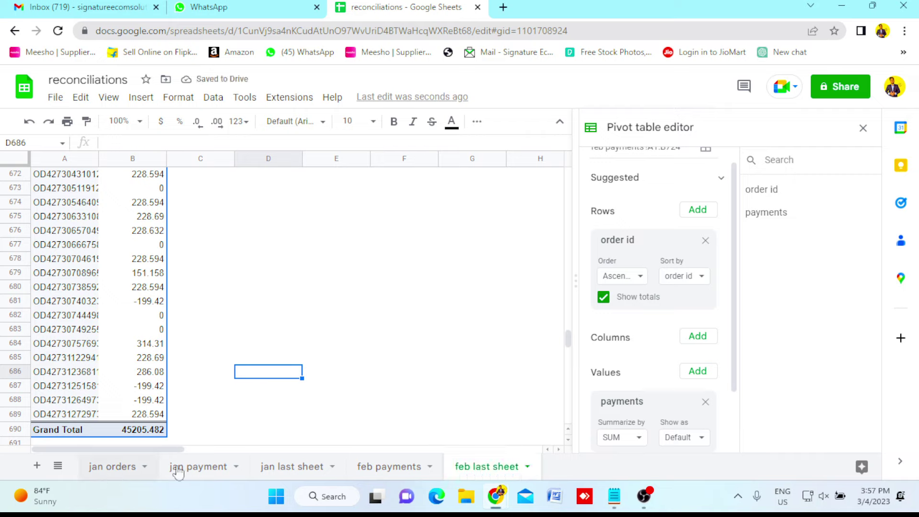
Look over both pivot sheets, then switch to the jan orders sheet.
click(303, 466)
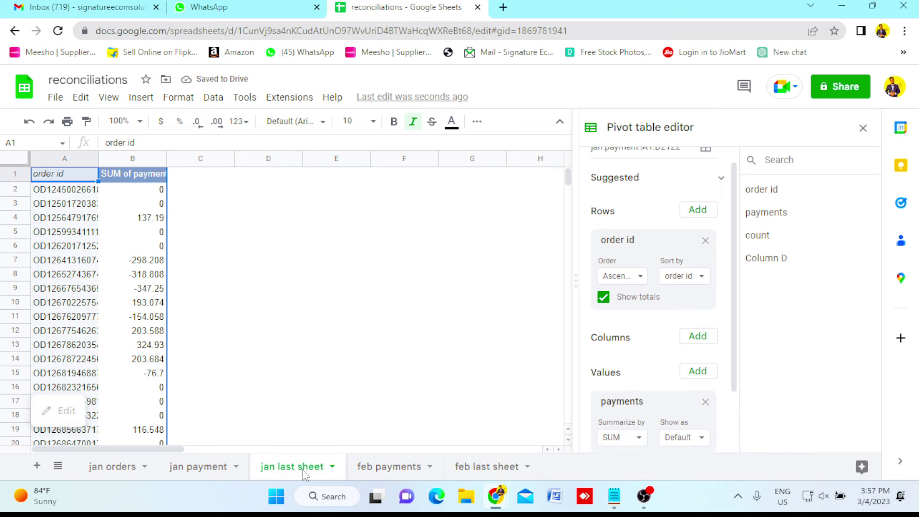
click(477, 474)
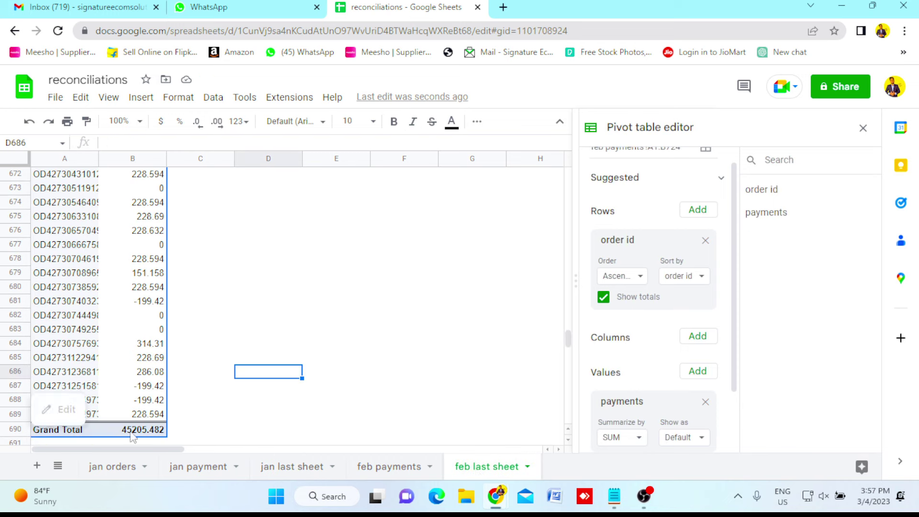
click(111, 477)
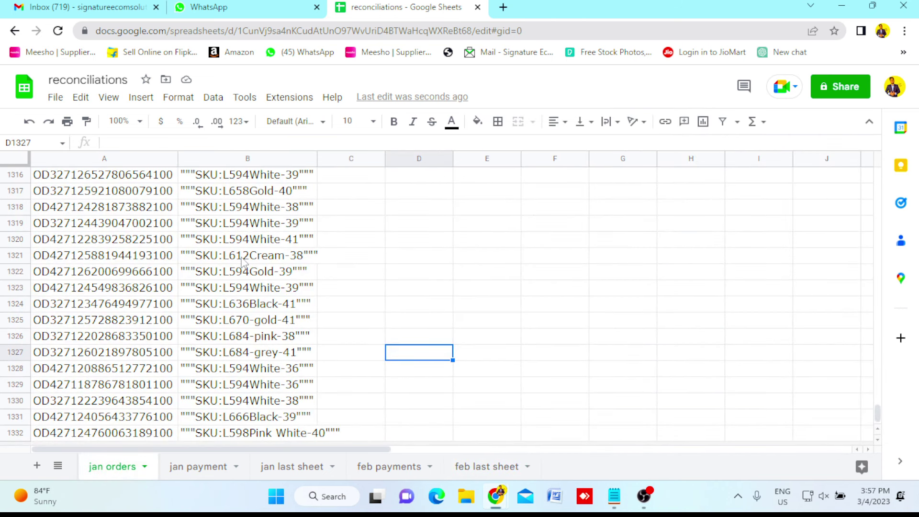
Enter headings 'jan payment' in C1 and 'feb payment' in D1 of jan orders.
click(241, 258)
key(ctrl+Up)
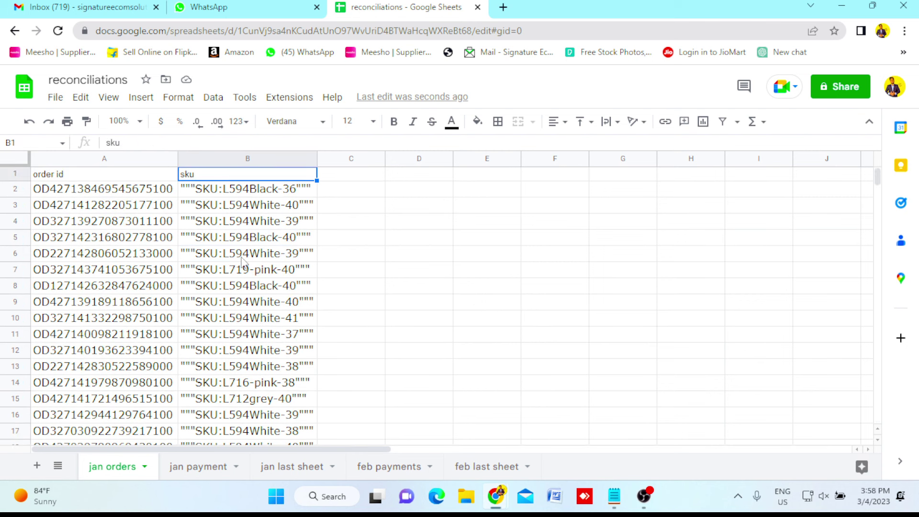
key(Right)
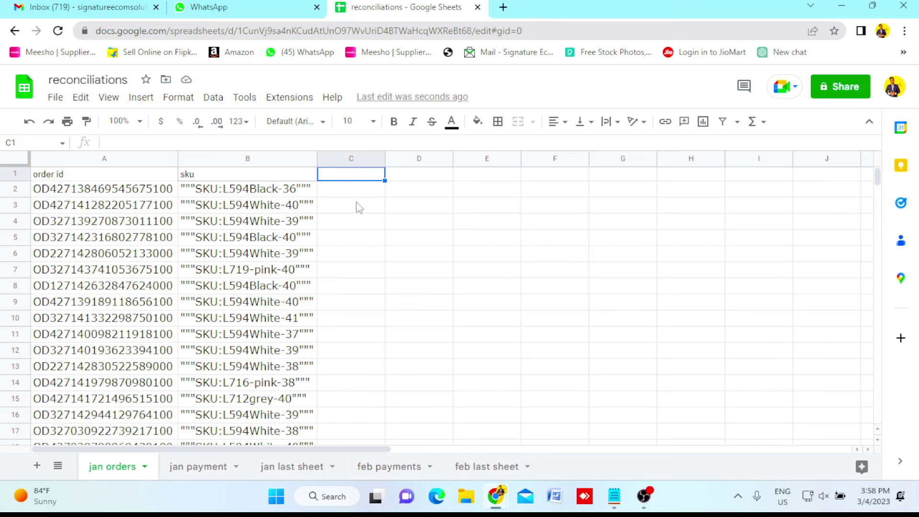
text(jan p)
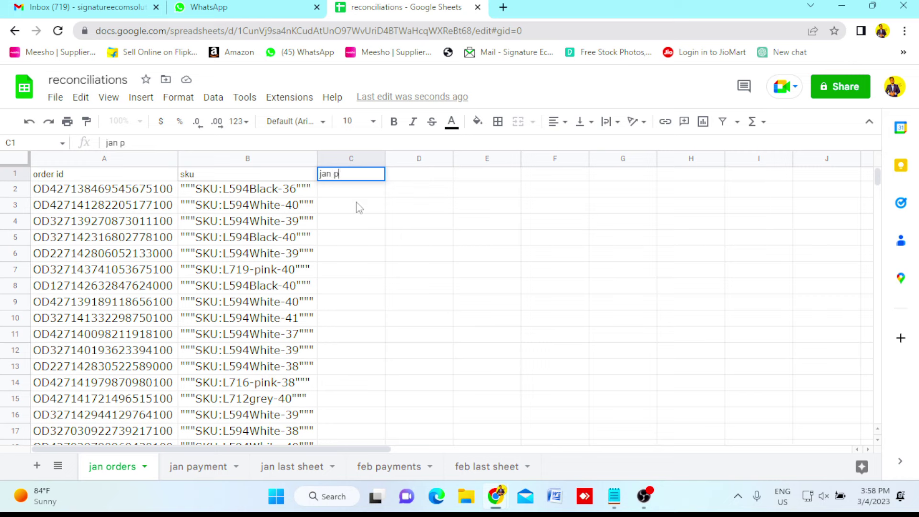
text(ayment)
key(Tab)
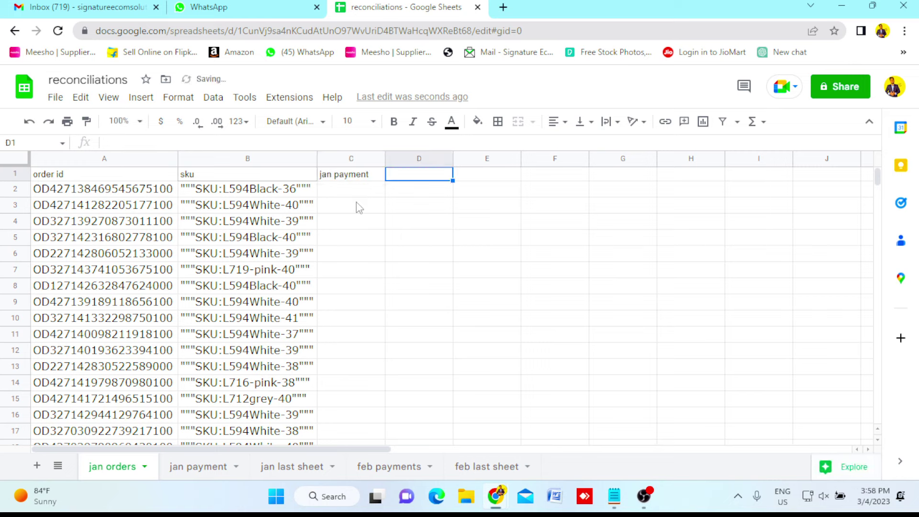
text(feb paym)
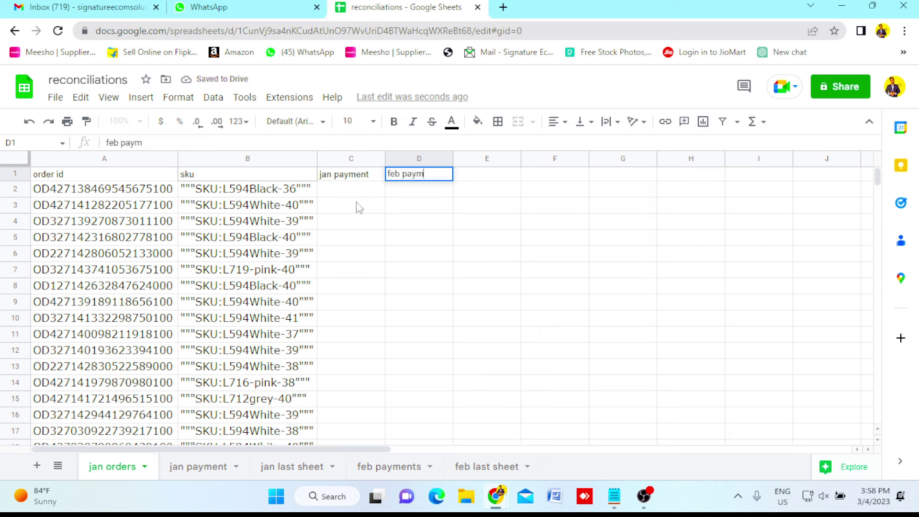
text(ent)
key(Return)
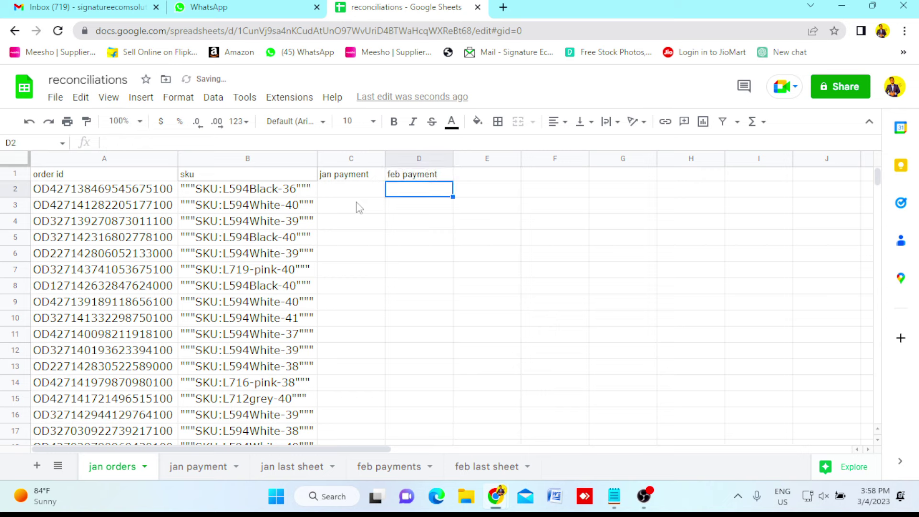
click(341, 177)
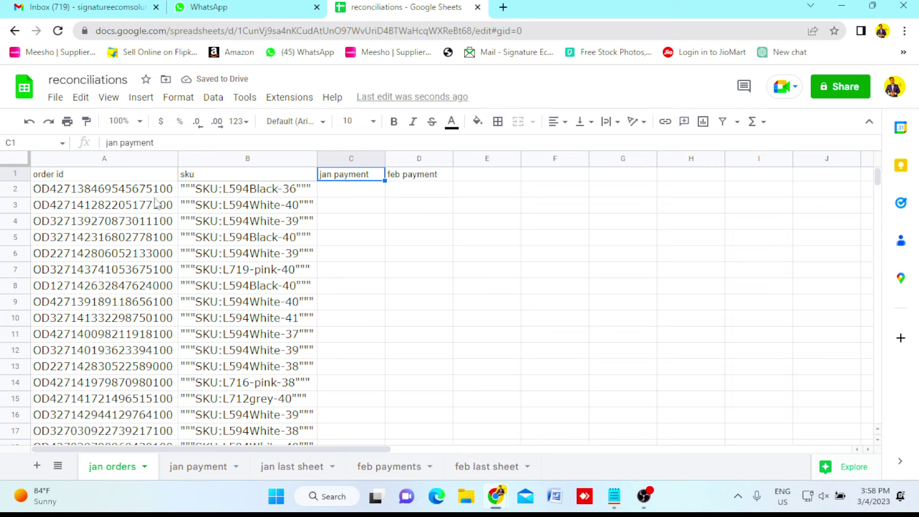
click(340, 193)
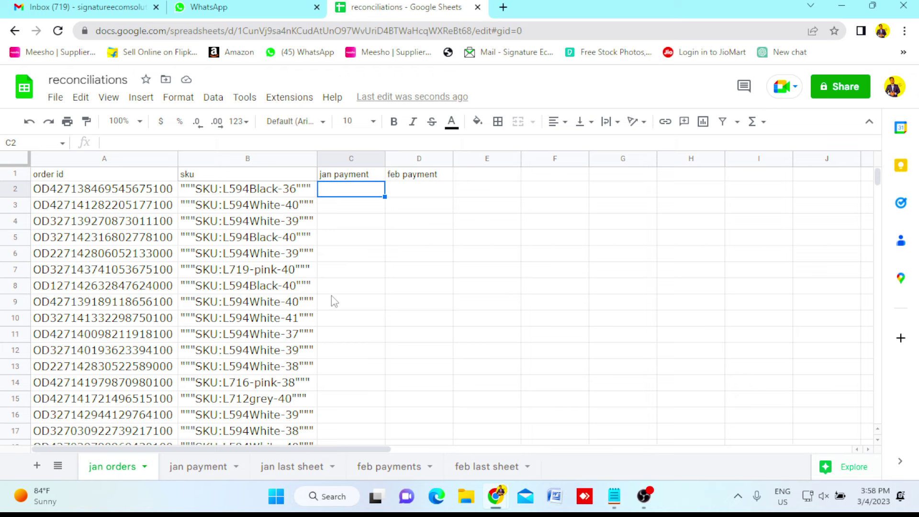
Enter =VLOOKUP(A2,'jan last sheet'!A:B,2,0) in C2 of jan orders.
text(=)
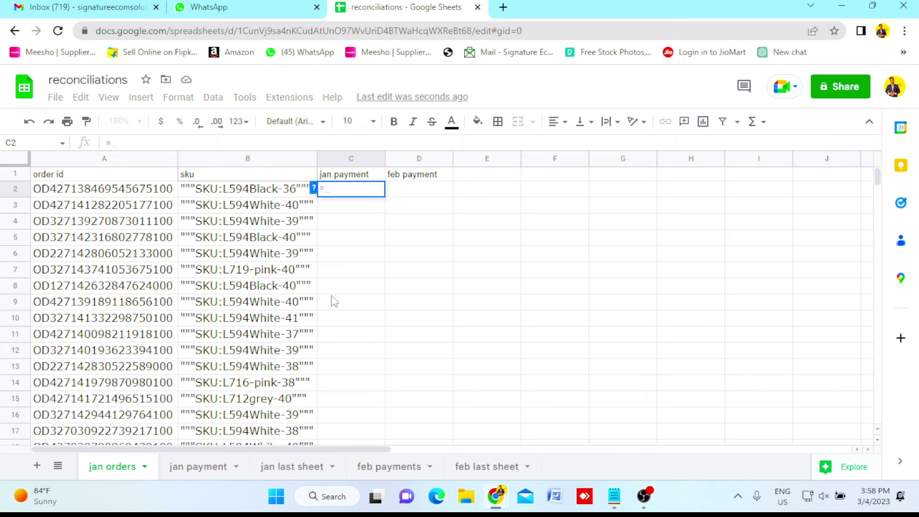
text(v)
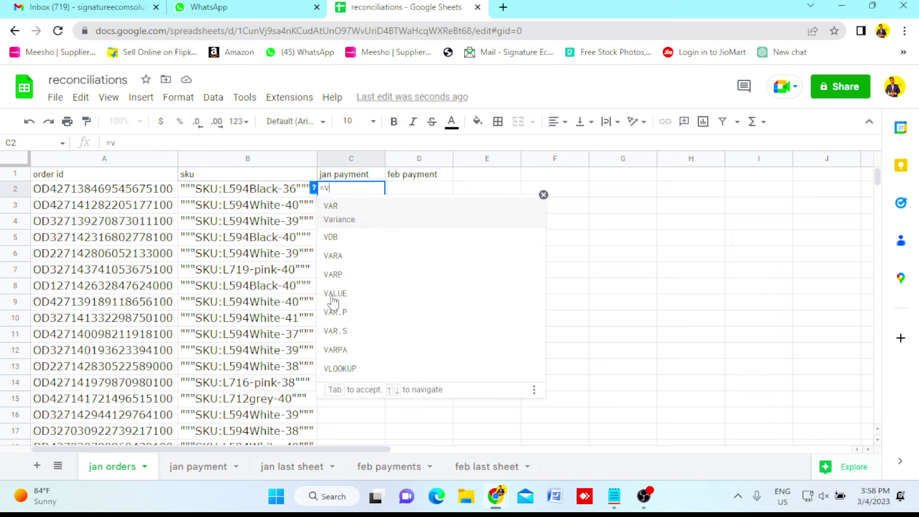
text(loo)
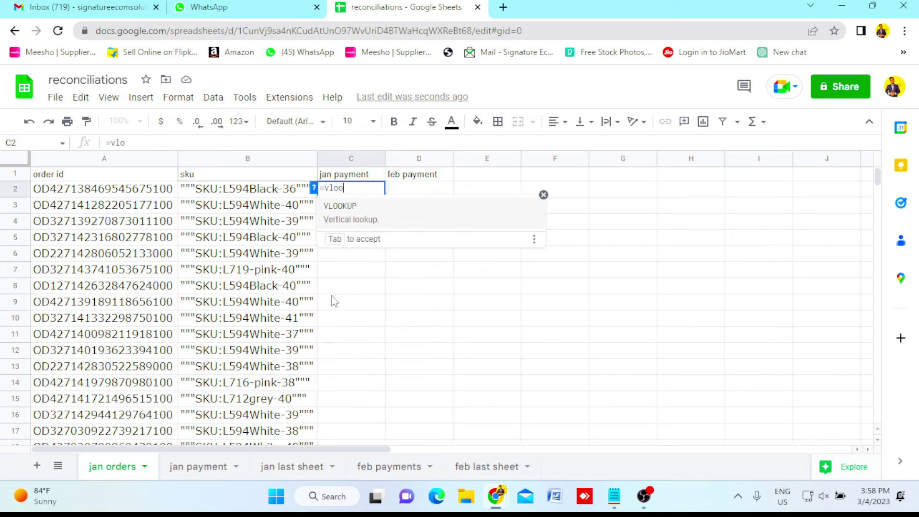
click(347, 217)
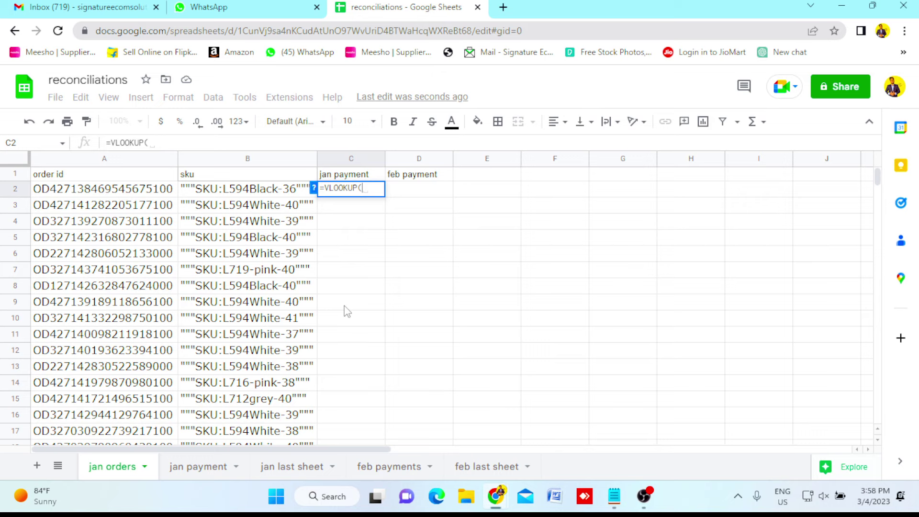
click(135, 195)
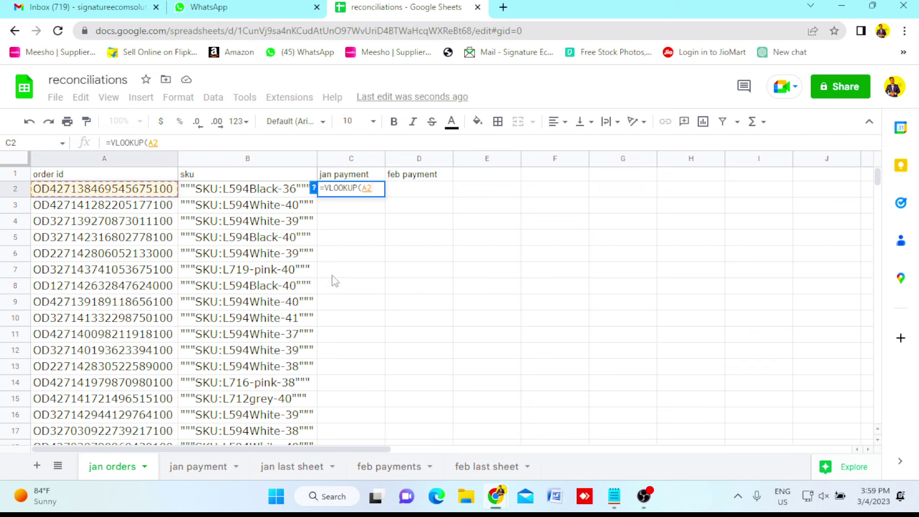
text(,)
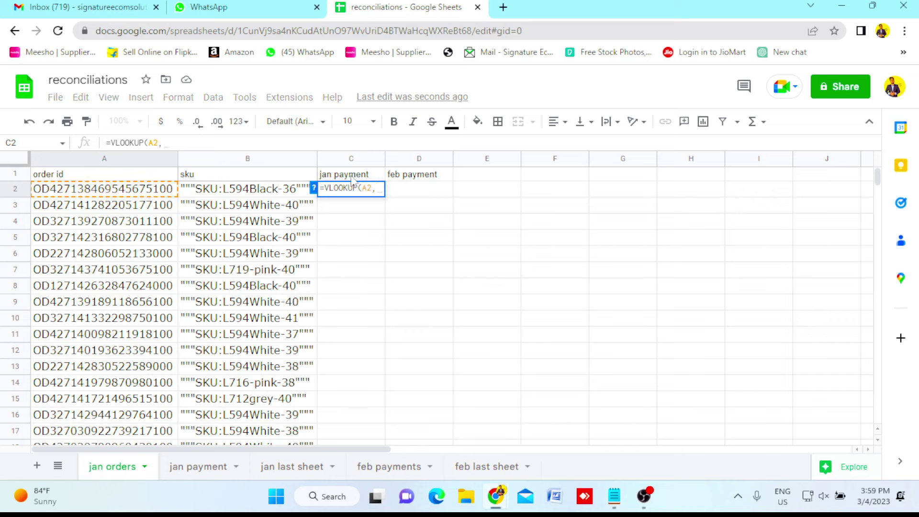
click(292, 467)
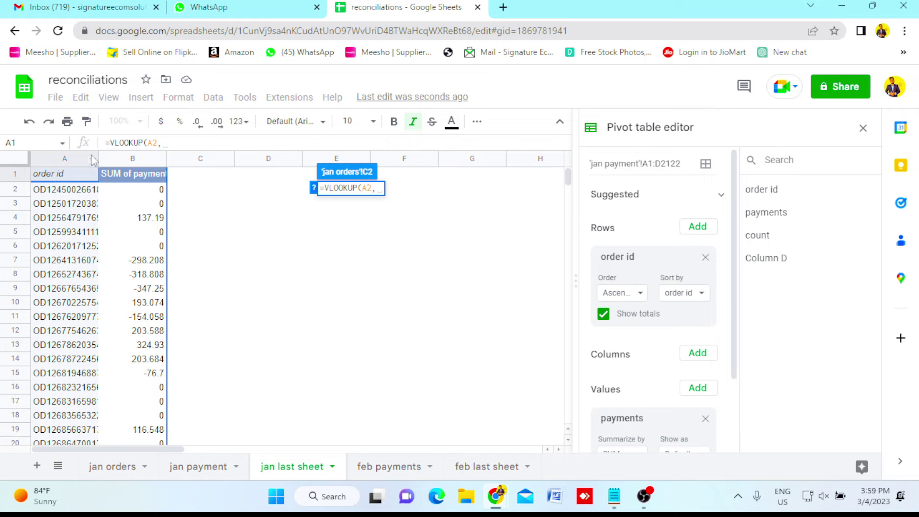
drag(73, 157, 125, 157)
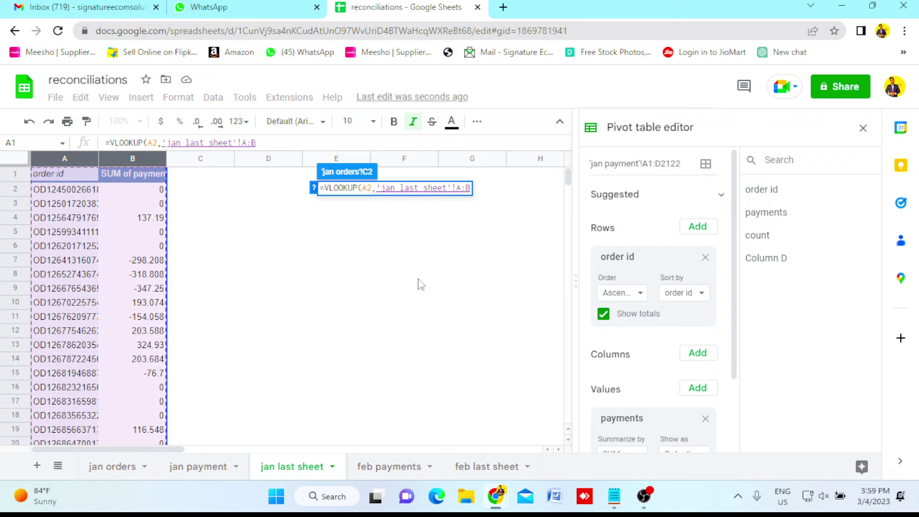
text(,)
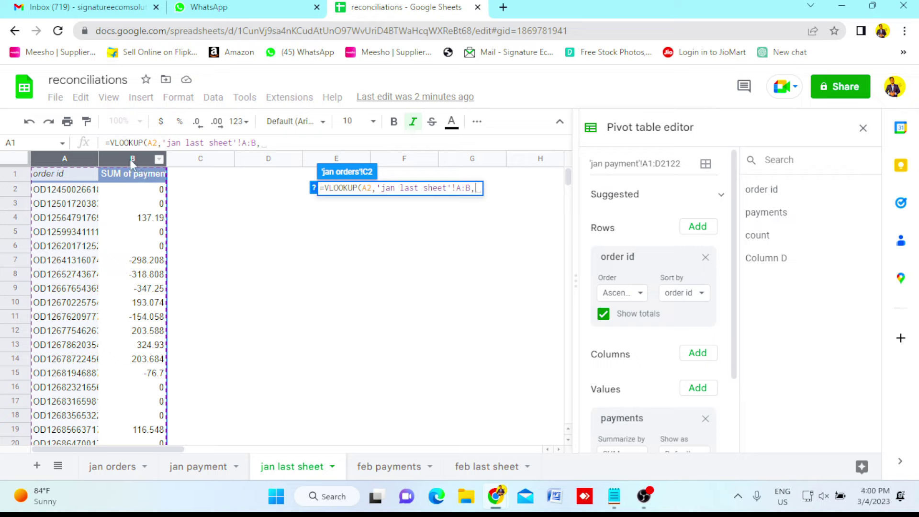
text(2)
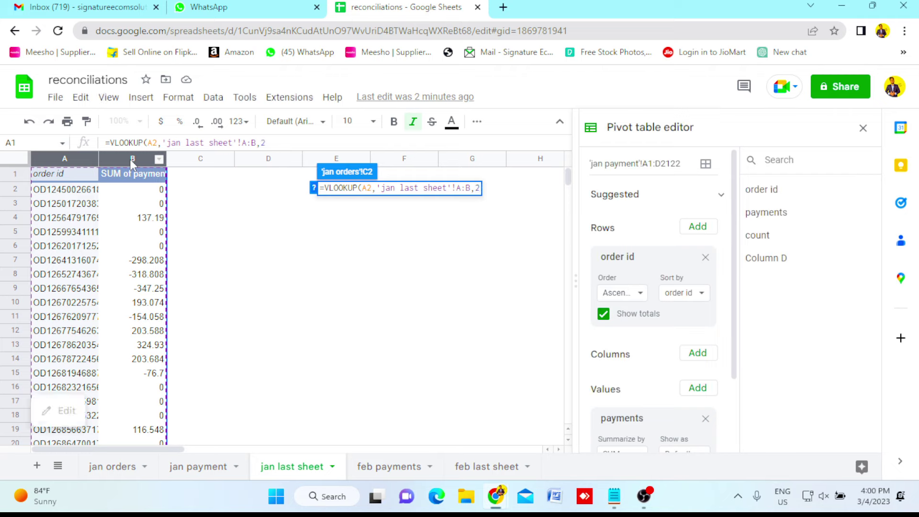
text(,0))
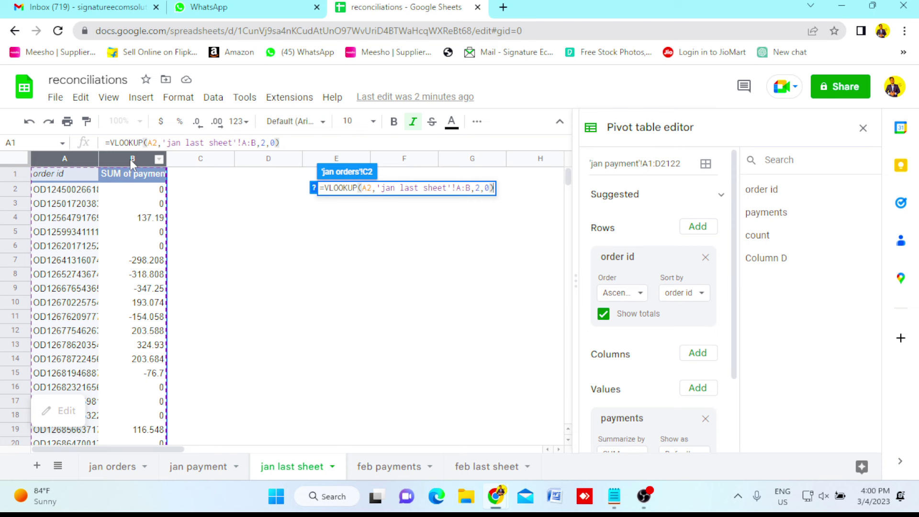
key(Return)
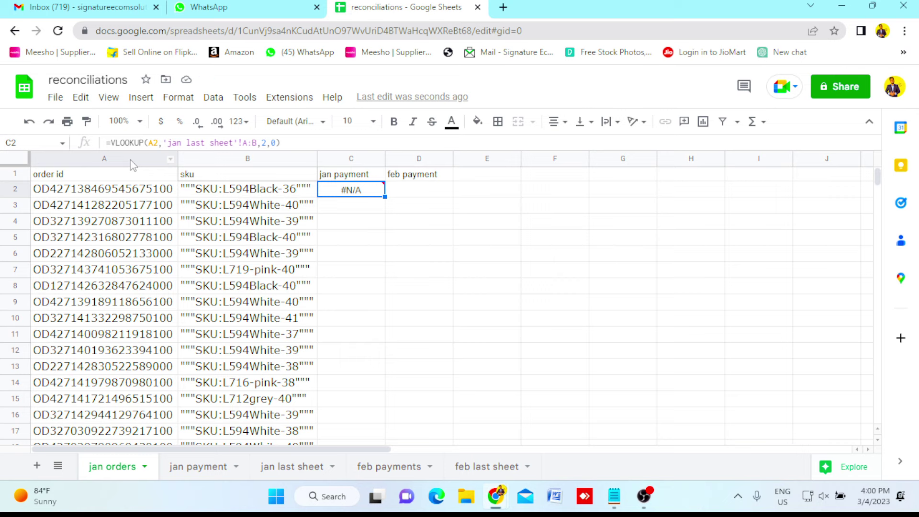
Compare the A2 order id with C2's #N/A result, then select C2 to copy.
click(136, 188)
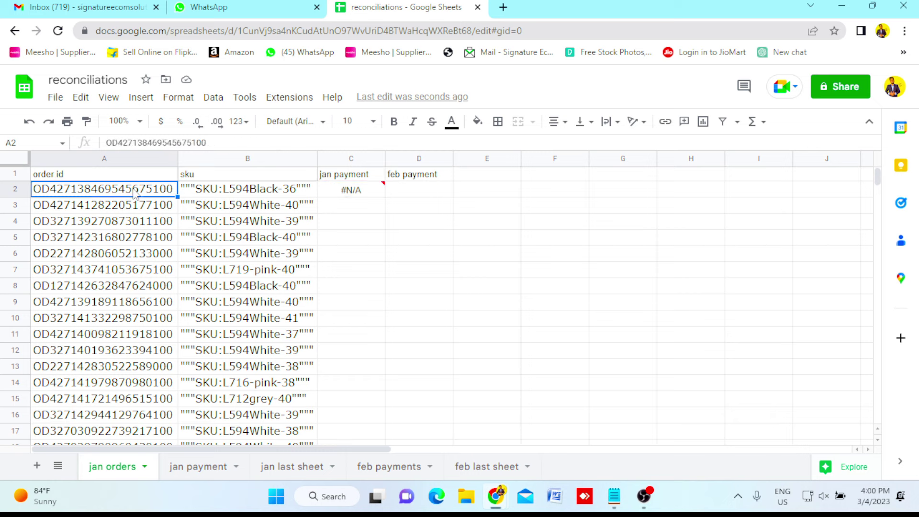
click(352, 193)
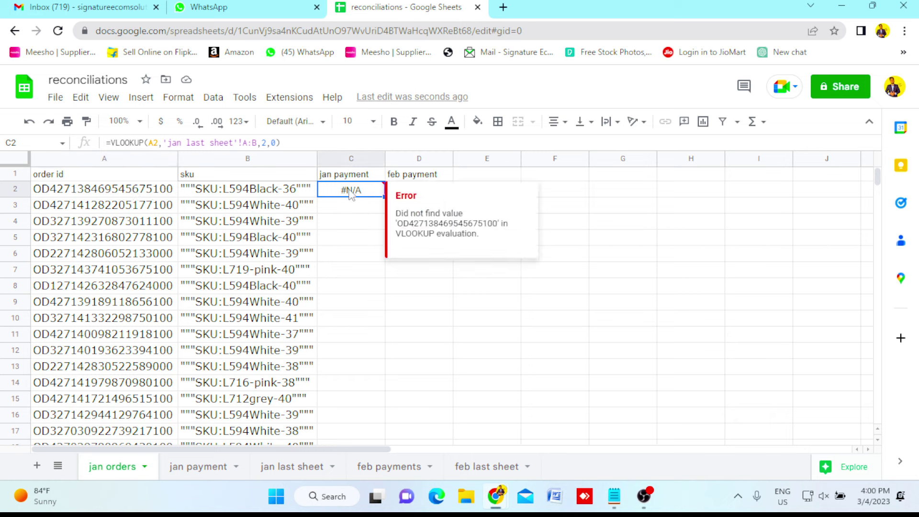
click(159, 200)
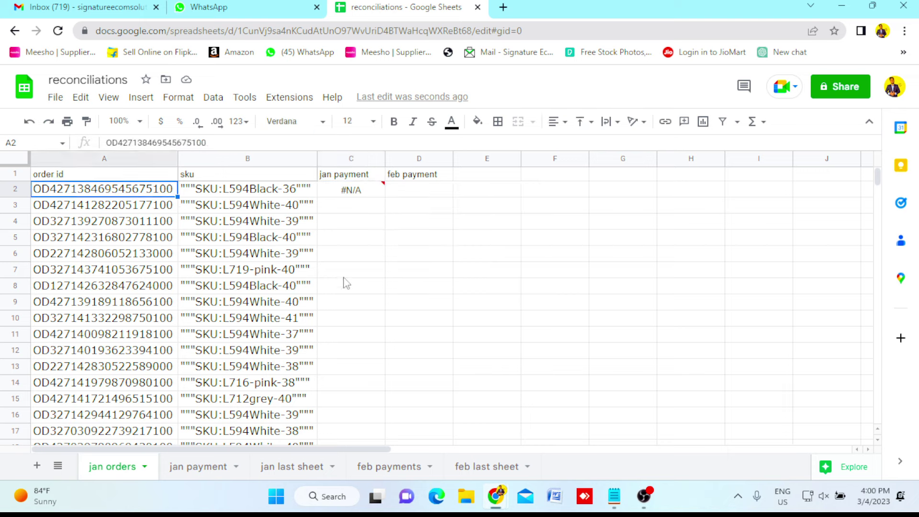
click(366, 195)
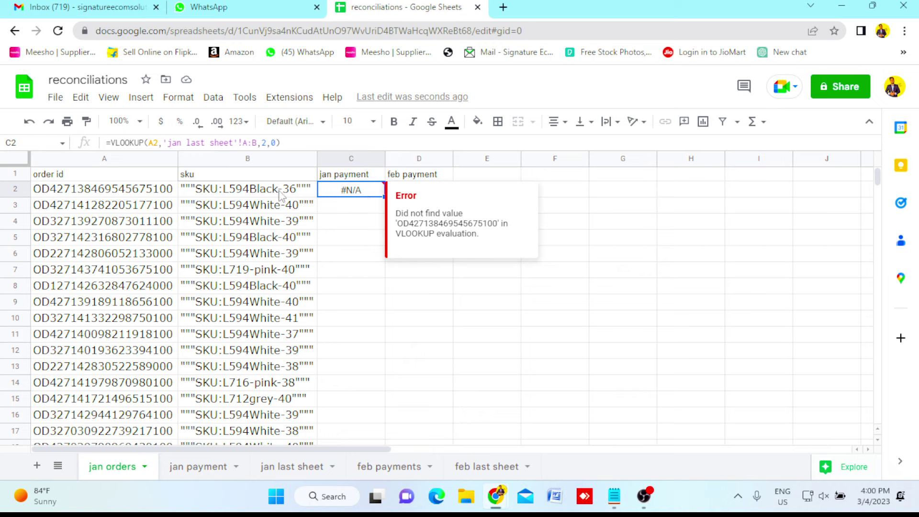
click(139, 194)
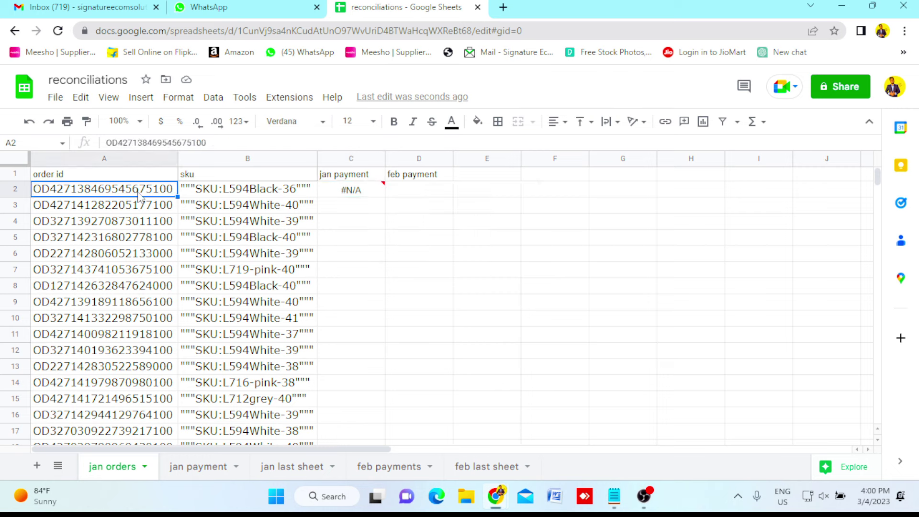
click(347, 193)
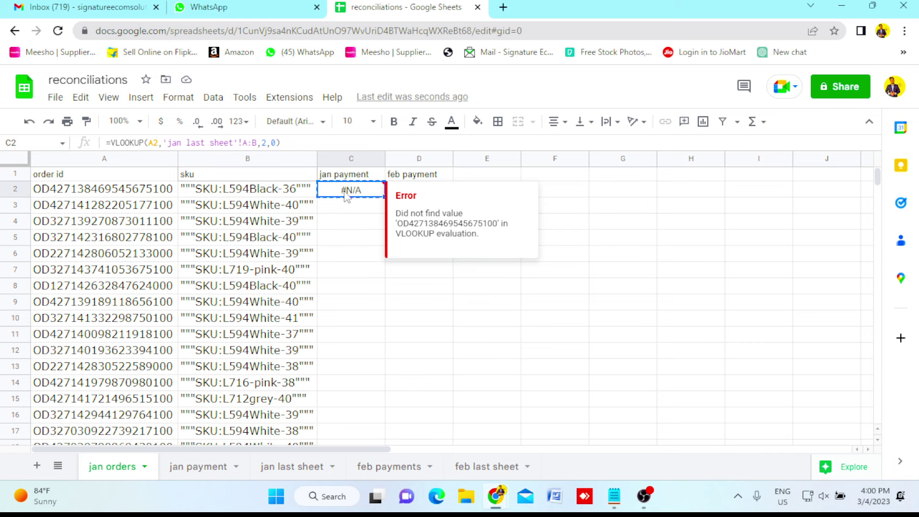
Paste the jan payment VLOOKUP into C2:C1332 for every order row.
click(276, 197)
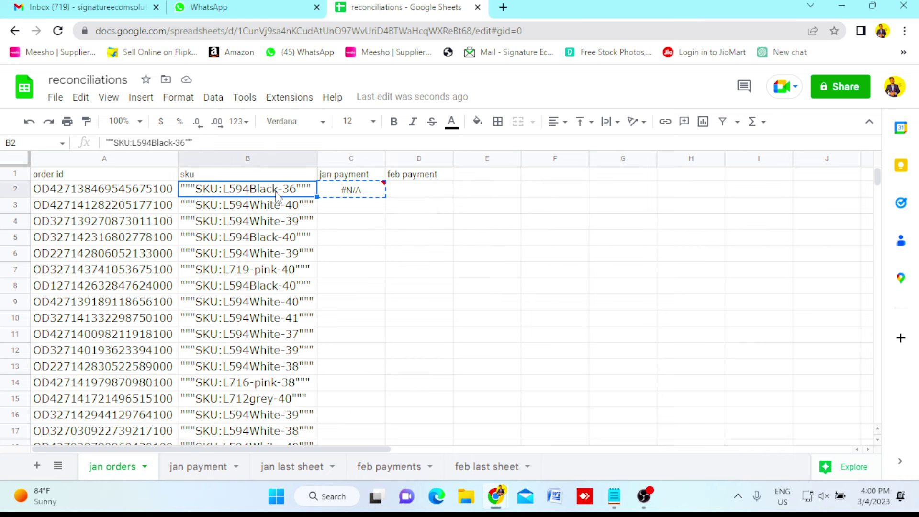
key(ctrl+Down)
key(Right)
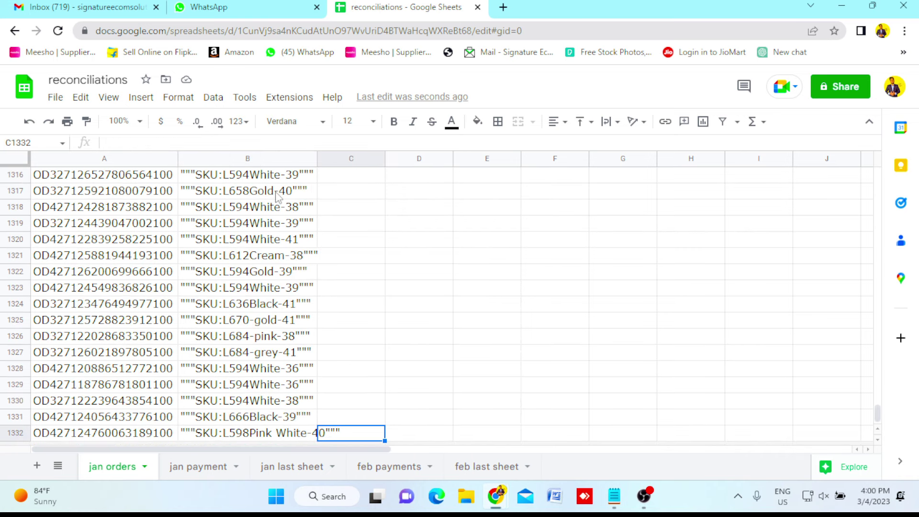
key(ctrl+shift+Up)
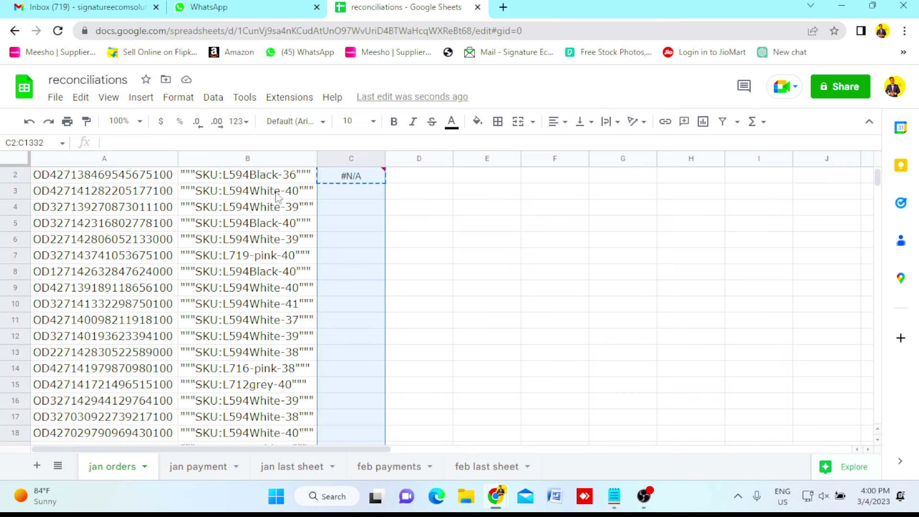
key(ctrl+v)
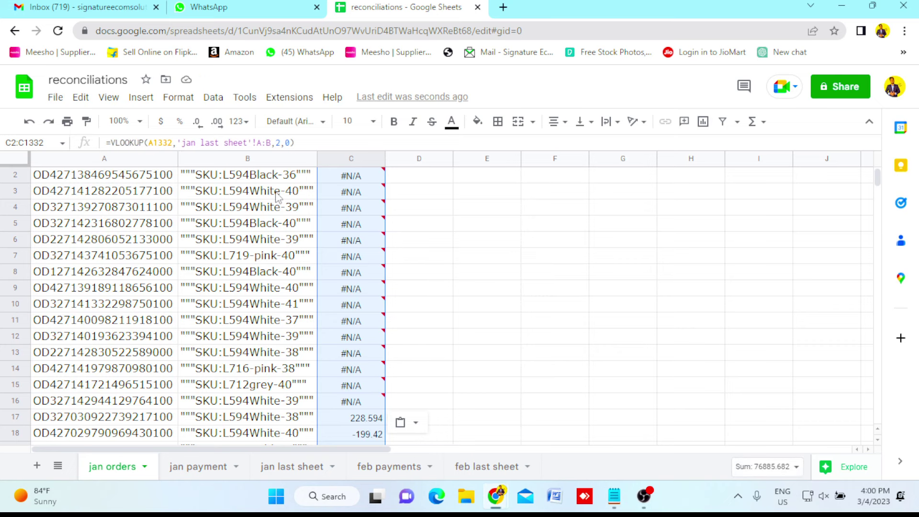
Check the pasted payment results, including the order and sku on row 202.
key(Up)
key(Down)
key(Down)
key(Down)
key(Down)
key(Down)
key(Down)
key(Down)
key(Down)
key(Down)
key(Down)
key(Down)
key(Down)
key(Down)
key(Down)
key(Down)
key(Down)
key(Down)
key(Down)
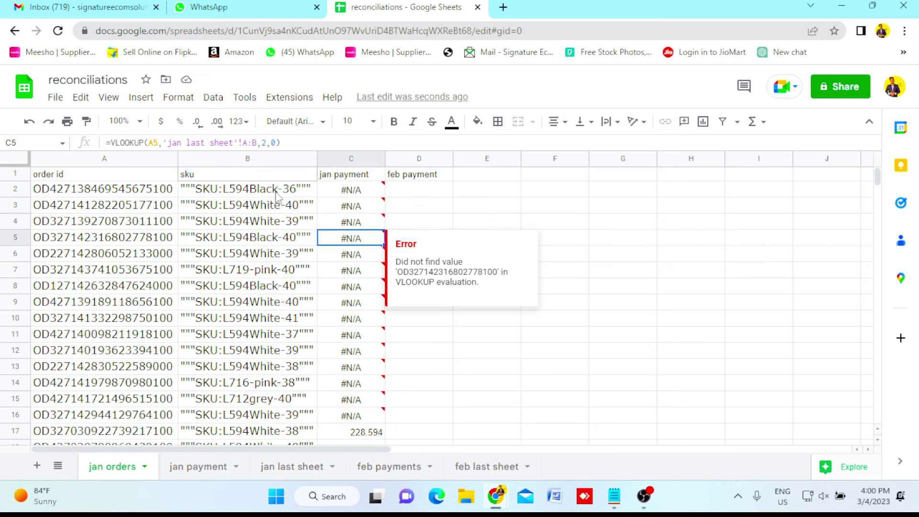
key(Down)
key(Down)
key(Down)
key(Down)
key(Down)
key(Down)
key(Down)
key(Down)
key(Down)
key(Down)
key(Down)
key(Down)
key(Down)
key(Down)
key(Down)
key(Down)
key(Down)
key(Down)
key(Down)
key(Down)
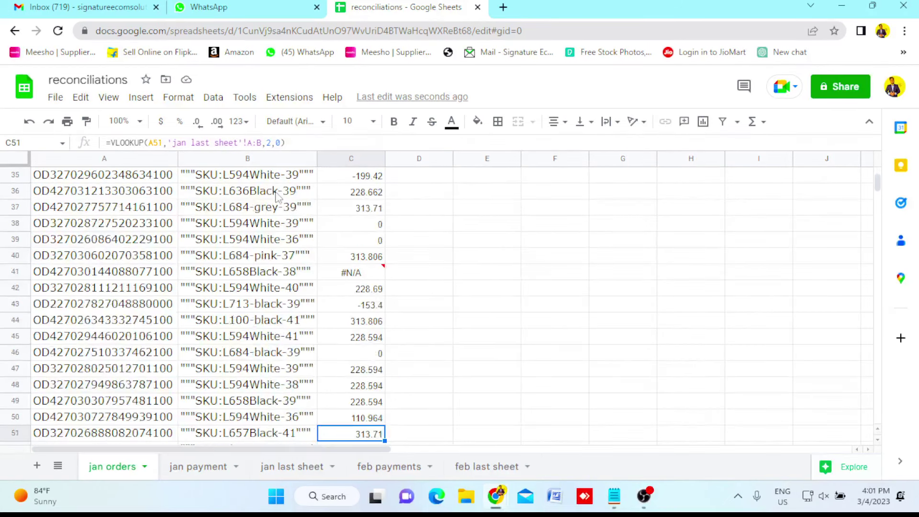
key(Down)
key(Down)
key(Down)
key(Down)
key(Down)
key(Down)
key(Down)
key(Down)
key(Down)
key(Down)
key(Down)
key(Down)
key(Down)
key(Down)
key(Down)
key(Down)
key(Down)
key(Down)
key(Down)
key(Down)
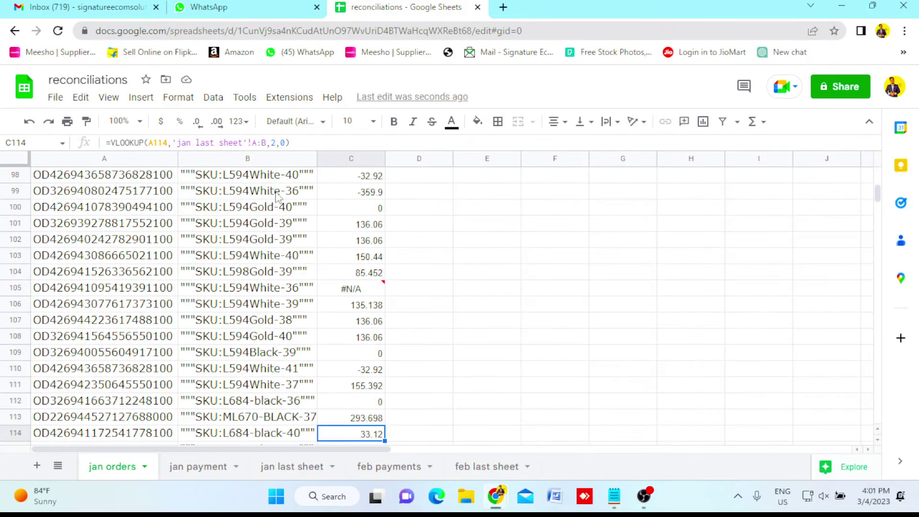
key(Down)
key(Down)
key(Down)
key(Down)
key(Down)
key(Down)
key(Down)
key(Down)
key(Down)
key(Down)
key(Down)
key(Down)
key(Down)
key(Down)
key(Down)
key(Down)
key(Down)
key(Down)
key(Down)
key(Down)
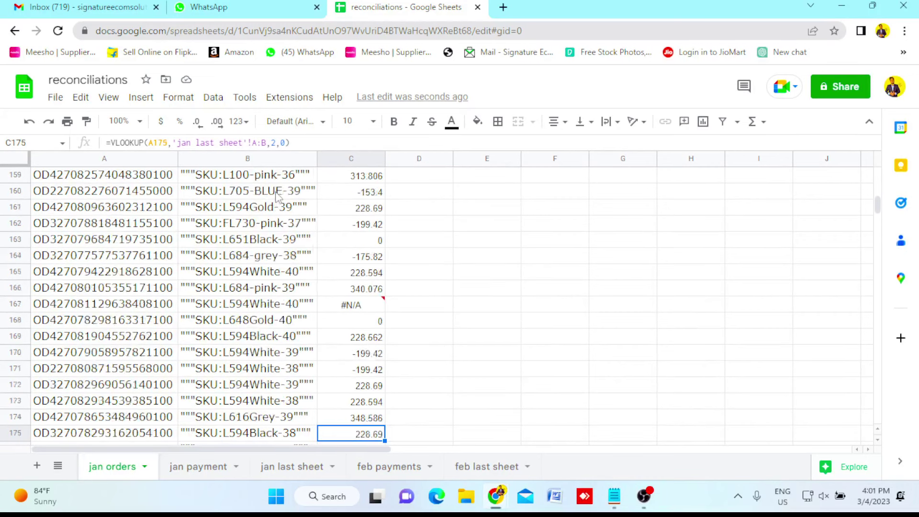
key(Left)
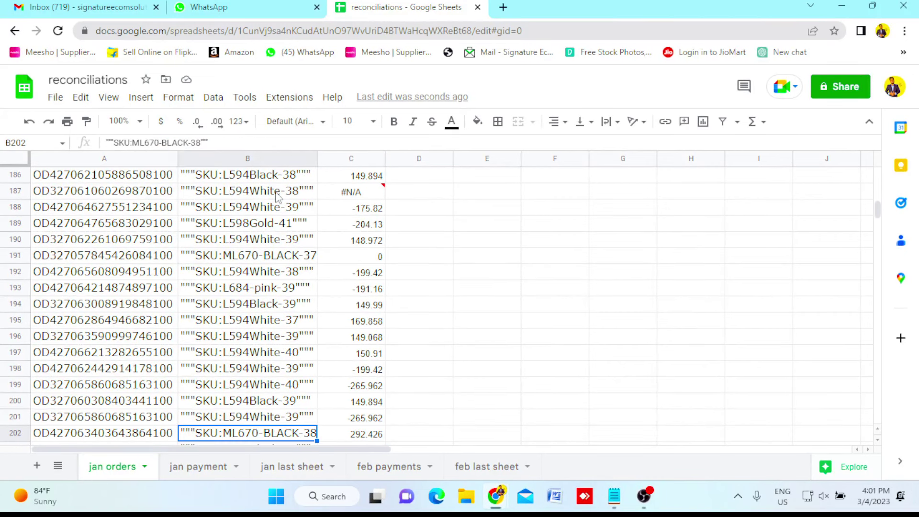
key(Left)
key(Right)
key(Right)
key(Right)
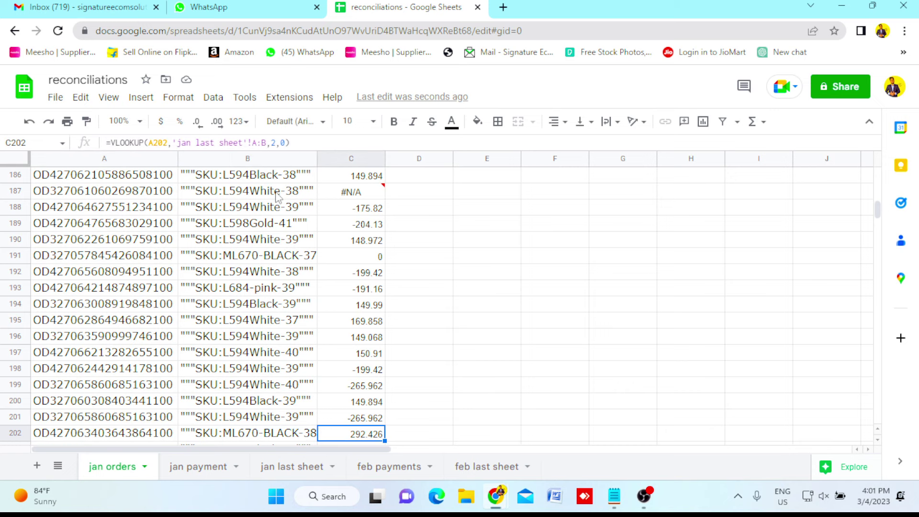
key(Left)
Recheck the first order's #N/A payment, then move to the feb payment header.
key(ctrl+Up)
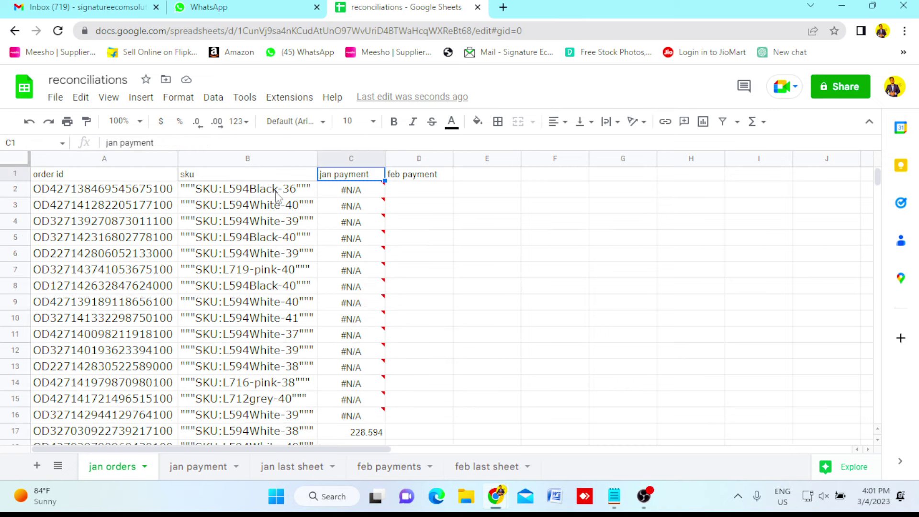
key(Down)
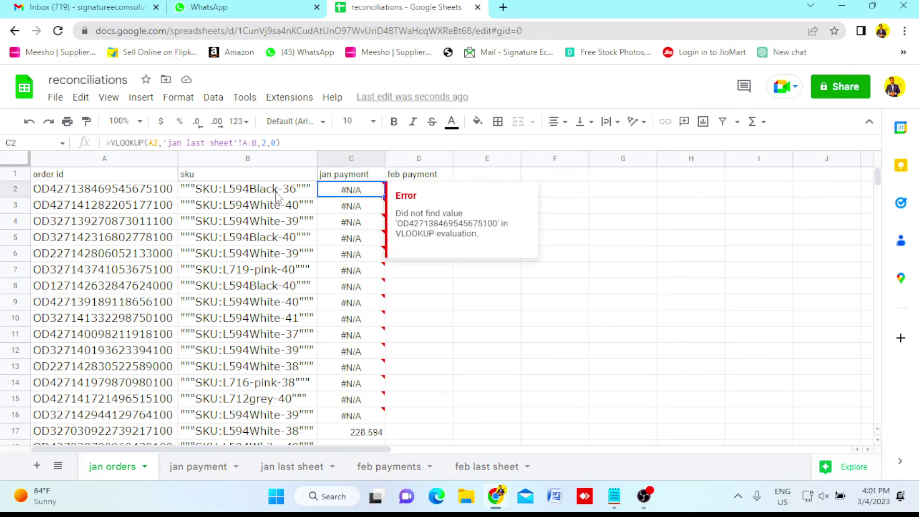
key(Up)
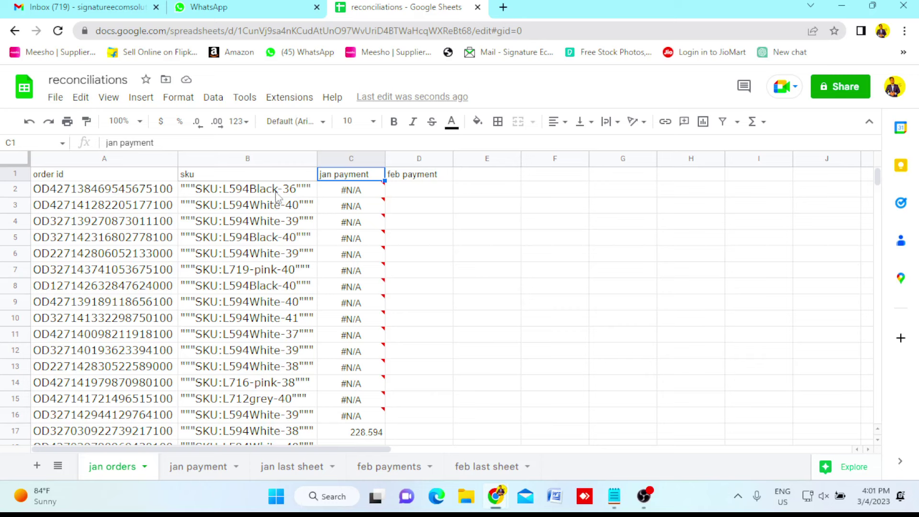
key(Right)
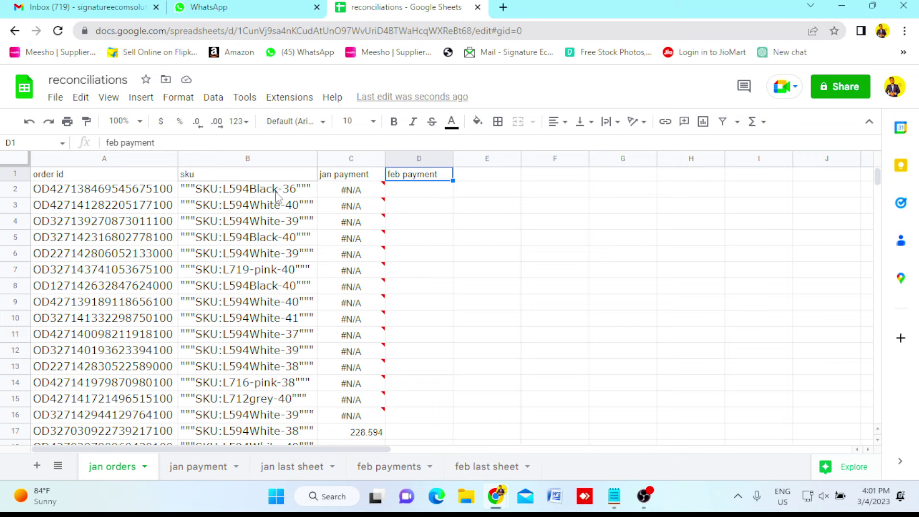
Enter =VLOOKUP(A2,'feb last sheet'!A:B,2,0) in D2 of jan orders.
key(Down)
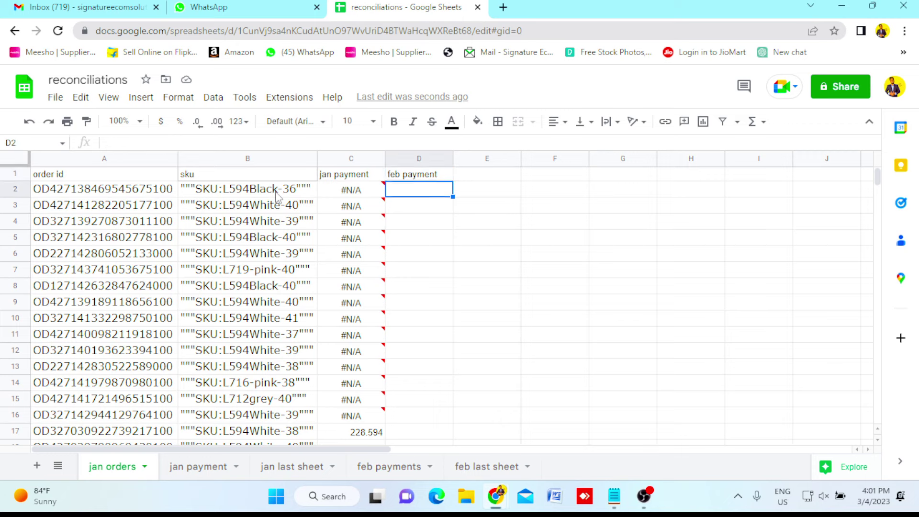
text(=vl)
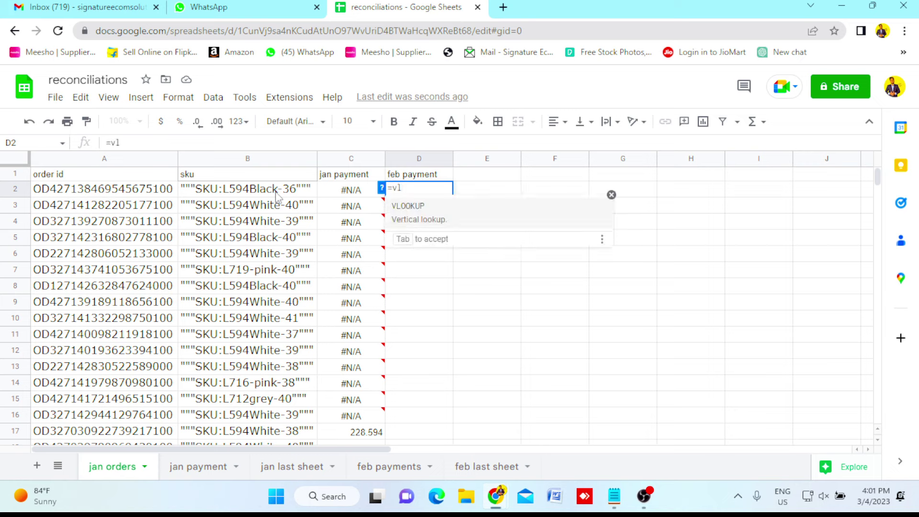
click(395, 211)
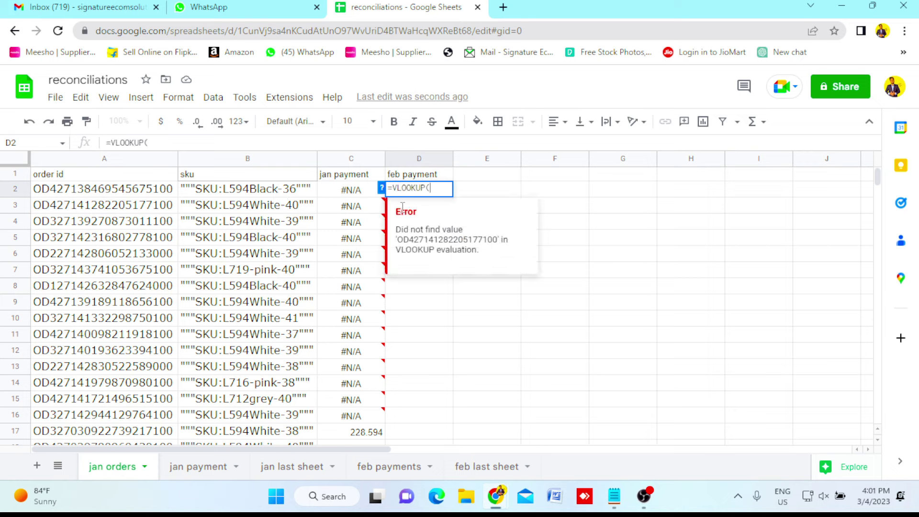
key(Left)
key(Left)
key(Left)
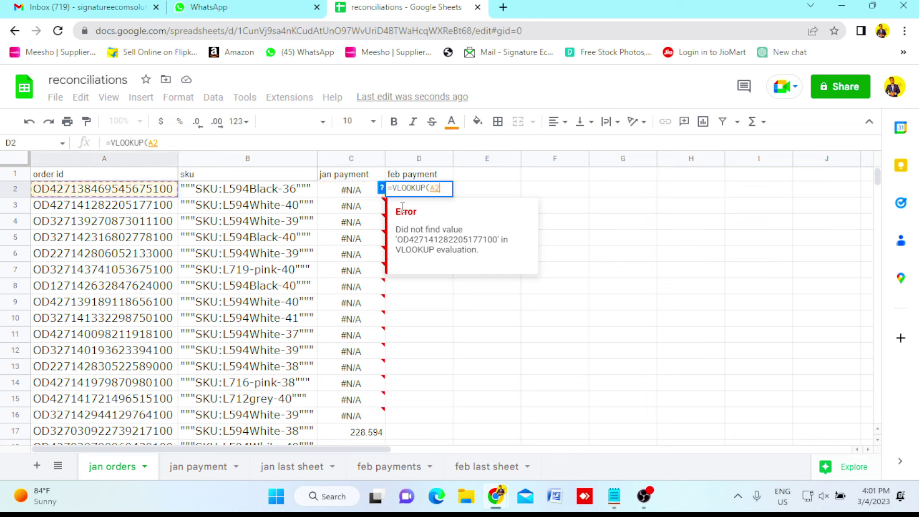
text(,)
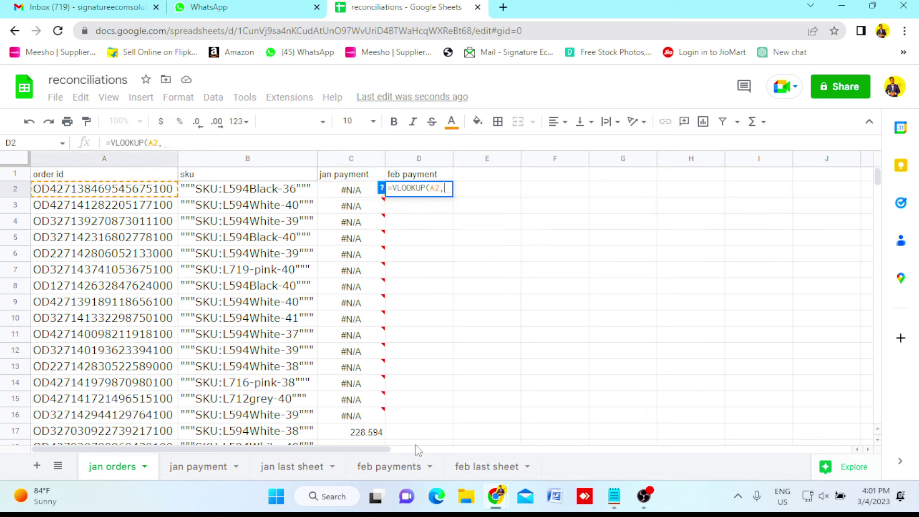
click(476, 471)
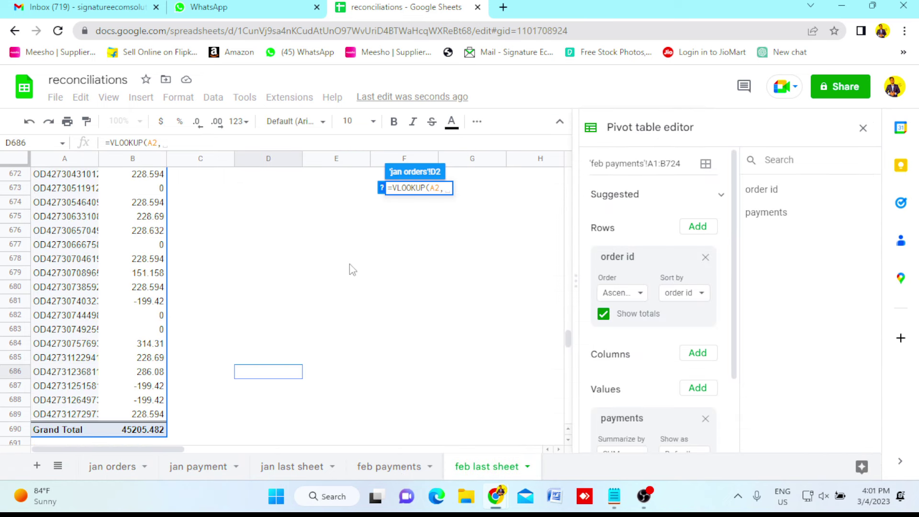
drag(81, 157, 121, 163)
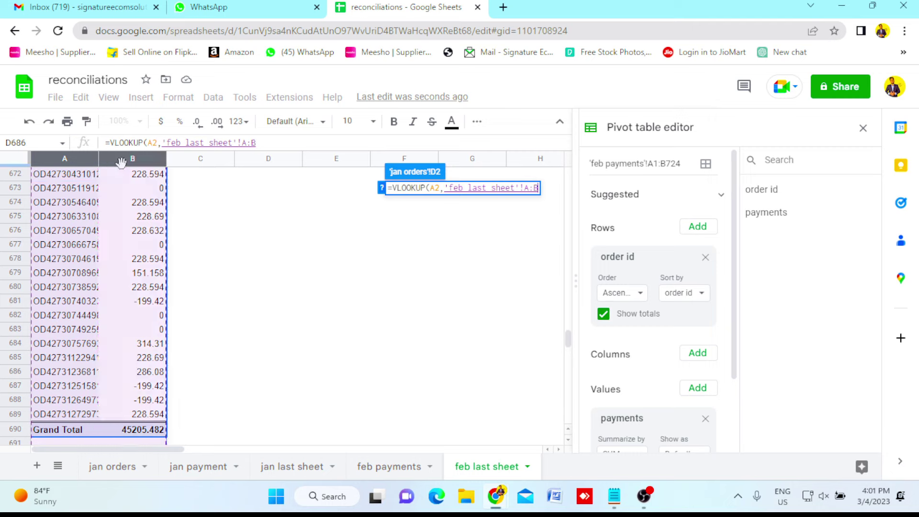
text(,)
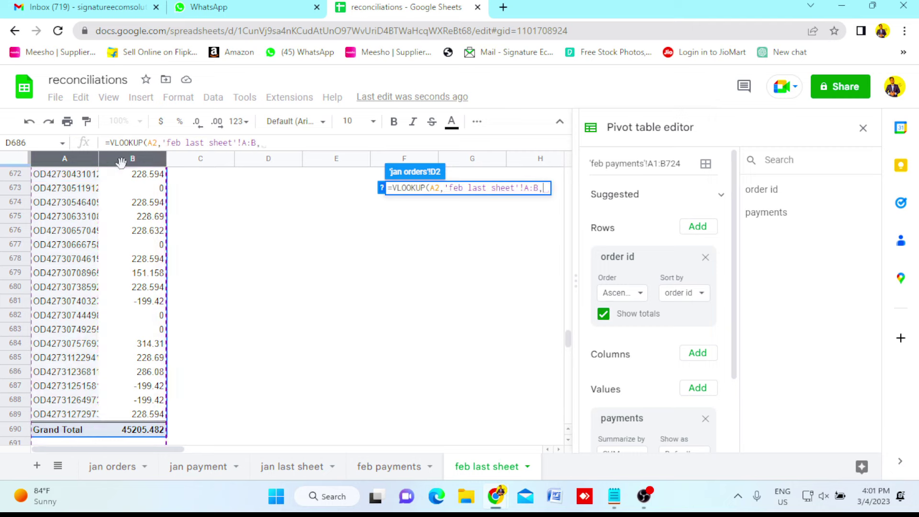
text(2)
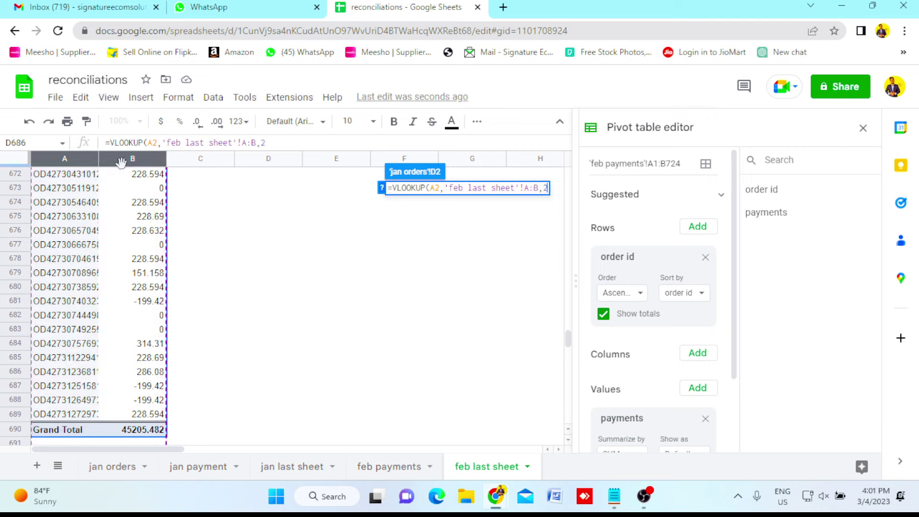
text(,)
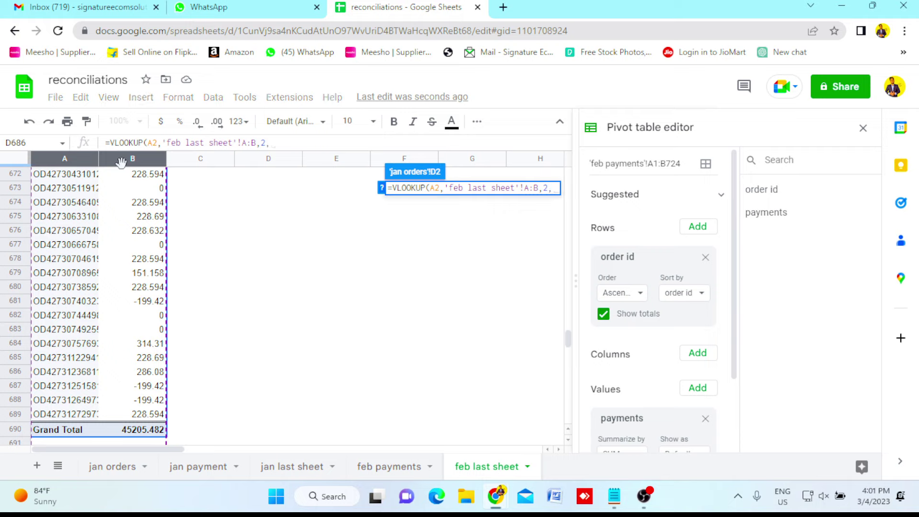
text(0)
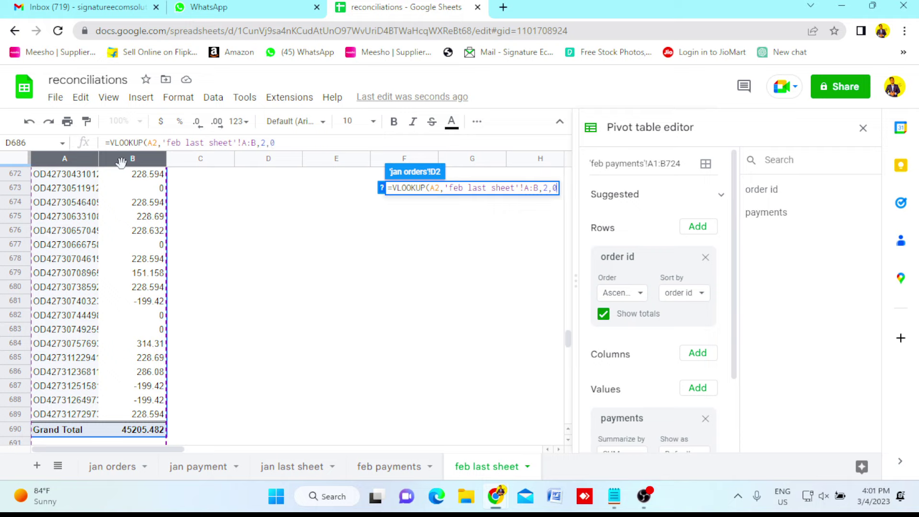
text())
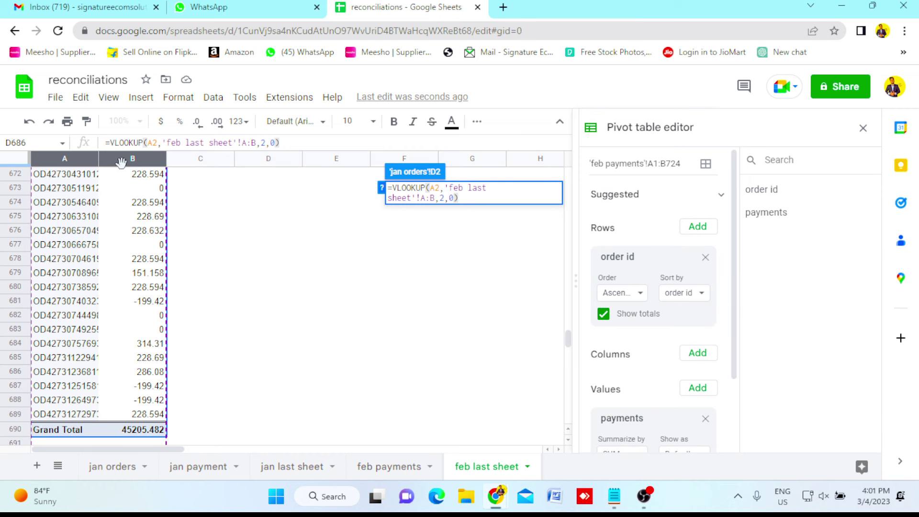
key(Return)
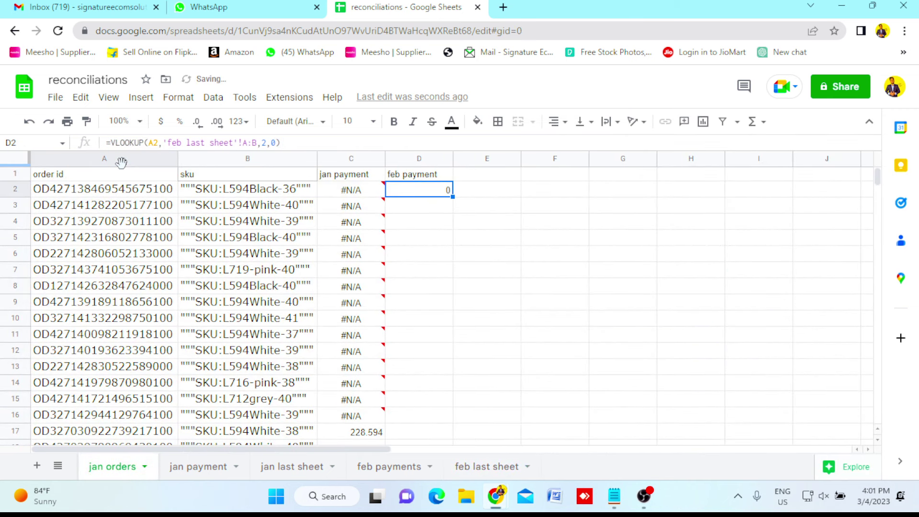
Review the jan payment lookup in C2 and the feb payment formula in D2.
click(488, 195)
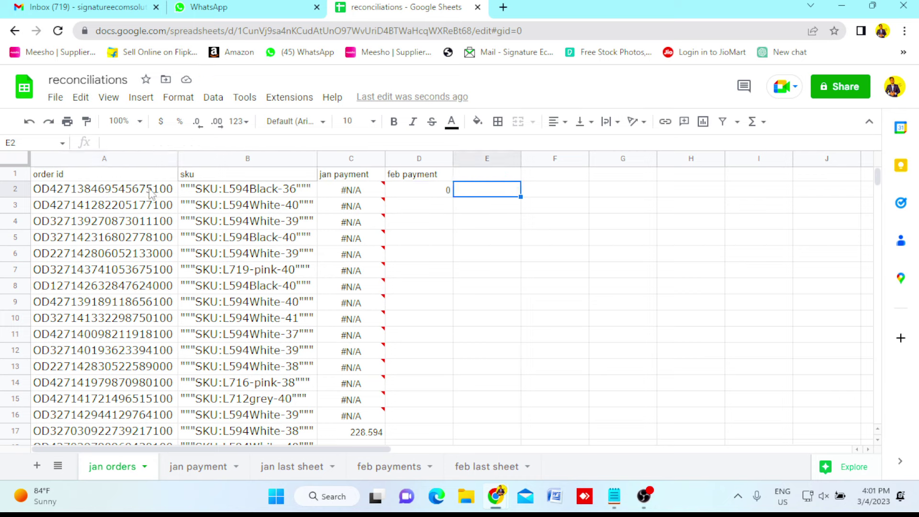
click(357, 196)
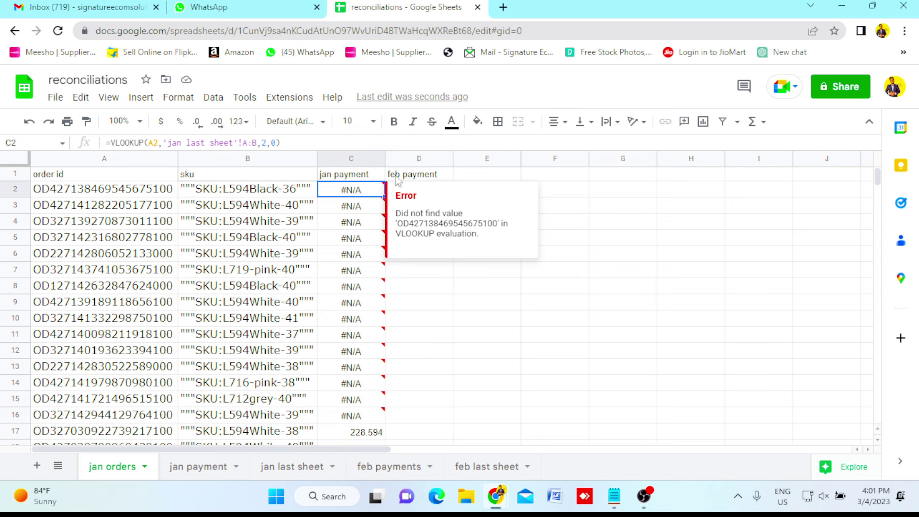
click(410, 178)
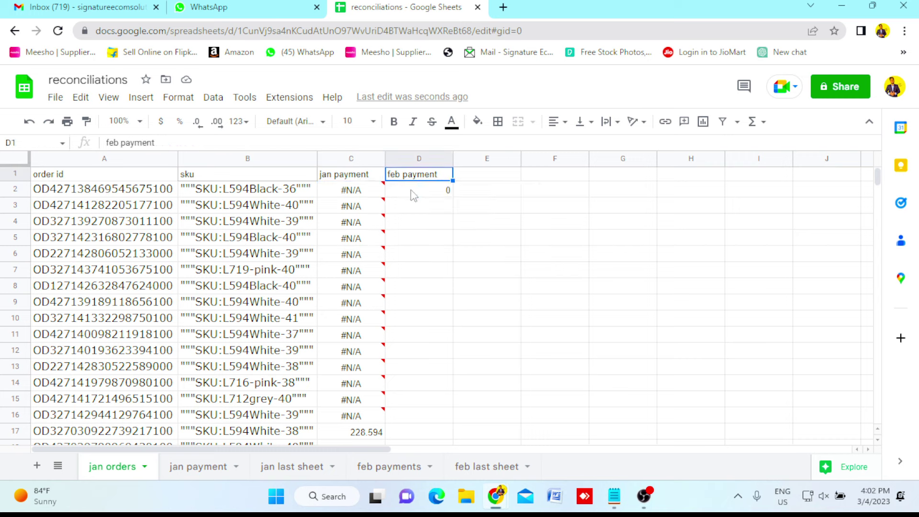
click(411, 189)
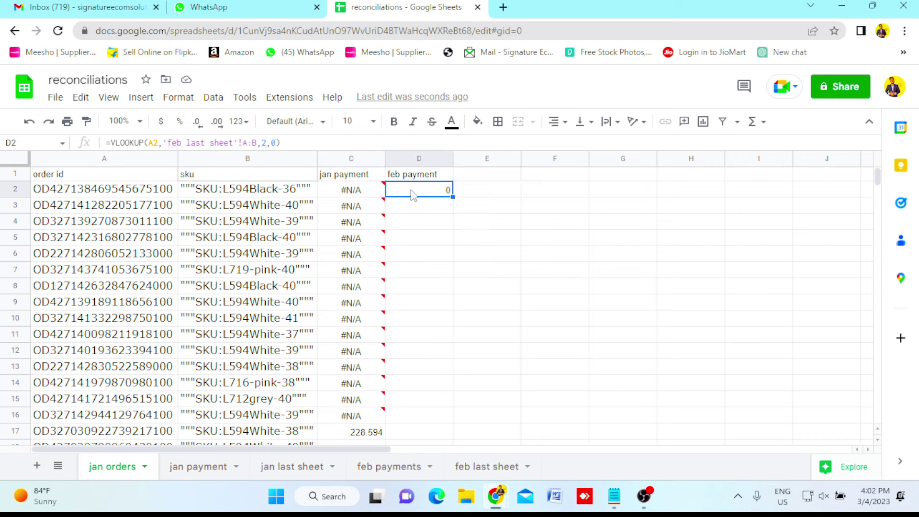
Search feb last sheet for the order id copied from A2 to confirm it exists.
click(149, 194)
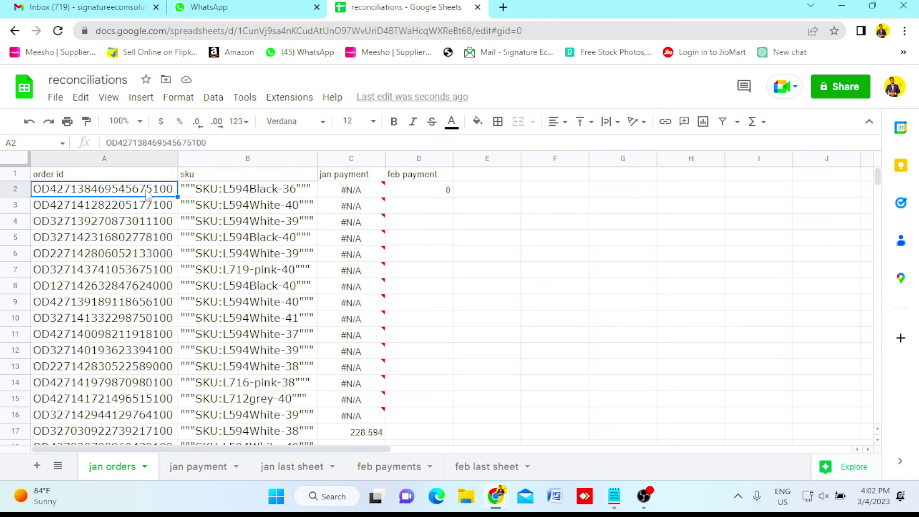
key(ctrl+c)
click(478, 474)
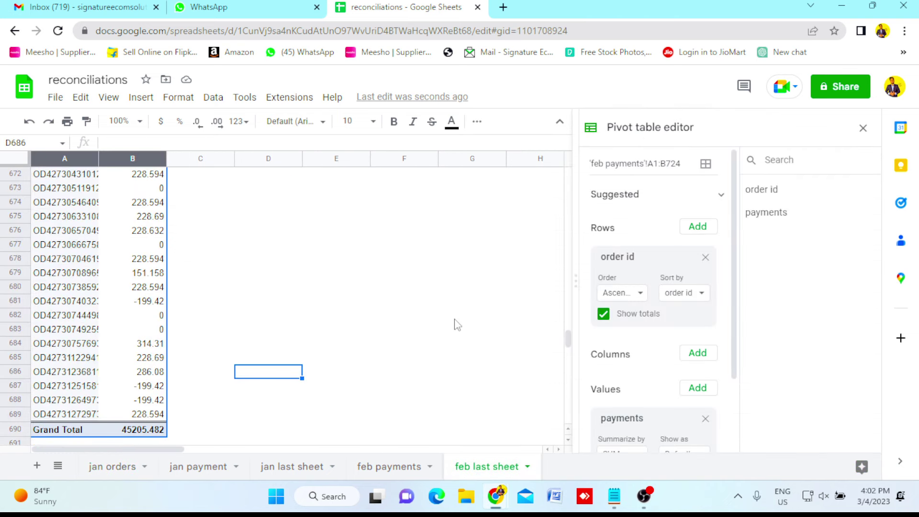
key(ctrl+f)
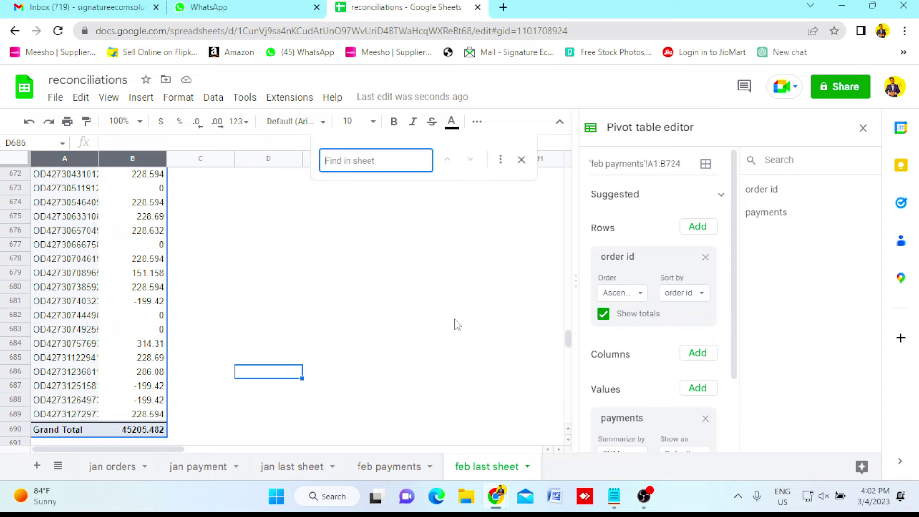
key(ctrl+v)
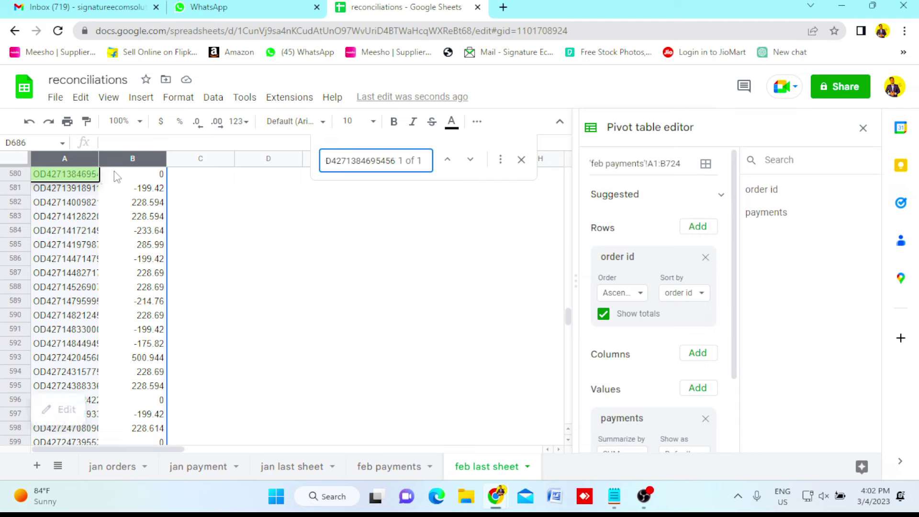
click(521, 162)
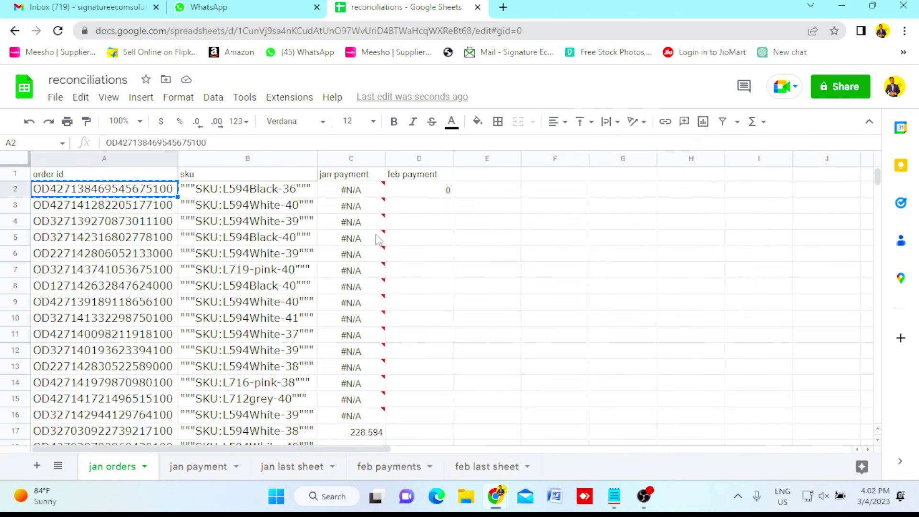
Copy the D2 feb payment VLOOKUP down column D through row 1332.
click(420, 192)
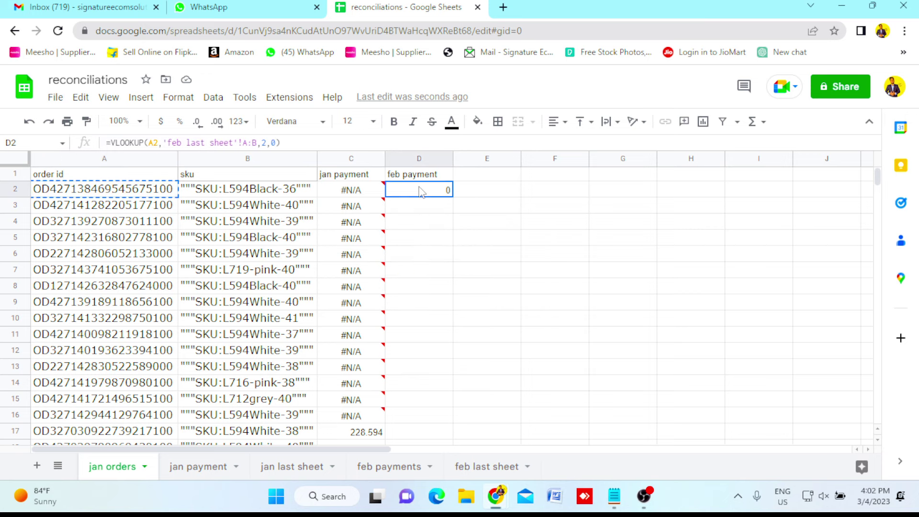
key(ctrl+c)
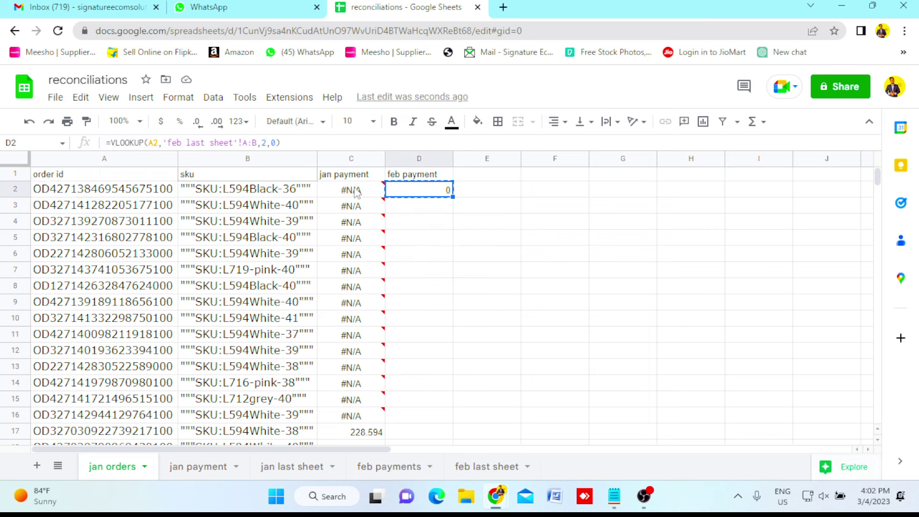
click(355, 192)
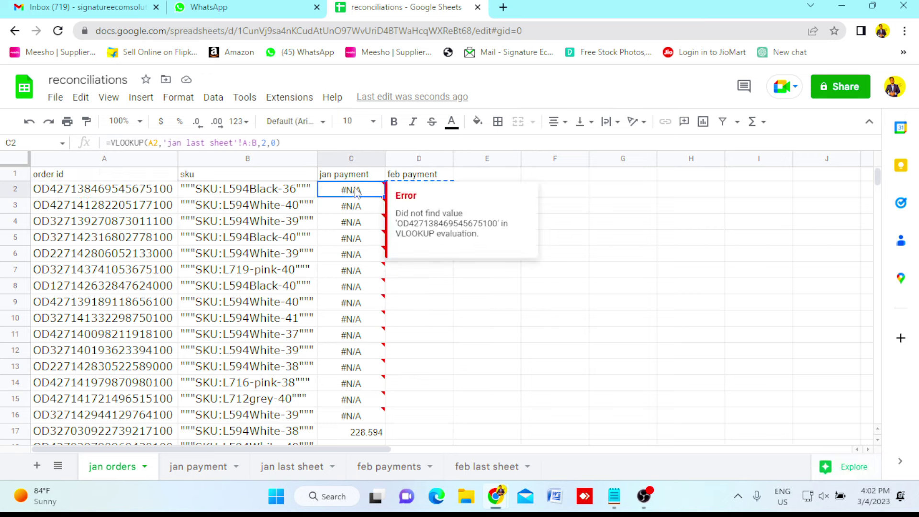
key(ctrl+Down)
key(Right)
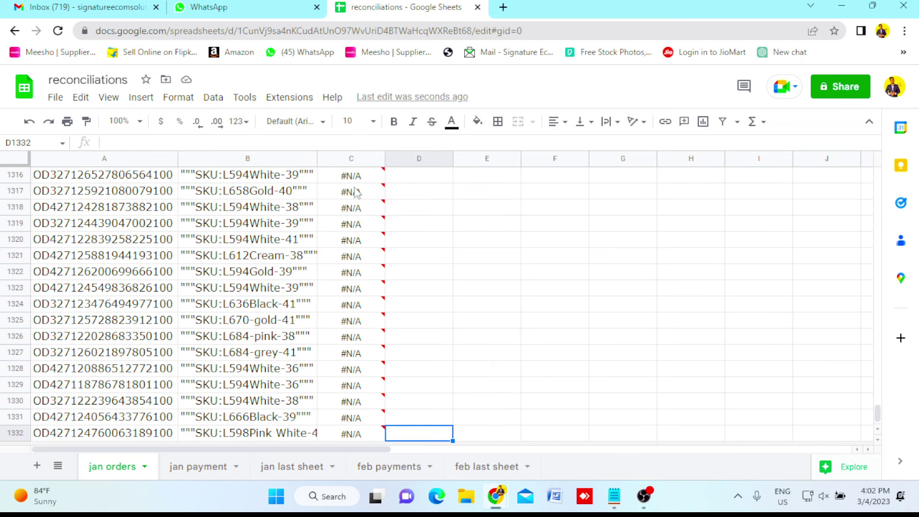
key(ctrl+shift+Up)
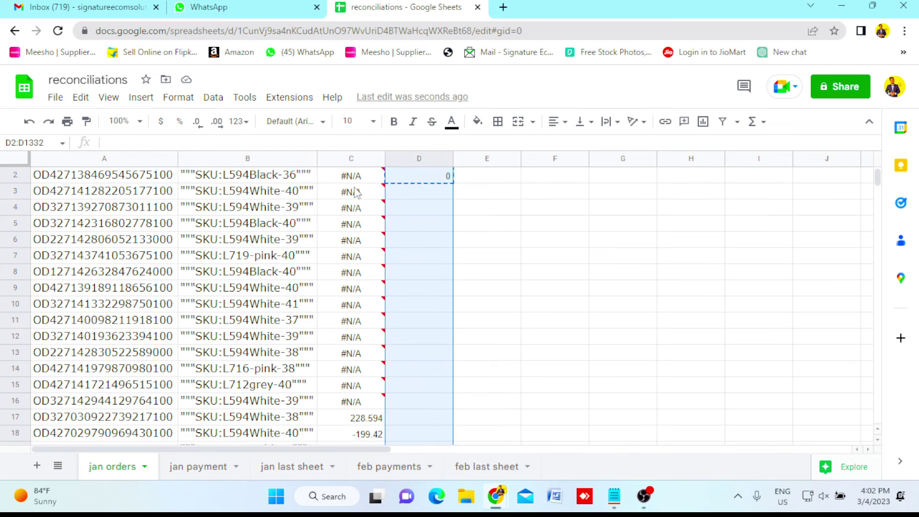
key(ctrl+v)
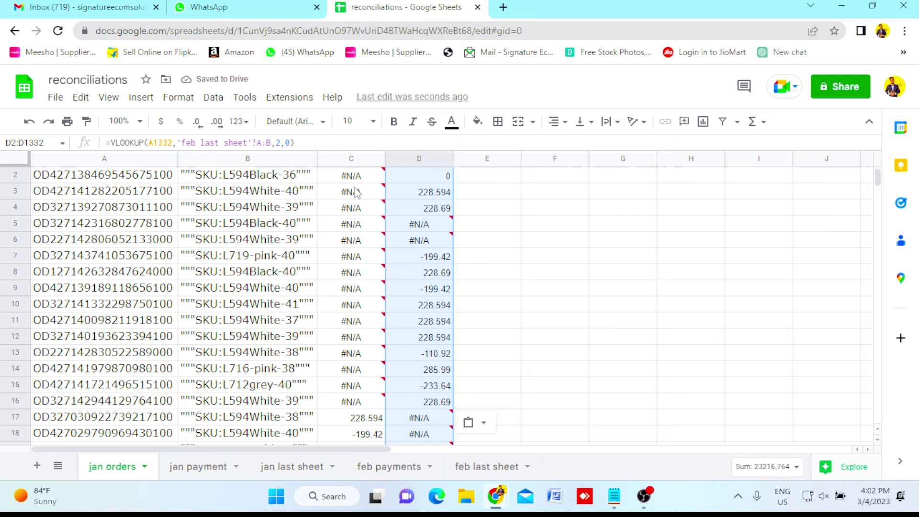
key(Up)
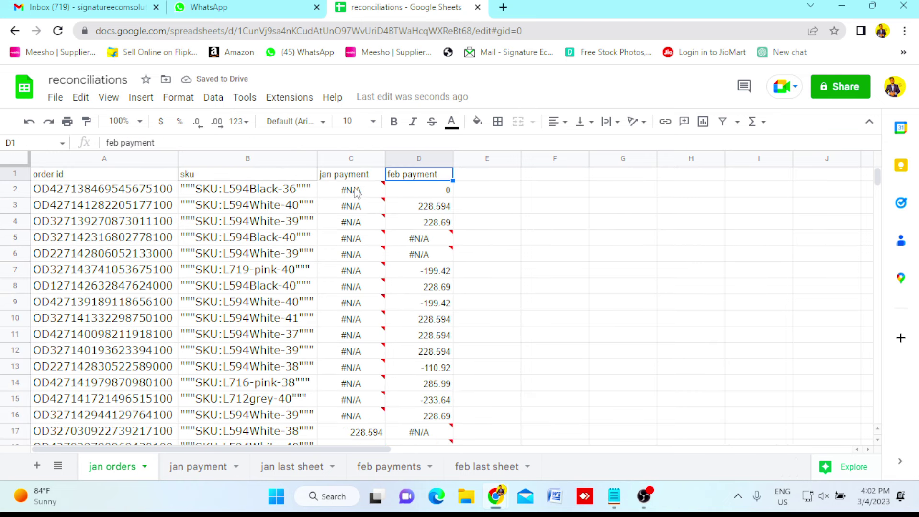
key(Down)
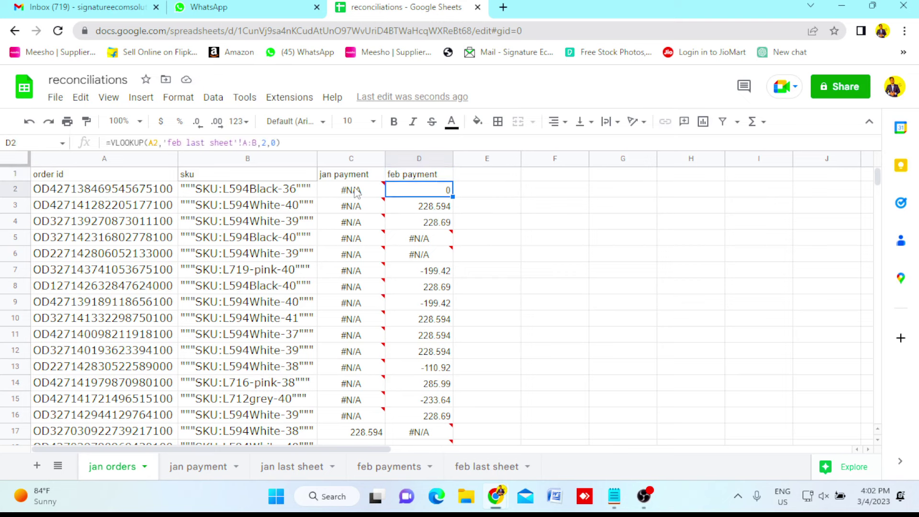
key(Left)
key(Down)
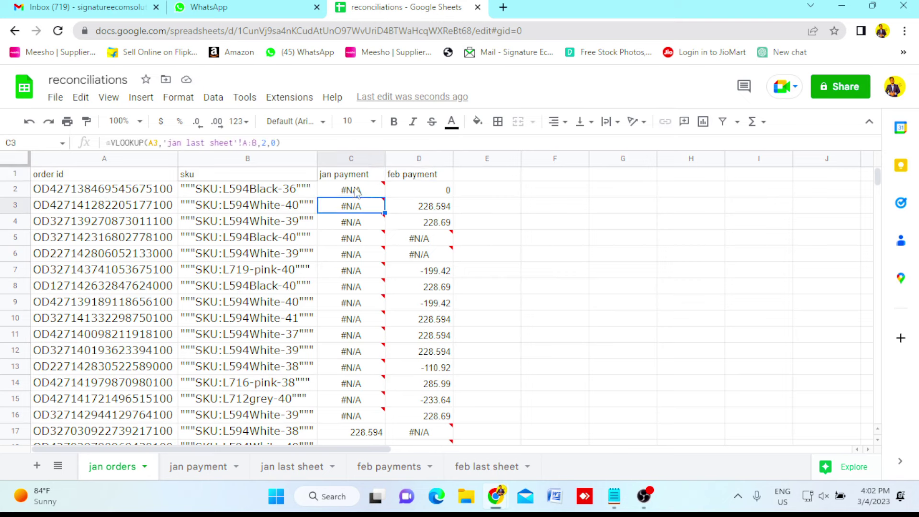
key(Right)
key(Left)
key(Down)
key(Down)
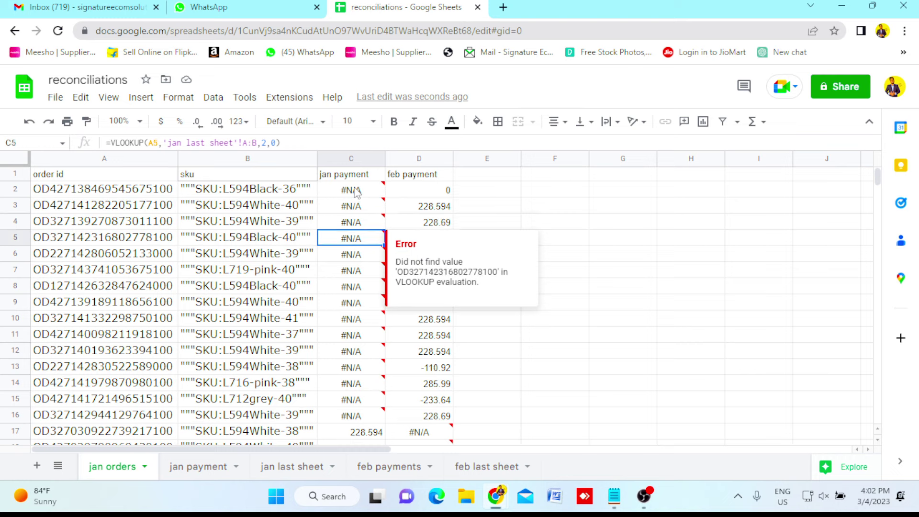
key(Right)
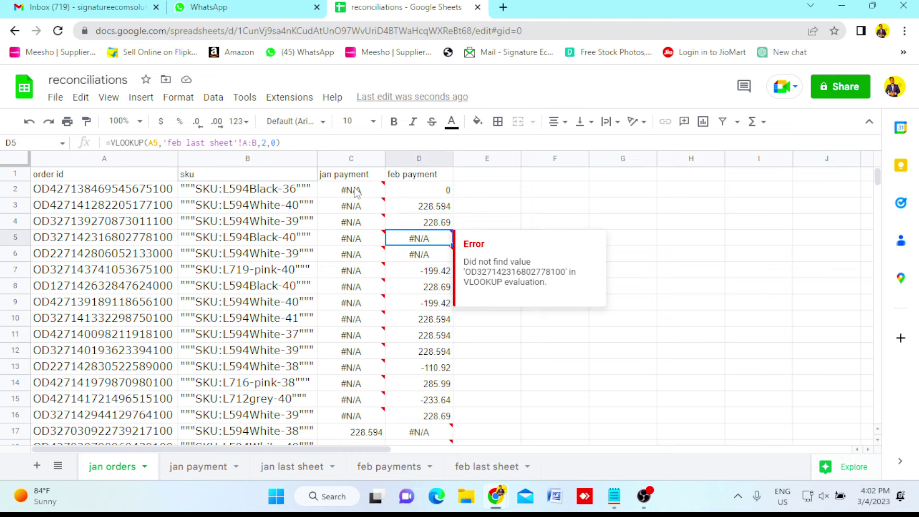
key(Left)
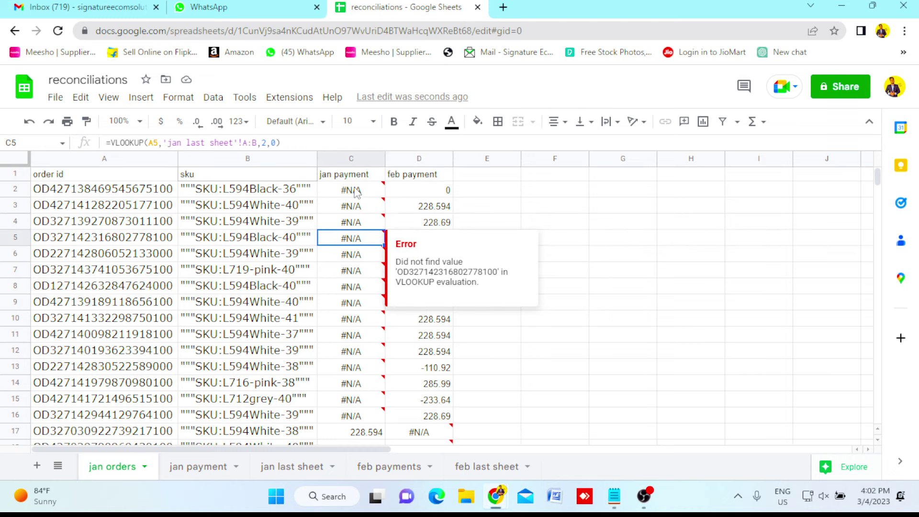
key(Left)
key(Left)
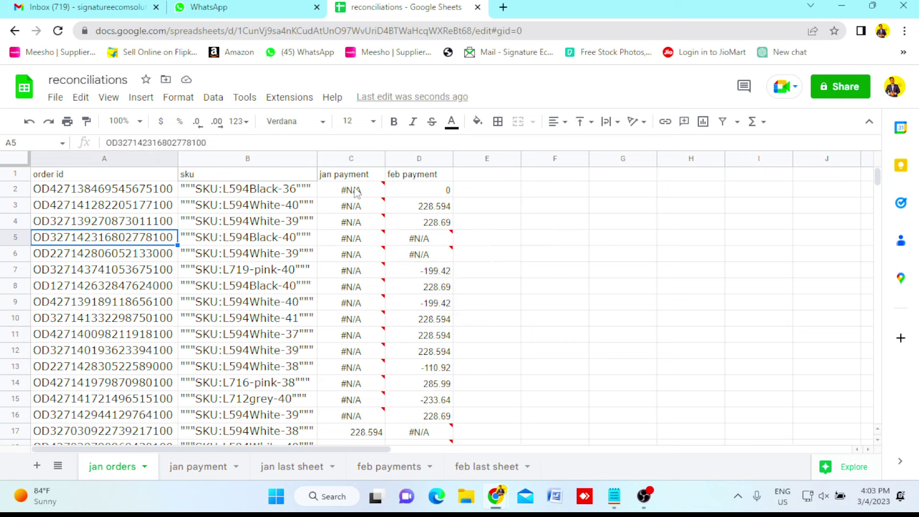
key(Right)
key(Right)
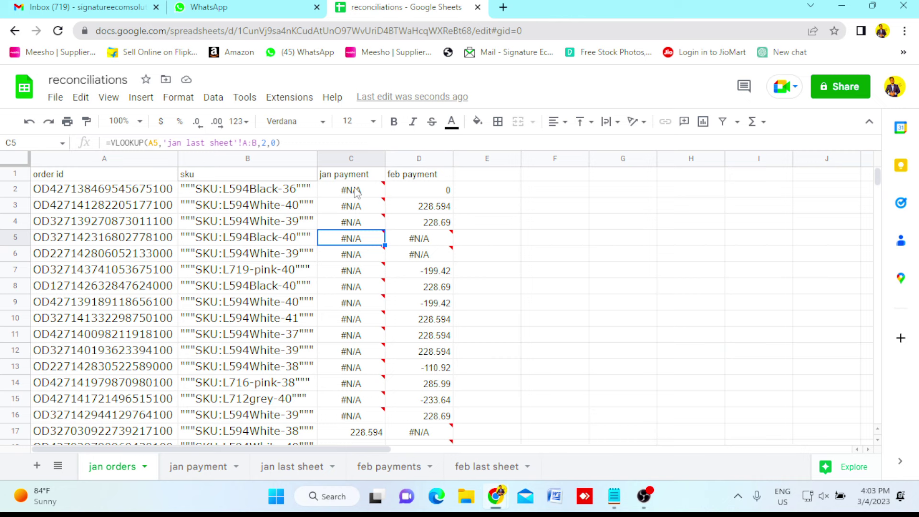
key(Right)
key(Down)
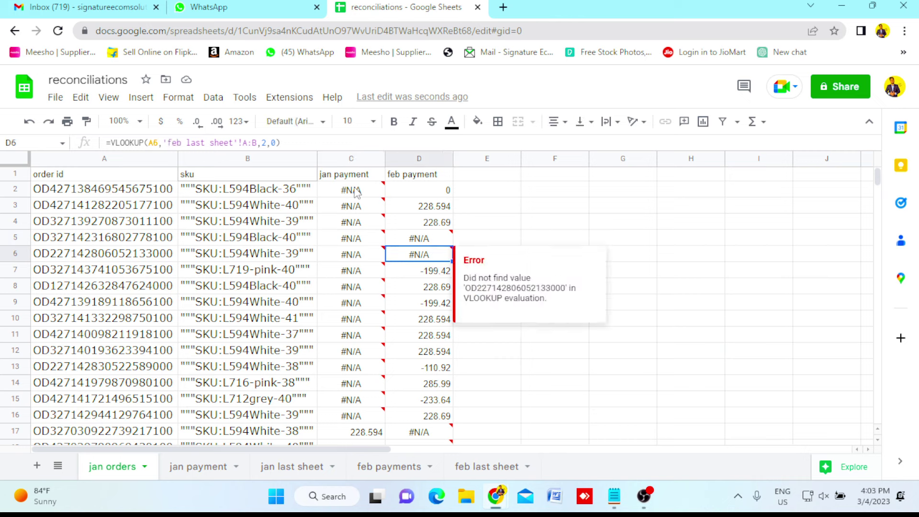
key(Down)
key(Down)
key(Down)
key(Down)
key(Down)
key(Down)
key(Down)
key(Down)
key(Down)
key(Down)
key(Down)
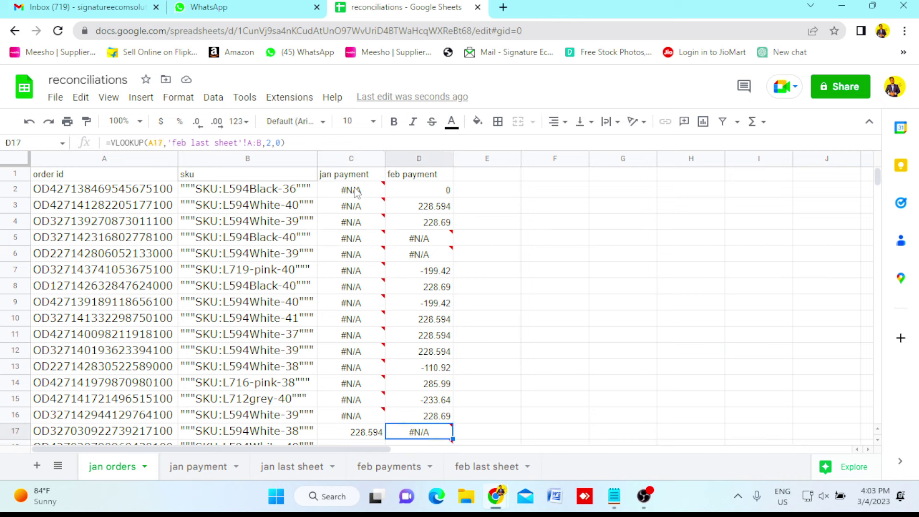
key(Left)
key(Right)
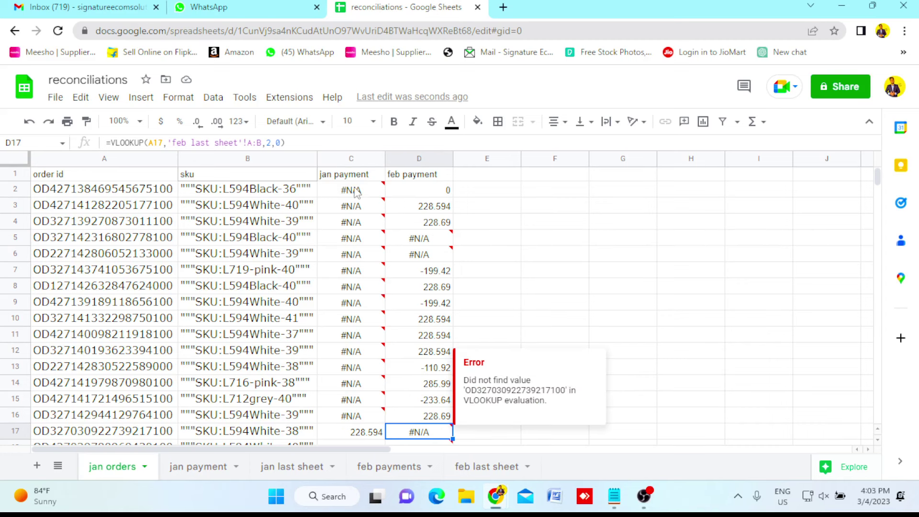
key(Down)
key(Down)
key(Down)
key(Down)
key(Down)
key(Down)
key(Down)
key(Down)
key(Down)
key(Down)
key(Down)
key(Down)
key(Down)
key(Down)
key(Down)
key(Down)
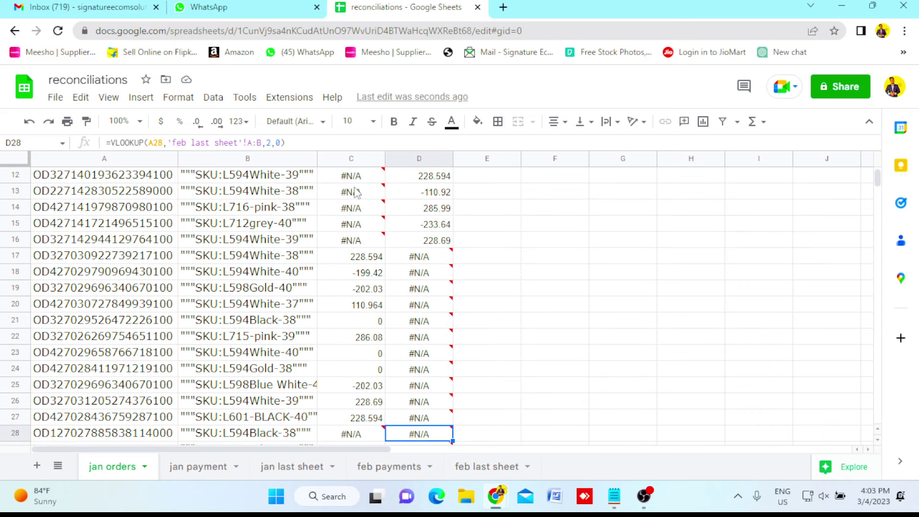
key(Down)
key(Down)
key(Down)
key(Down)
key(Down)
key(Down)
key(Down)
key(Down)
key(Down)
key(Down)
key(Down)
key(Down)
key(Down)
key(Down)
key(Down)
key(Down)
key(Down)
key(Down)
key(Down)
key(Down)
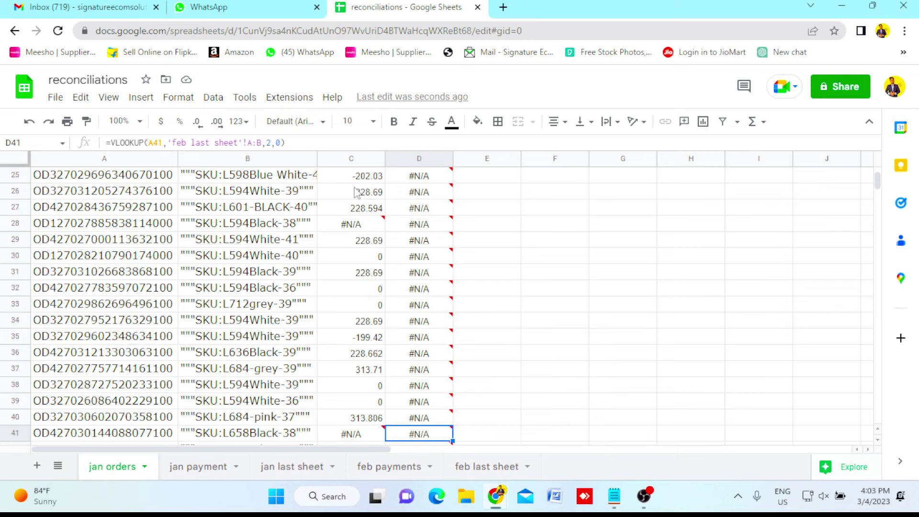
key(Up)
key(Up)
key(Up)
key(Up)
key(Up)
key(Up)
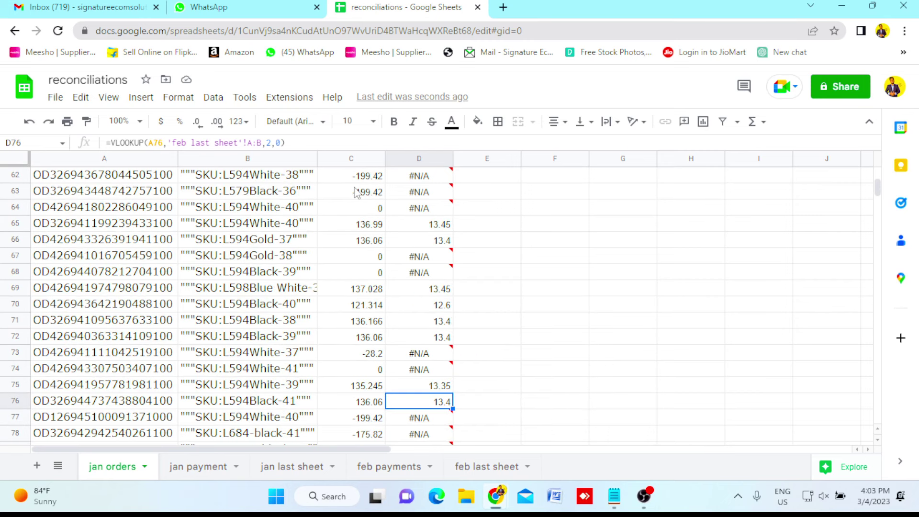
key(Up)
key(Up)
key(Up)
key(Up)
key(Up)
key(Up)
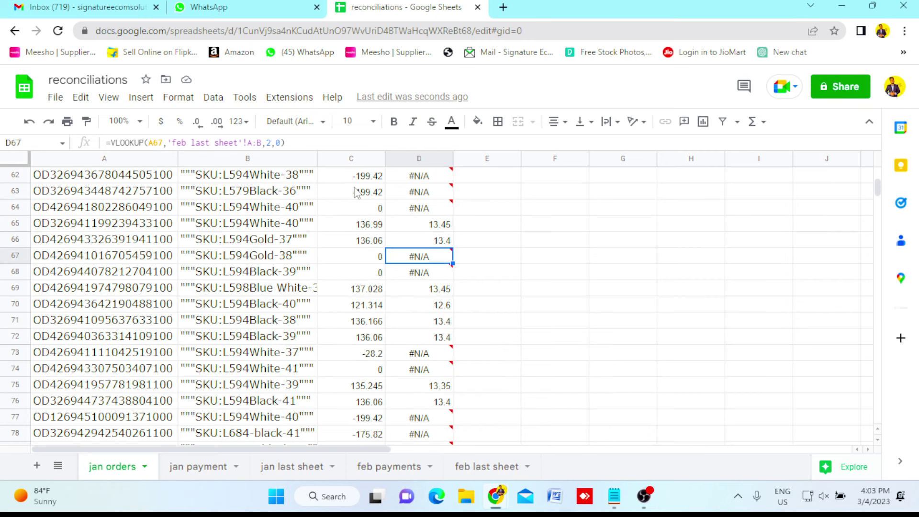
key(Left)
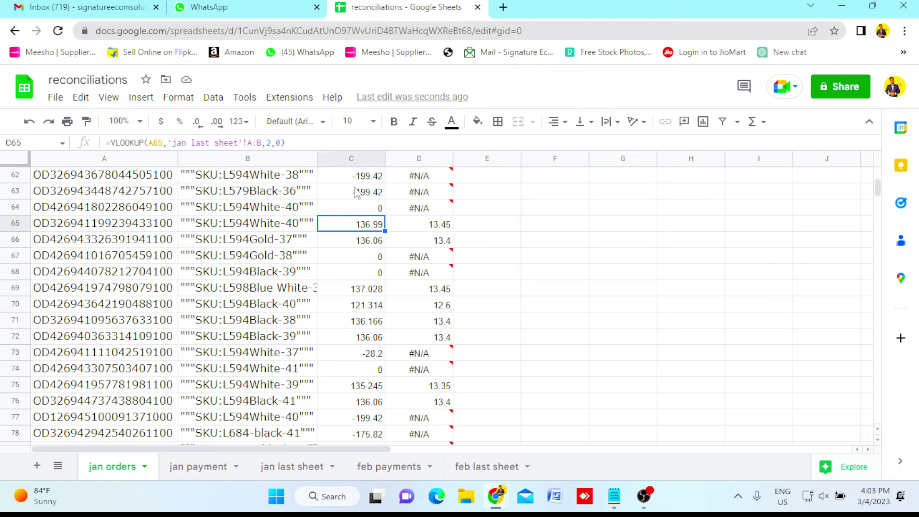
key(Right)
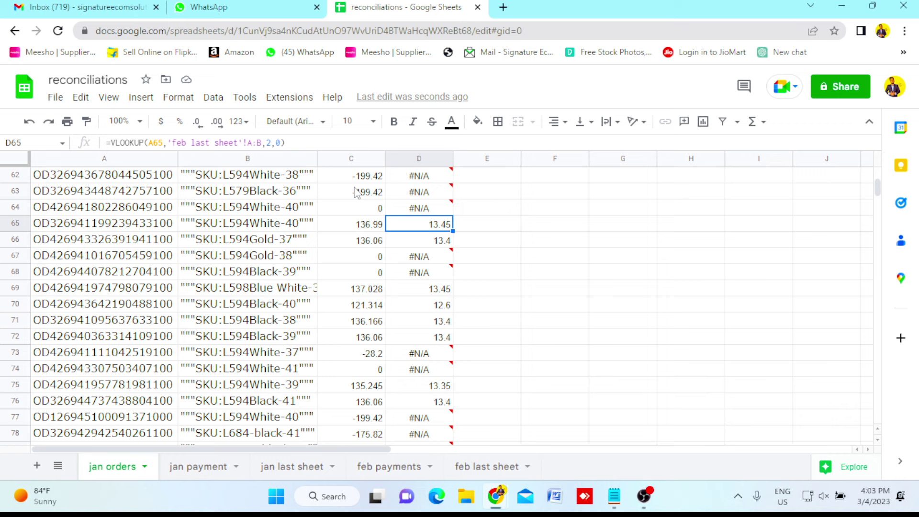
key(Down)
key(Down)
key(Down)
key(Down)
key(Down)
key(Down)
key(Down)
key(Down)
key(Down)
key(Down)
key(Down)
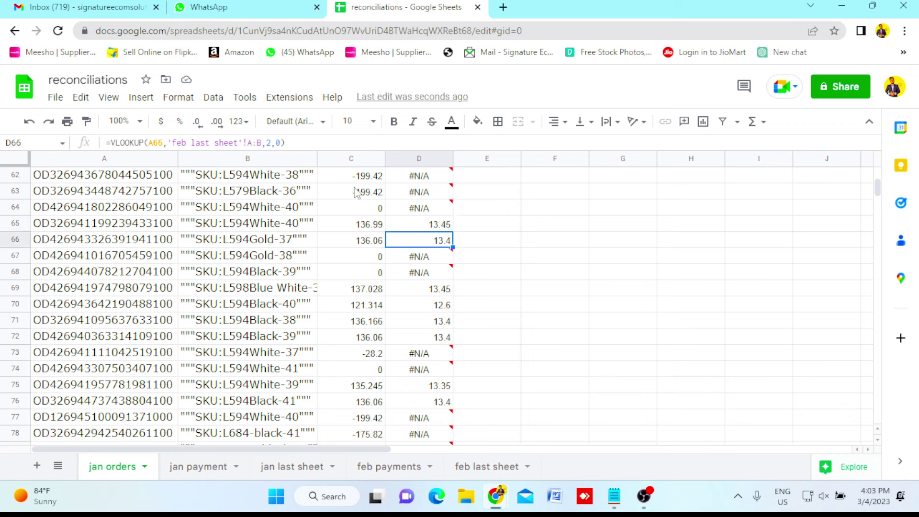
key(Down)
key(Down)
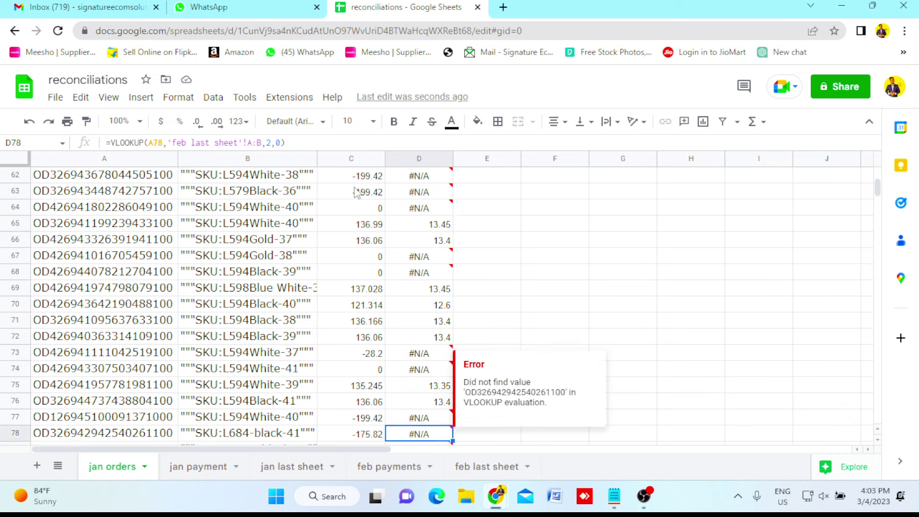
key(Up)
key(Up)
key(Up)
key(Left)
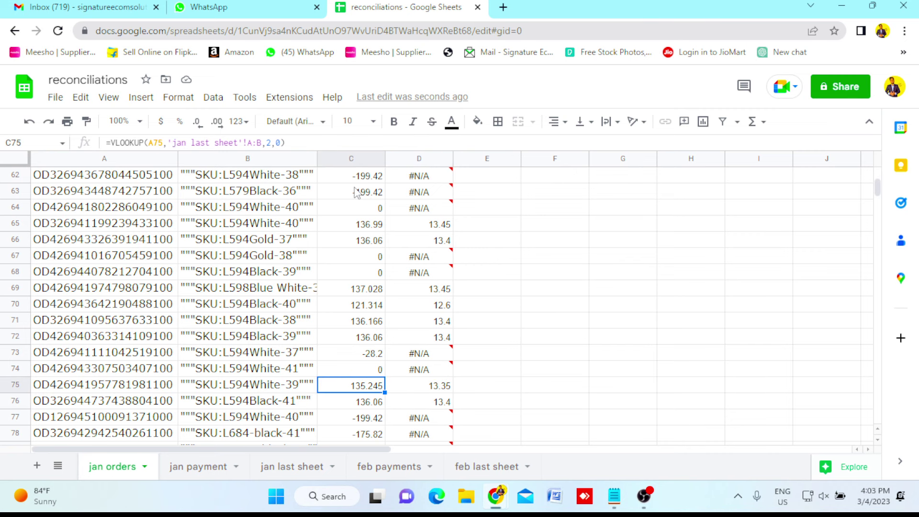
key(Right)
key(ctrl+Up)
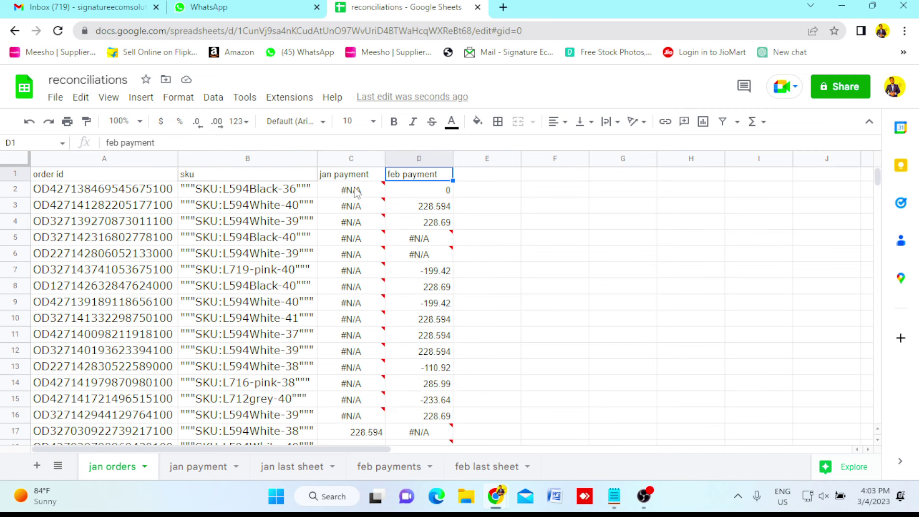
Type the heading 'net payment' into cell E1.
click(484, 177)
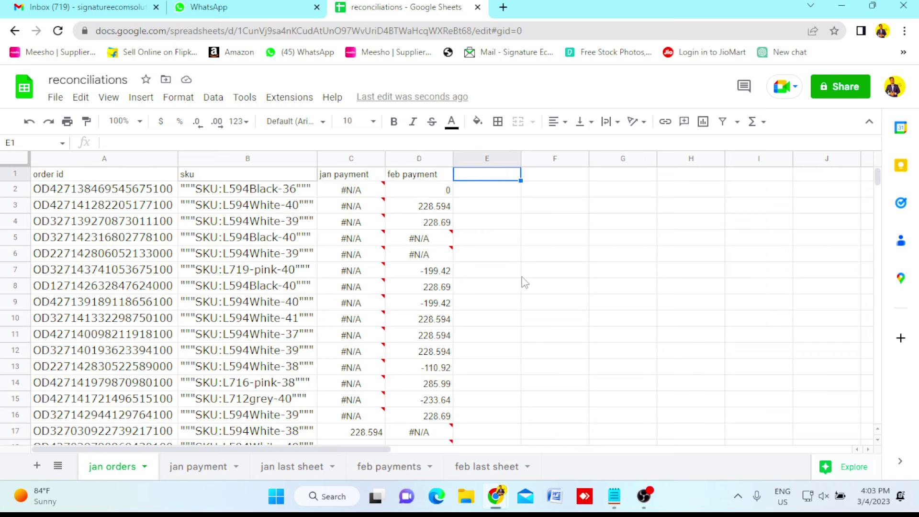
text(net pay)
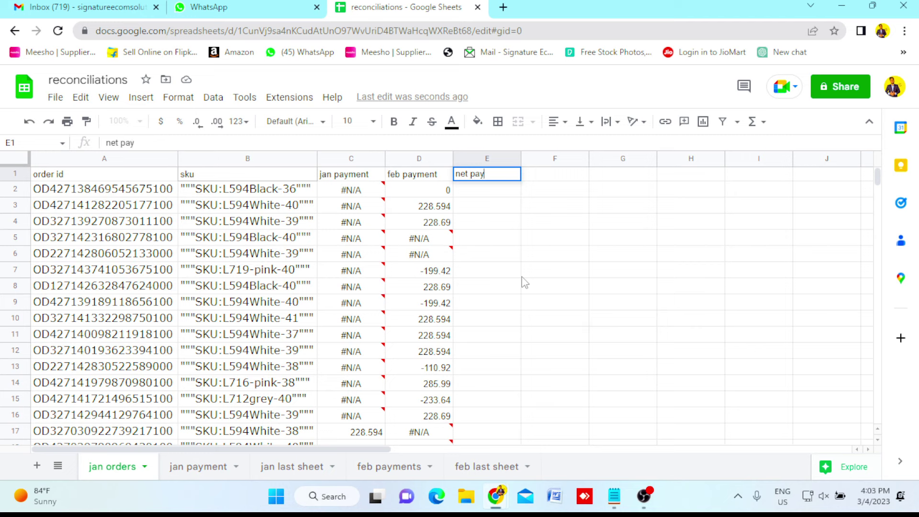
text(ment)
key(Return)
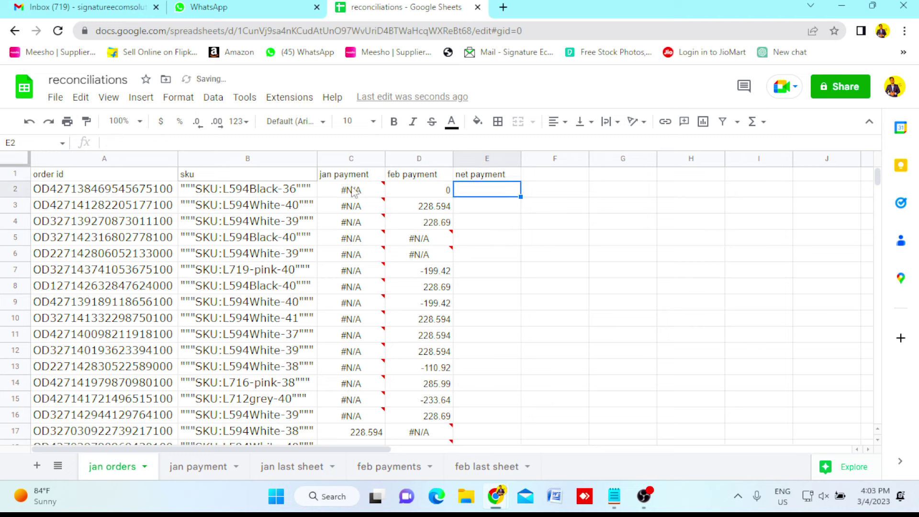
mouse_move(355, 192)
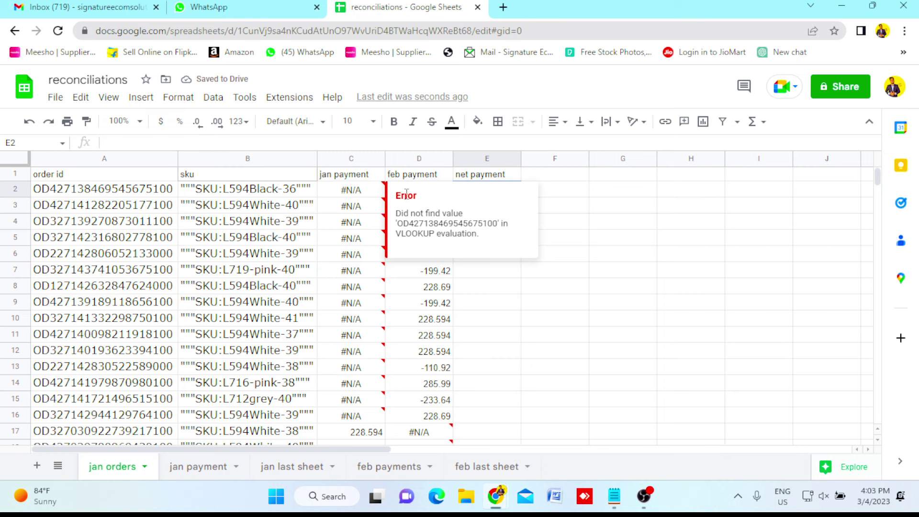
click(585, 191)
click(484, 198)
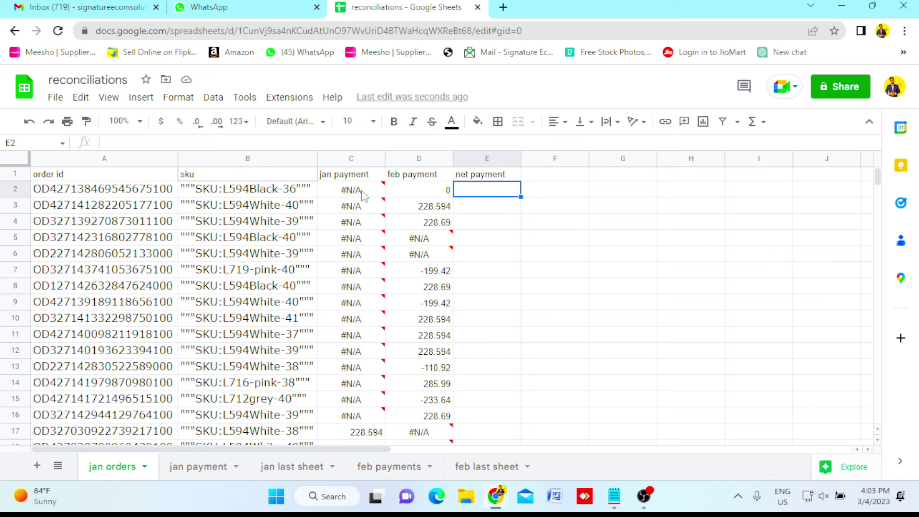
mouse_move(364, 194)
key(Left)
key(Left)
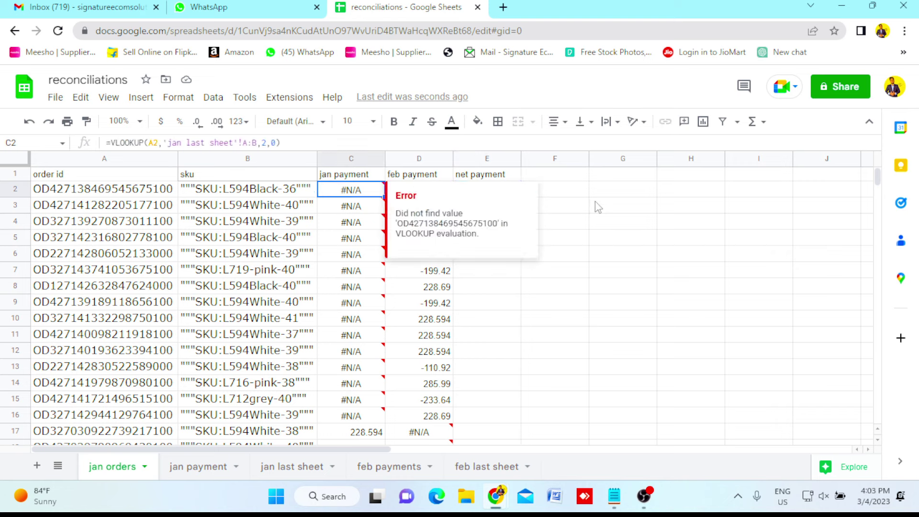
click(597, 207)
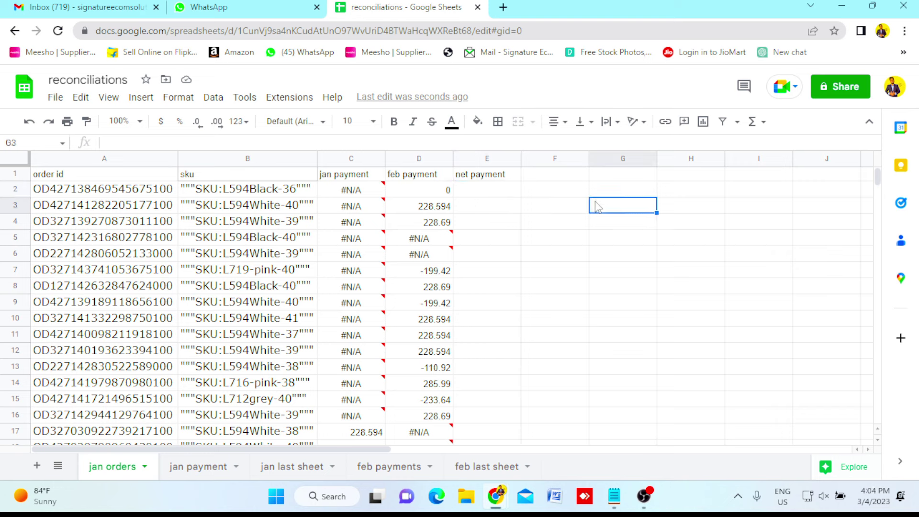
click(483, 192)
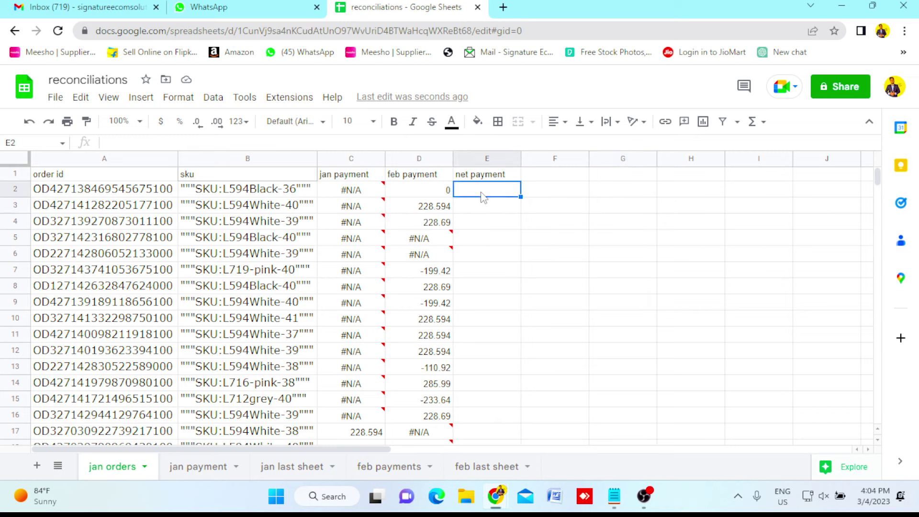
mouse_move(357, 195)
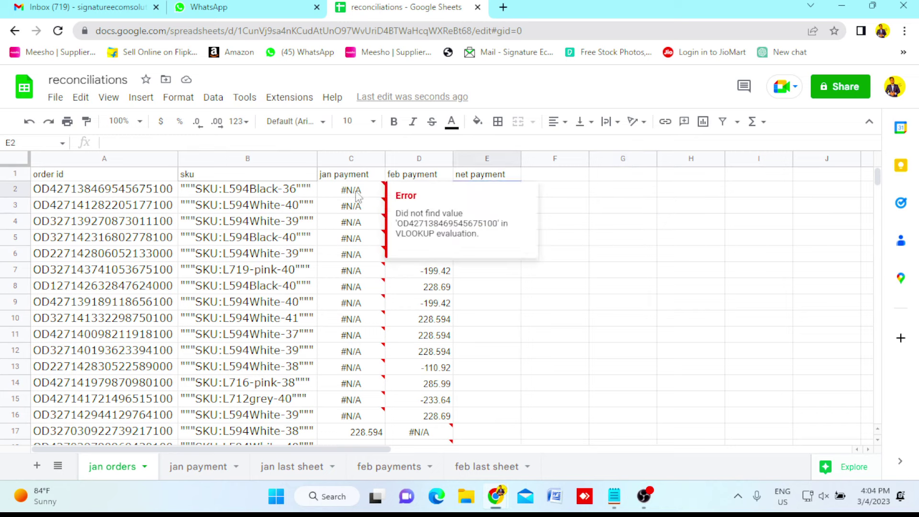
click(540, 204)
click(489, 191)
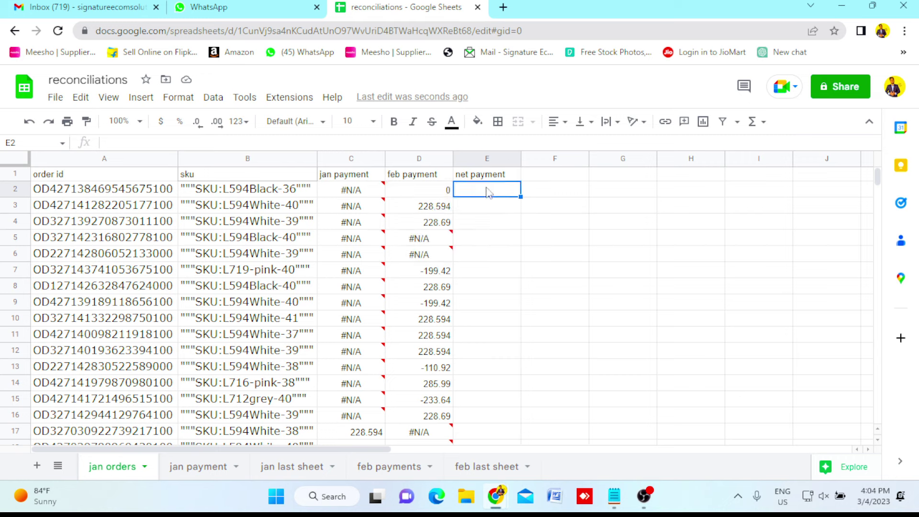
Enter =SUMIF(C2:D2,"<>#N/A") in E2, correcting the parse error along the way.
text(=s)
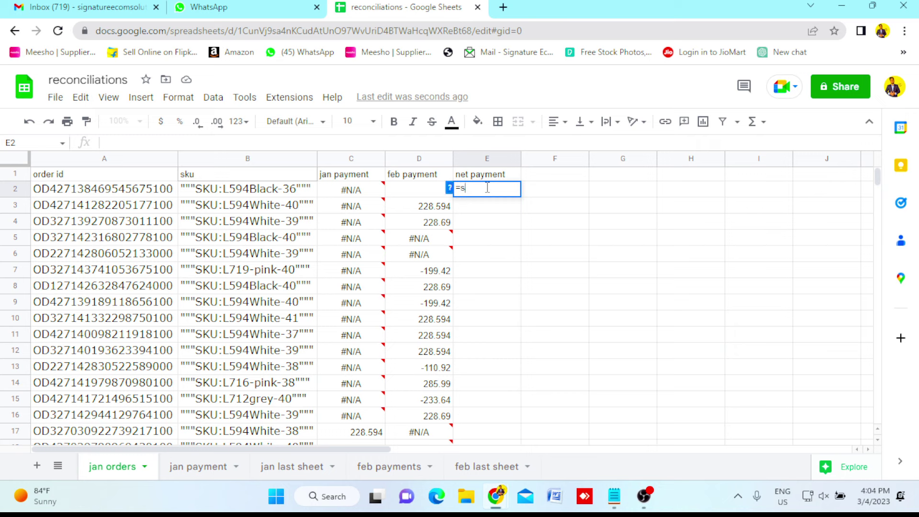
text(umif)
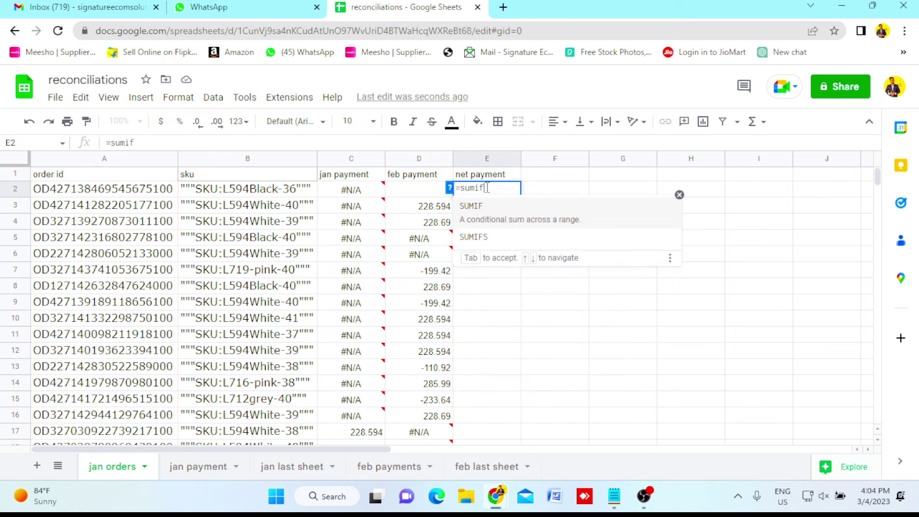
click(495, 220)
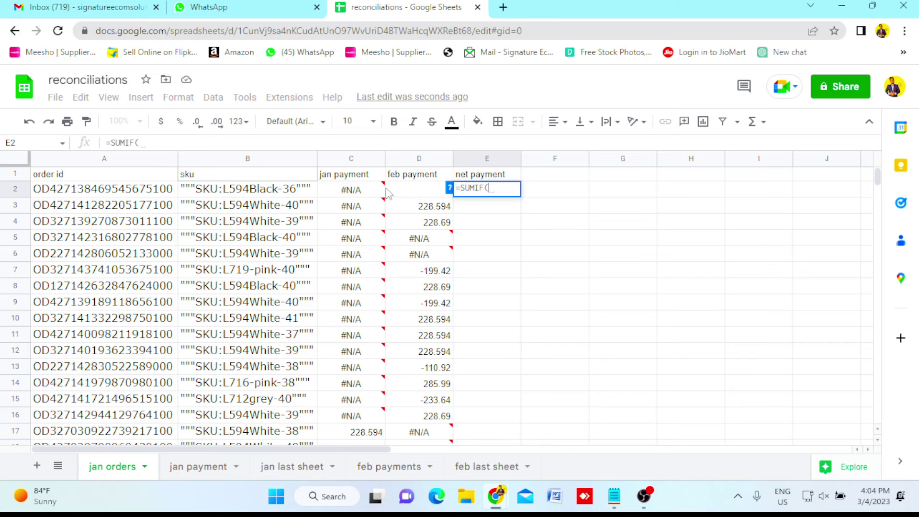
click(360, 193)
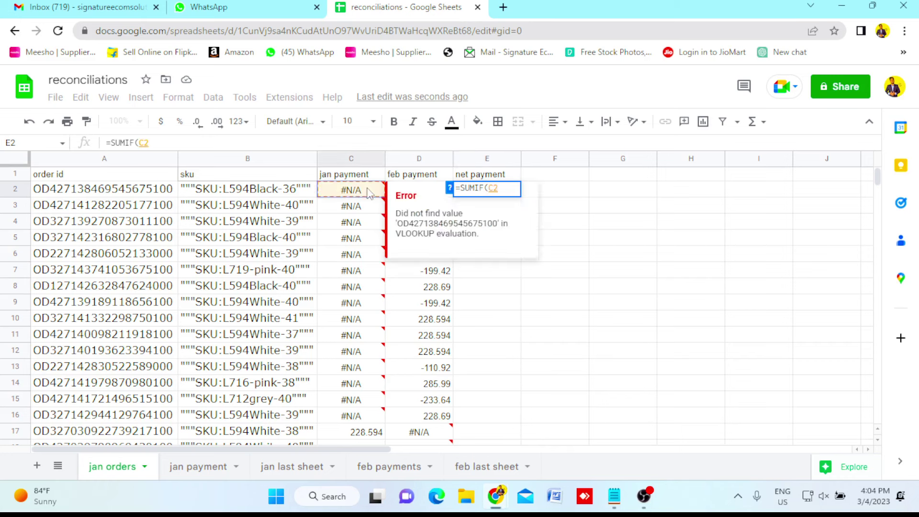
text(:)
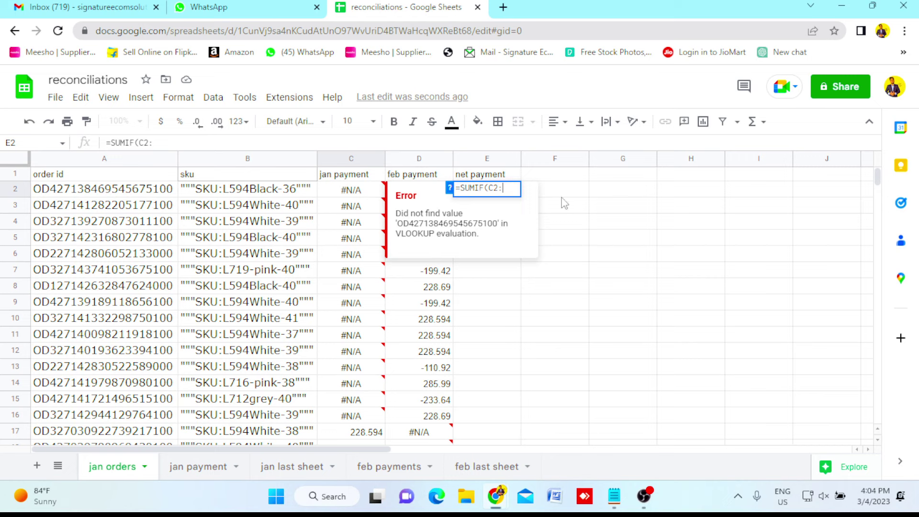
key(Tab)
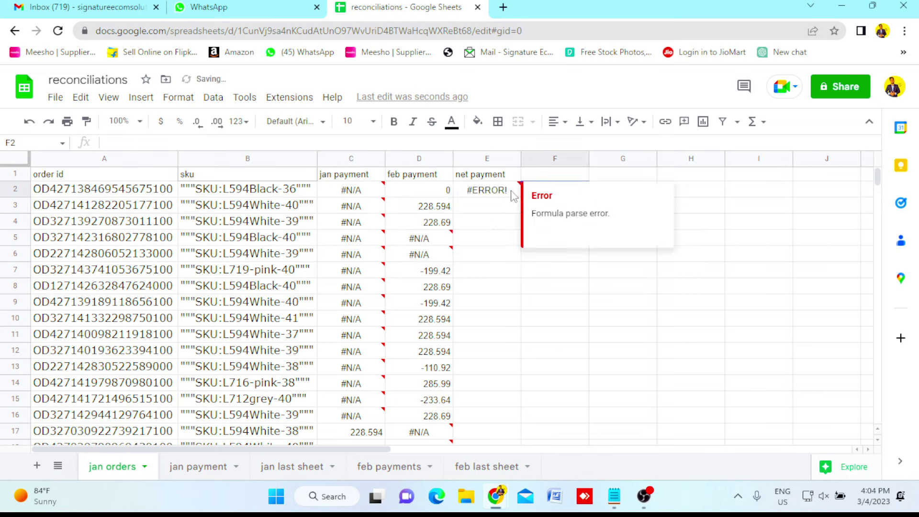
click(512, 190)
double_click(512, 190)
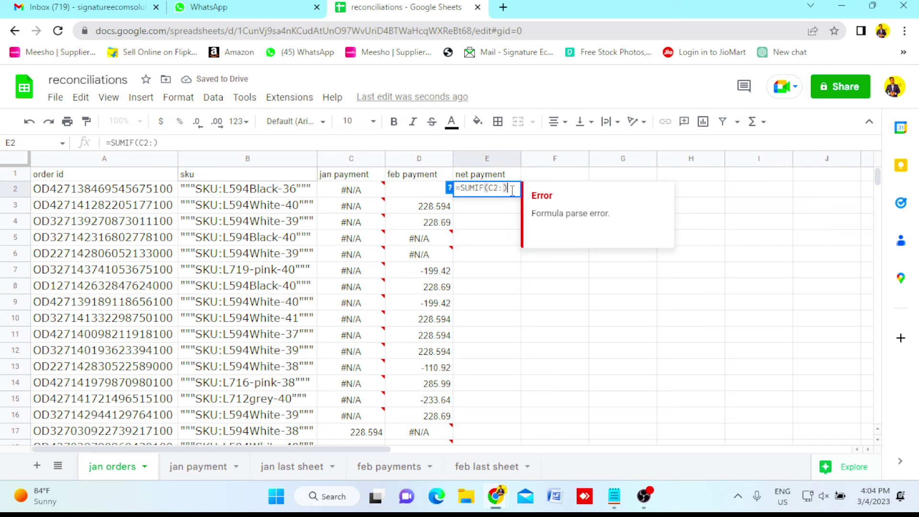
key(BackSpace)
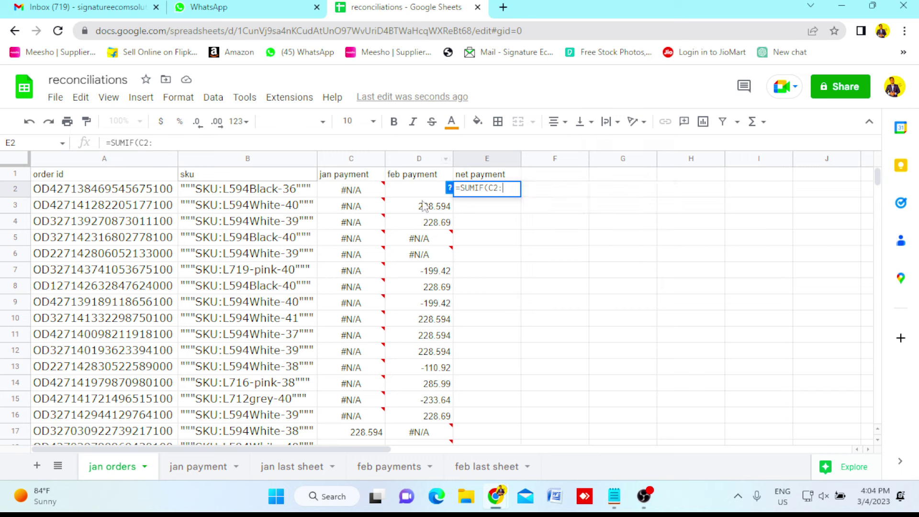
text(D2)
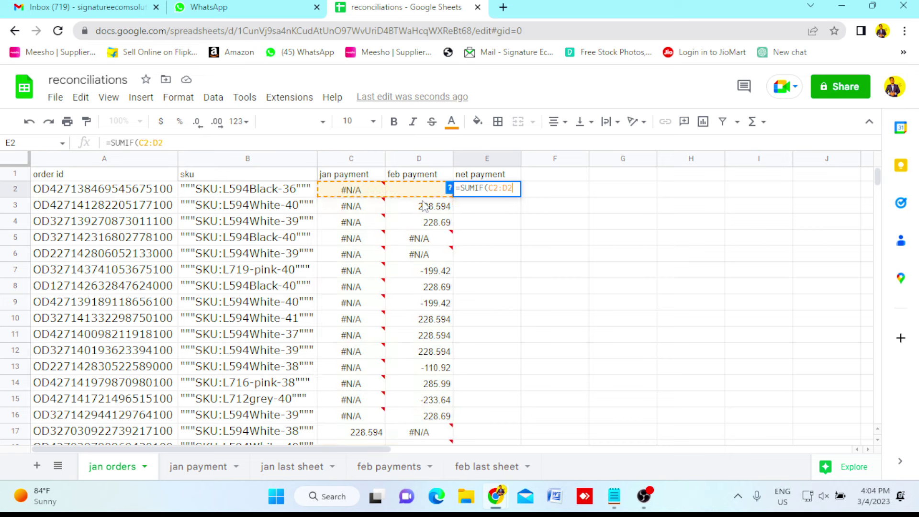
text(,)
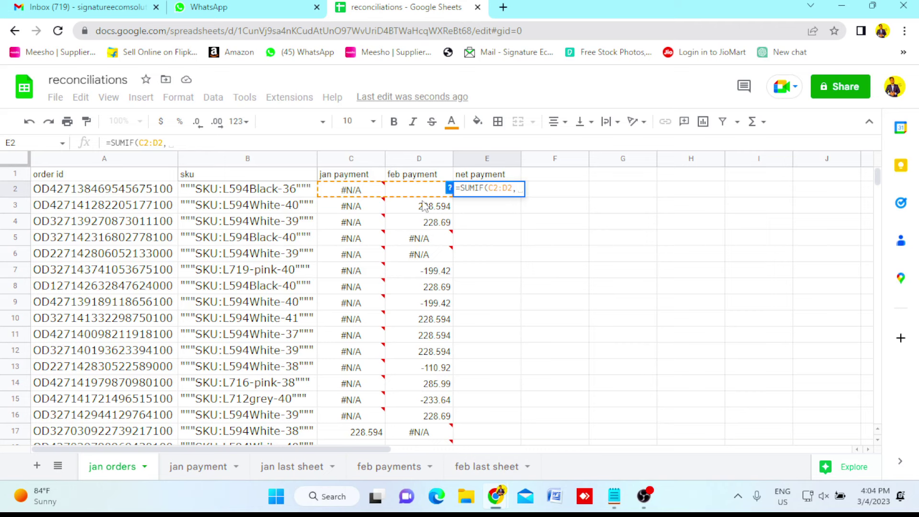
text(")
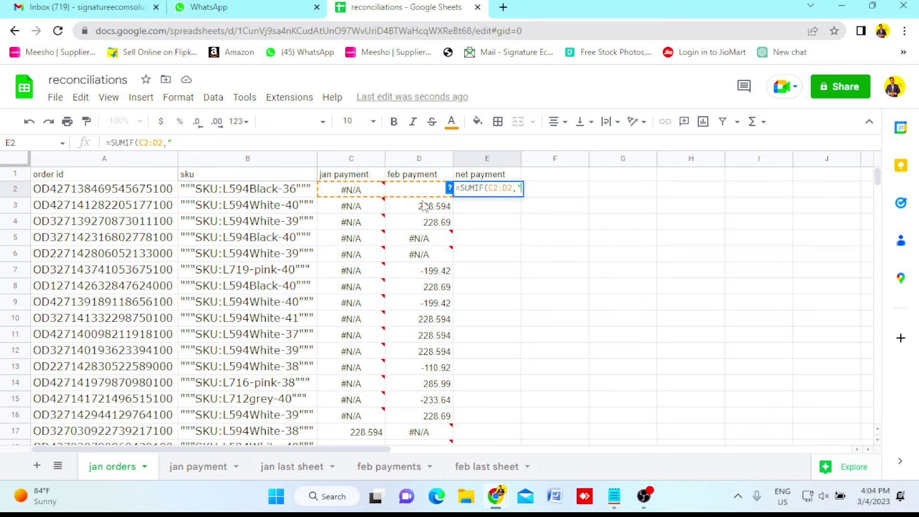
text(<>#N/)
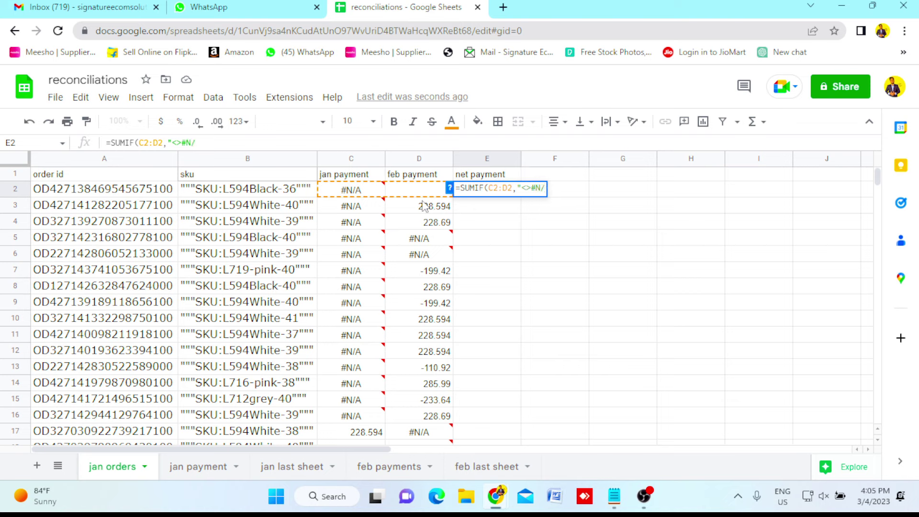
text(A"))
key(Return)
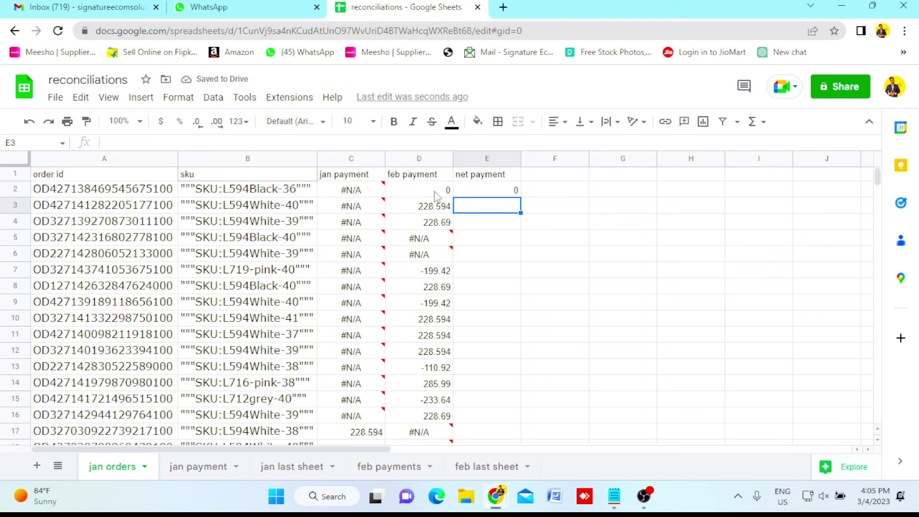
Copy the E2 net payment SUMIF down column E through row 1332.
click(411, 191)
click(369, 194)
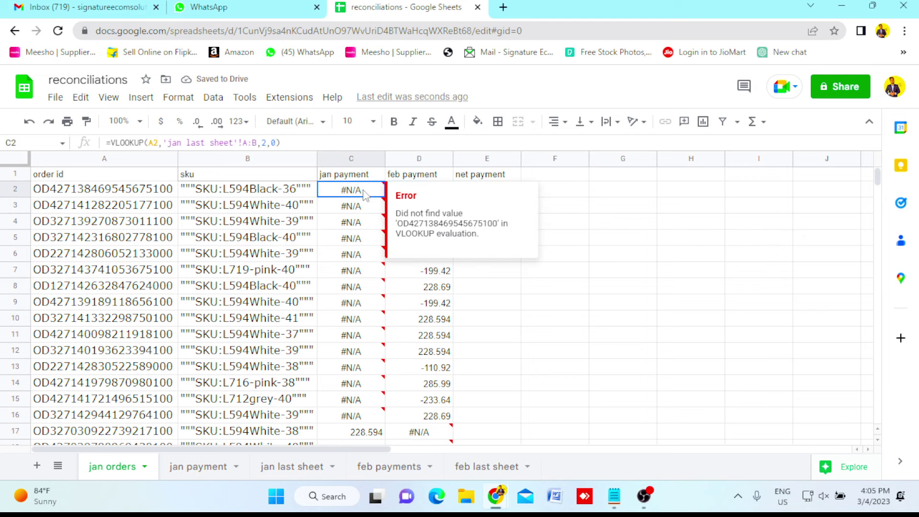
click(564, 195)
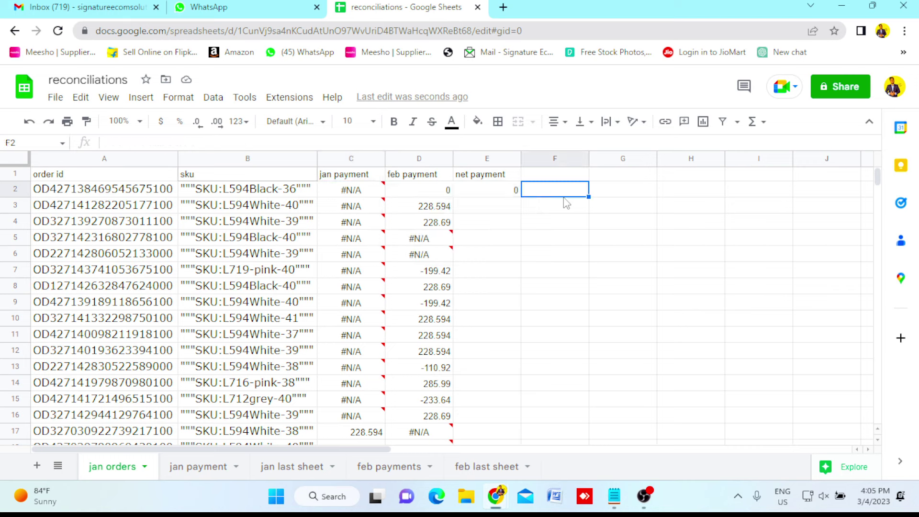
click(507, 195)
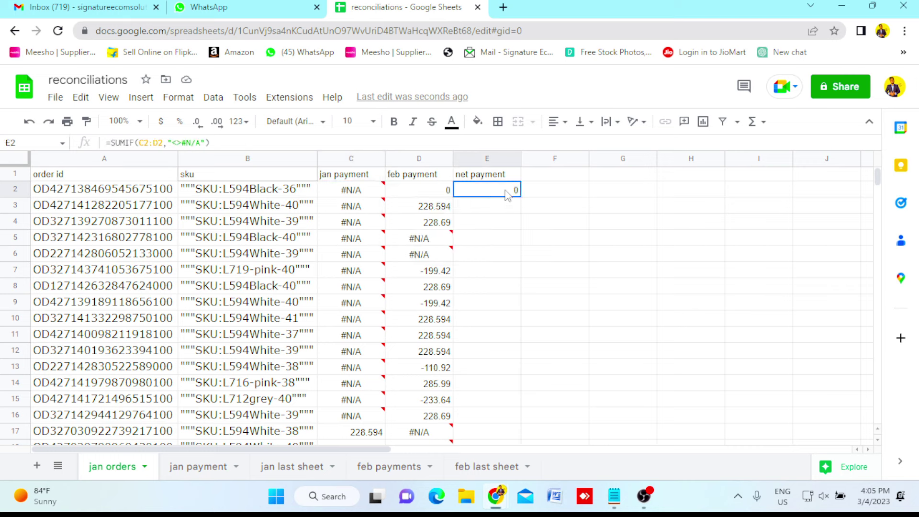
key(ctrl+c)
click(436, 191)
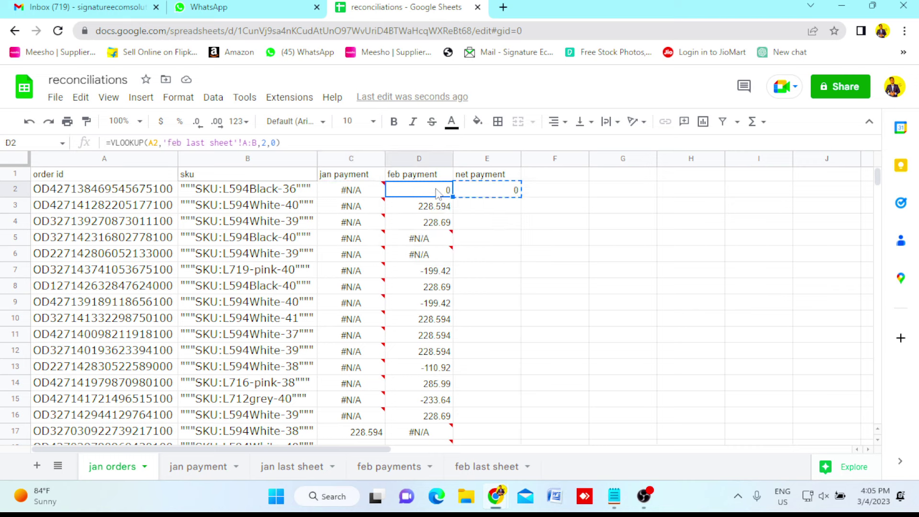
key(ctrl+Down)
key(Right)
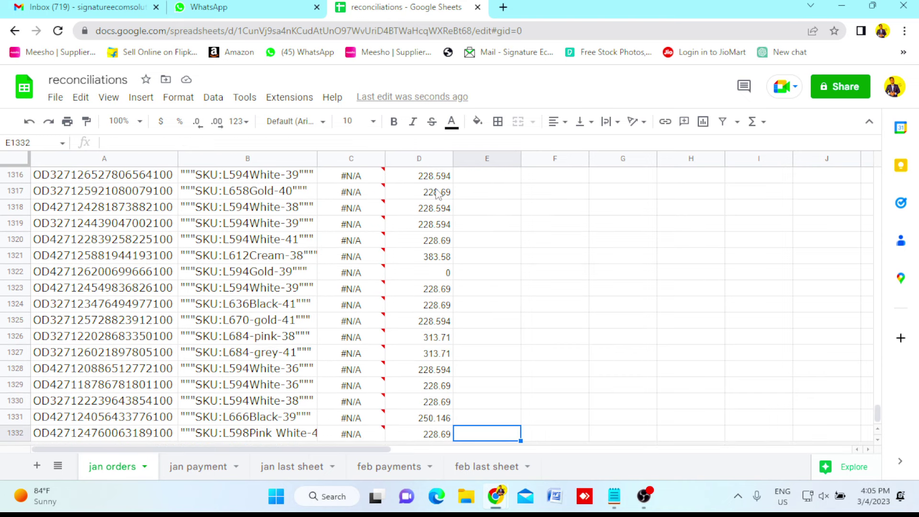
key(ctrl+shift+Up)
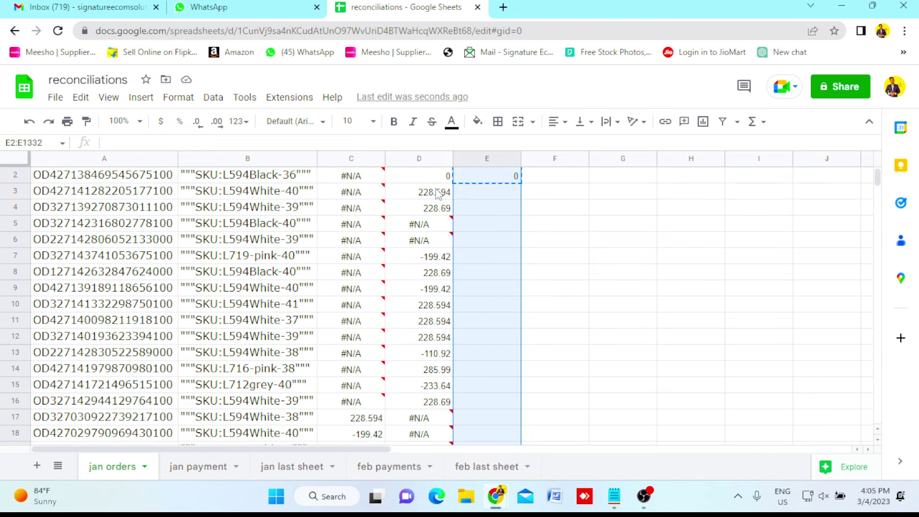
key(ctrl+v)
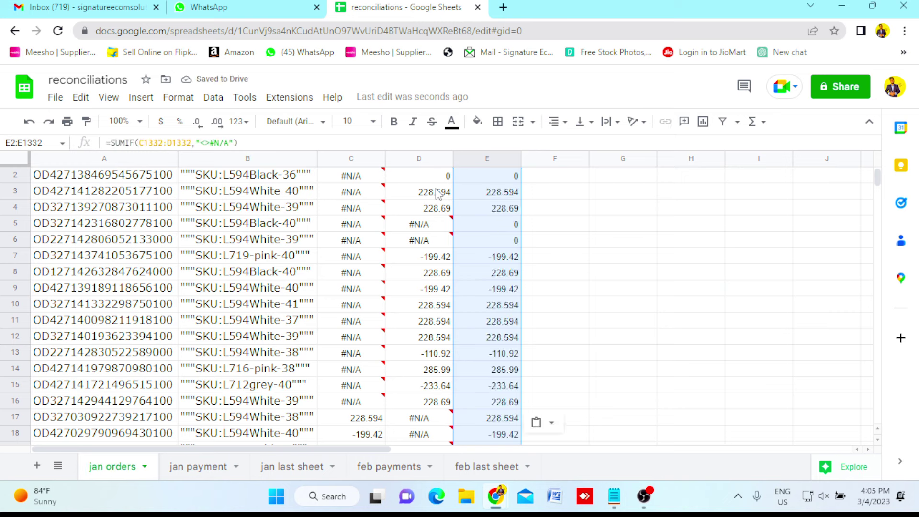
key(ctrl+Up)
key(Down)
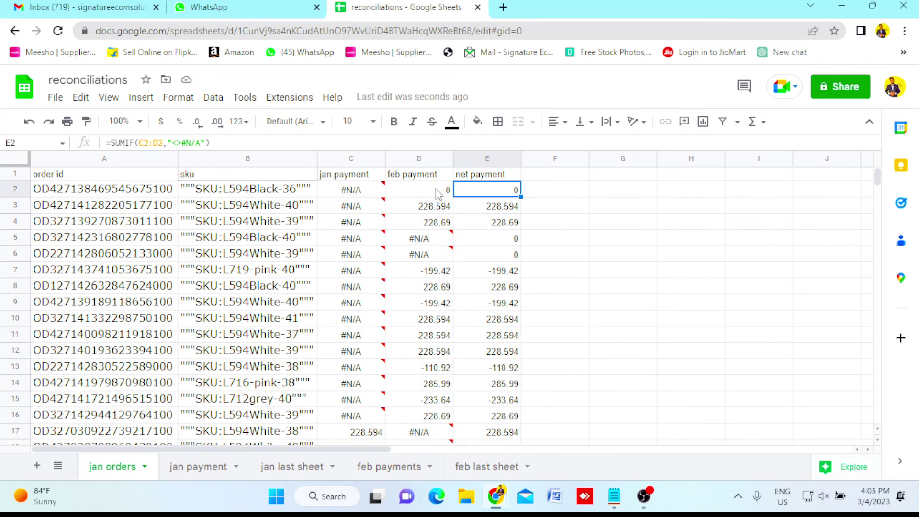
key(Down)
key(Down)
key(Down)
key(Down)
key(Down)
key(Down)
key(Down)
key(Up)
key(Up)
key(Up)
key(Up)
key(Up)
key(Up)
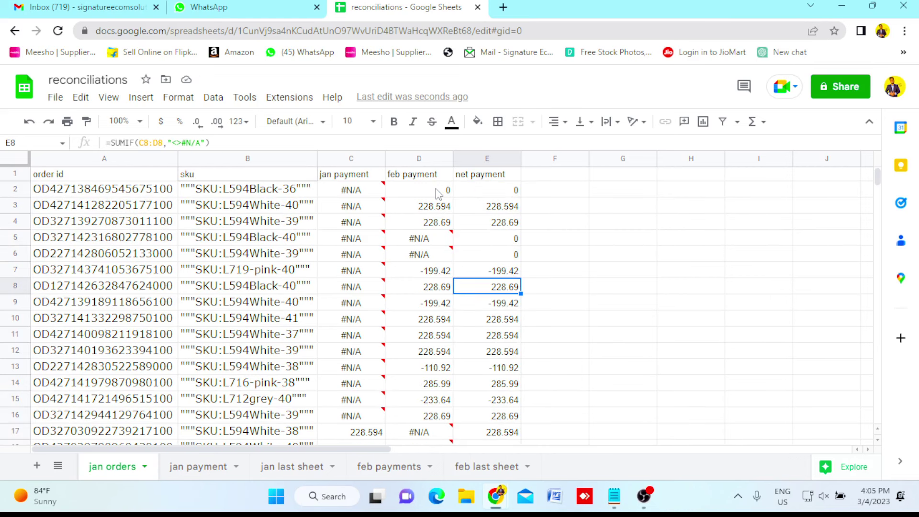
key(Up)
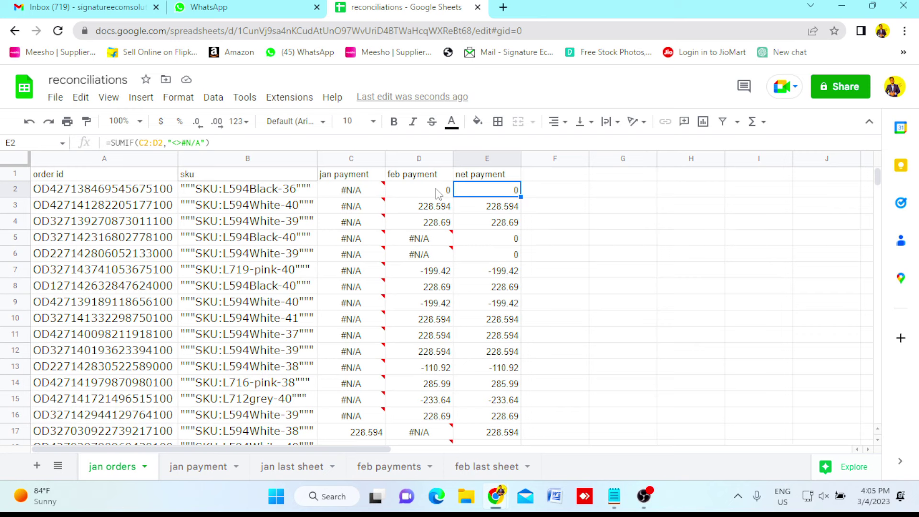
key(Up)
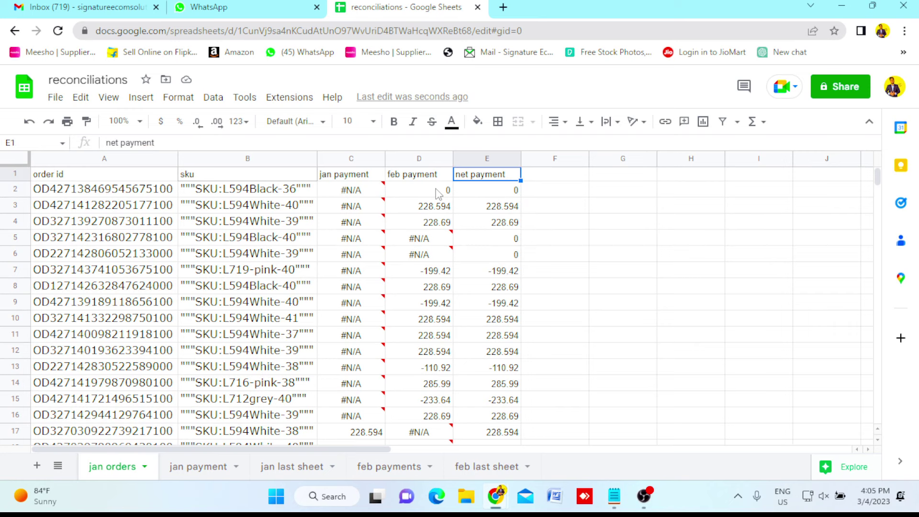
key(Down)
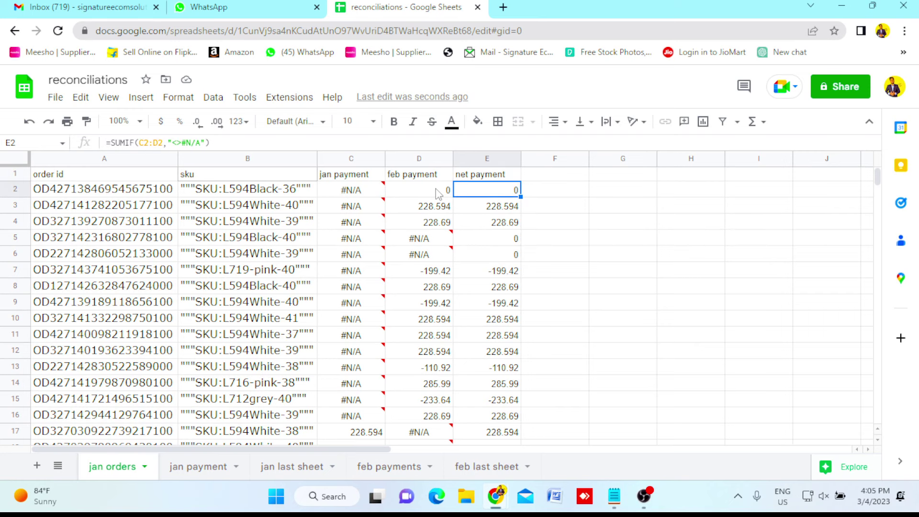
key(ctrl+shift+Down)
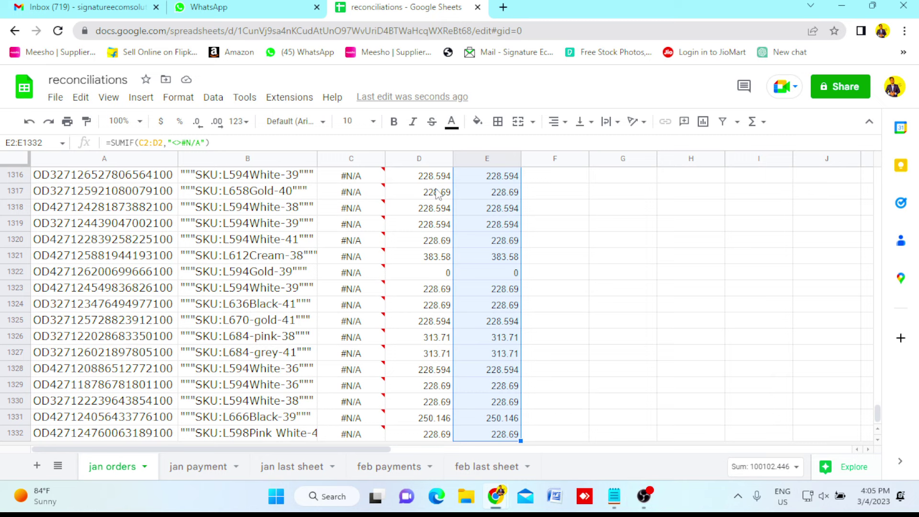
click(574, 333)
click(515, 372)
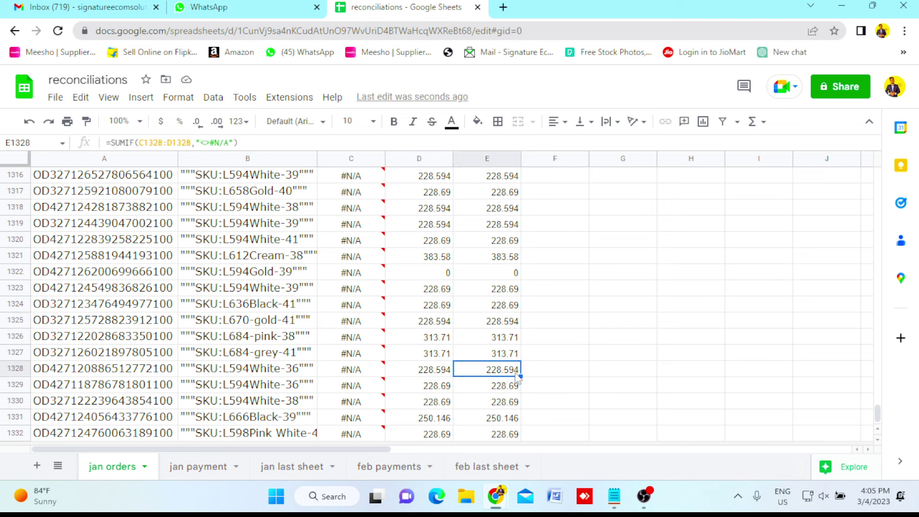
key(ctrl+Down)
scroll(517, 378, down, 1)
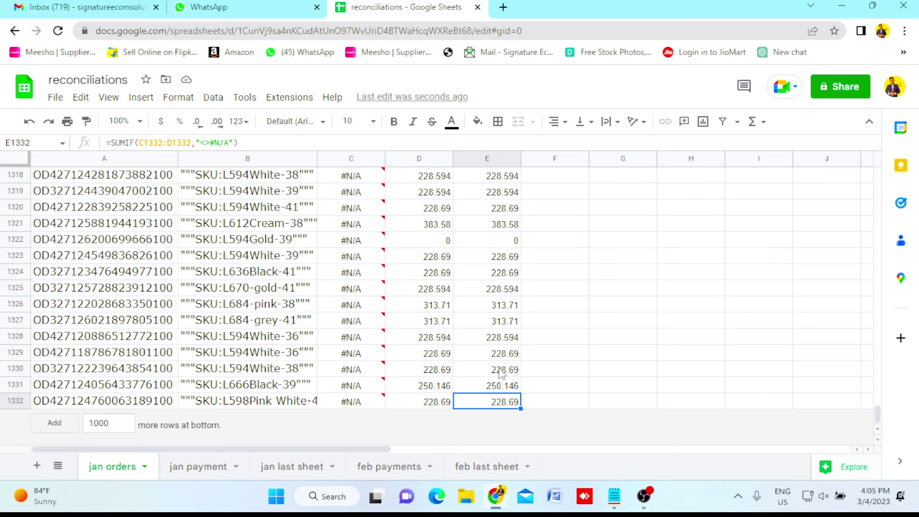
click(563, 371)
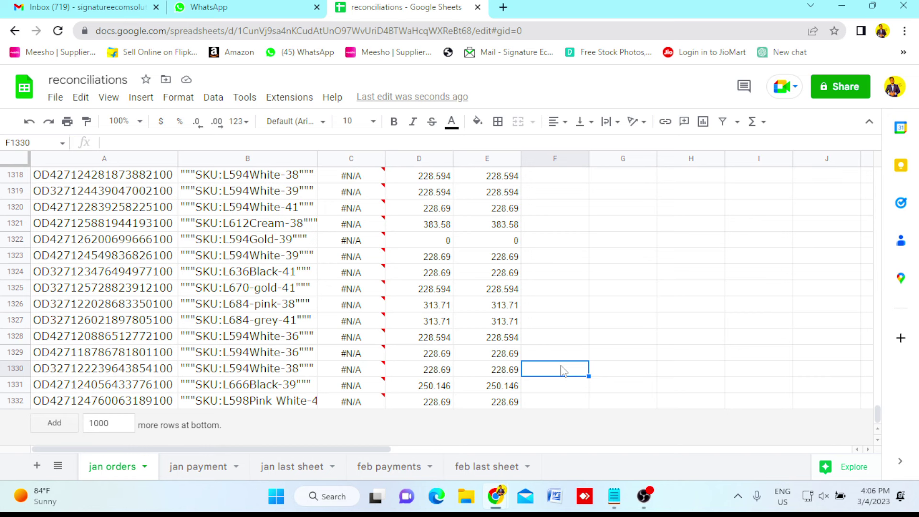
key(ctrl+Up)
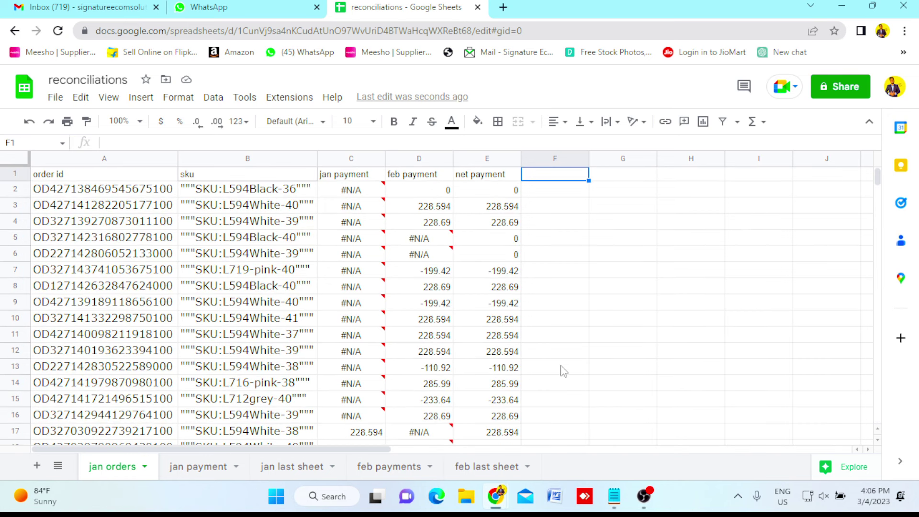
key(ctrl+Left)
key(ctrl+Left)
key(Down)
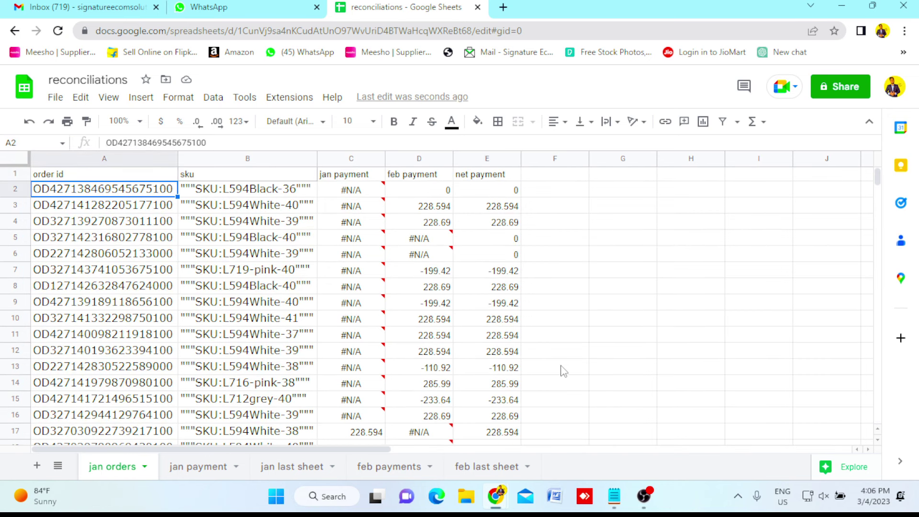
key(ctrl+Down)
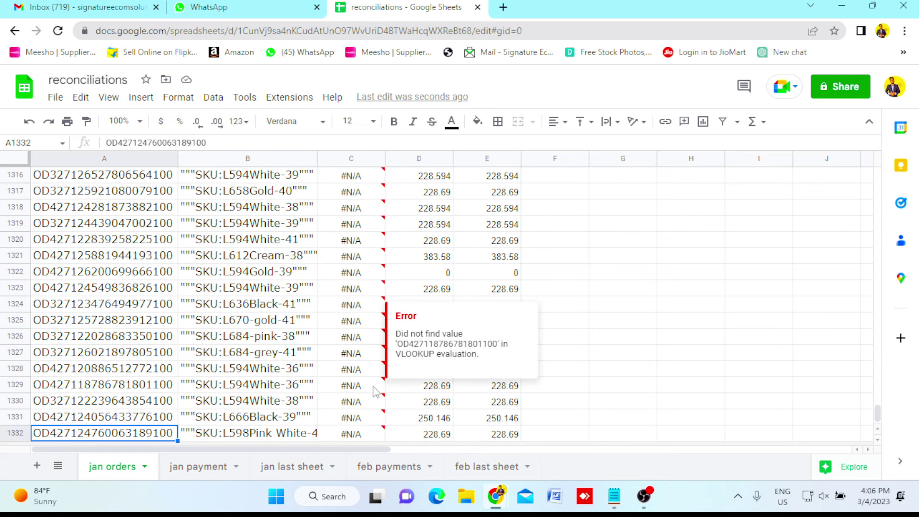
scroll(376, 391, down, 1)
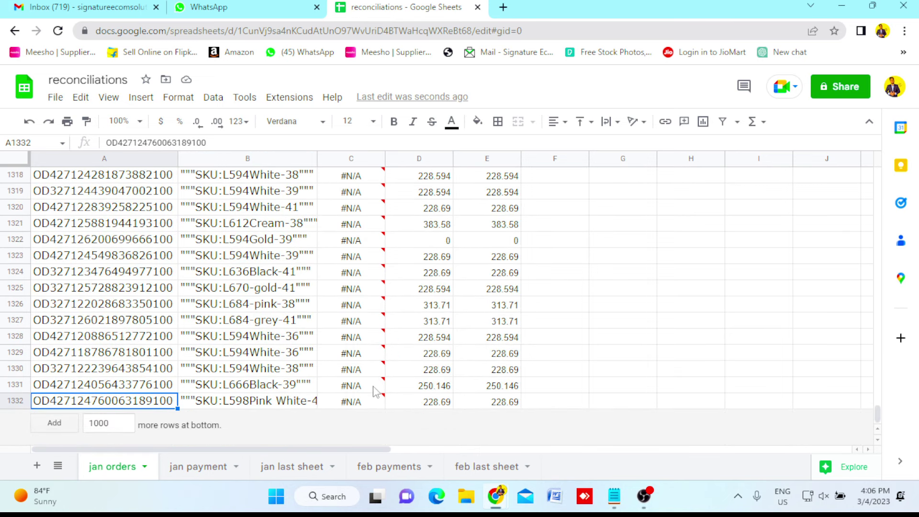
click(16, 401)
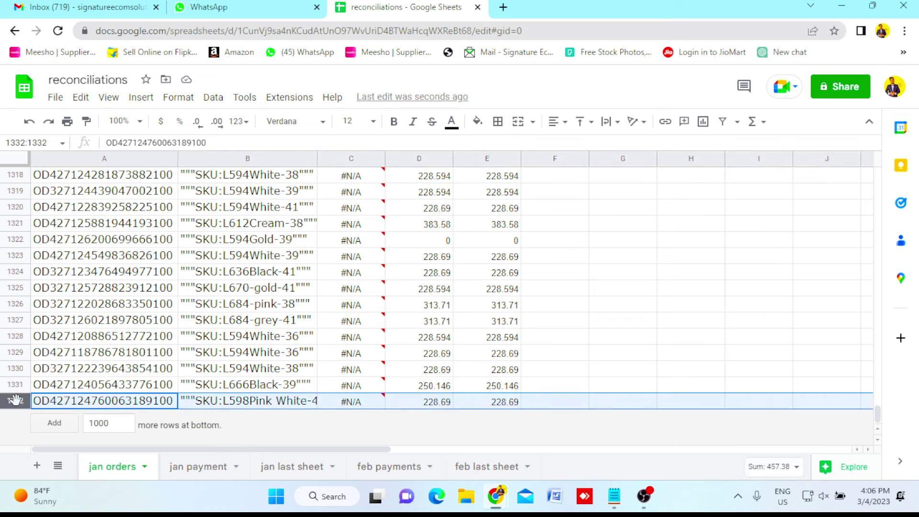
right_click(16, 399)
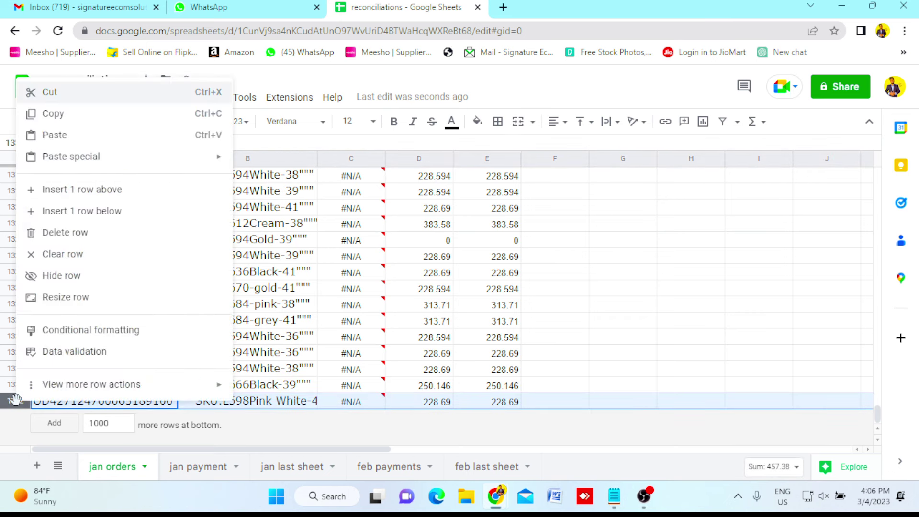
click(107, 216)
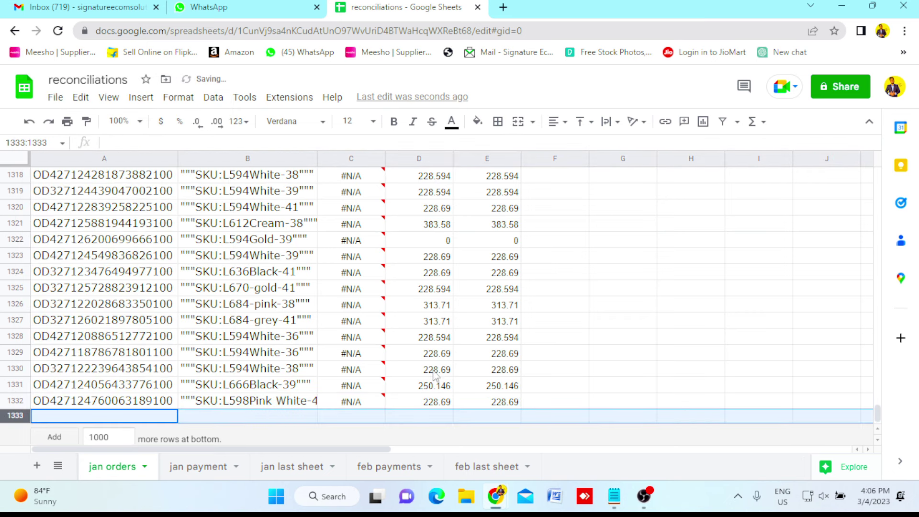
click(506, 415)
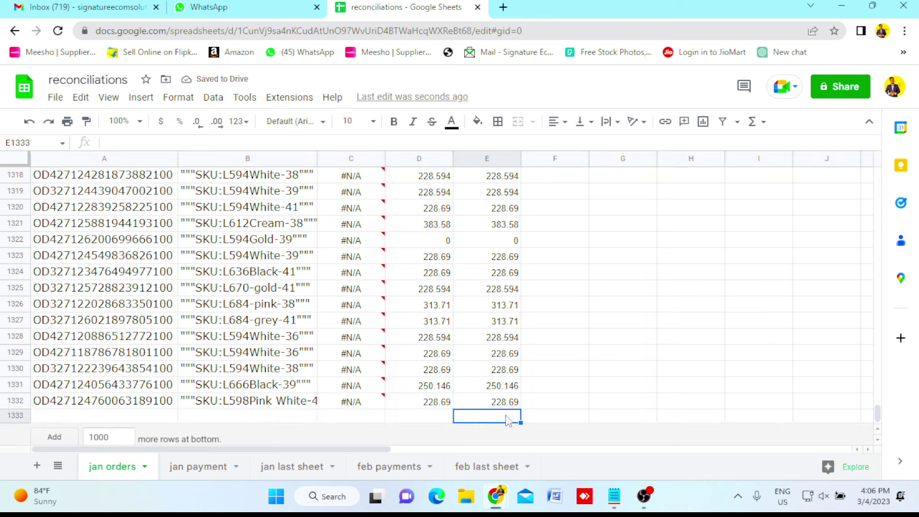
text(100)
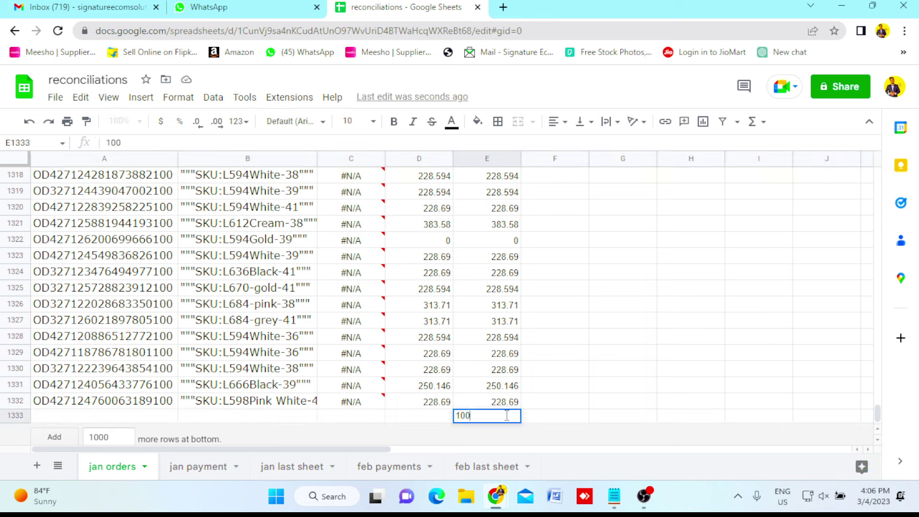
text(102)
key(Tab)
key(Up)
click(507, 418)
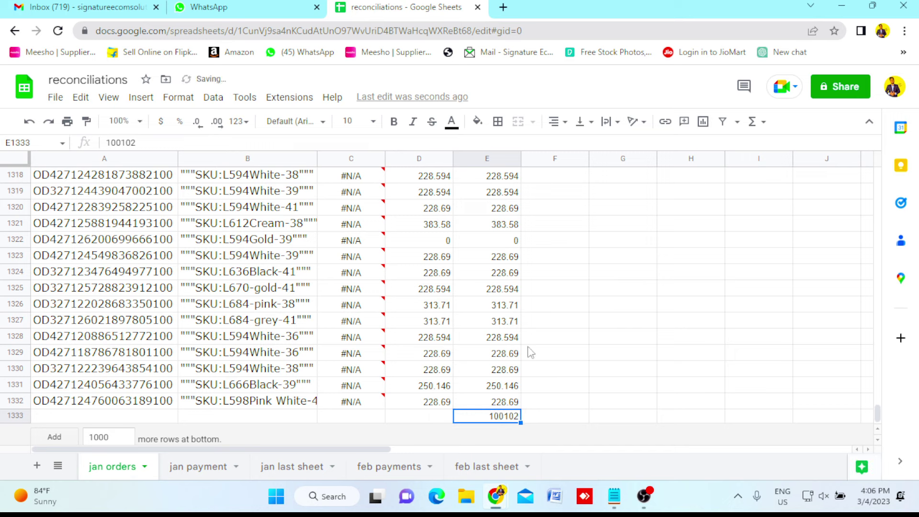
click(478, 129)
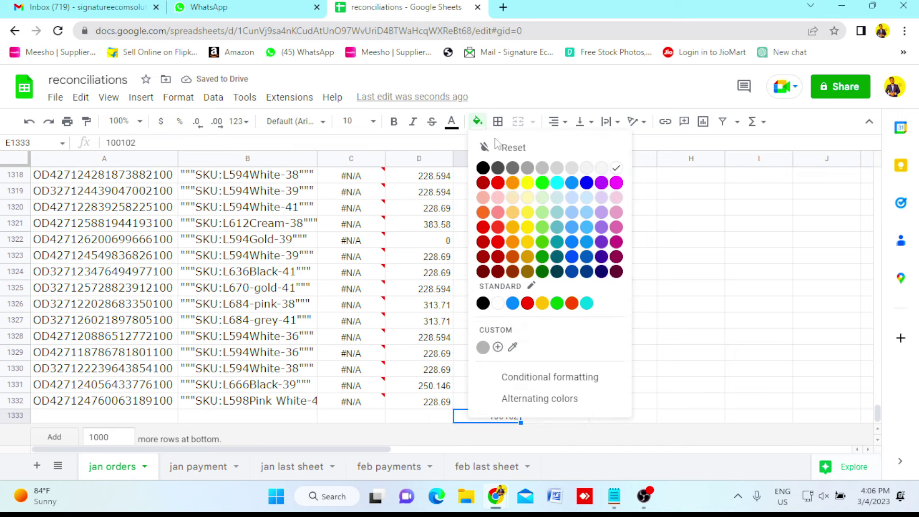
click(542, 183)
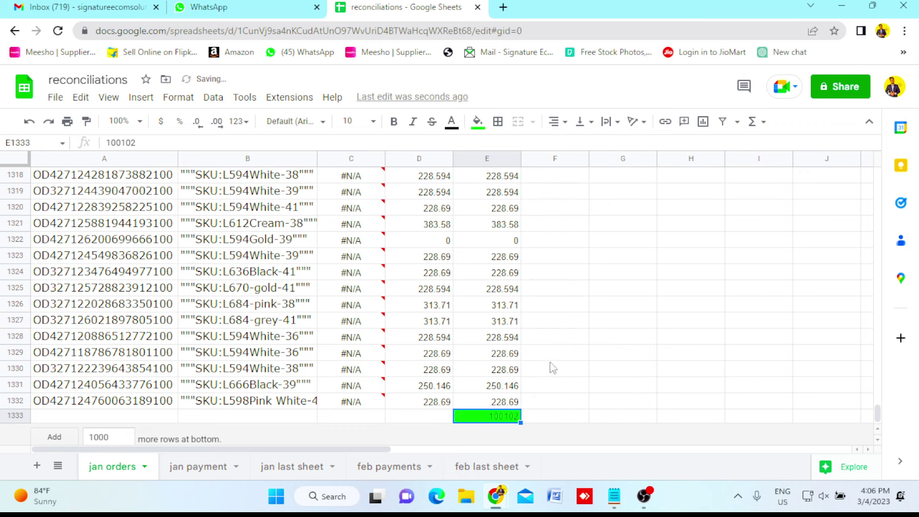
click(623, 337)
click(499, 405)
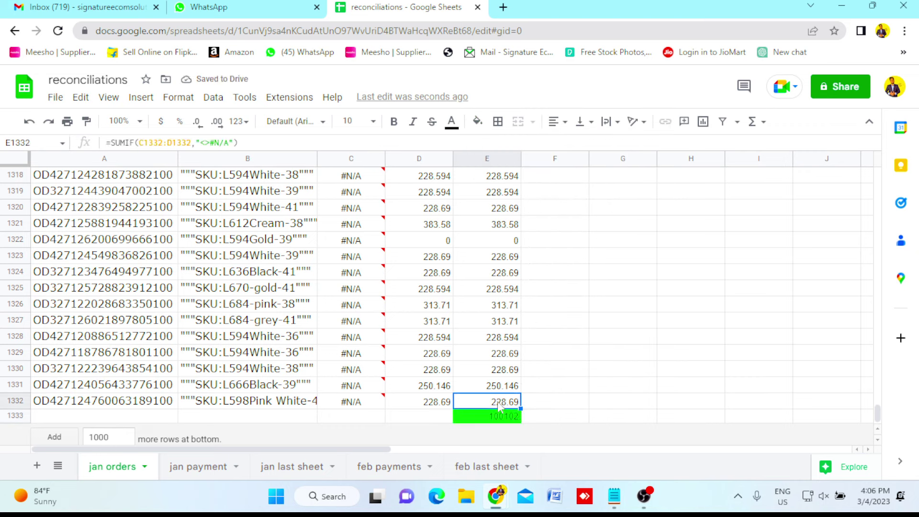
key(ctrl+shift+Up)
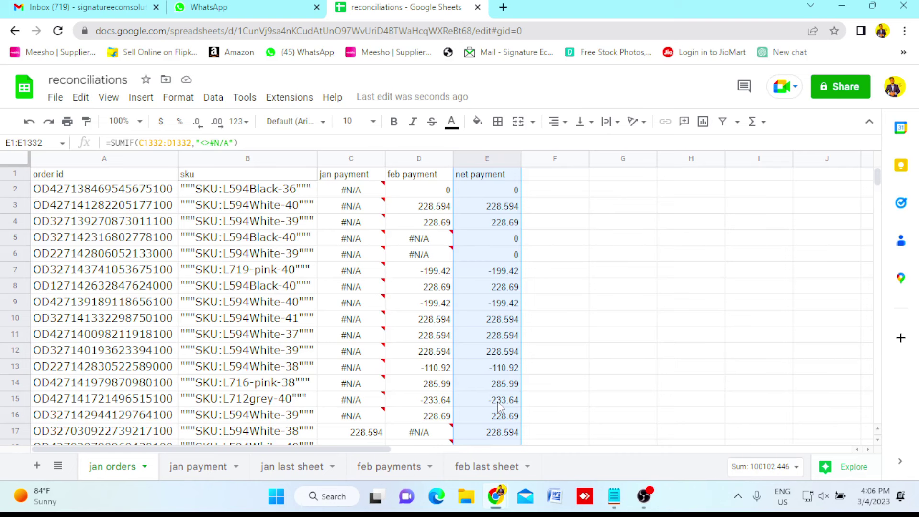
key(Down)
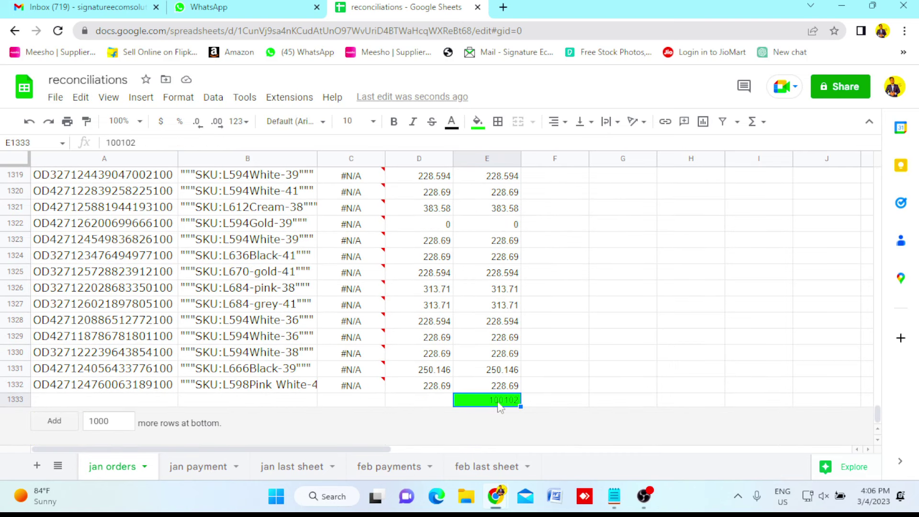
key(Right)
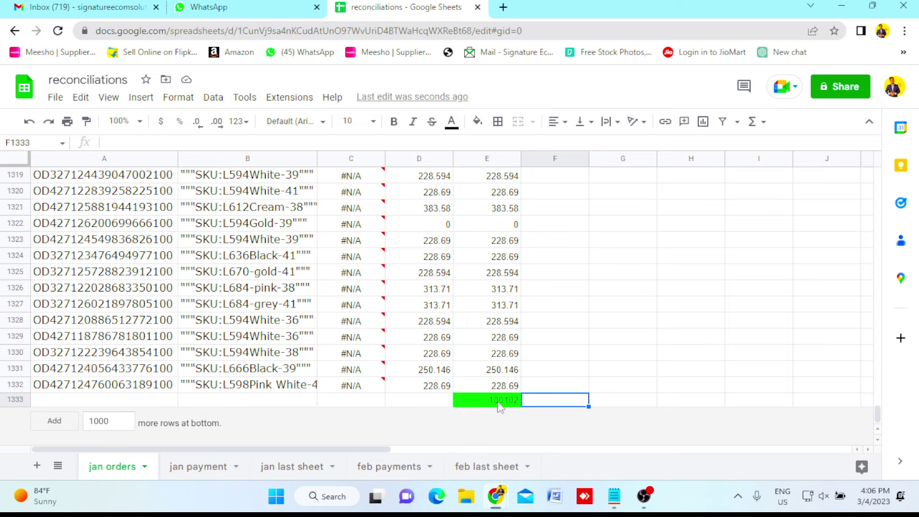
key(ctrl+Up)
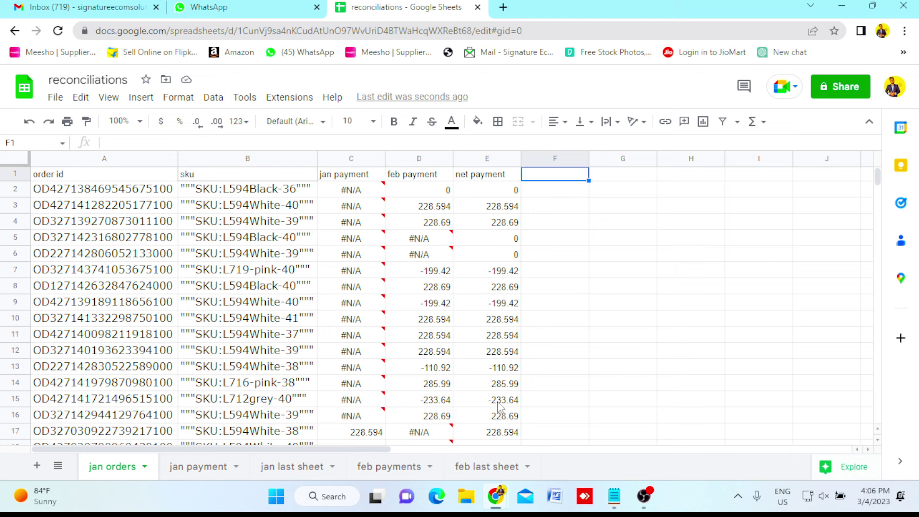
Type 'cost price' as the F1 heading, then select the SKU list in column B.
text(cos)
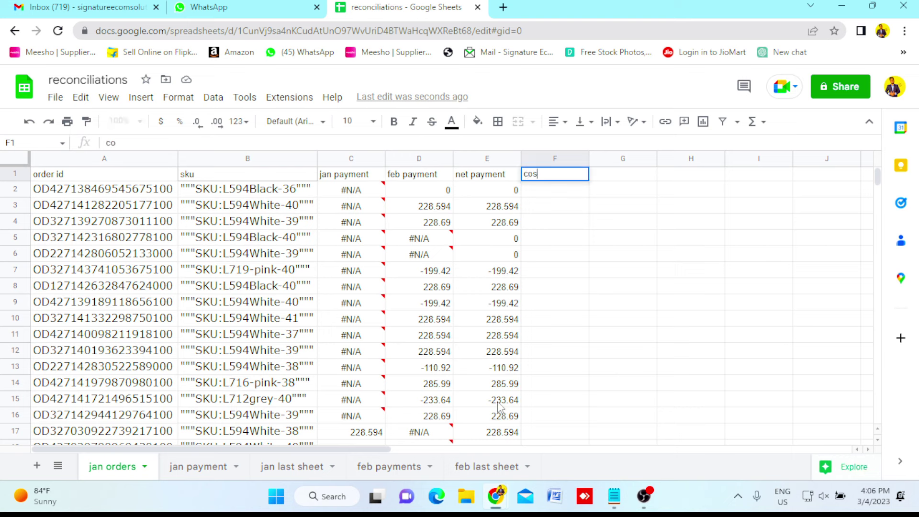
text(t price)
key(Return)
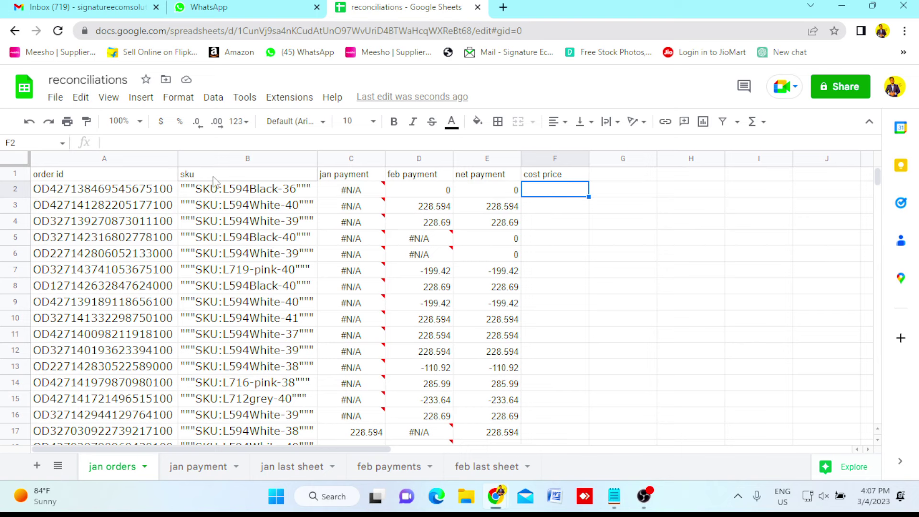
click(213, 177)
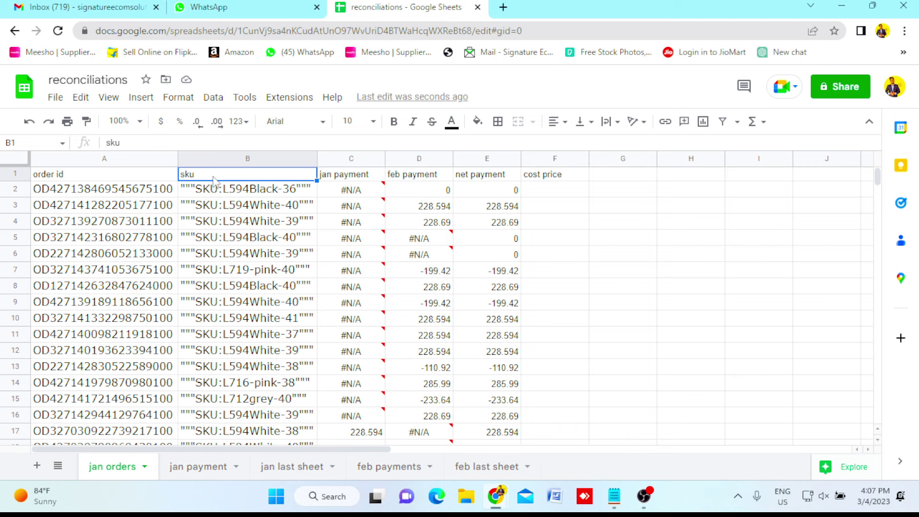
click(313, 254)
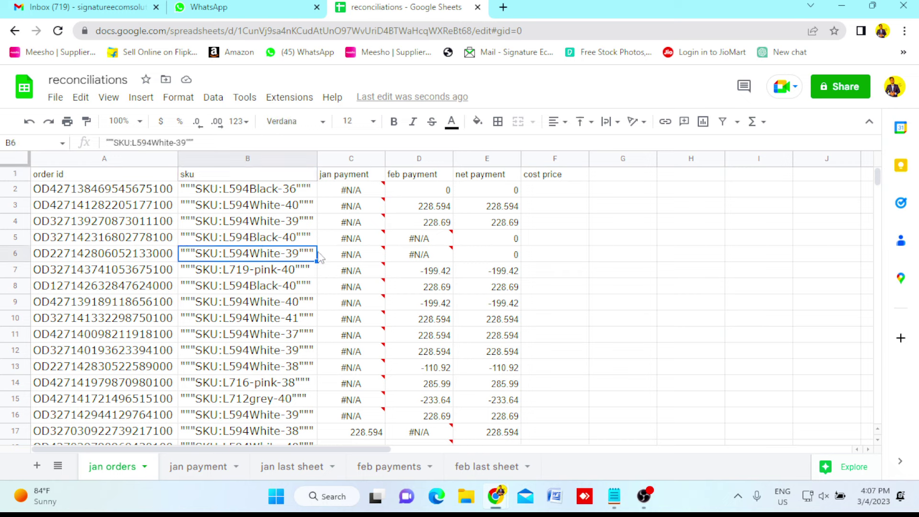
click(598, 320)
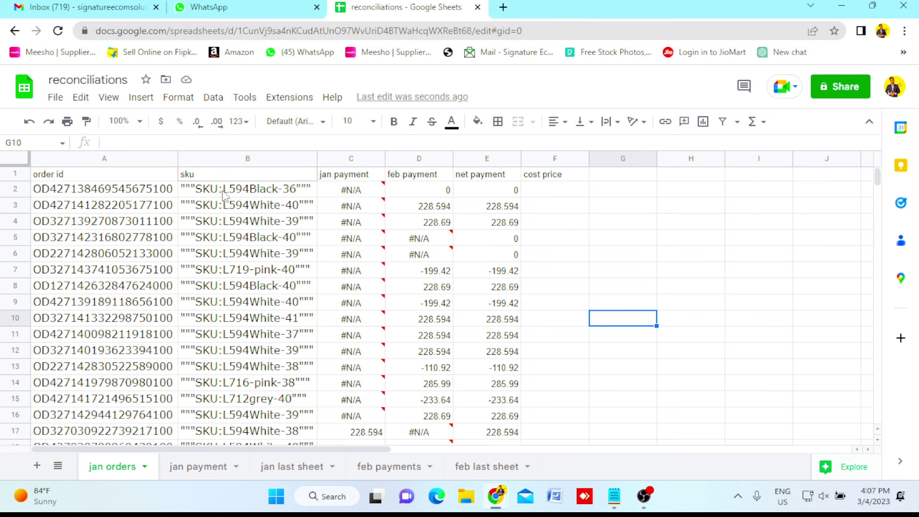
click(221, 192)
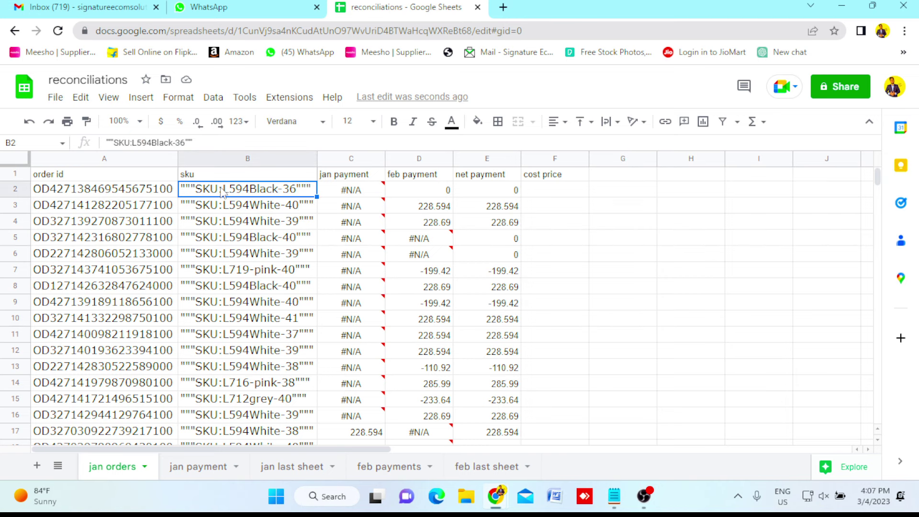
key(ctrl+shift+Down)
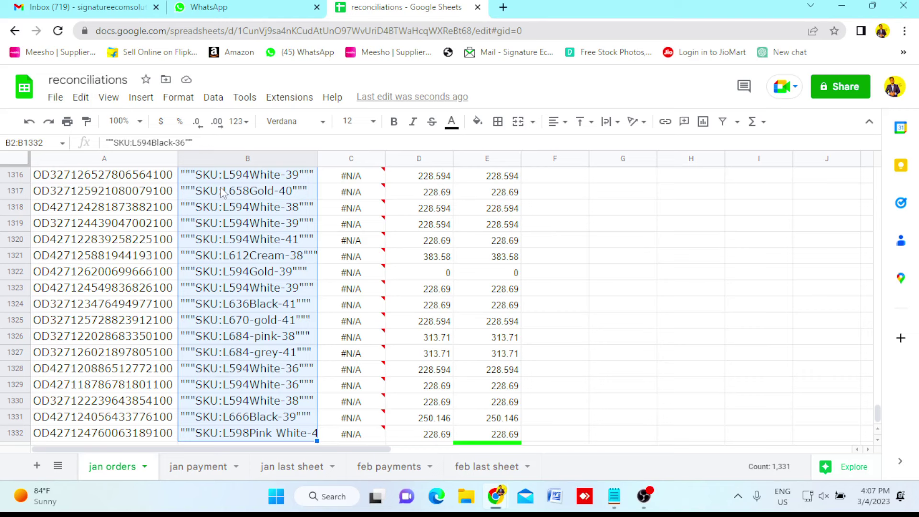
key(ctrl+Up)
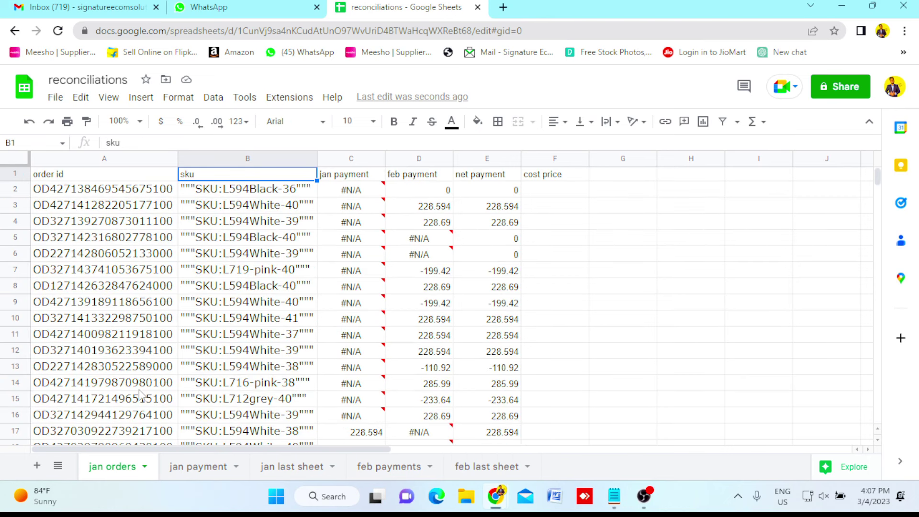
Add a new sheet and name it 'sku'.
click(37, 465)
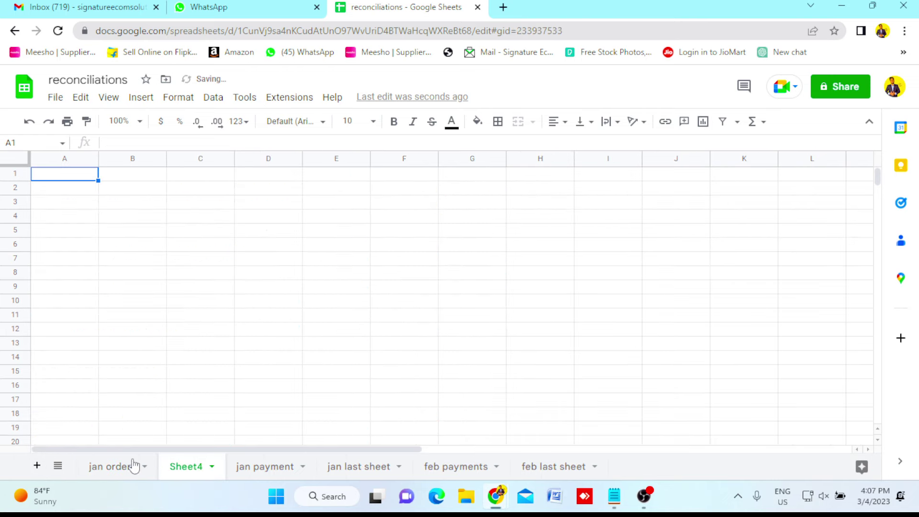
double_click(193, 471)
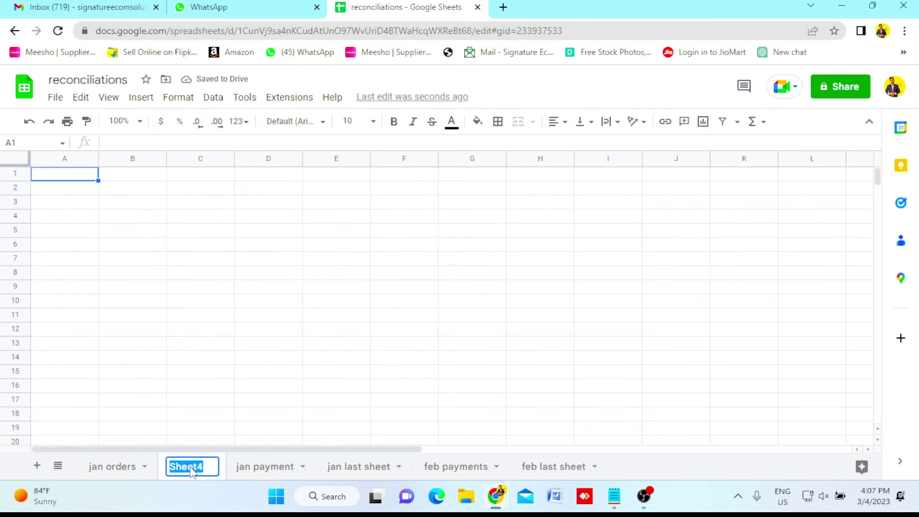
text(sku)
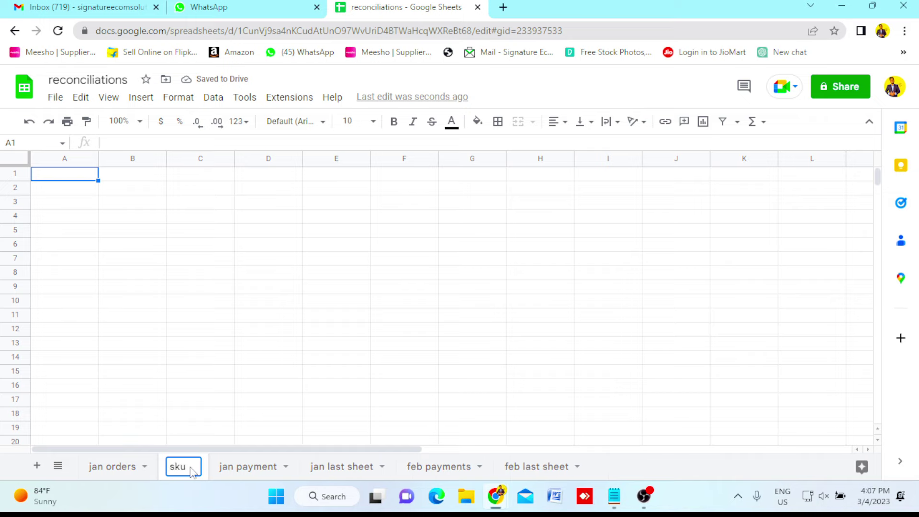
key(Return)
Paste the jan orders SKU column into column A of sku and widen it to fit.
click(109, 469)
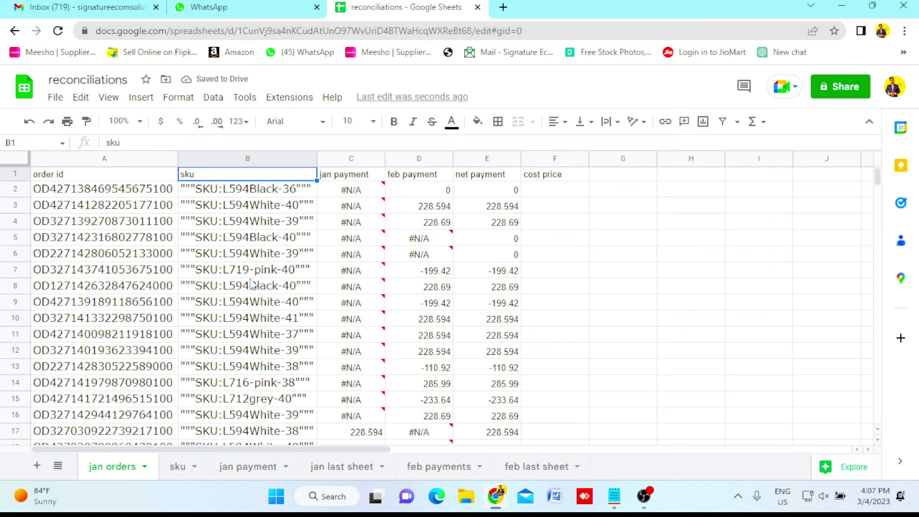
key(ctrl+shift+Down)
key(ctrl+c)
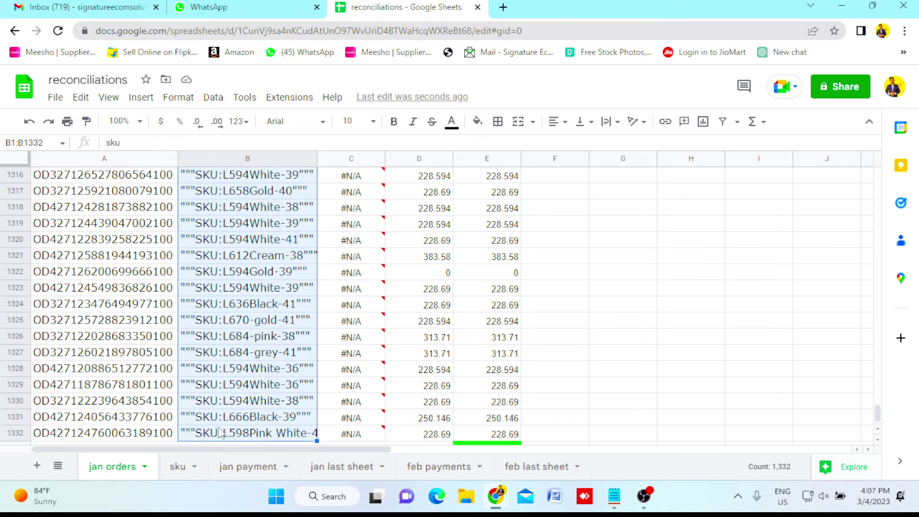
click(176, 469)
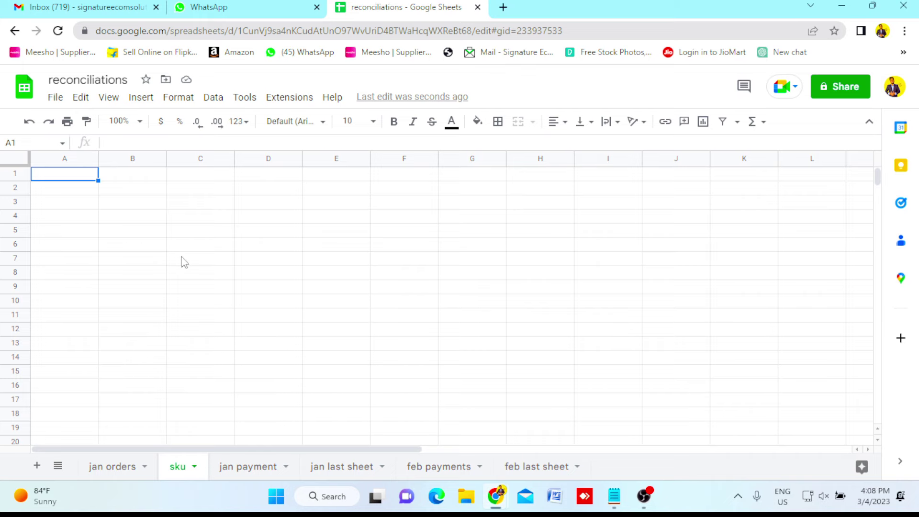
key(ctrl+v)
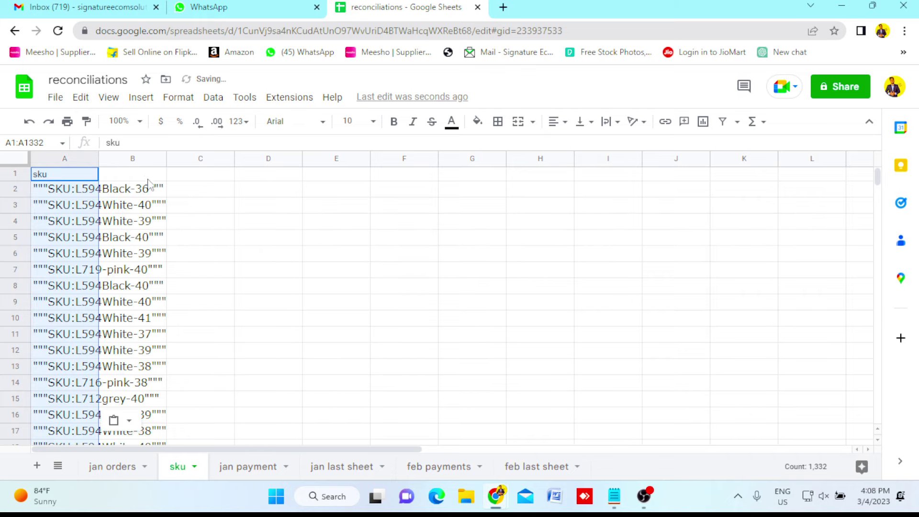
drag(96, 154, 170, 164)
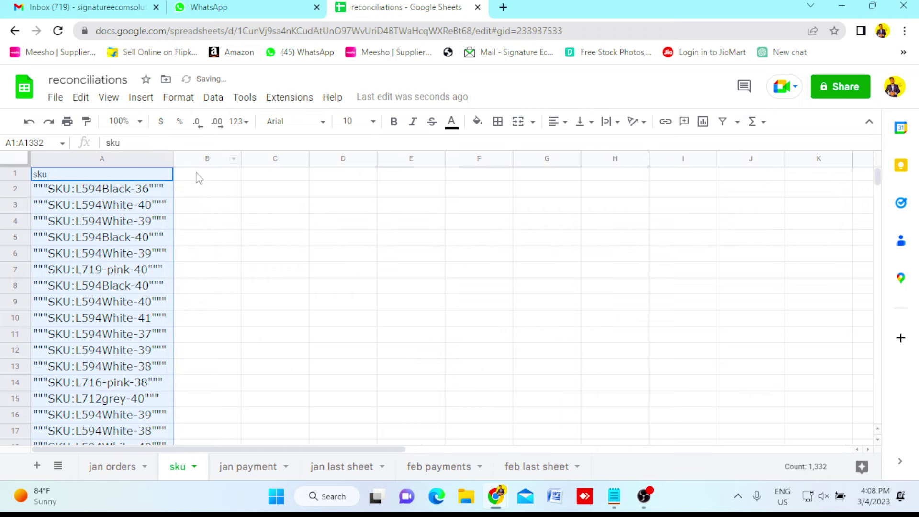
click(199, 178)
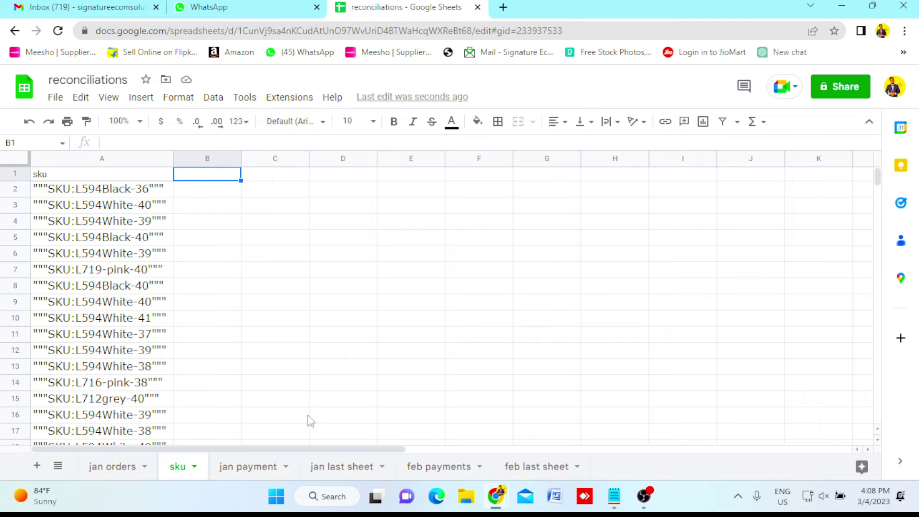
Insert a pivot table on a new sheet from the sku data range A1:B1332.
key(ctrl+a)
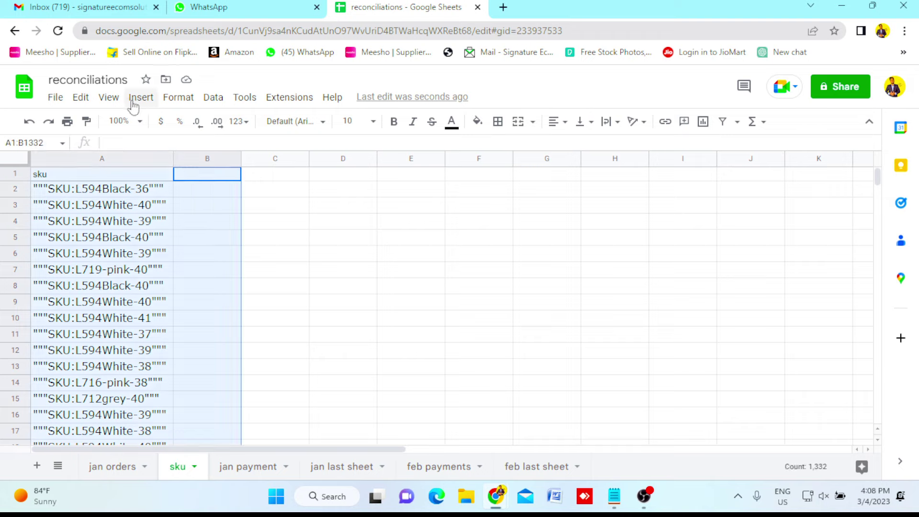
click(135, 100)
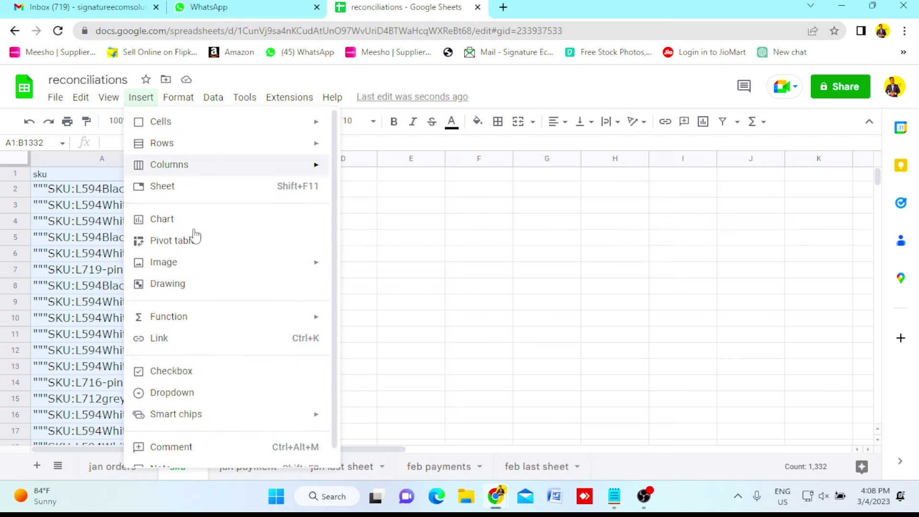
click(193, 249)
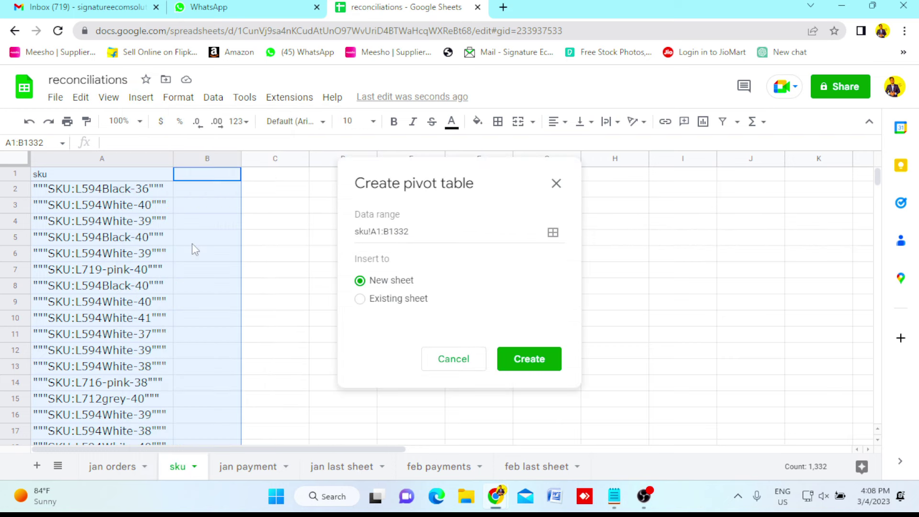
click(531, 368)
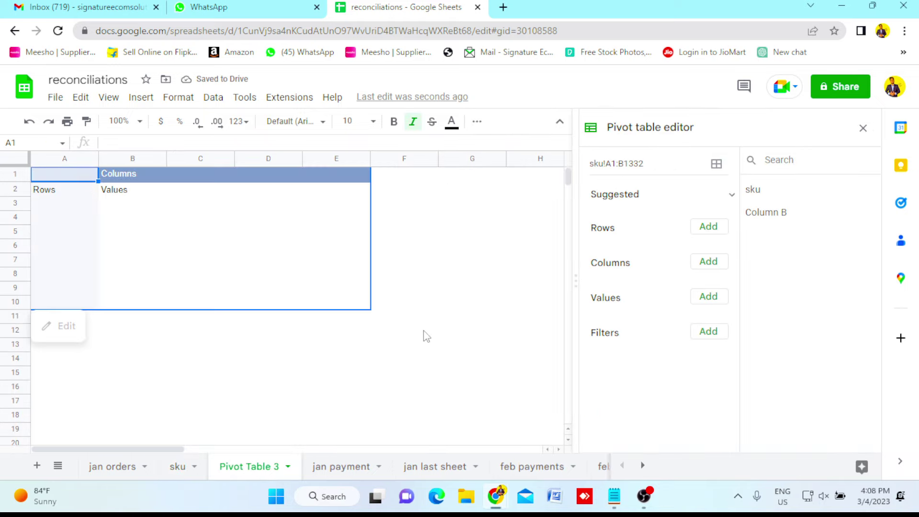
Group pivot rows by sku, copy the unique SKUs A2:A220 without Grand Total, and return to sku.
click(710, 228)
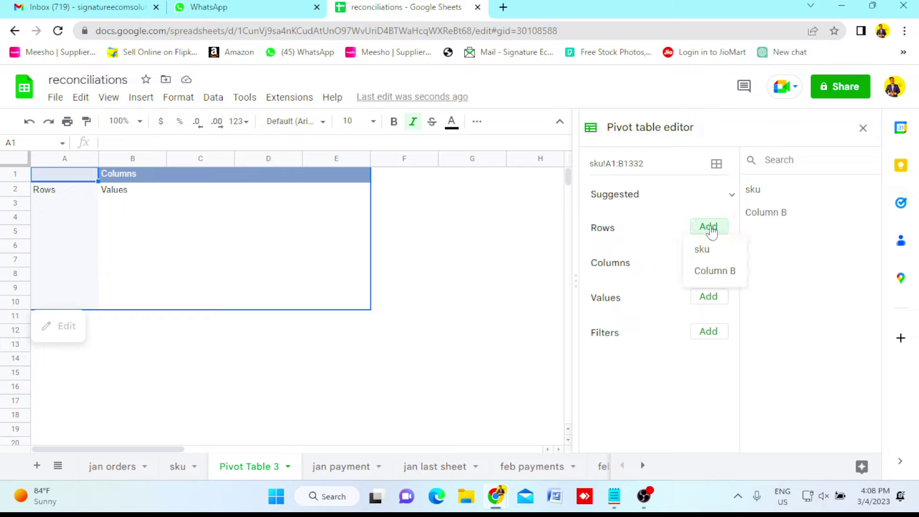
click(703, 250)
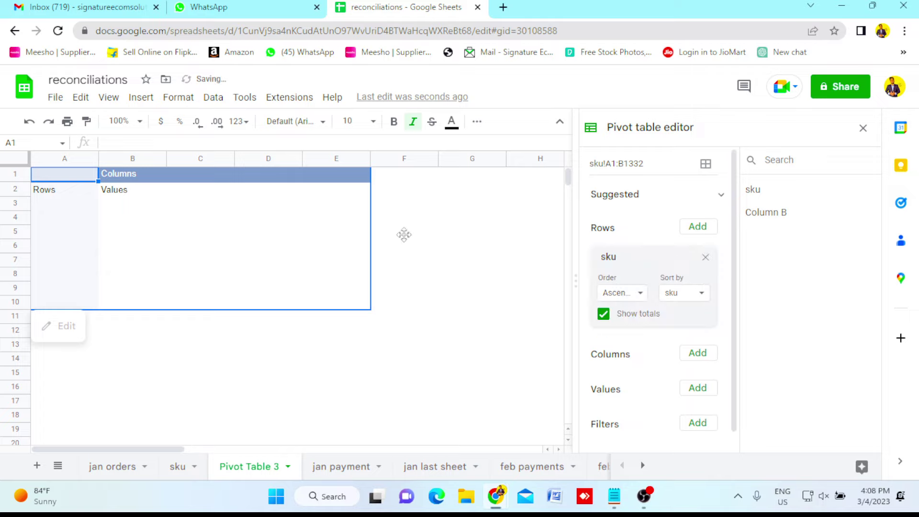
click(61, 194)
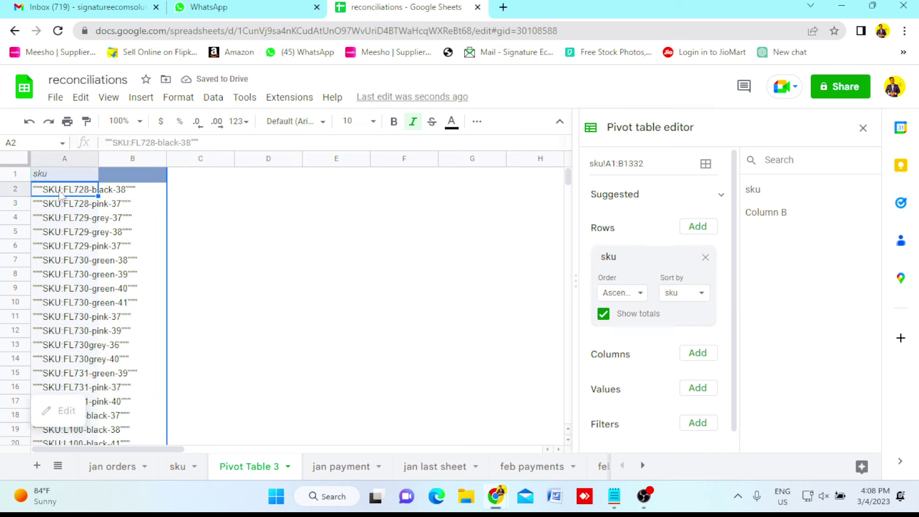
key(ctrl+shift+Down)
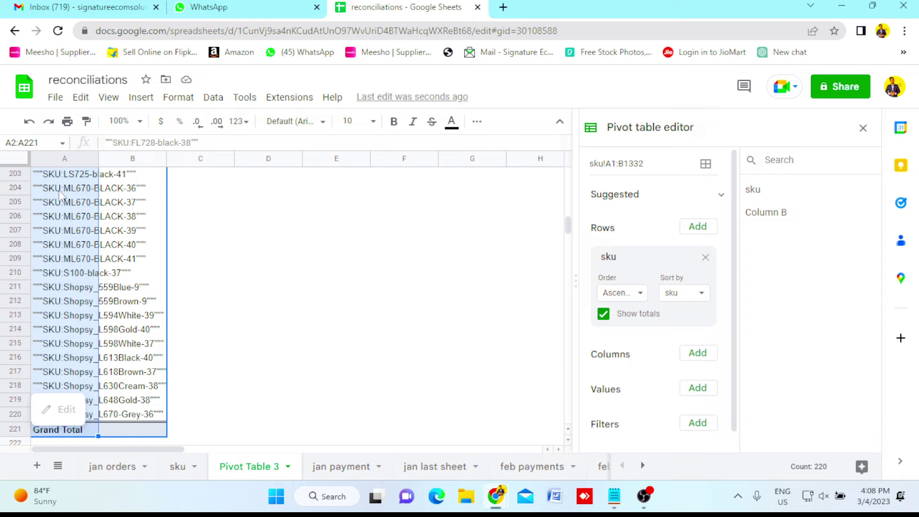
key(shift+Up)
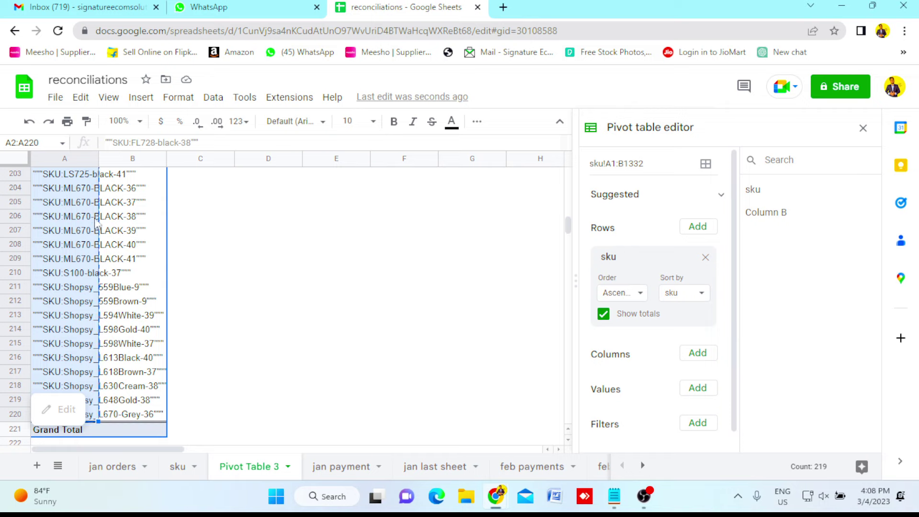
click(178, 468)
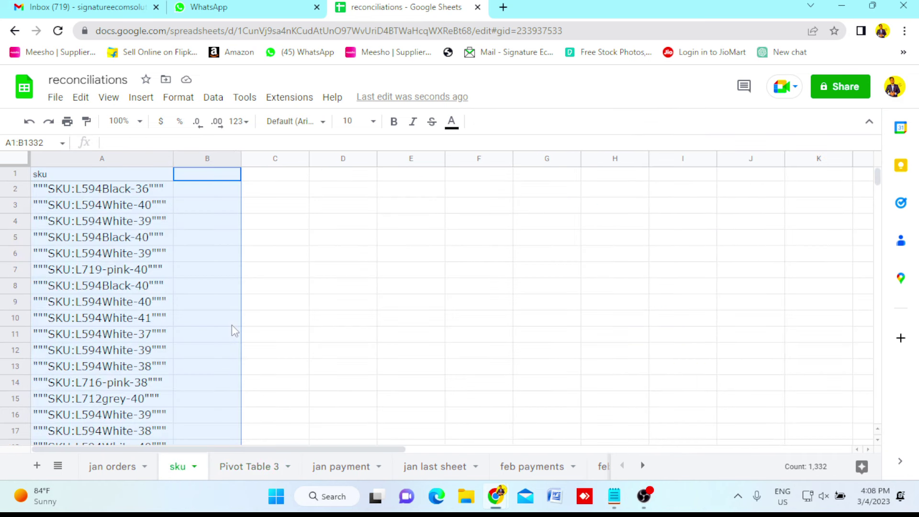
Head C1 'final skus' and paste the unique SKUs beneath it.
click(274, 178)
text(f)
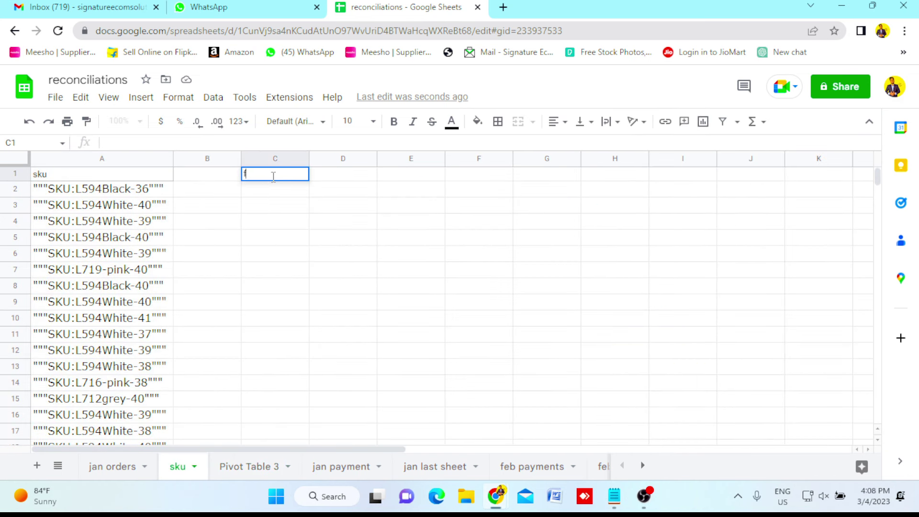
text(inal skus)
key(Return)
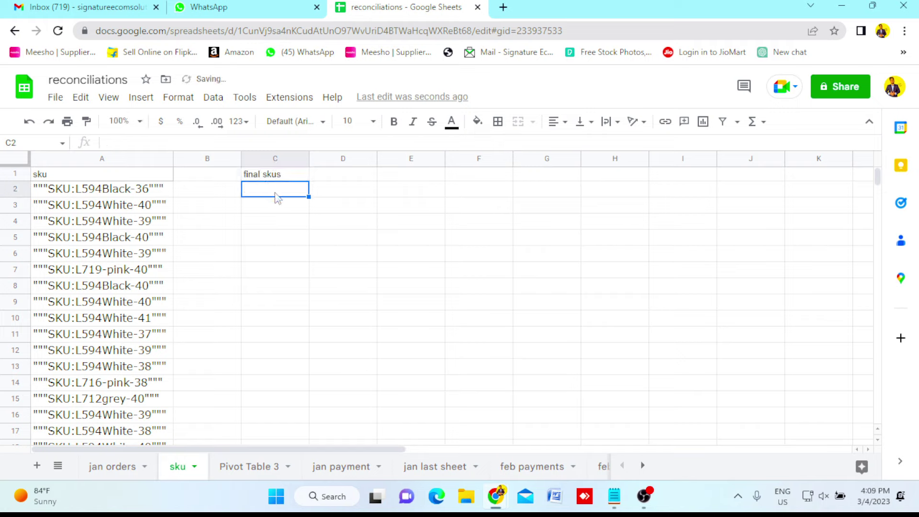
key(ctrl+v)
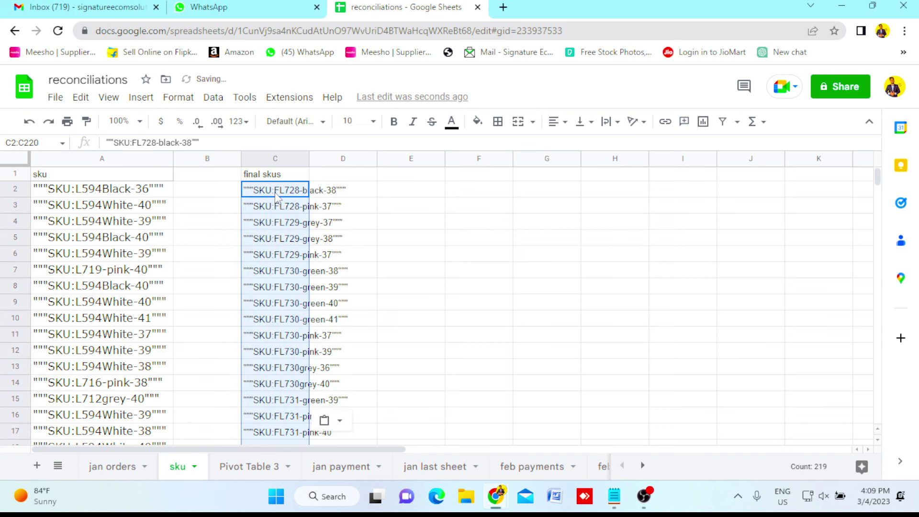
Check the pasted SKU list and widen column C to fit the SKU text.
key(Down)
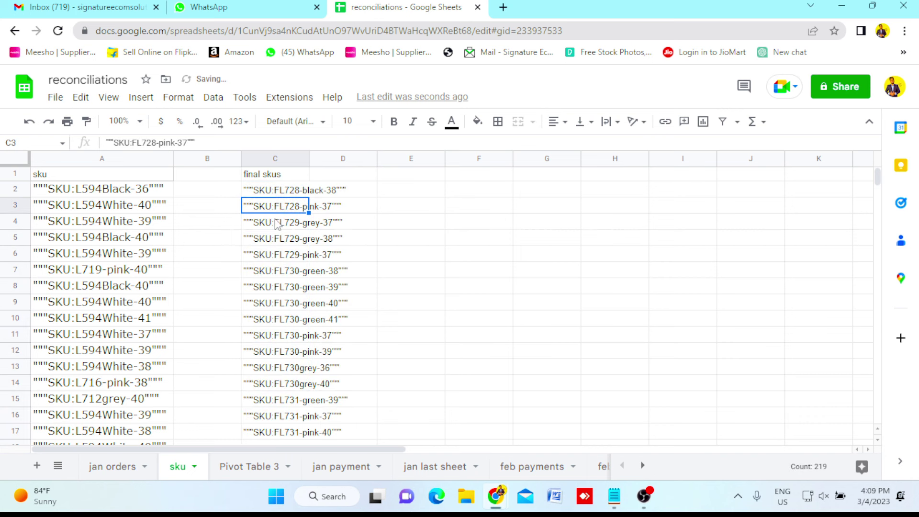
key(ctrl+Down)
key(Up)
key(Up)
key(Up)
key(Up)
key(Up)
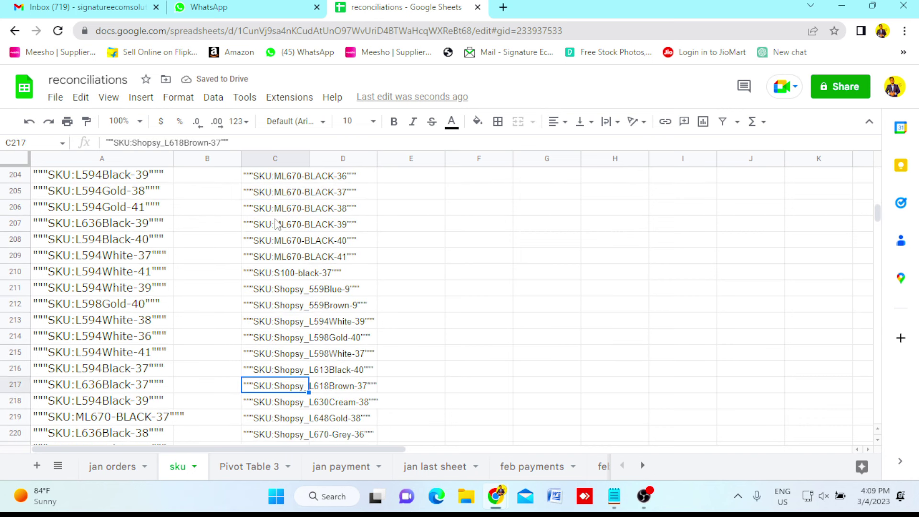
key(ctrl+Up)
key(Down)
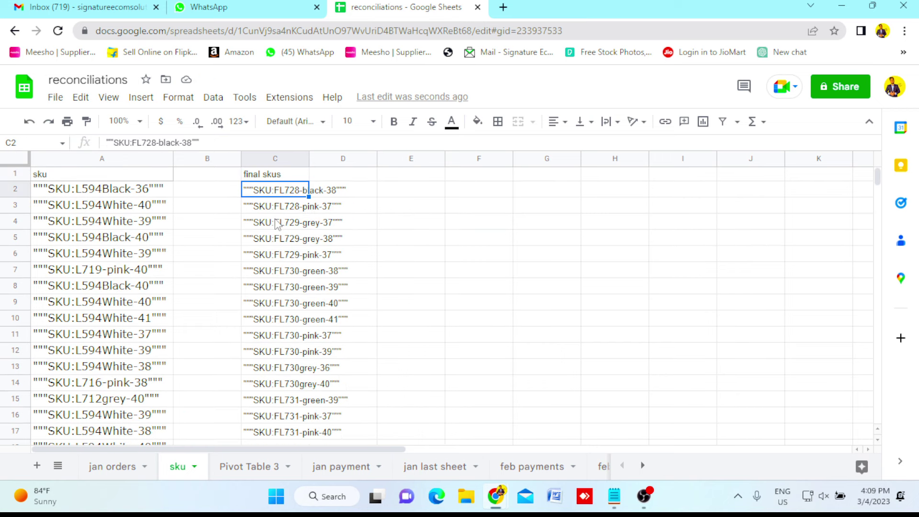
key(Up)
key(Right)
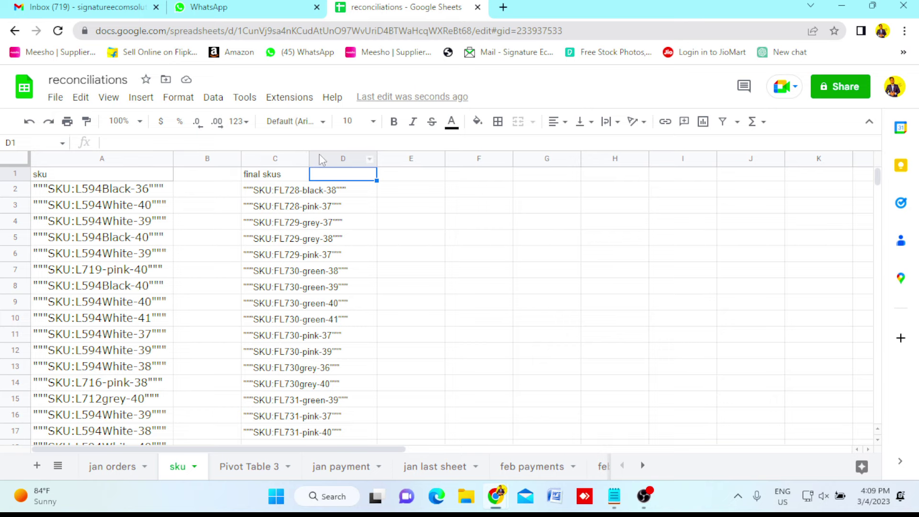
drag(309, 159, 351, 163)
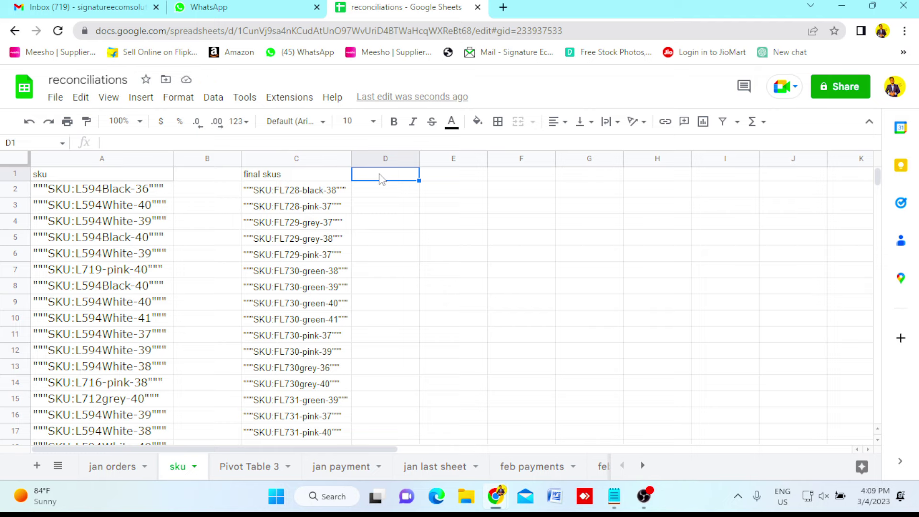
Head D1 'cost price' and enter 52 and 36 in D2:D3.
text(cost )
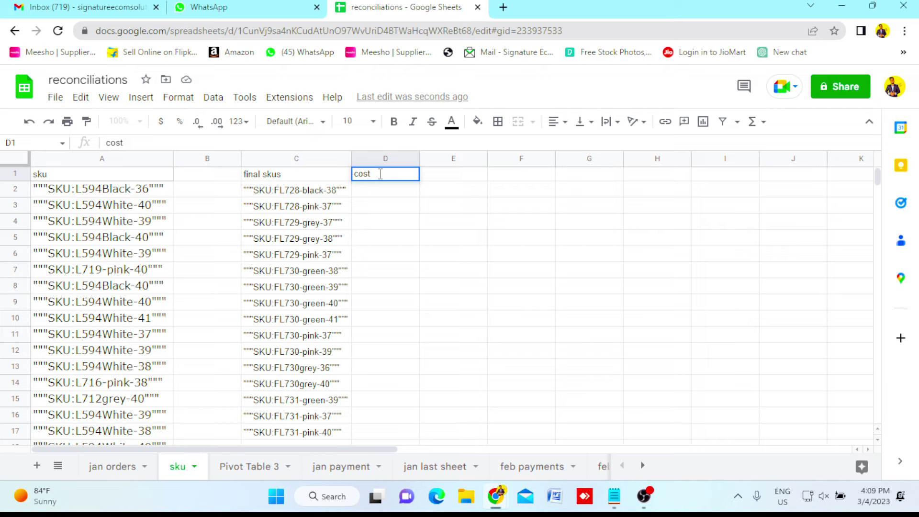
text(price)
key(Return)
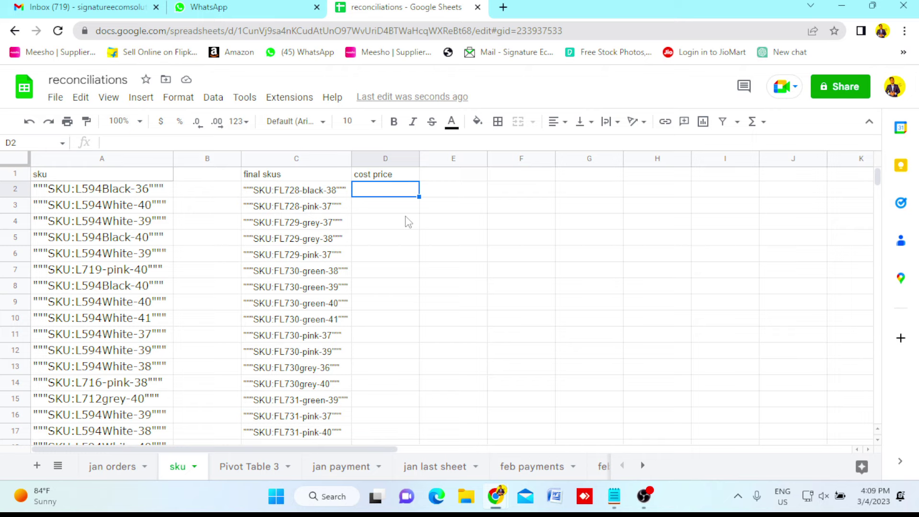
text(52)
key(Return)
text(36)
key(Return)
Enter 95, 55, 55 and 32 in D4:D7, correcting D4, and select D2:D7.
text(9)
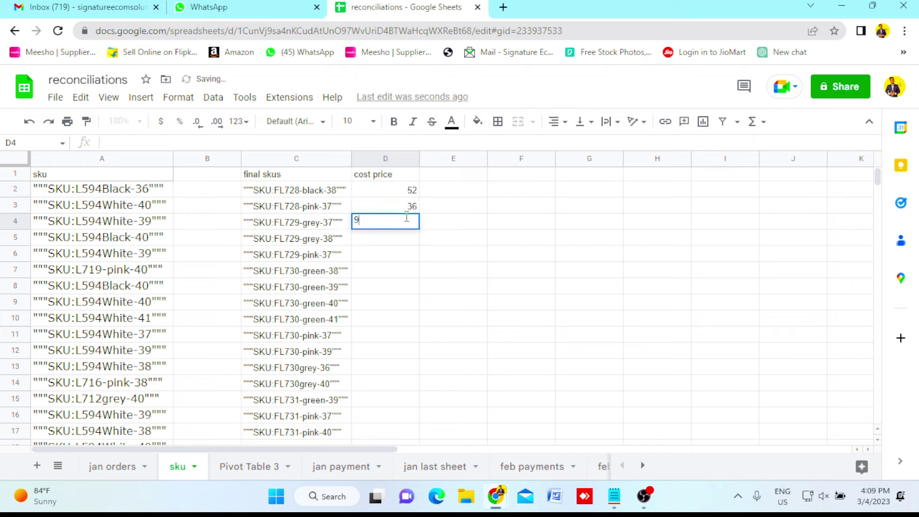
text(59836)
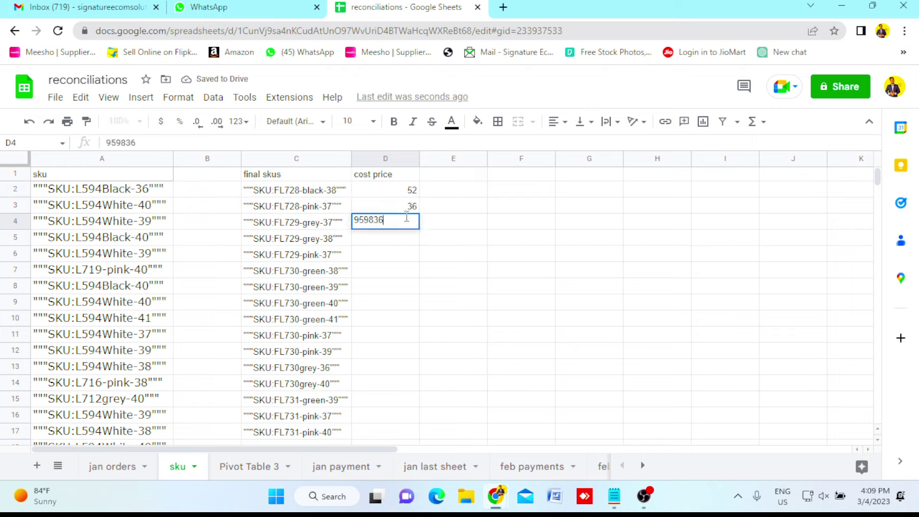
key(Return)
click(409, 223)
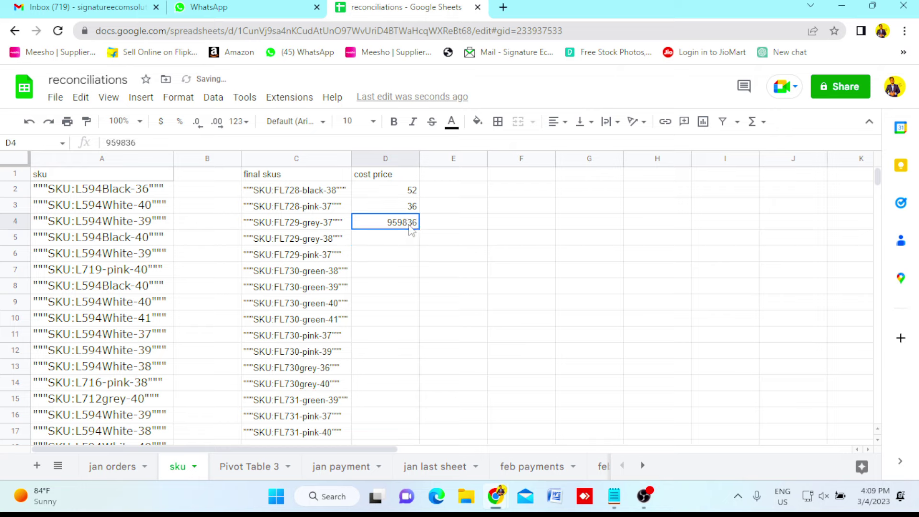
key(BackSpace)
key(BackSpace)
key(BackSpace)
key(BackSpace)
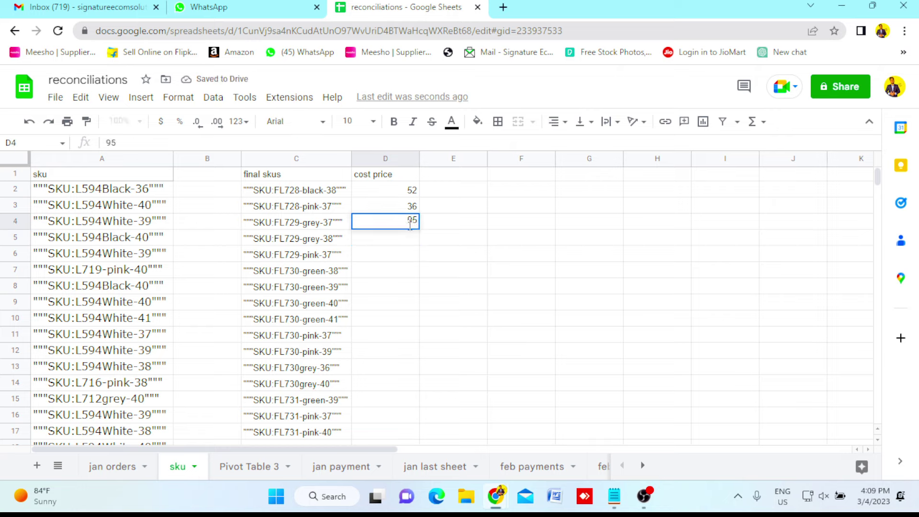
key(Return)
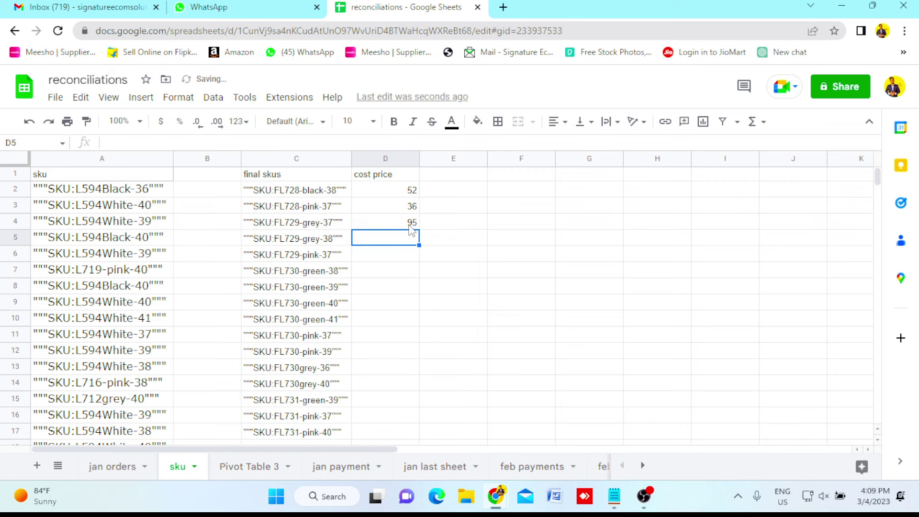
text(55)
key(Return)
text(55)
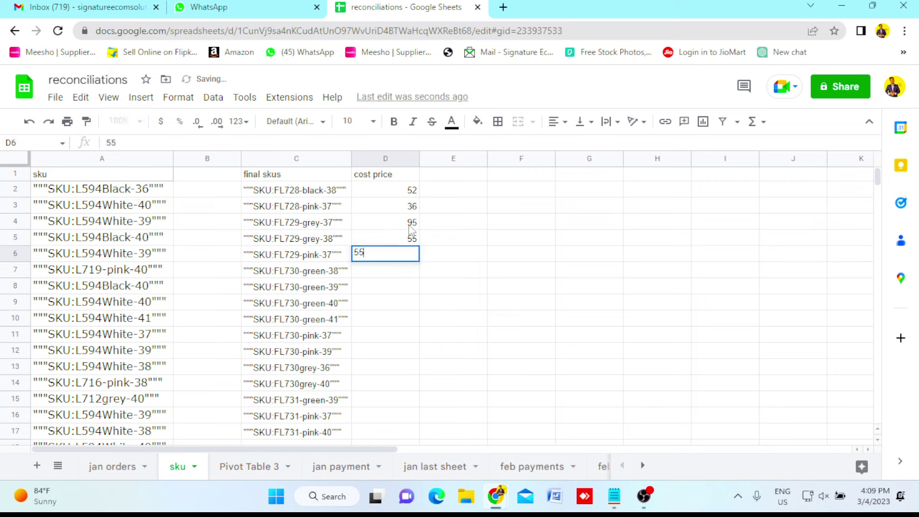
key(Return)
text(32)
key(Return)
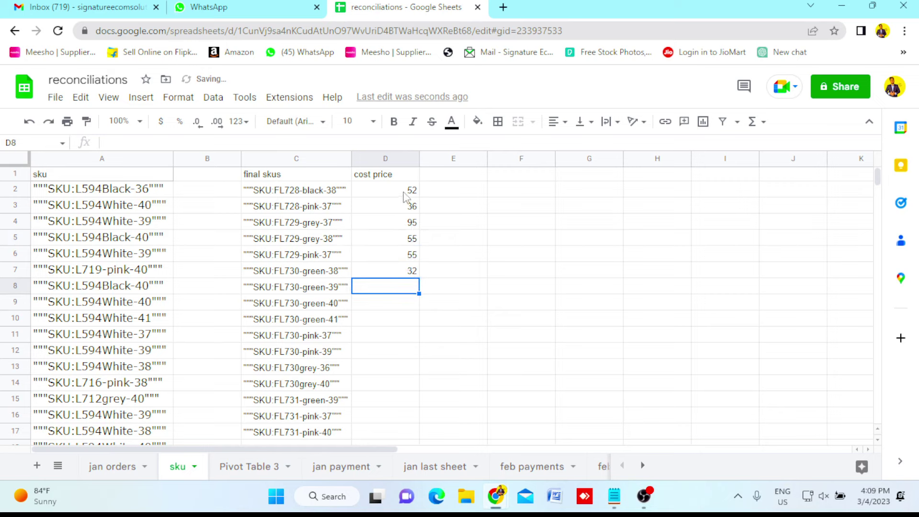
drag(404, 195, 411, 275)
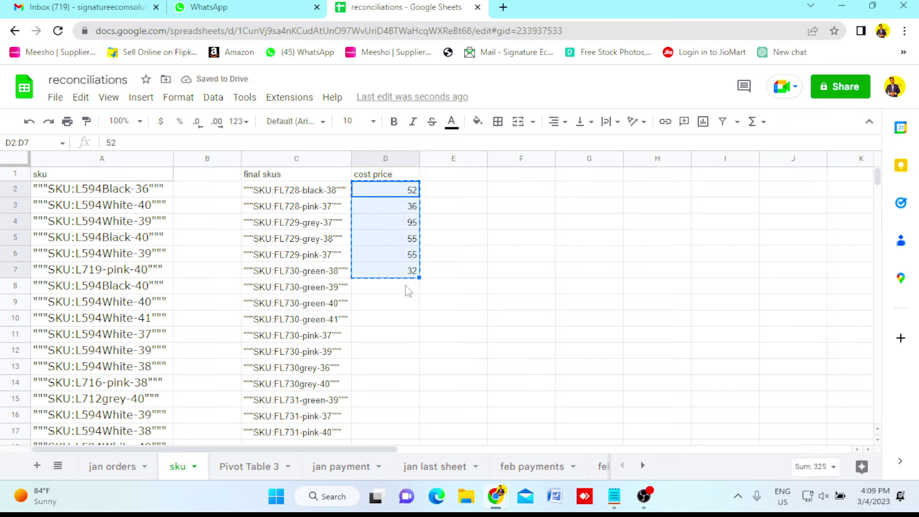
Repeat the six cost prices by pasting them at D8 and again at D14.
key(ctrl+c)
click(407, 288)
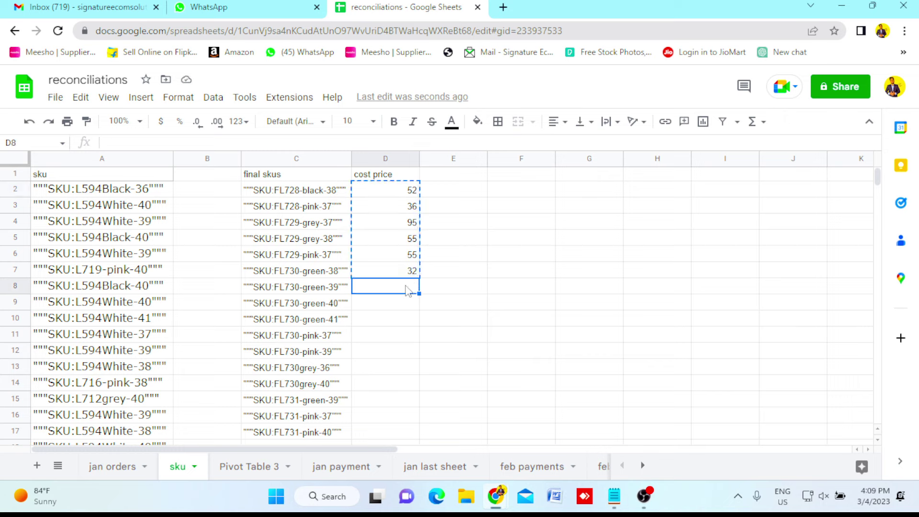
key(ctrl+v)
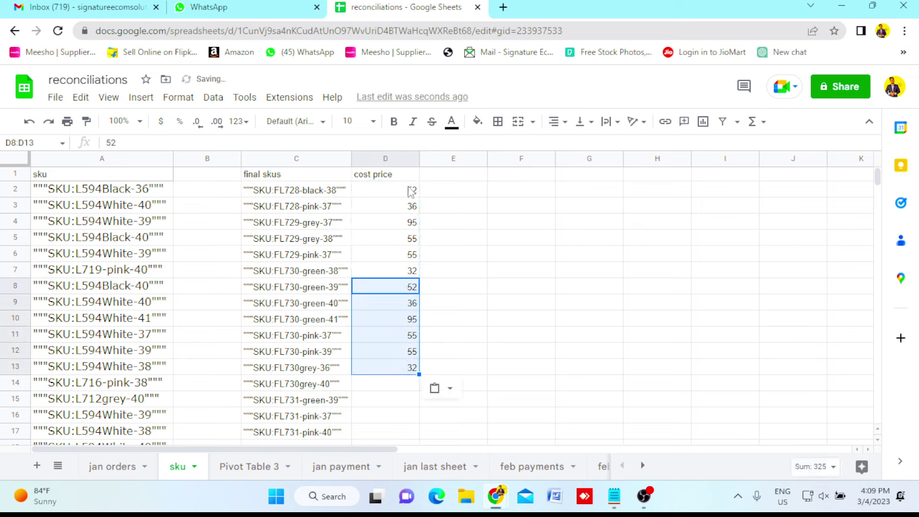
drag(410, 191, 411, 222)
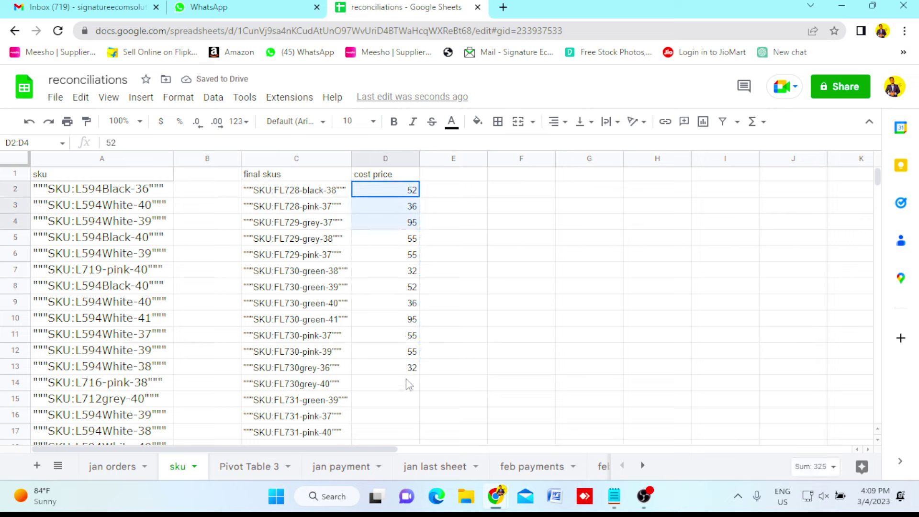
drag(409, 385, 406, 392)
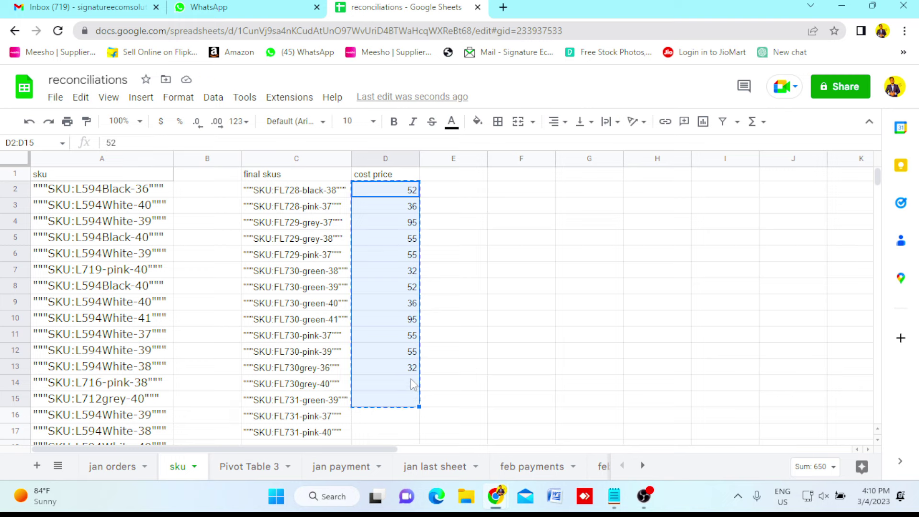
click(413, 385)
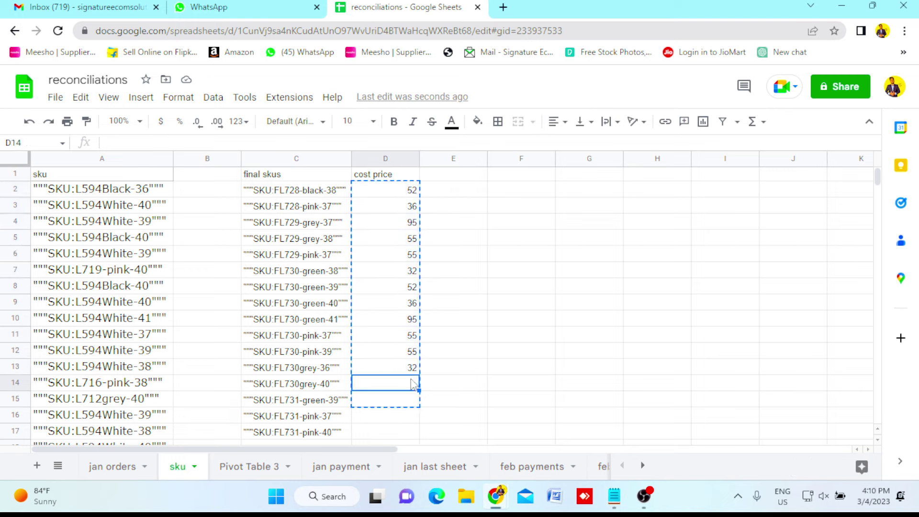
key(ctrl+v)
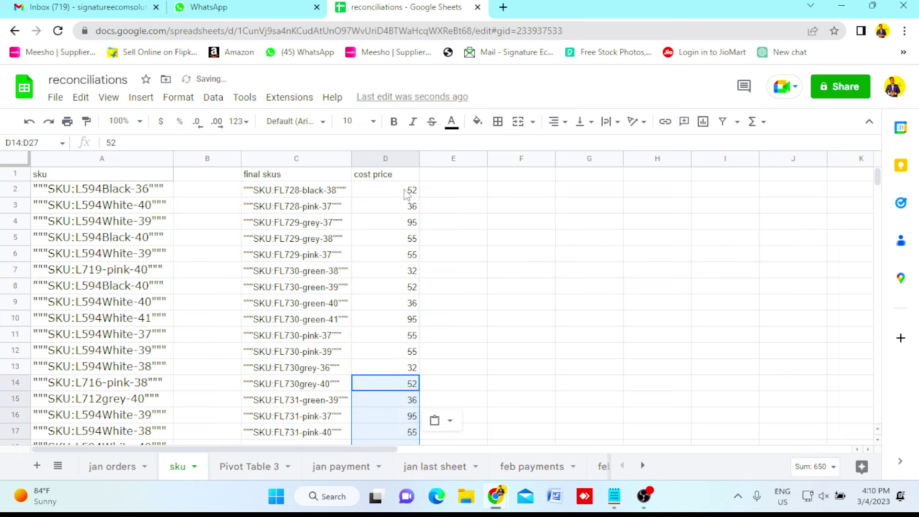
Copy the costs D2:D25 and paste them from D26 down.
drag(408, 190, 416, 405)
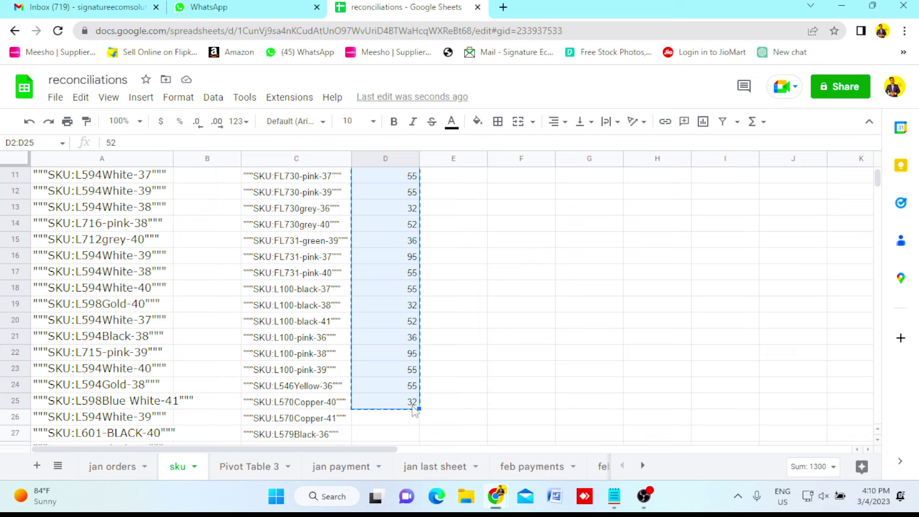
click(412, 424)
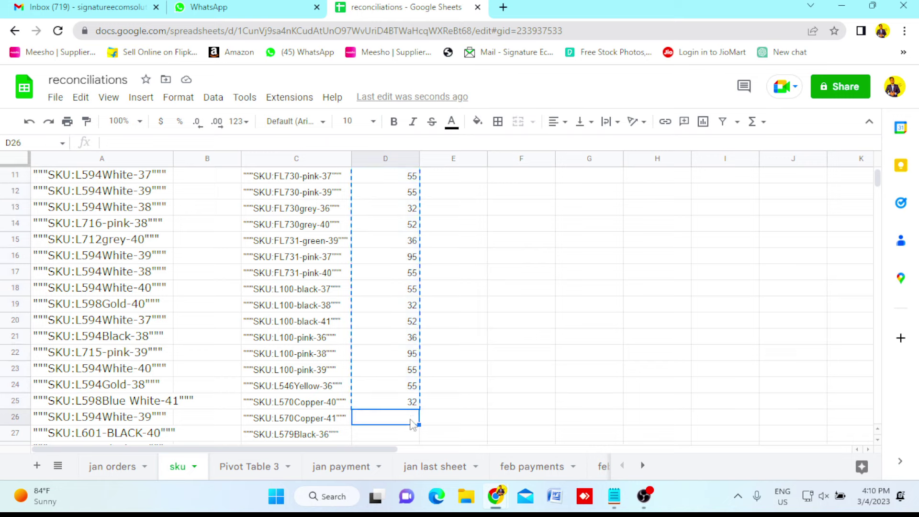
key(ctrl+v)
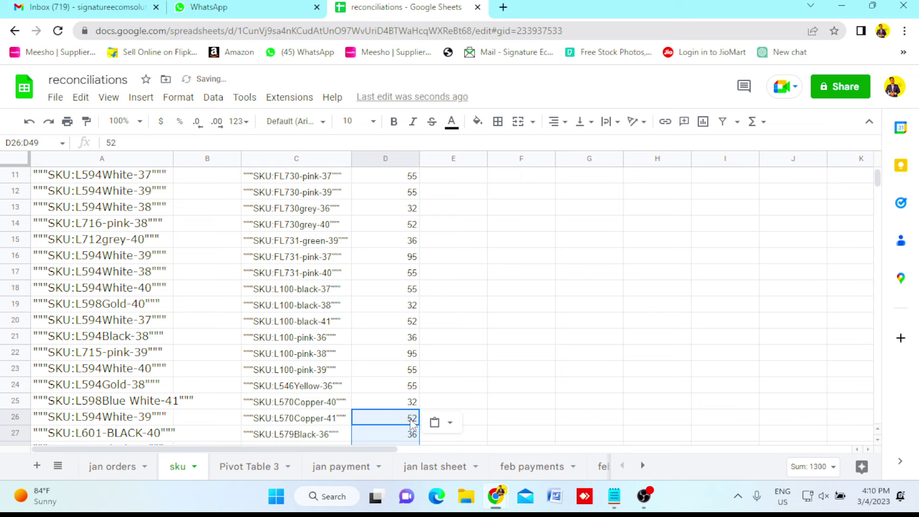
scroll(412, 423, down, 14)
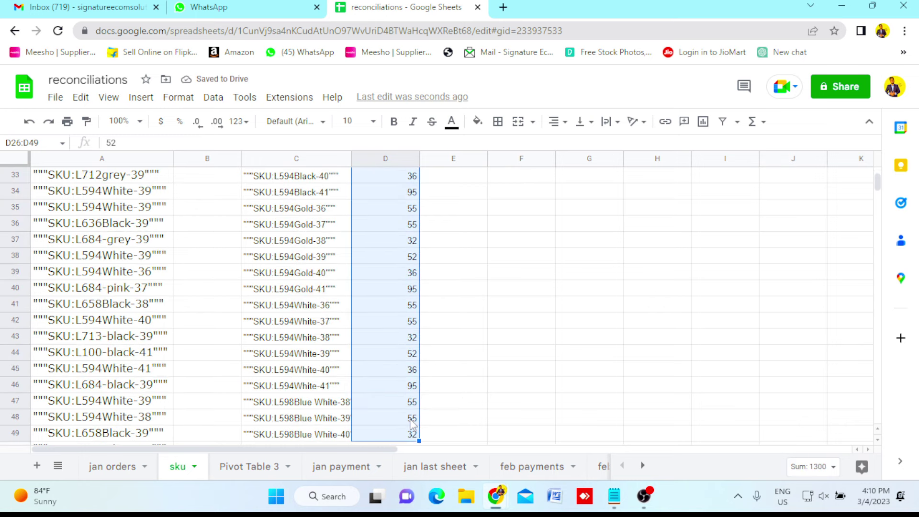
scroll(412, 425, down, 10)
scroll(412, 425, up, 12)
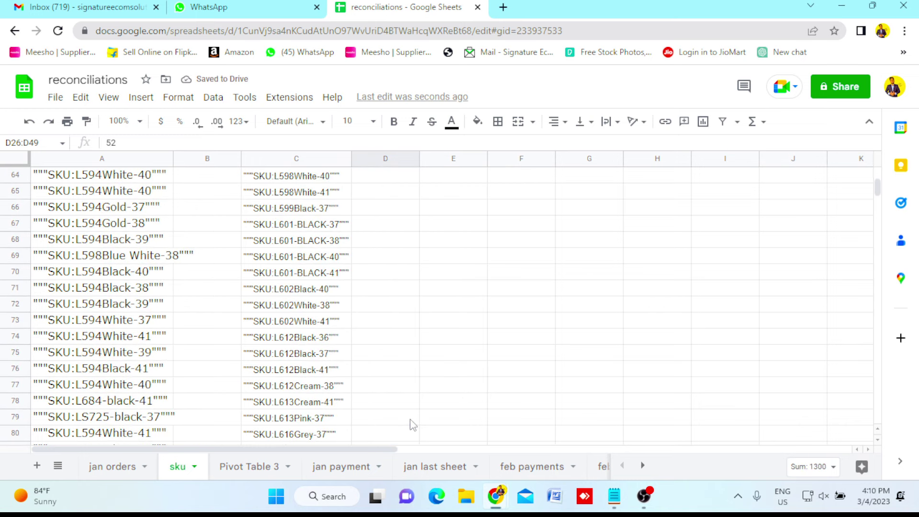
scroll(412, 424, up, 5)
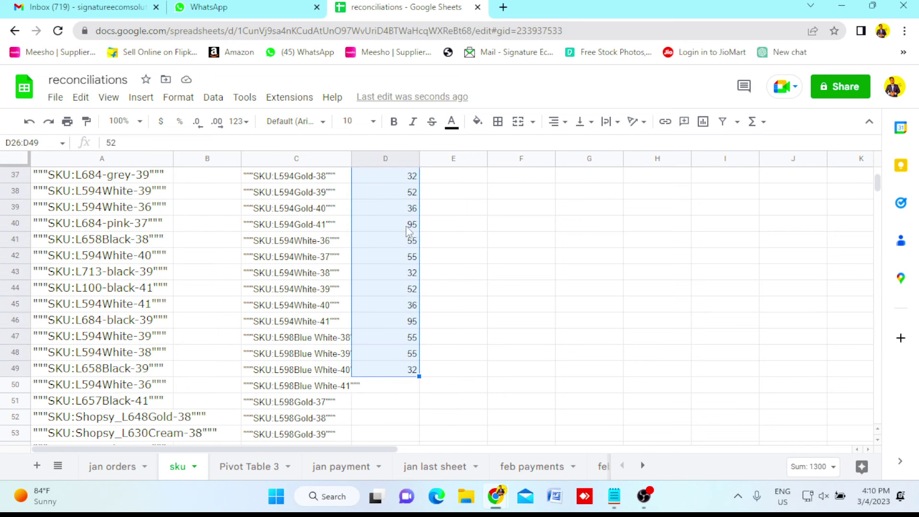
Paste the cost column again at D50, replacing the stray header there with 88.
click(402, 370)
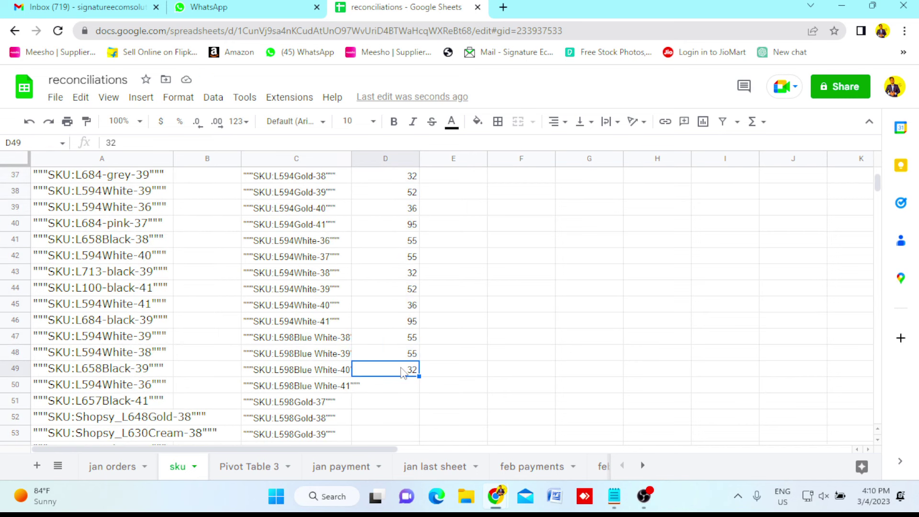
key(ctrl+shift+Up)
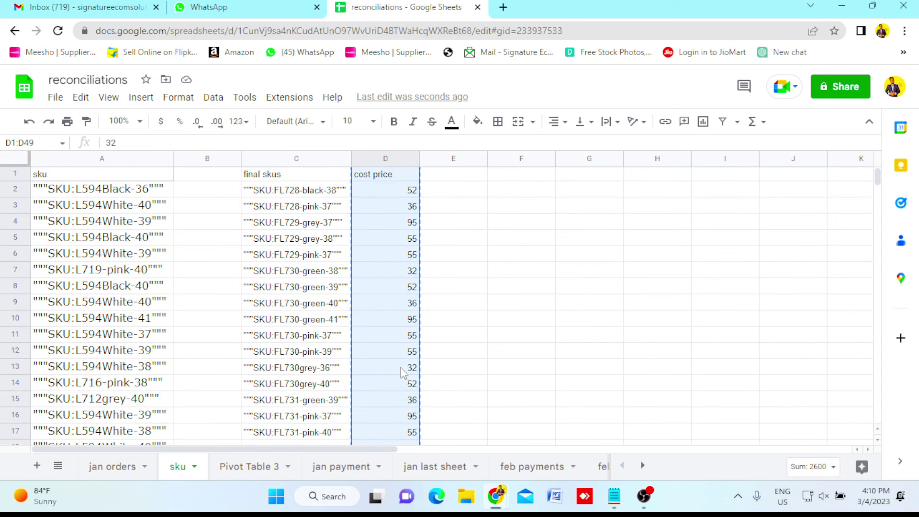
click(402, 370)
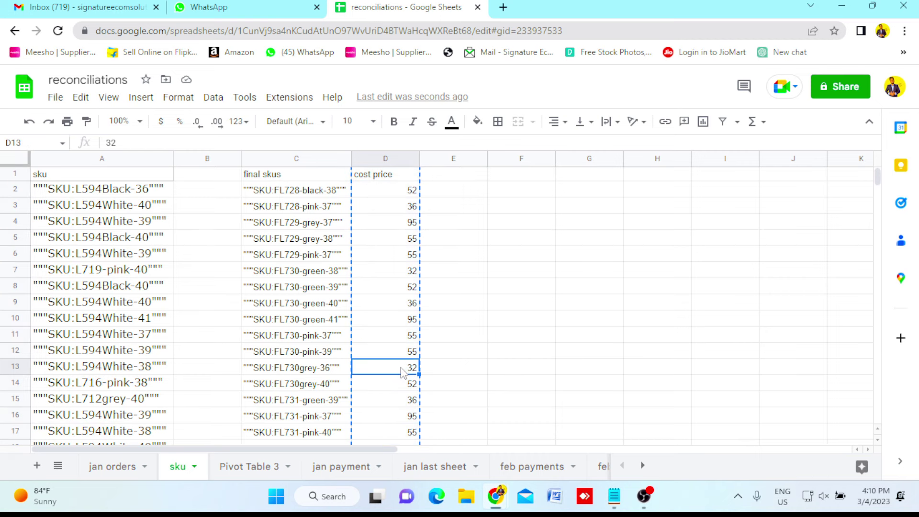
key(ctrl+Down)
key(Down)
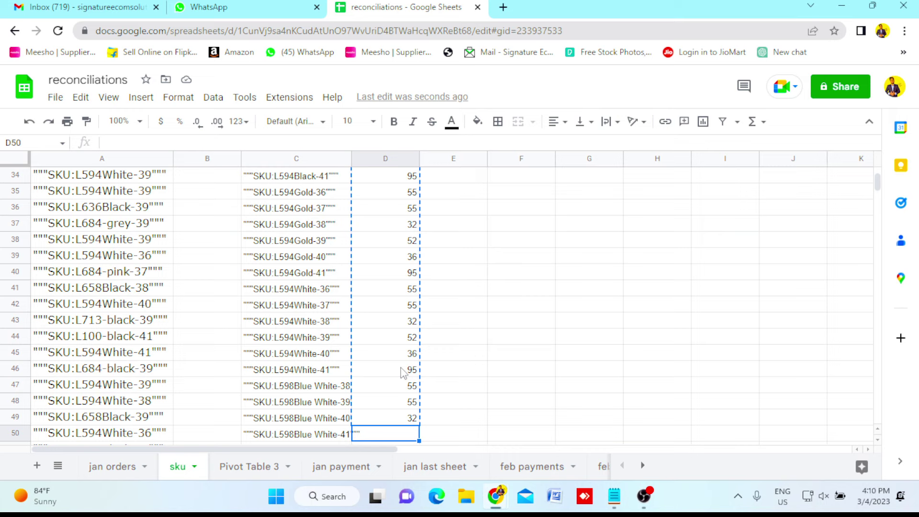
key(ctrl+v)
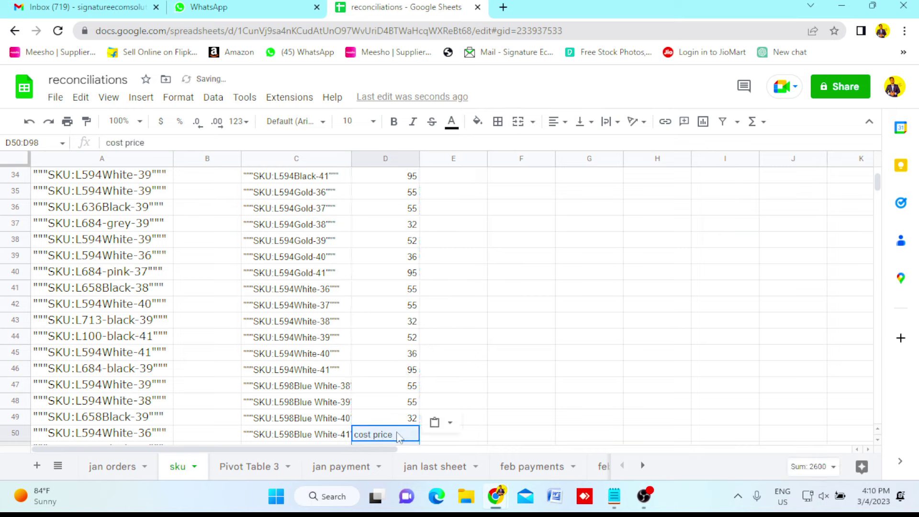
click(396, 436)
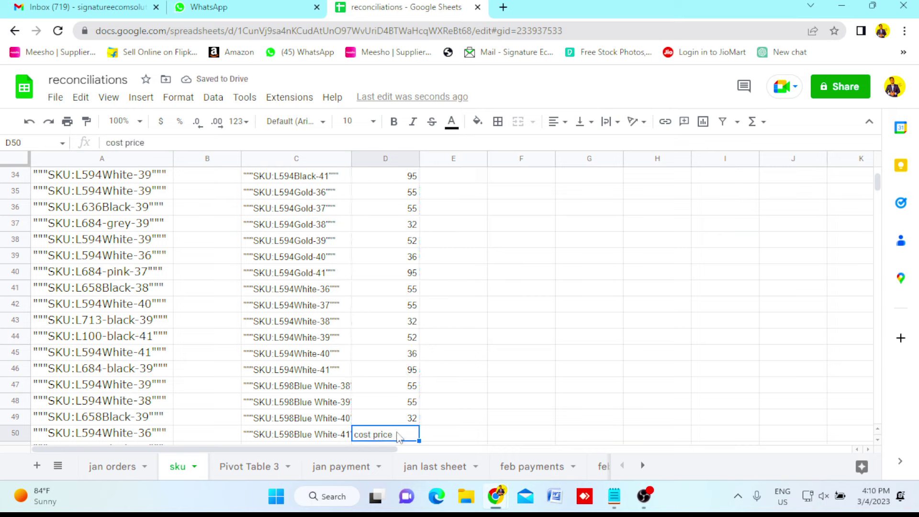
text(88)
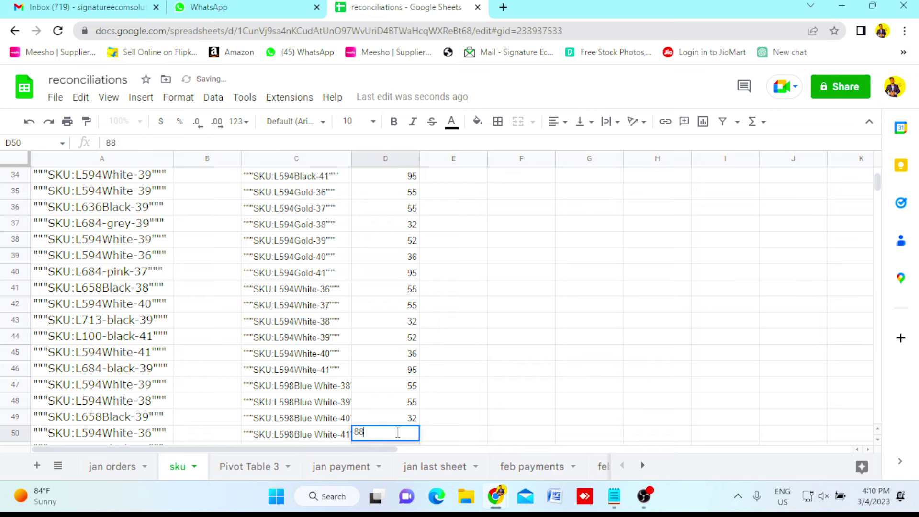
click(455, 434)
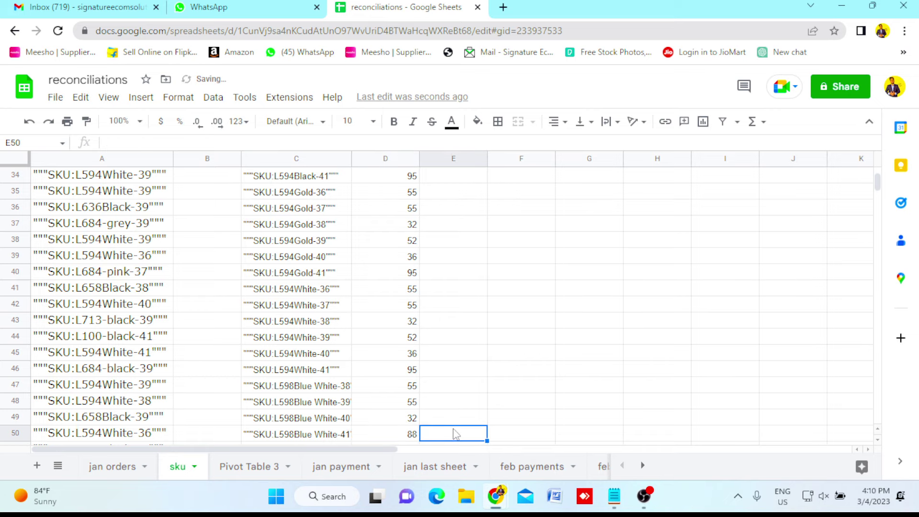
Copy the costs D2:D98 and paste them from D99 down.
click(414, 387)
key(ctrl+Up)
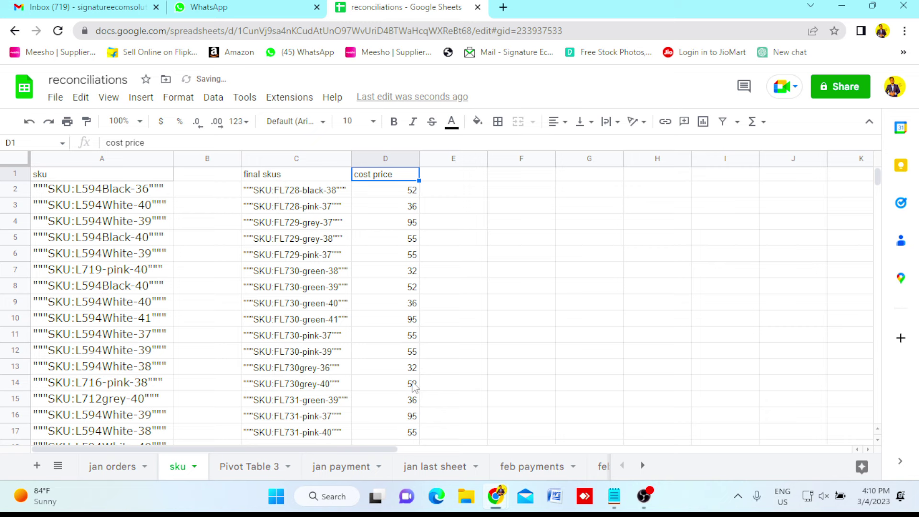
key(Down)
key(ctrl+shift+Down)
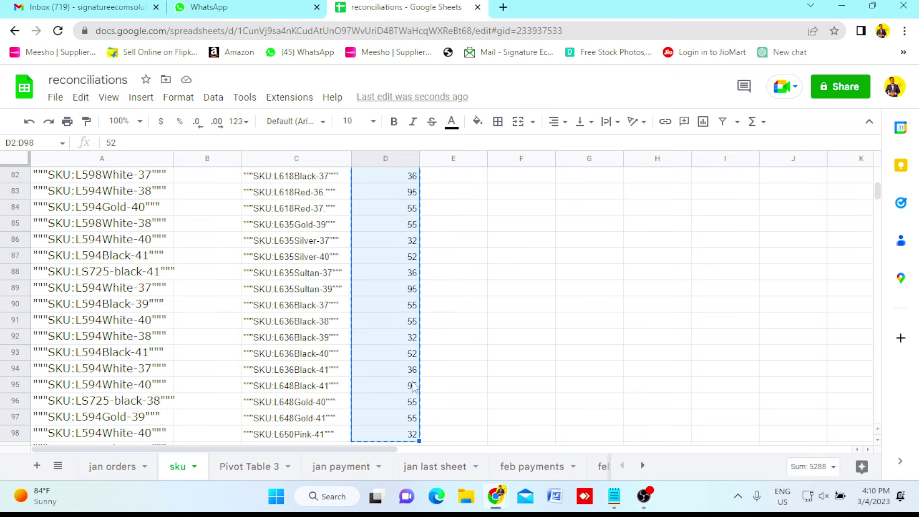
key(ctrl+Down)
key(Down)
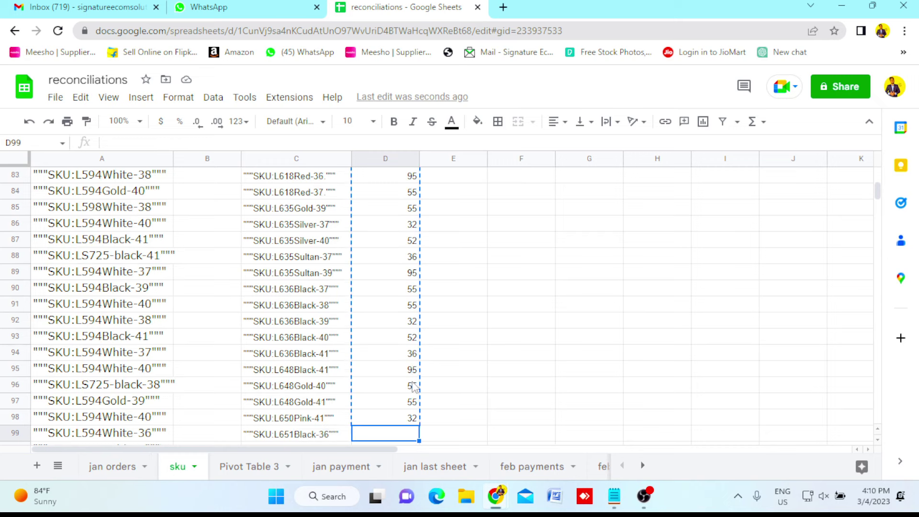
key(ctrl+v)
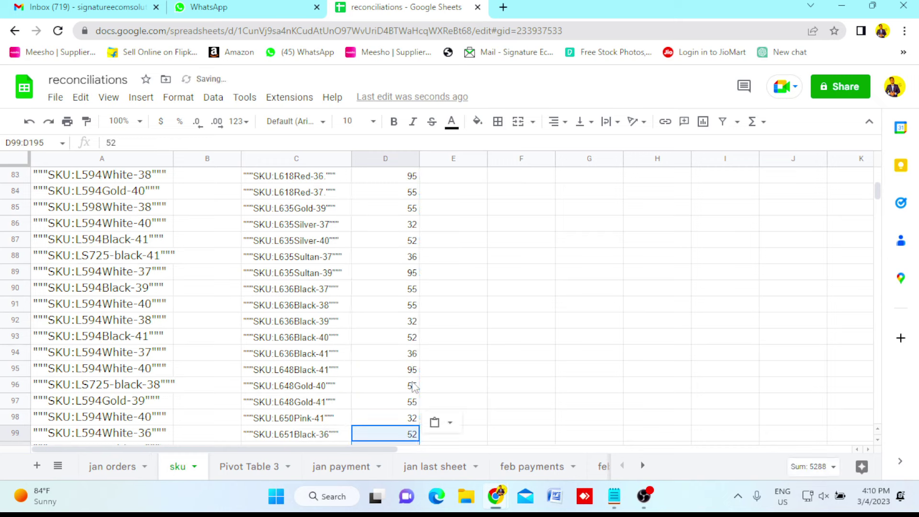
Paste the costs once more from D196, extending the list to D292.
key(ctrl+Down)
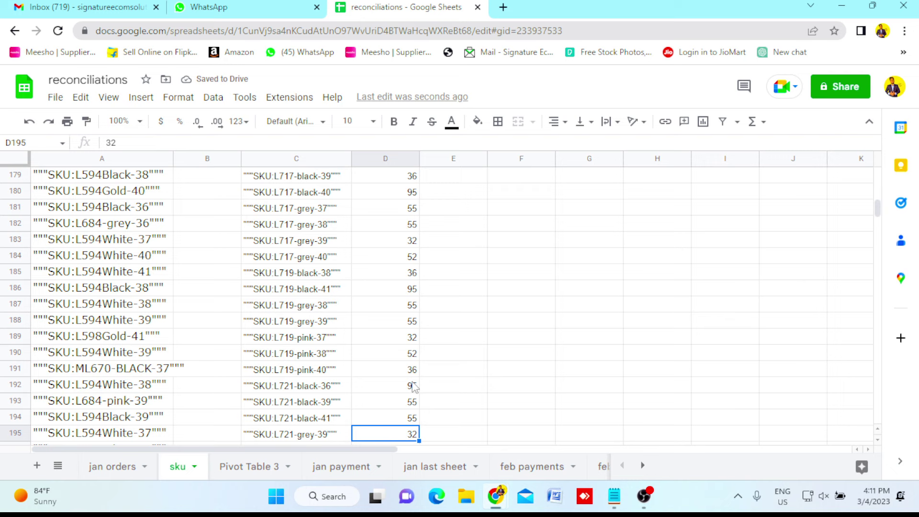
key(ctrl+Down)
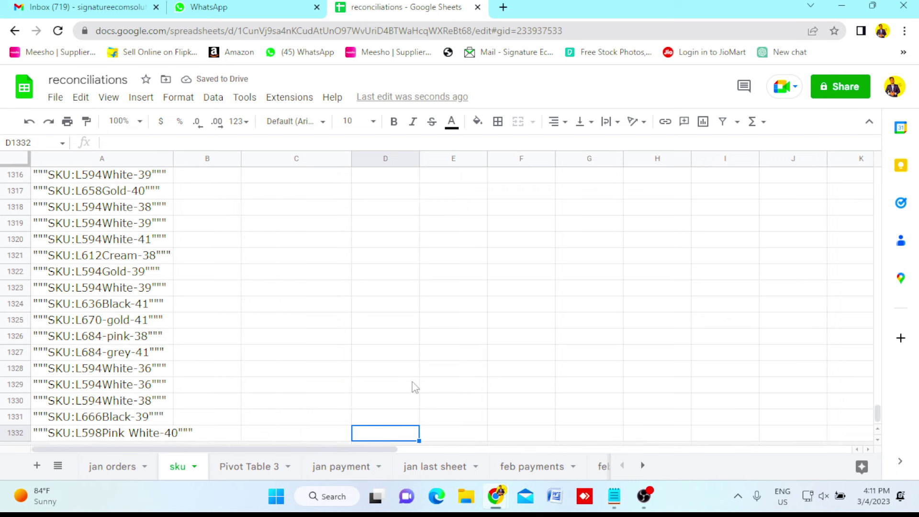
key(ctrl+Up)
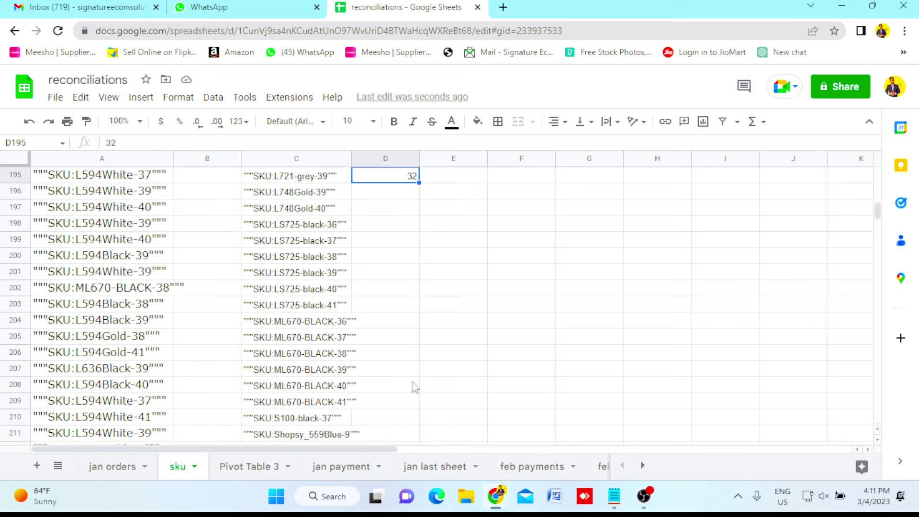
key(Down)
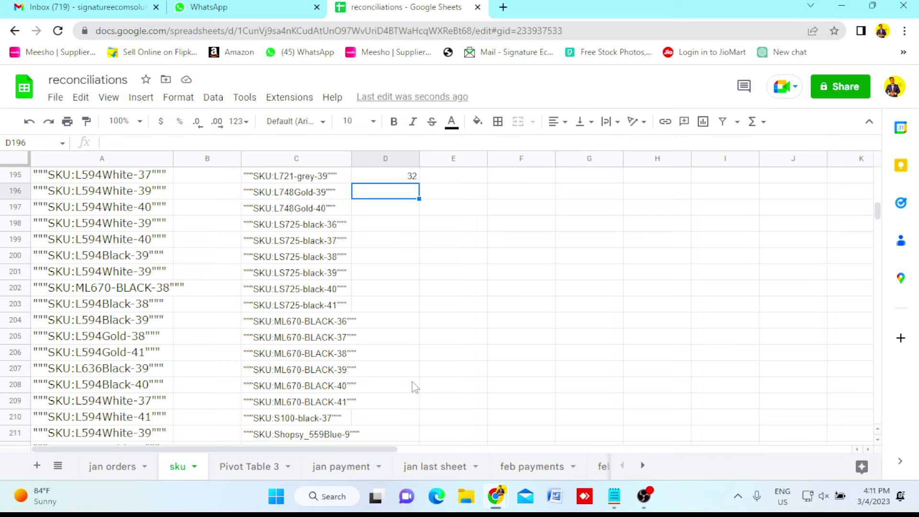
key(ctrl+v)
key(ctrl+Down)
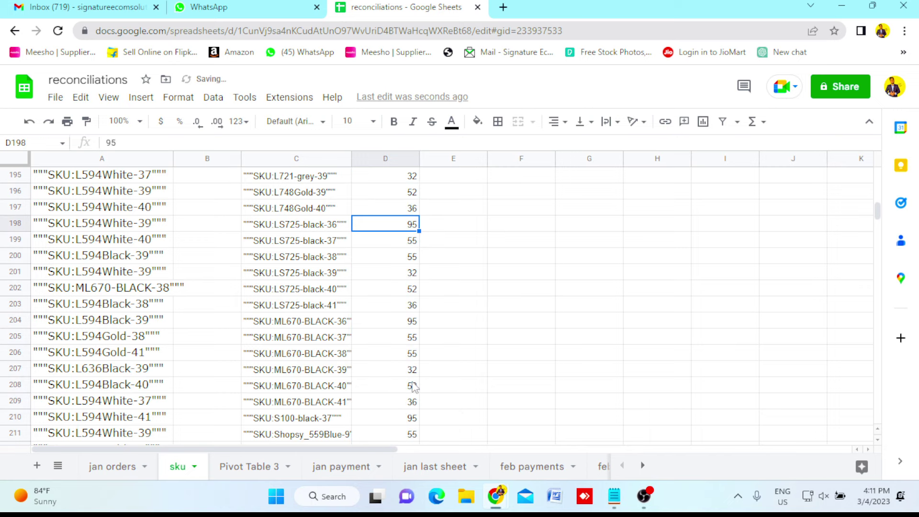
key(ctrl+Up)
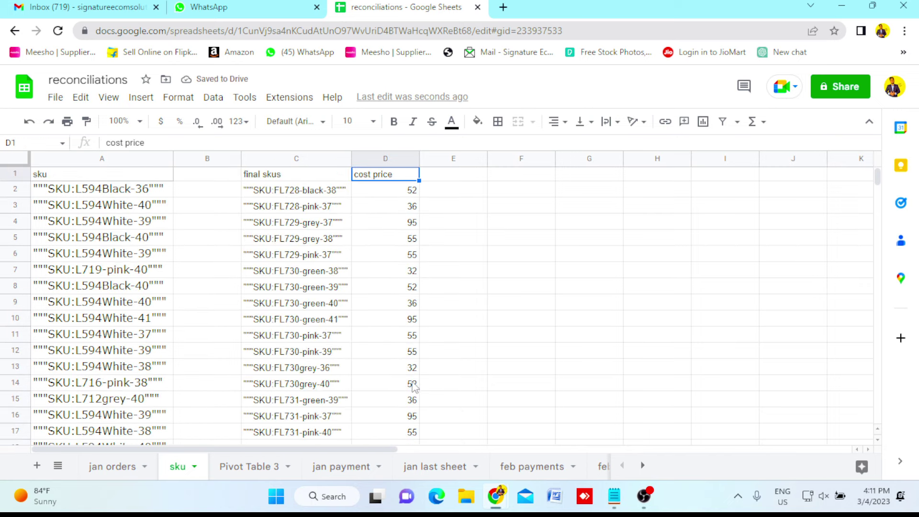
Clear the surplus cost prices in D221:D292 below the last final SKU.
key(Left)
key(Down)
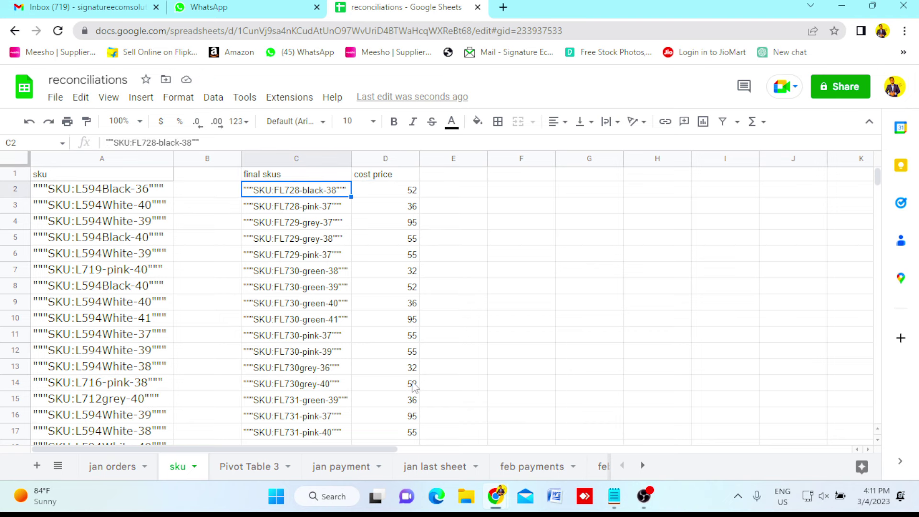
key(ctrl+Down)
key(Right)
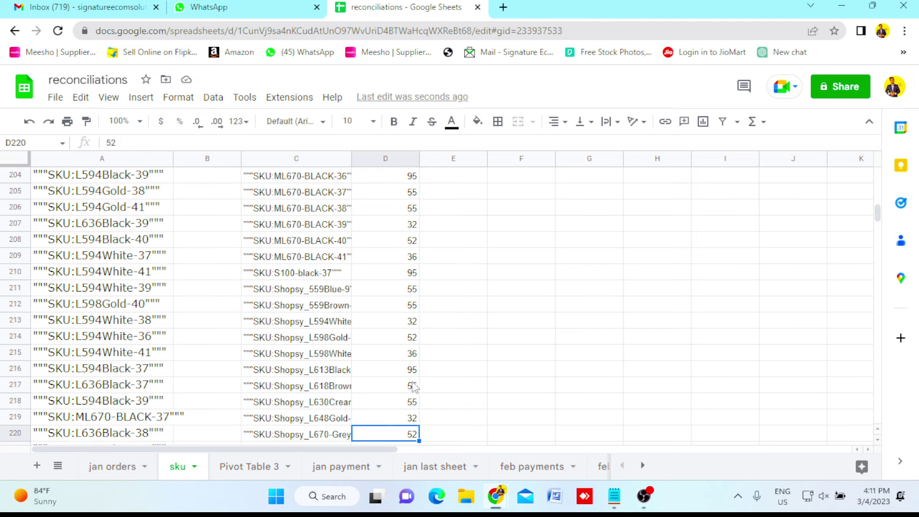
key(Down)
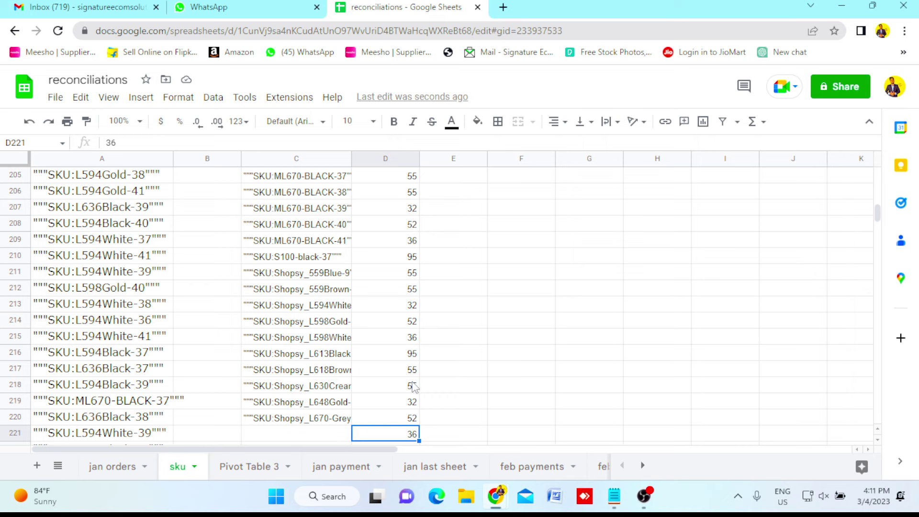
key(ctrl+shift+Down)
key(Delete)
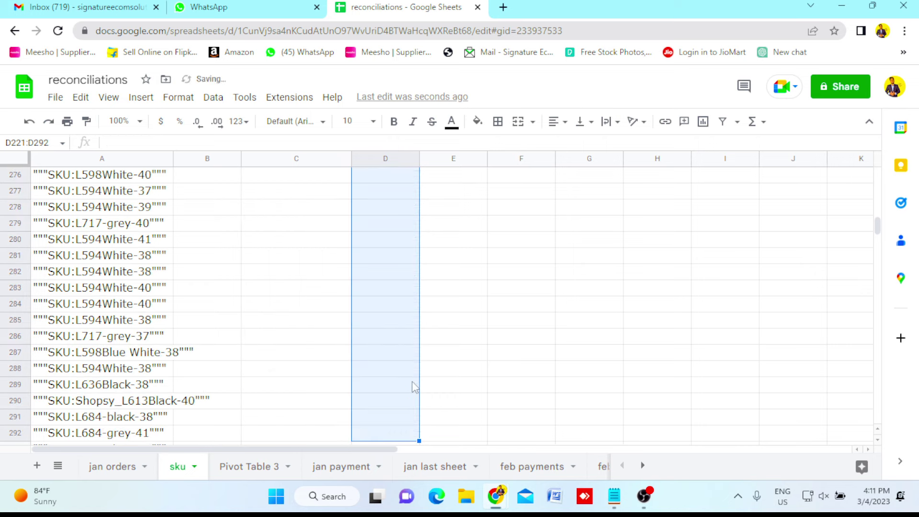
Return to the top of the cost price list beside the first final SKU.
key(Up)
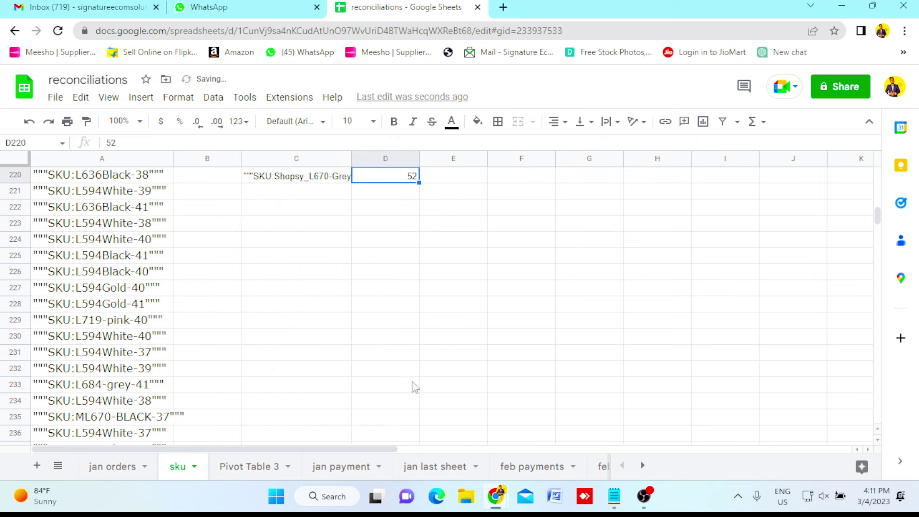
key(ctrl+Up)
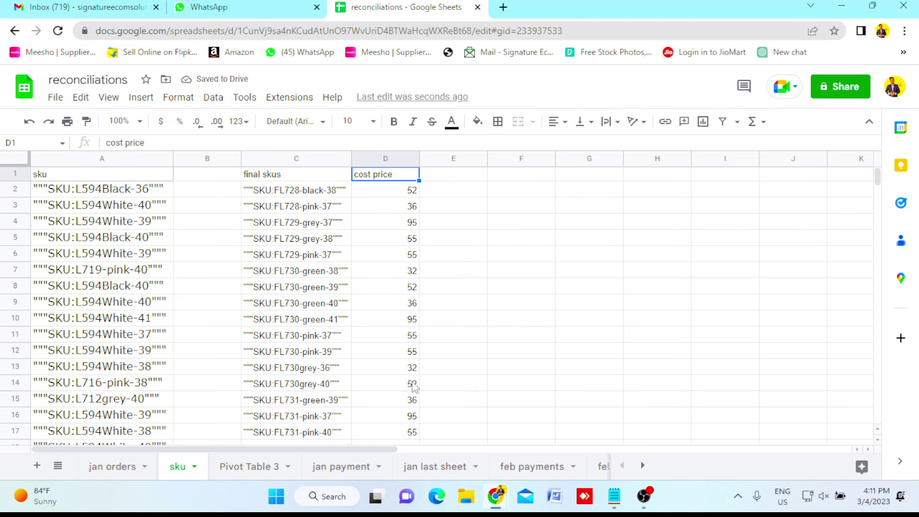
key(Down)
key(Left)
key(Right)
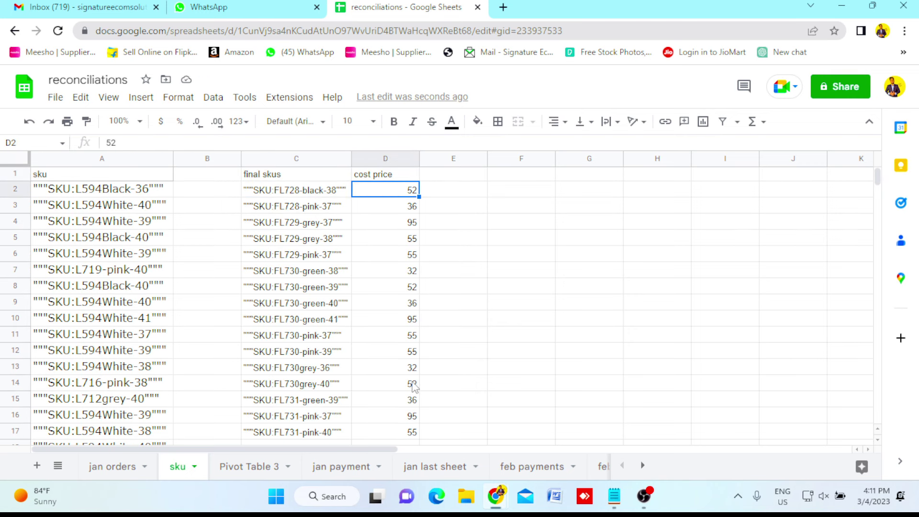
key(Left)
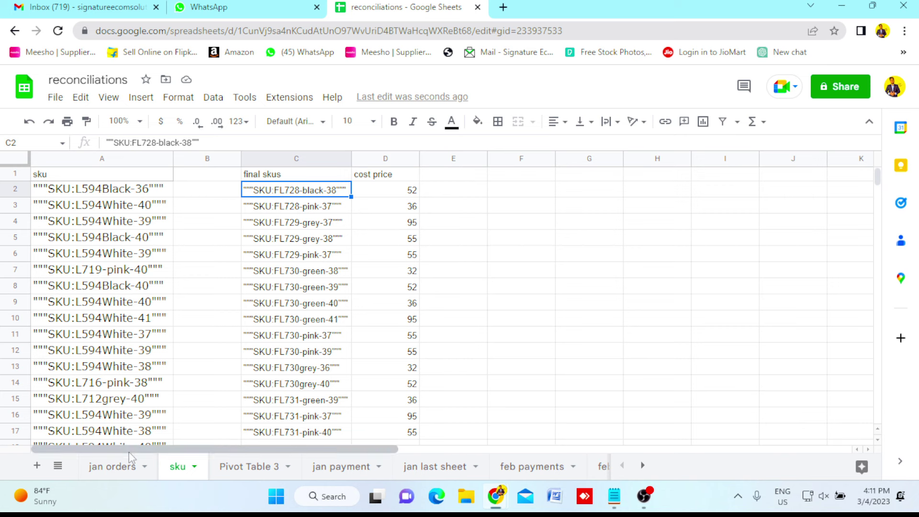
Go to the first empty cost price cell F2 on jan orders, checking the sku sheet.
click(116, 469)
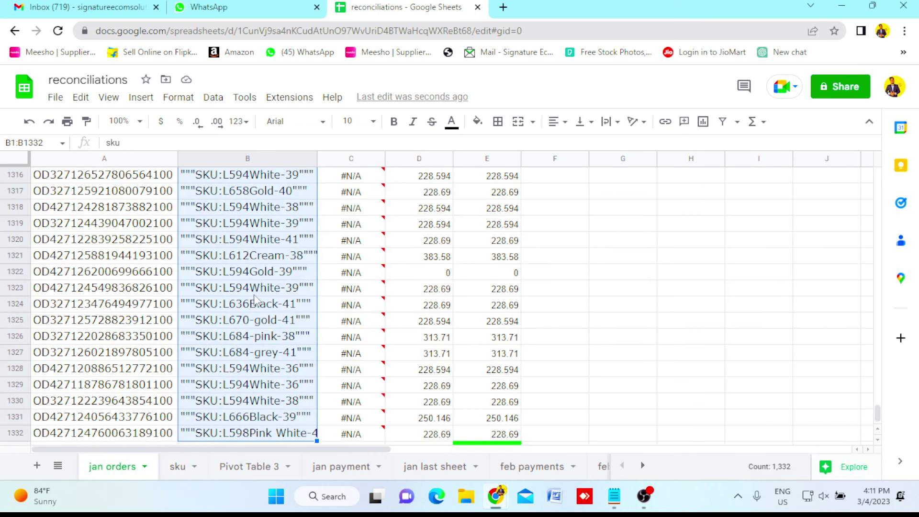
click(254, 294)
key(ctrl+Up)
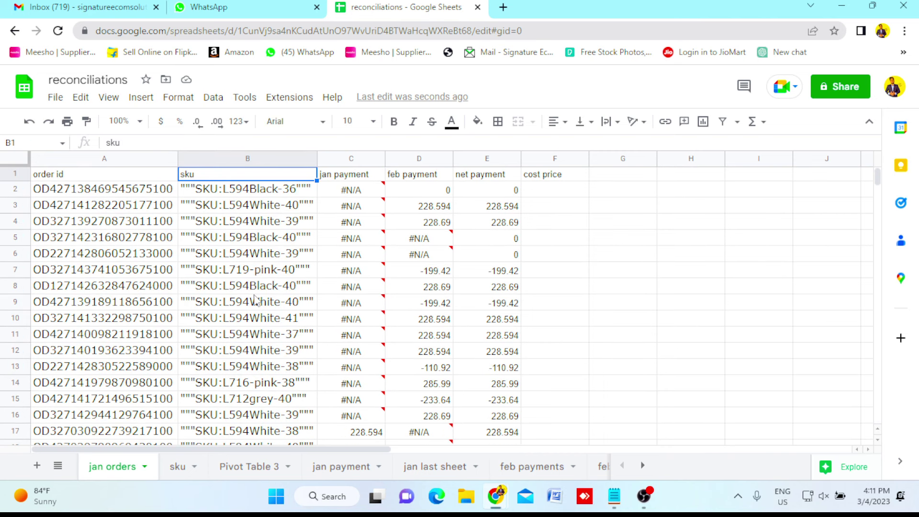
key(Right)
key(Right)
key(Right)
key(Right)
key(Down)
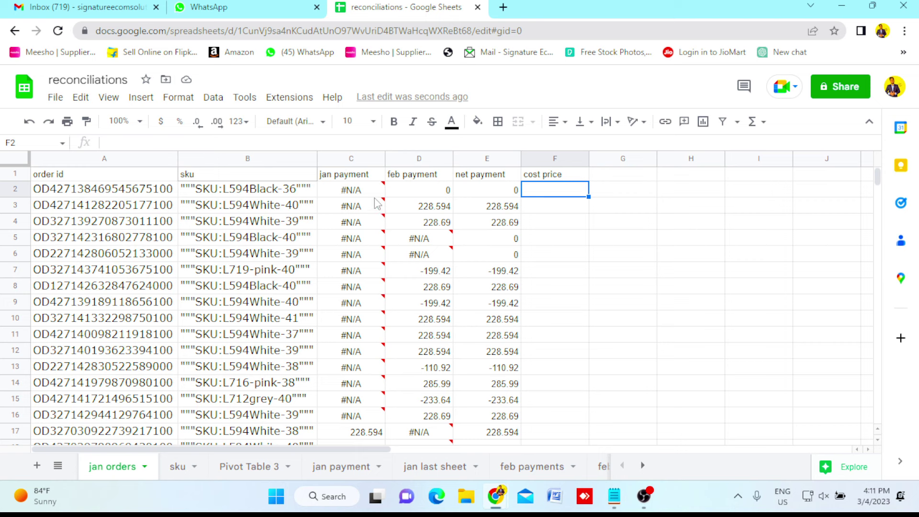
mouse_move(378, 203)
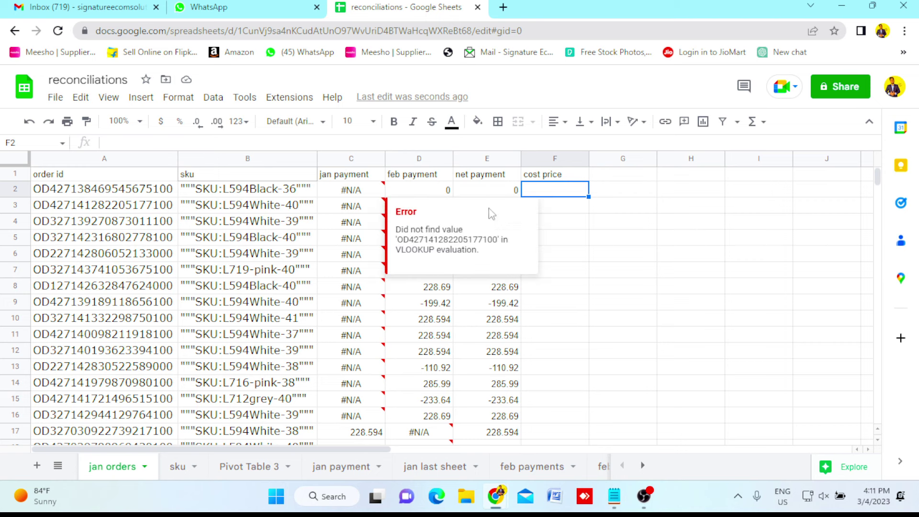
click(180, 474)
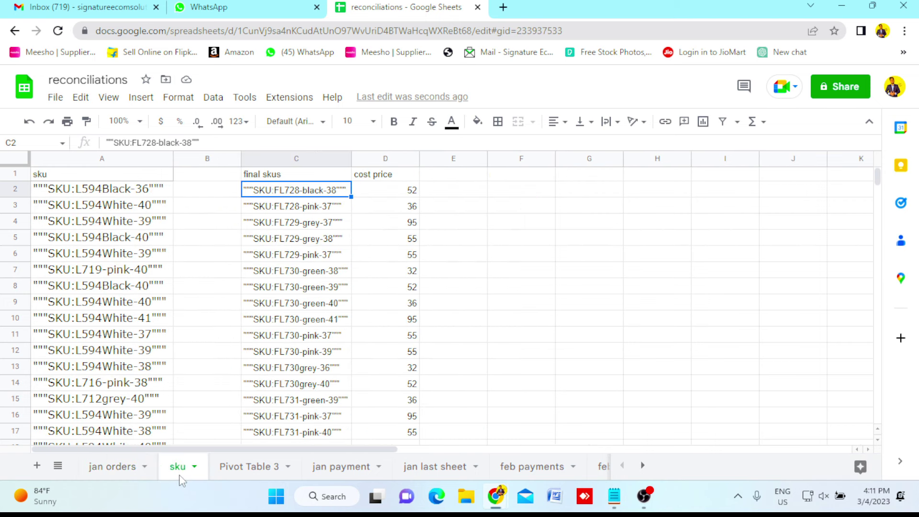
click(111, 466)
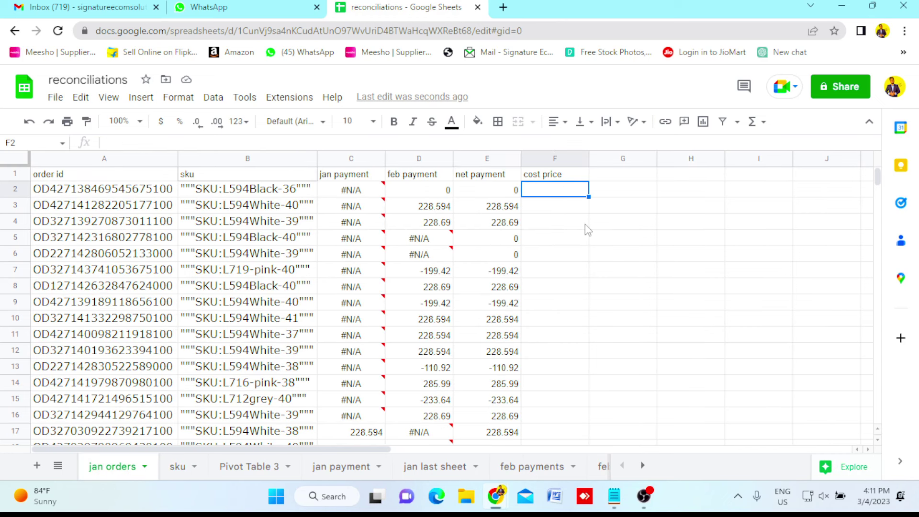
Enter =VLOOKUP(B2,sku!C:D,2,0) in F2 to look up the order's cost price.
text(=vlo)
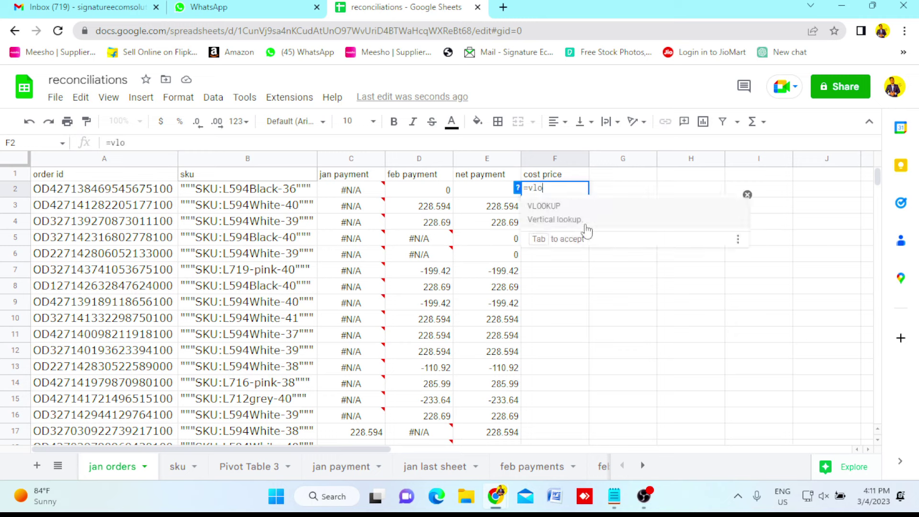
click(558, 220)
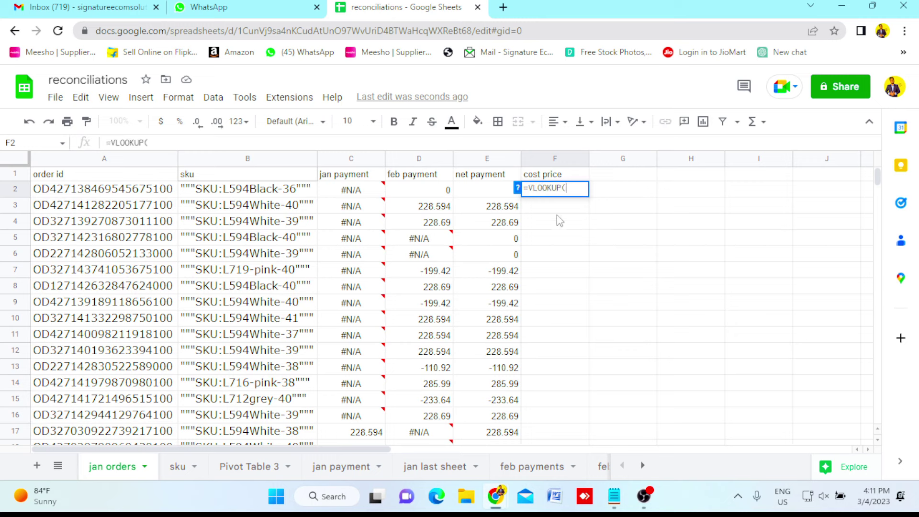
key(Left)
key(Left)
key(Left)
key(Left)
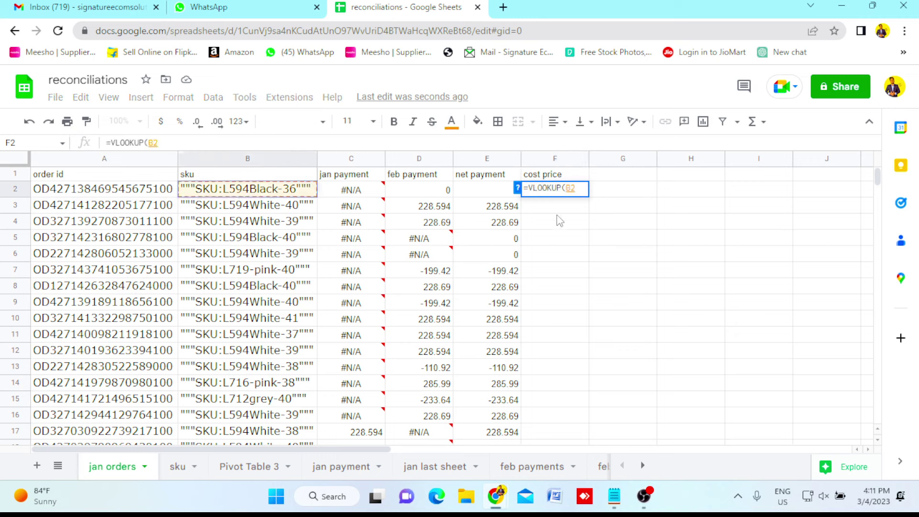
text(,)
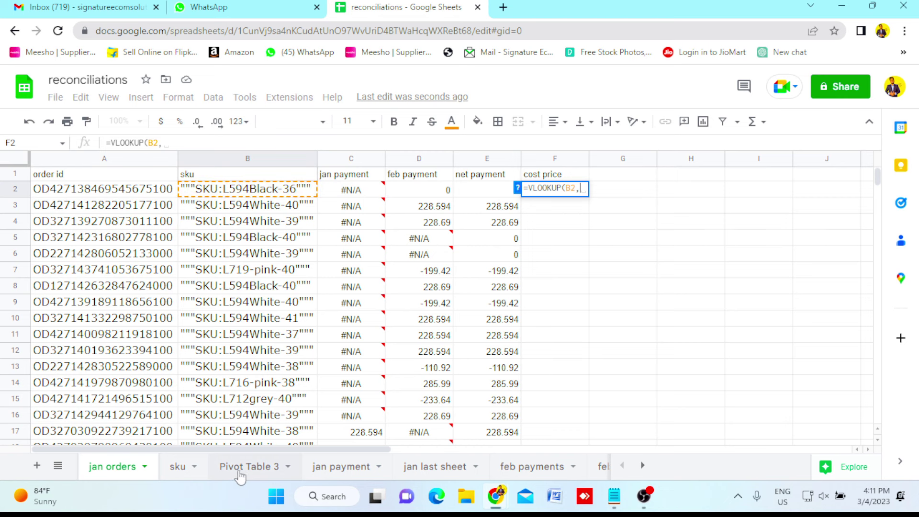
click(178, 468)
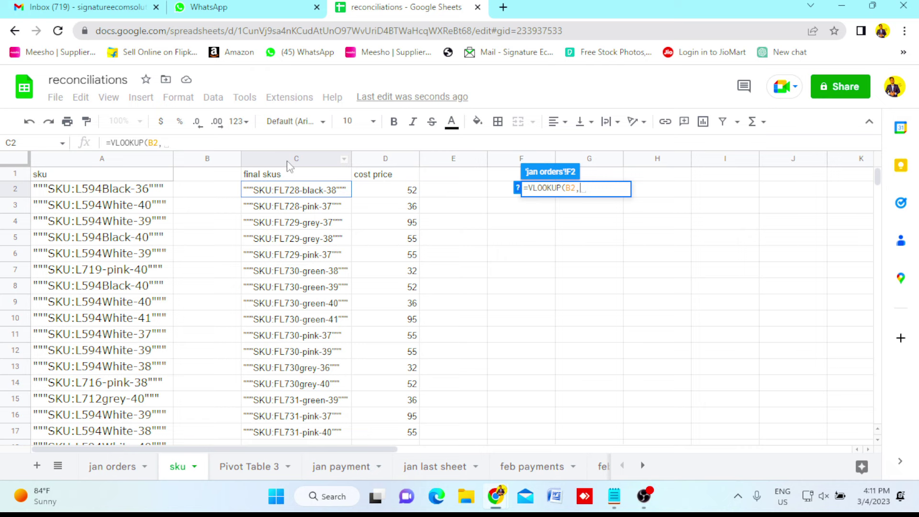
drag(288, 162, 379, 162)
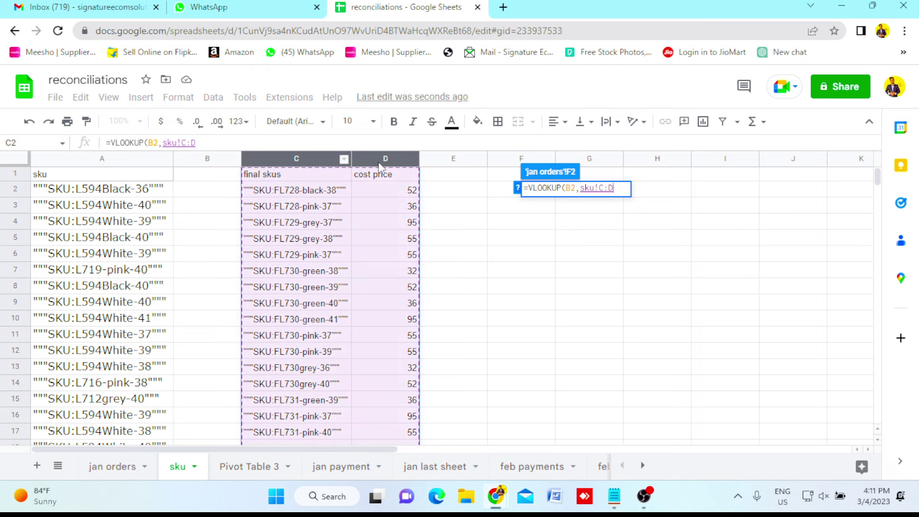
text(,2)
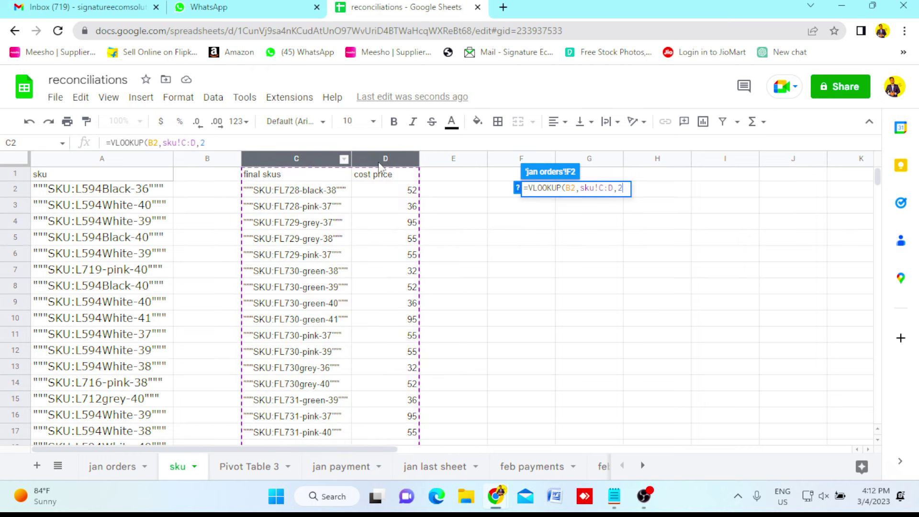
text(,0))
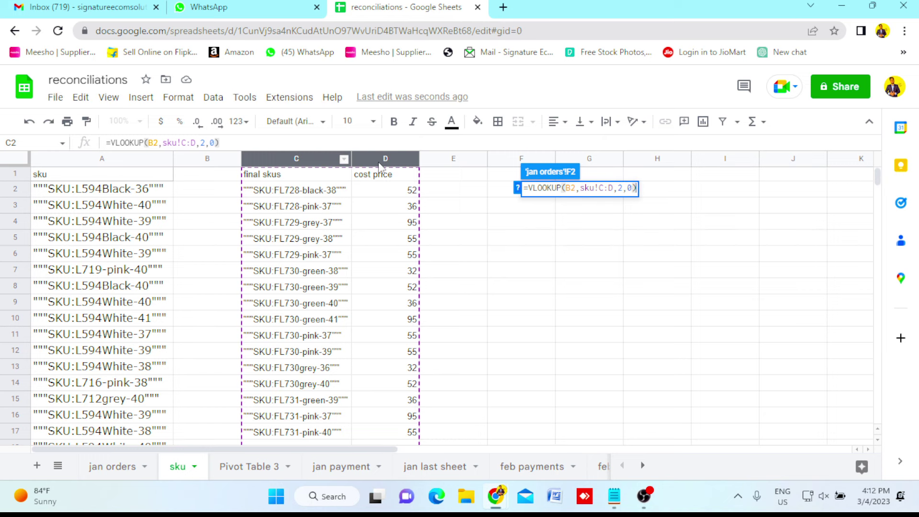
key(Return)
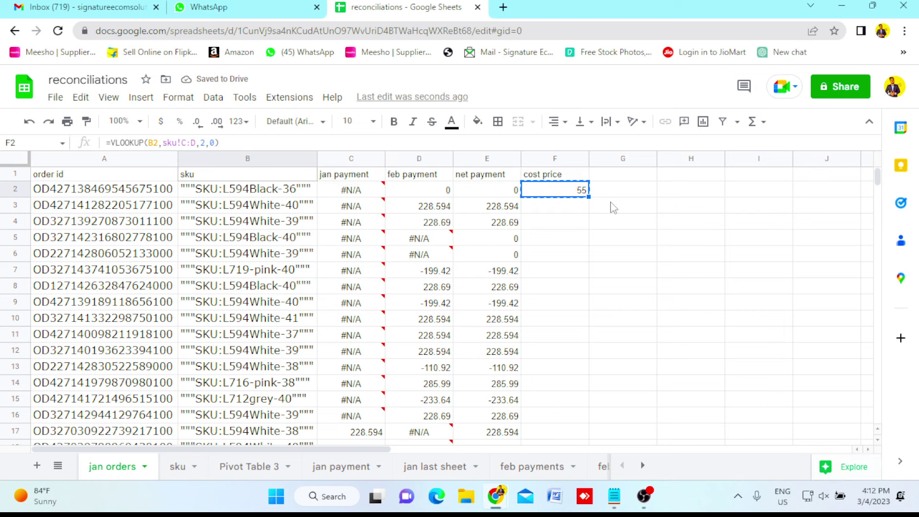
Paste the lookup formula down the cost price column F2:F1332.
key(Left)
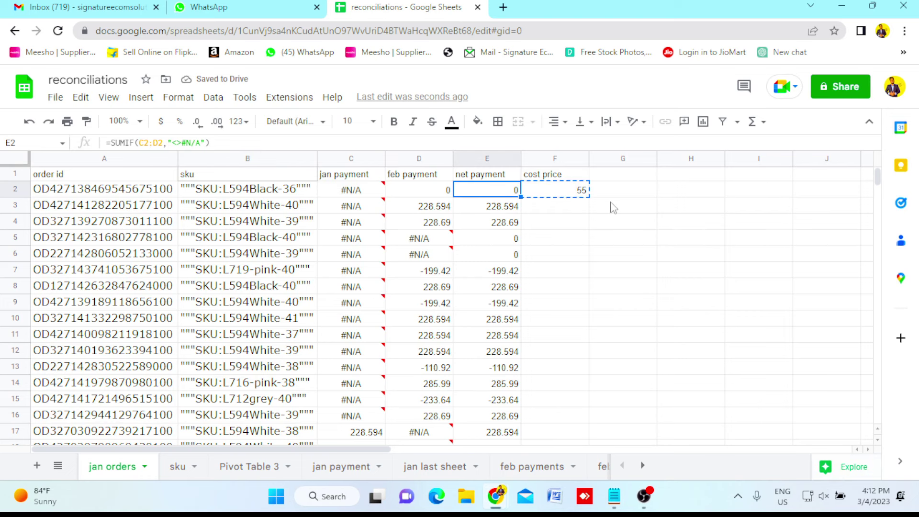
key(ctrl+Down)
key(Right)
key(Up)
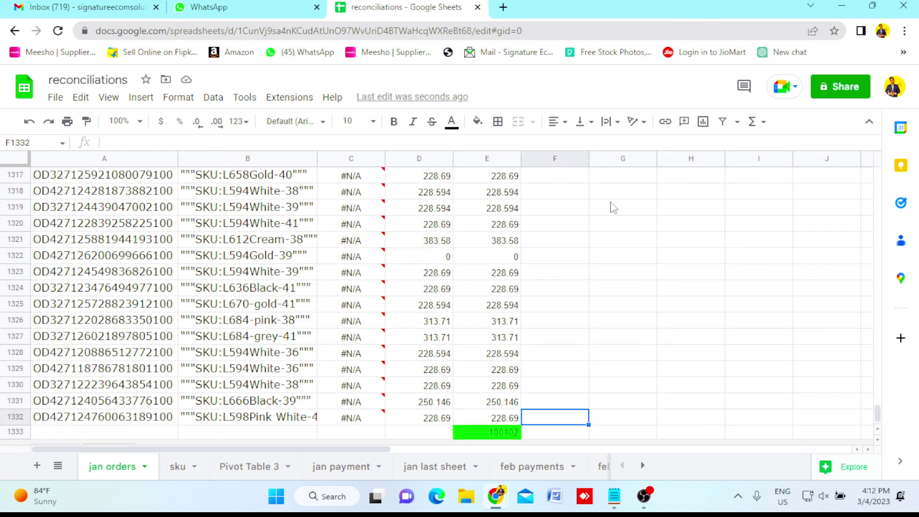
key(ctrl+shift+Up)
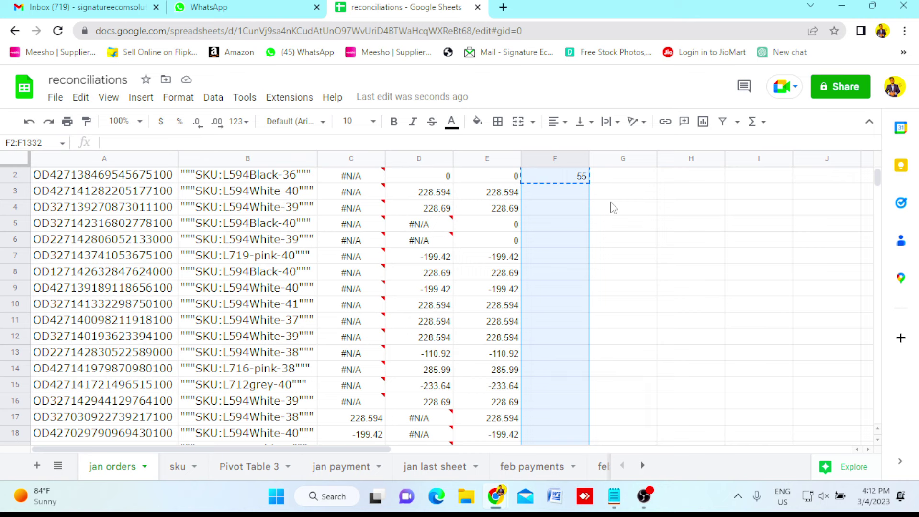
key(ctrl+v)
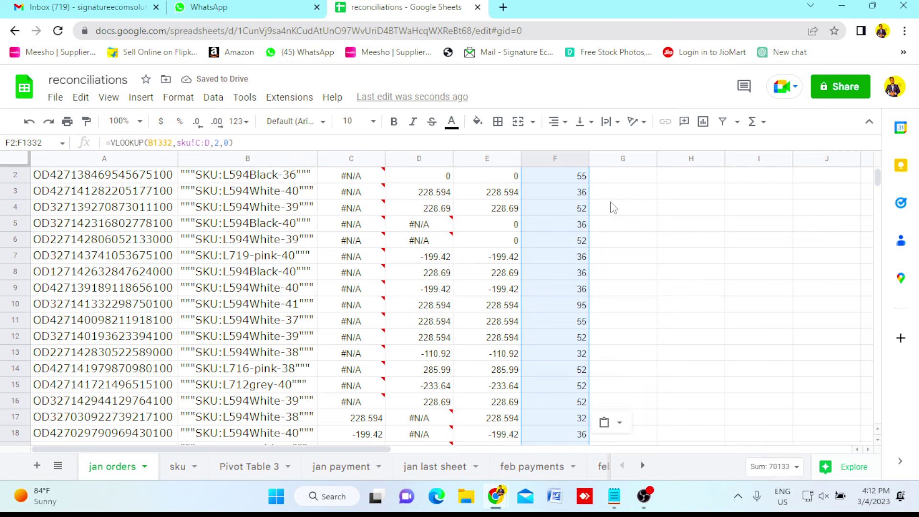
scroll(612, 207, up, 1)
key(Escape)
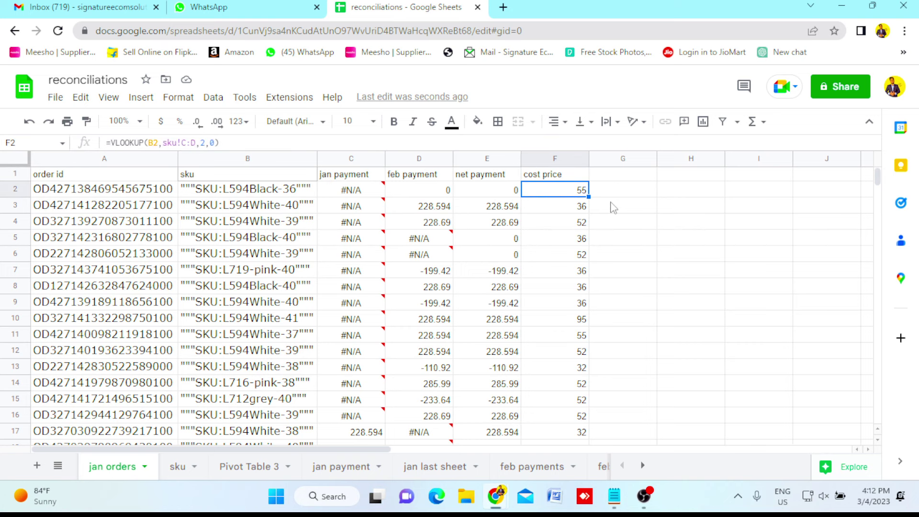
key(ctrl+shift+Down)
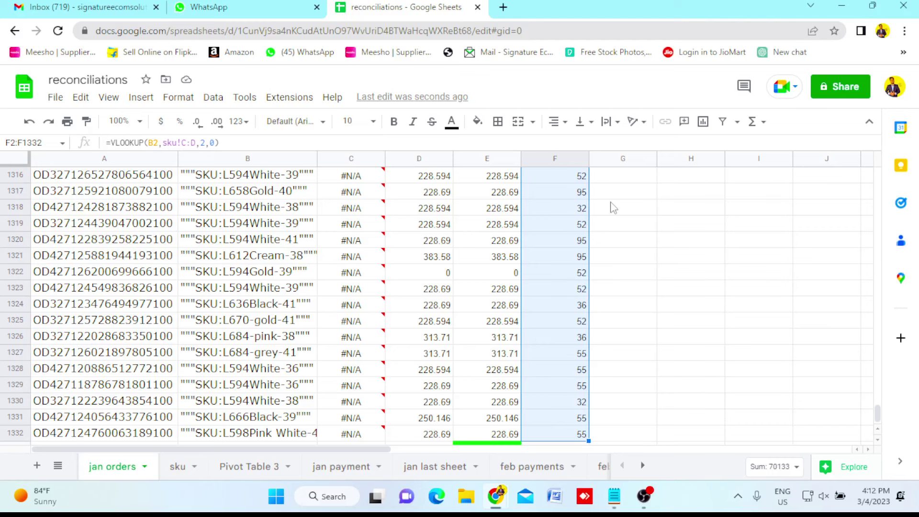
key(ctrl+Down)
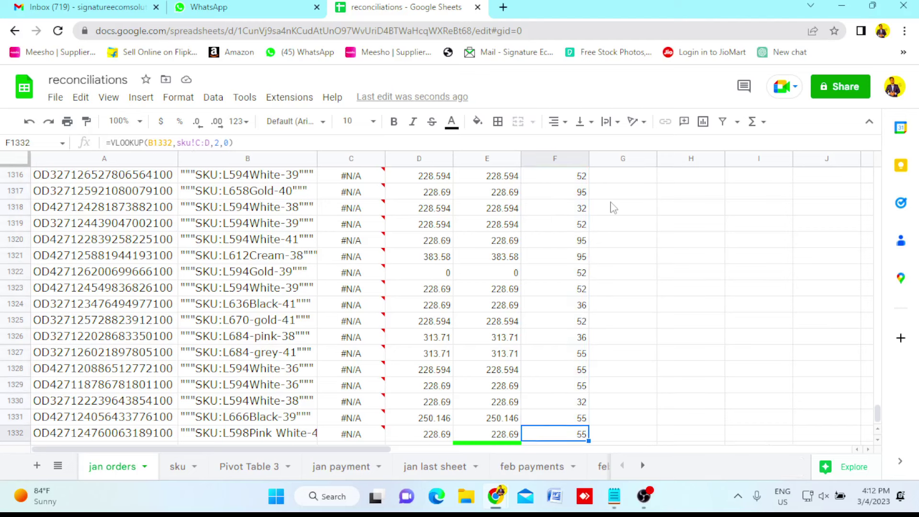
Enter the cost price total 70133 below the last cost price.
key(Down)
text(7)
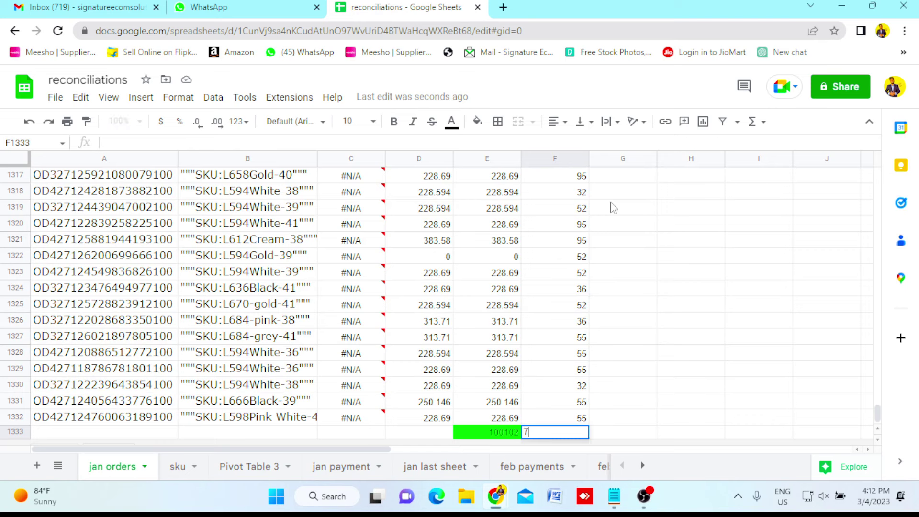
text(0133)
key(Up)
key(ctrl+shift+Up)
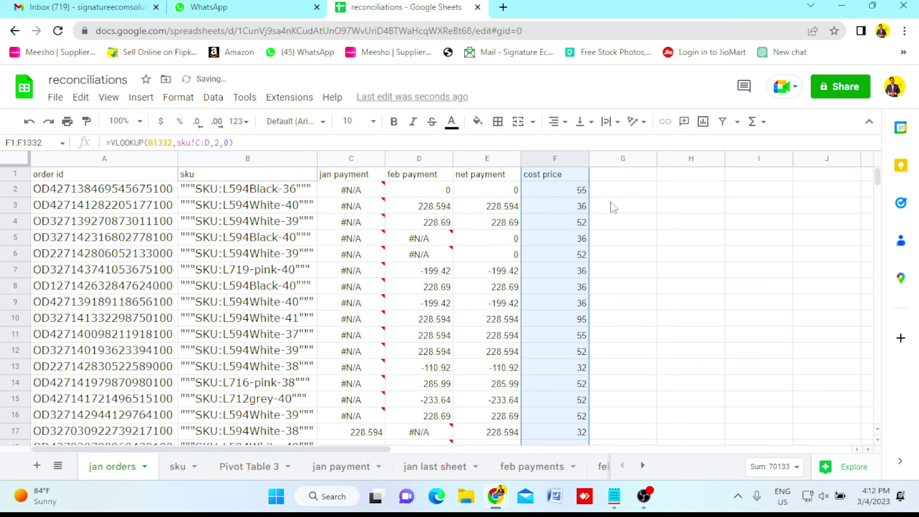
key(ctrl+shift+Down)
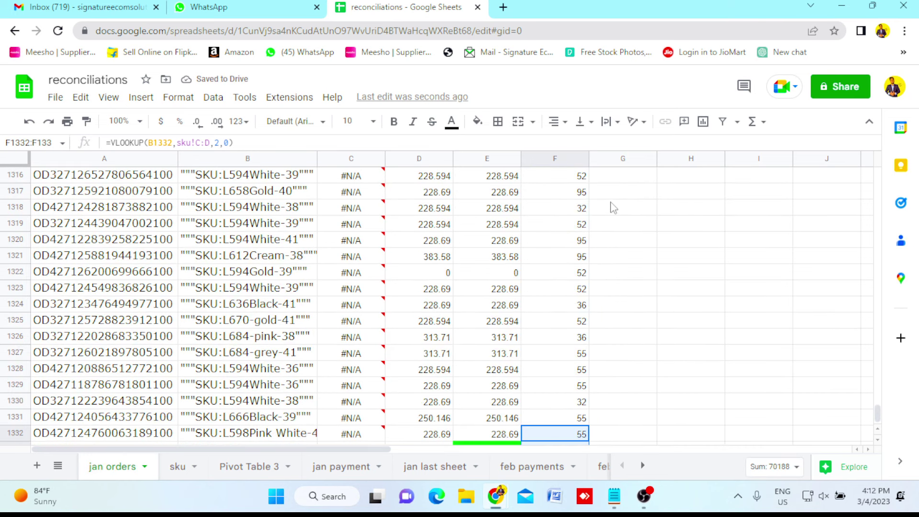
key(Down)
scroll(613, 207, down, 1)
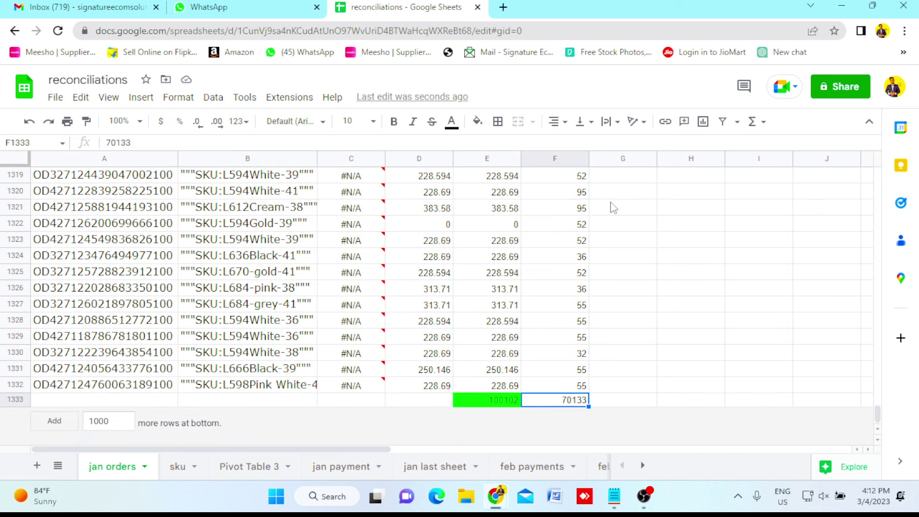
Insert 4 blank rows below rows 1330–1333.
click(15, 398)
right_click(15, 397)
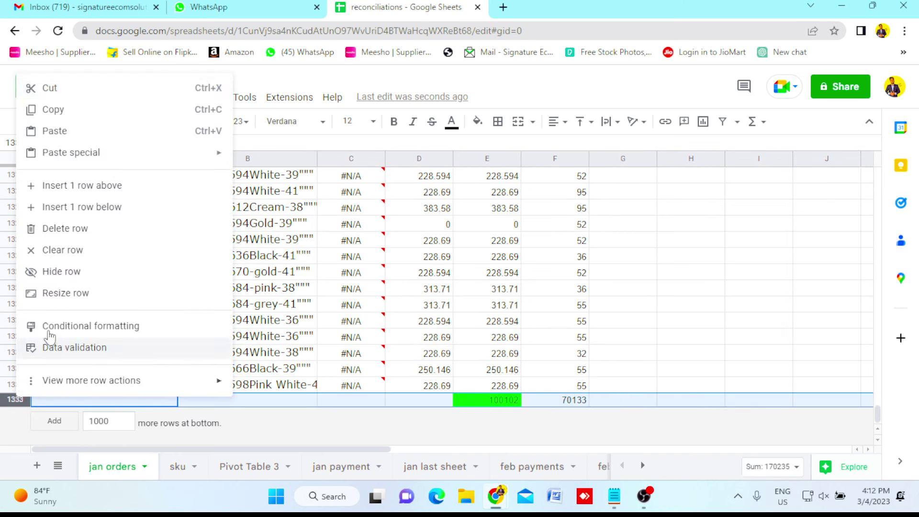
click(7, 336)
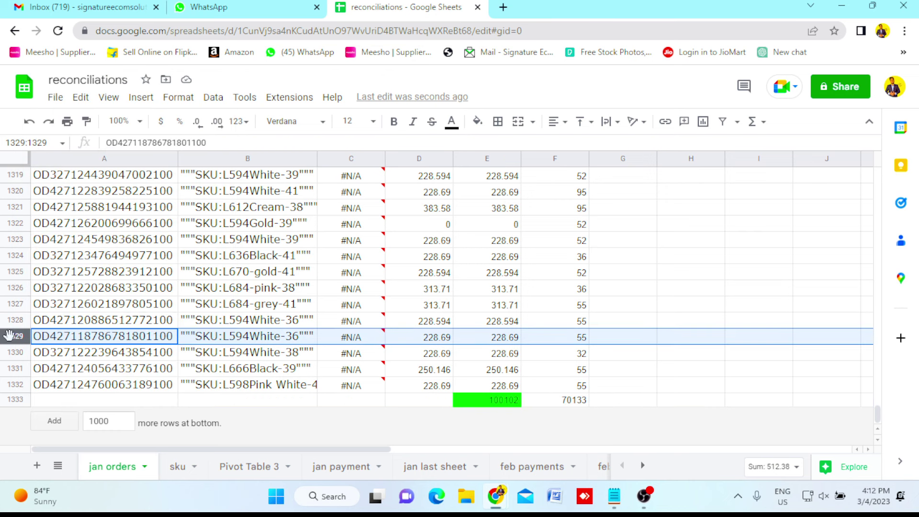
drag(17, 353, 14, 399)
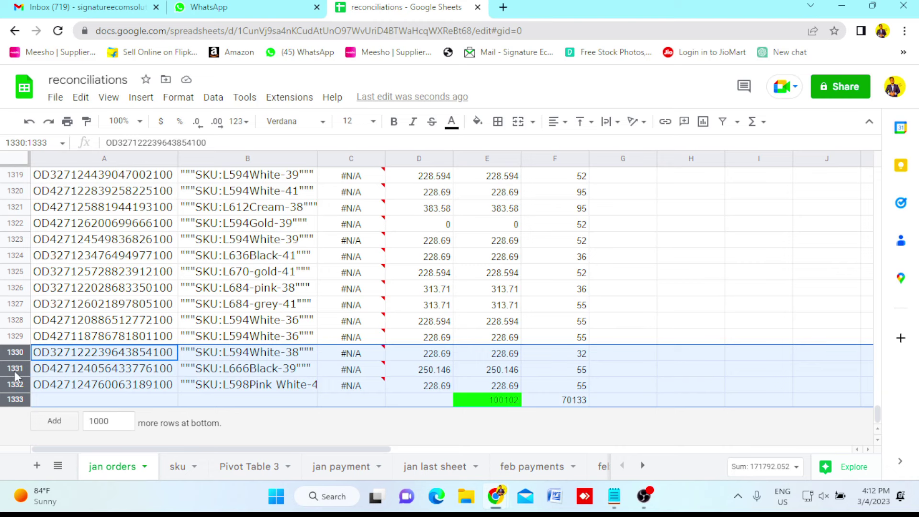
right_click(14, 372)
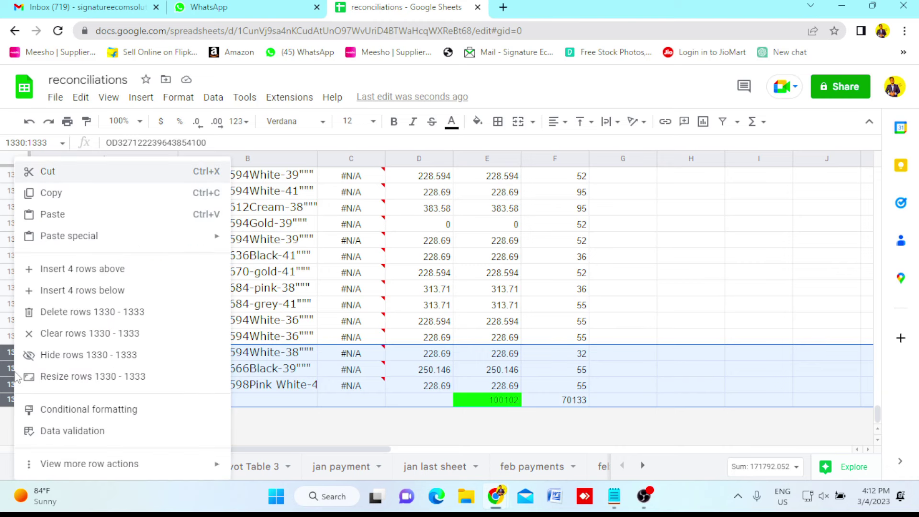
click(96, 293)
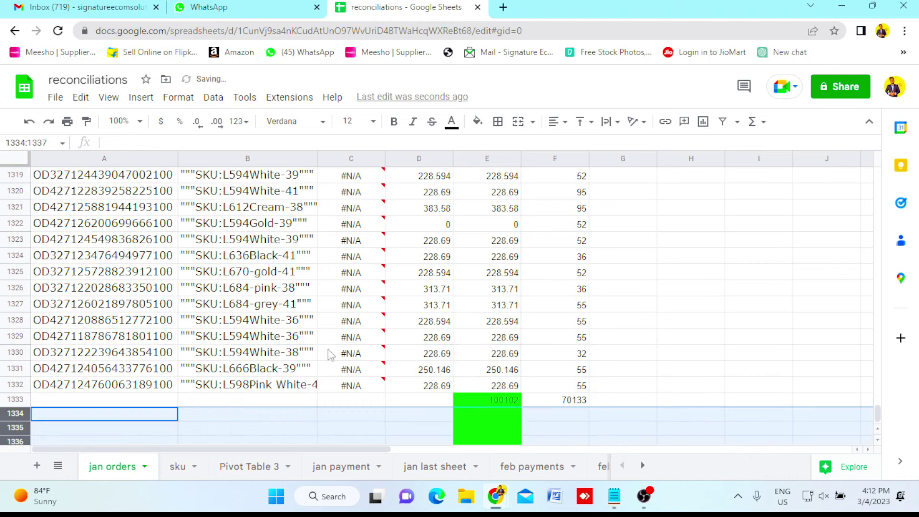
Review the E1333 payment total and the F1333 cost total below the jan orders.
click(618, 377)
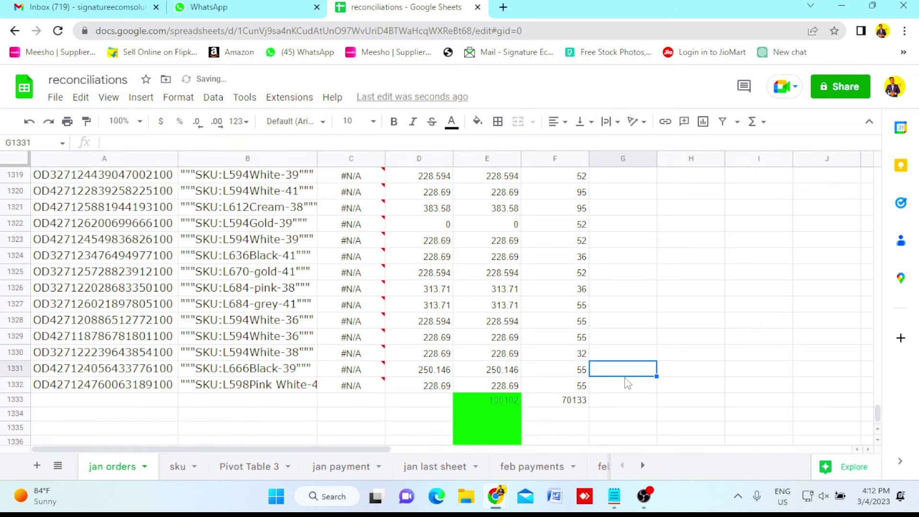
scroll(622, 378, down, 1)
scroll(627, 383, down, 1)
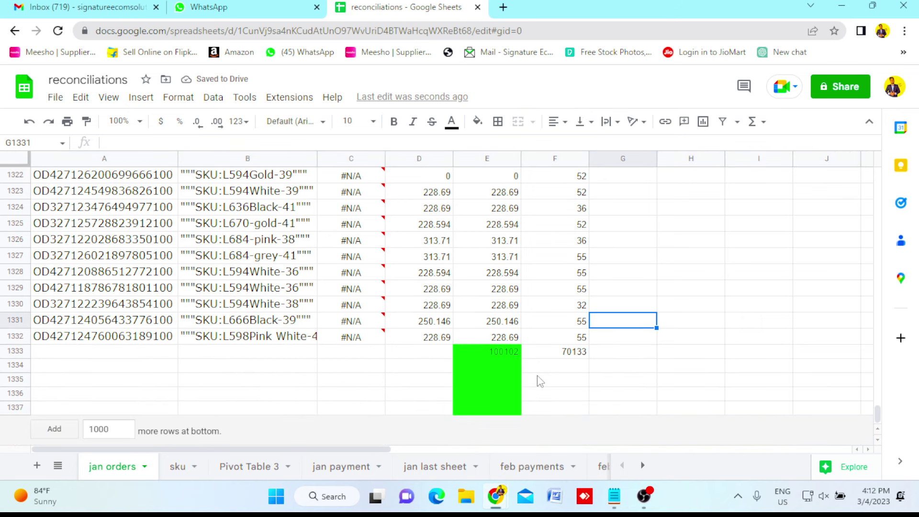
click(504, 351)
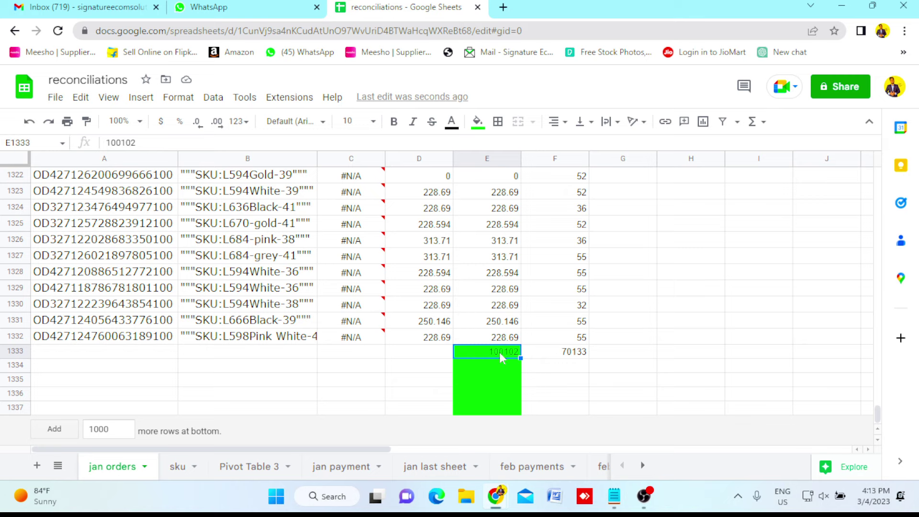
click(576, 357)
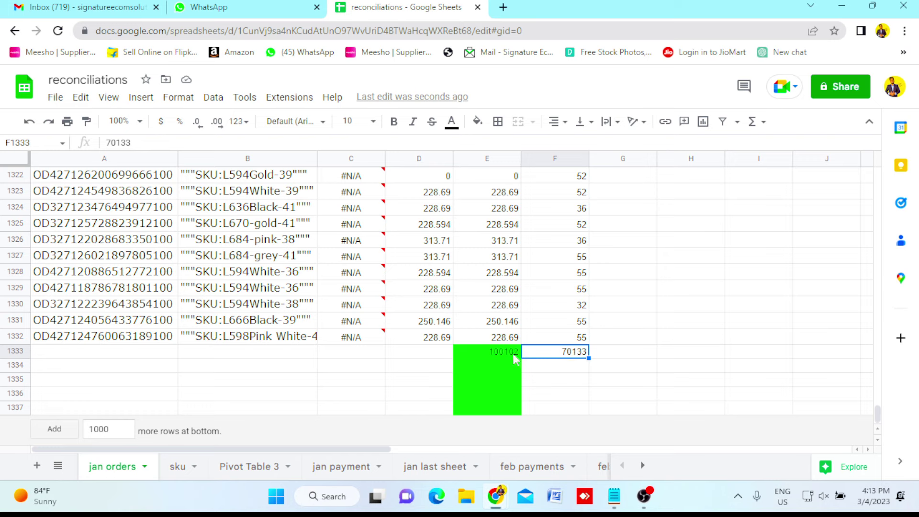
click(507, 353)
click(567, 356)
Enter =E1333-F1333 in G1333, giving a result of 29969.
click(635, 356)
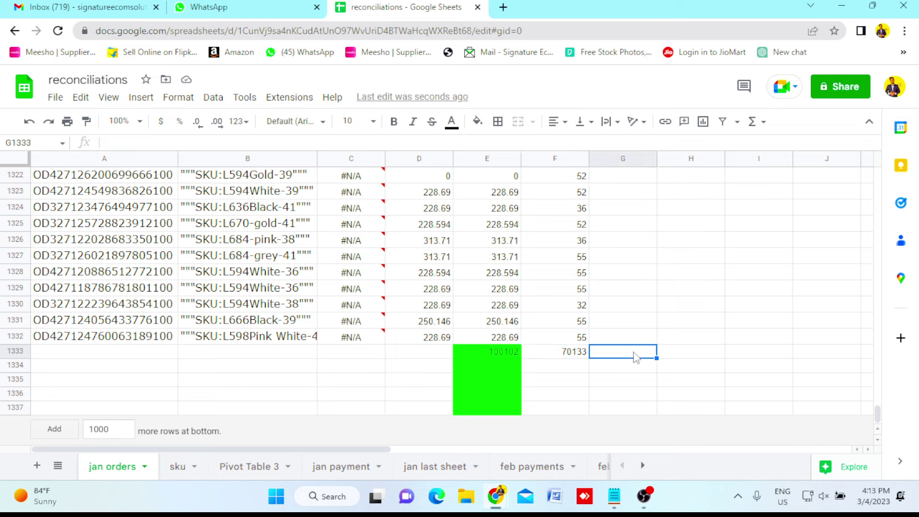
text(=)
key(Left)
key(Left)
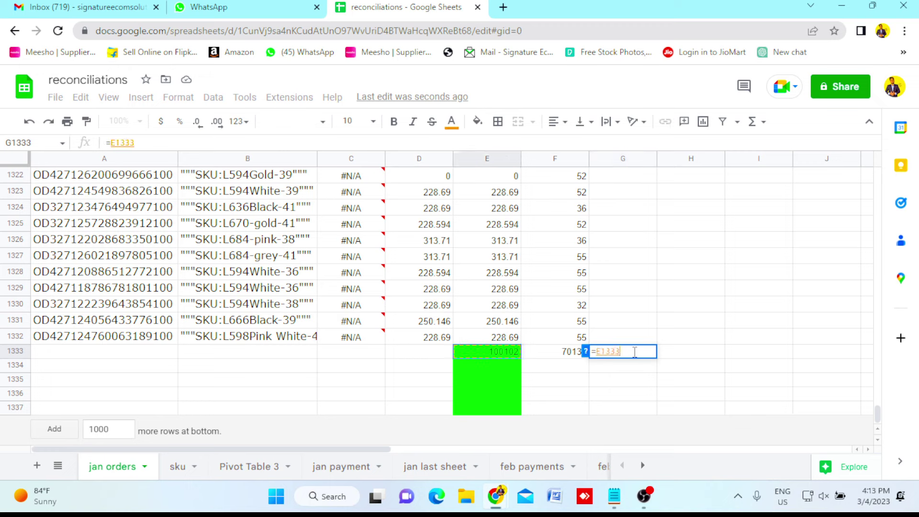
text(-)
key(Right)
key(Left)
key(Left)
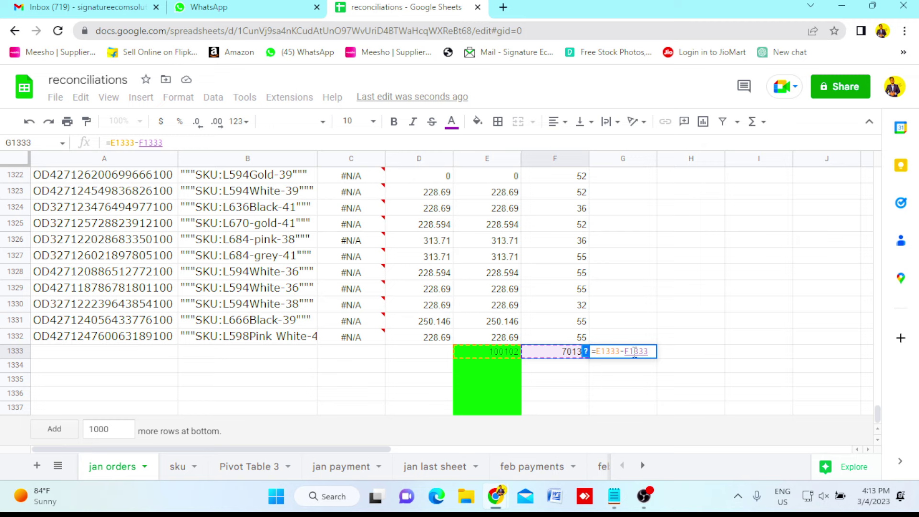
key(Return)
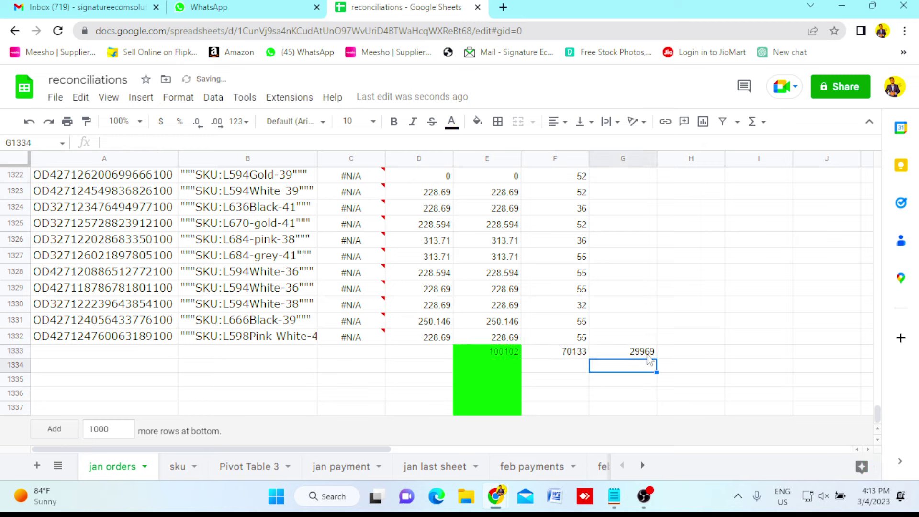
click(649, 357)
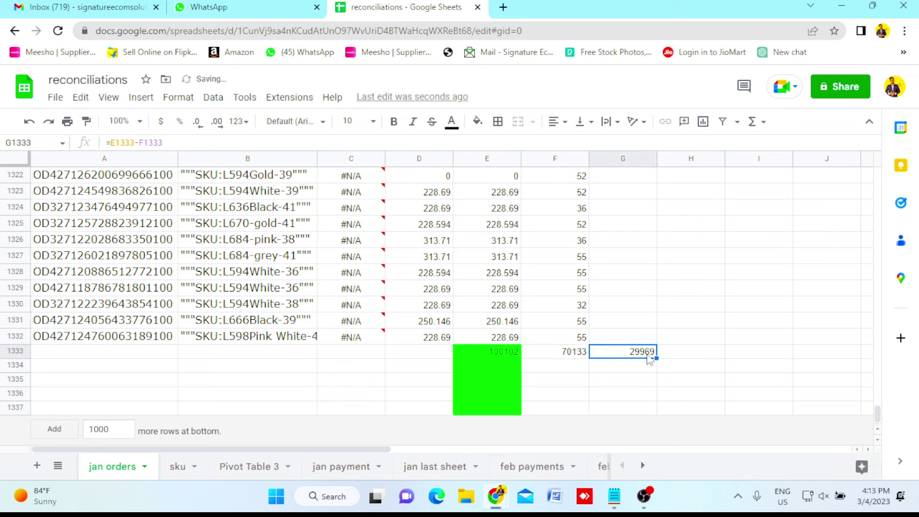
Fill the 29969 cell G1333 bright green to match the E1333 total.
click(477, 122)
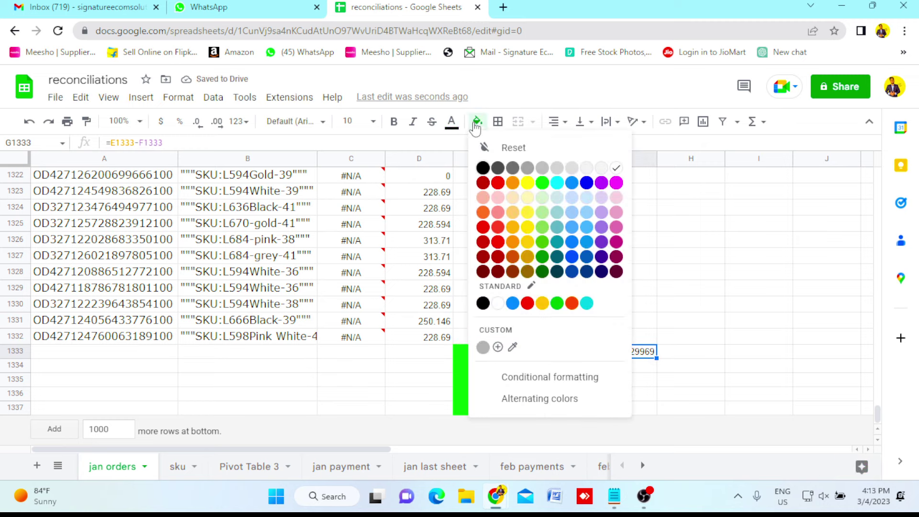
click(542, 183)
click(713, 325)
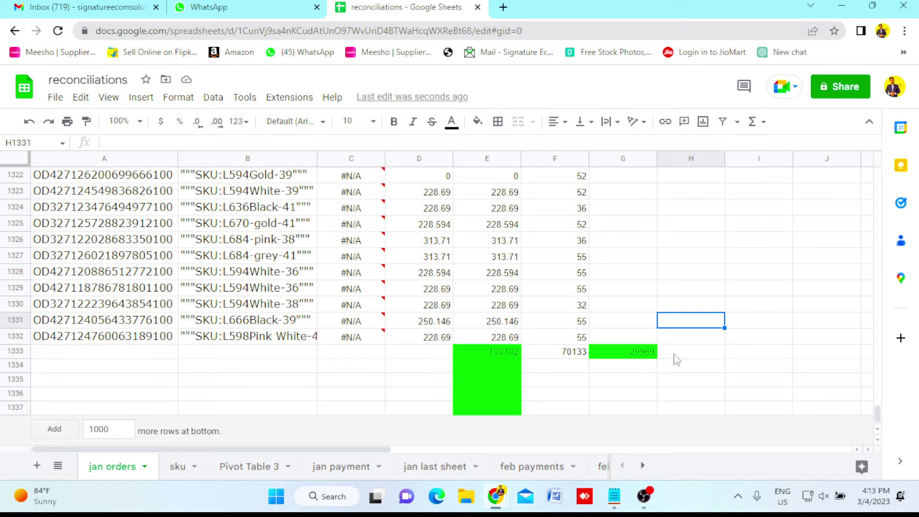
click(674, 355)
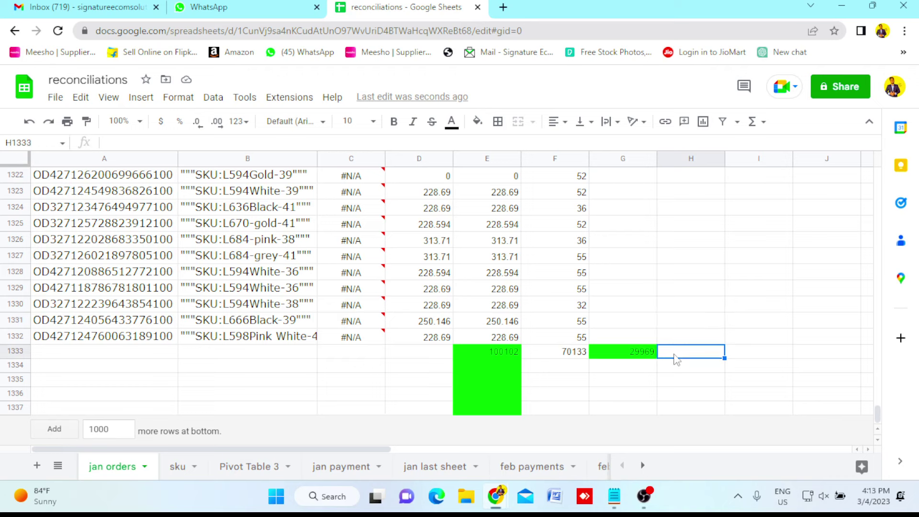
Label F1334 'ads cost' and F1335 'packging(extra cost)'.
click(564, 369)
text(ads cost)
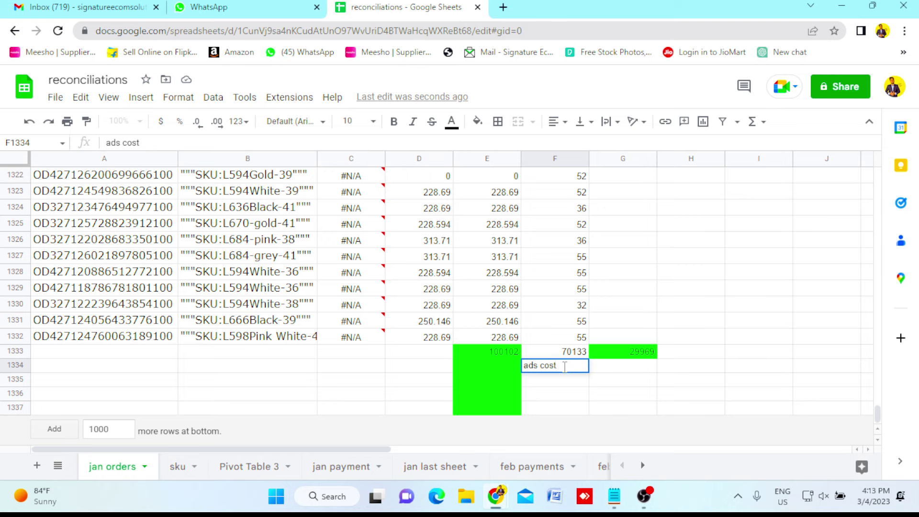
key(Return)
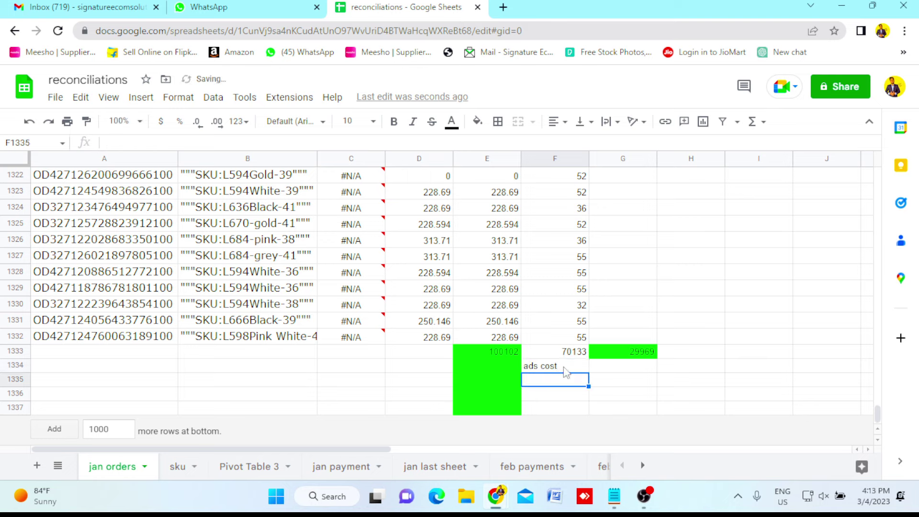
text(packgi)
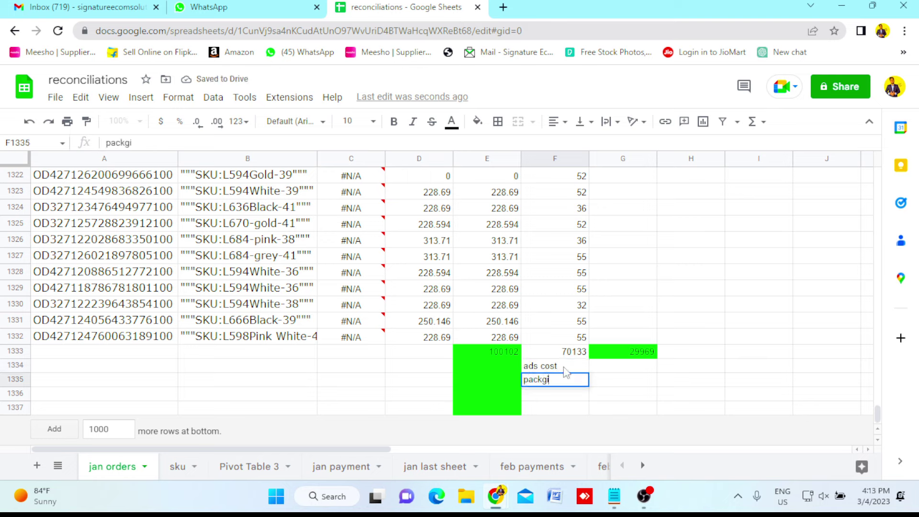
text(ng(extra)
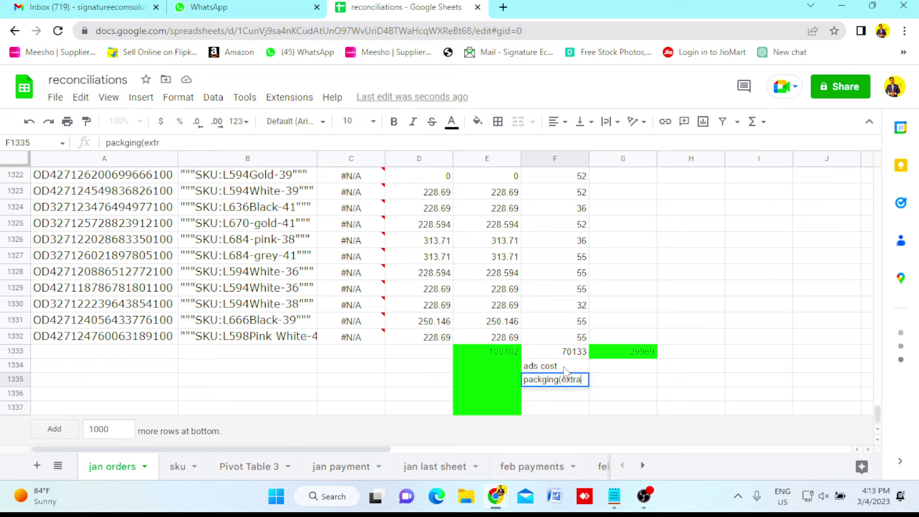
text( cost)
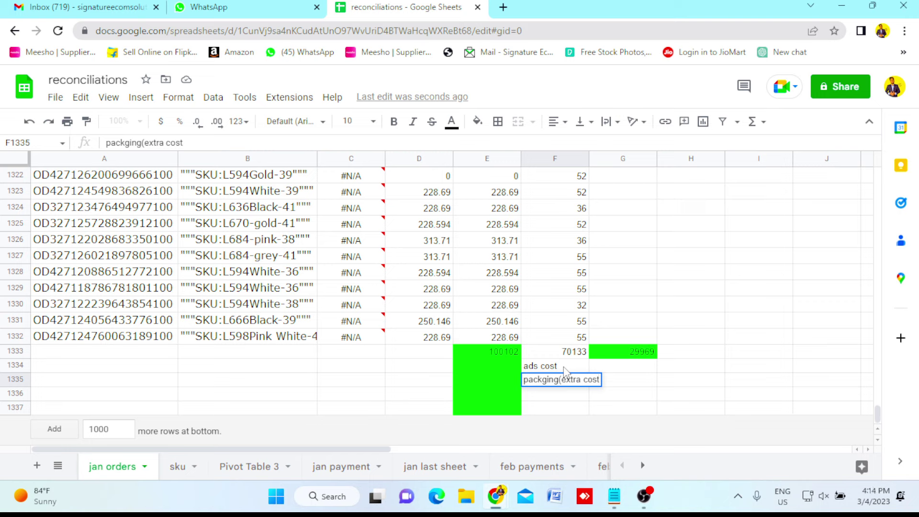
text())
key(Tab)
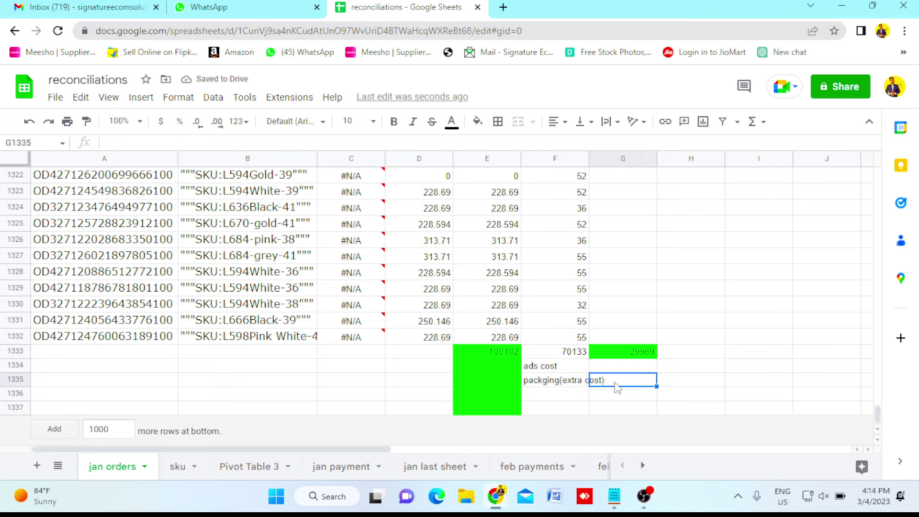
Select the cost price column F and view its sum in the summary statistics.
click(557, 341)
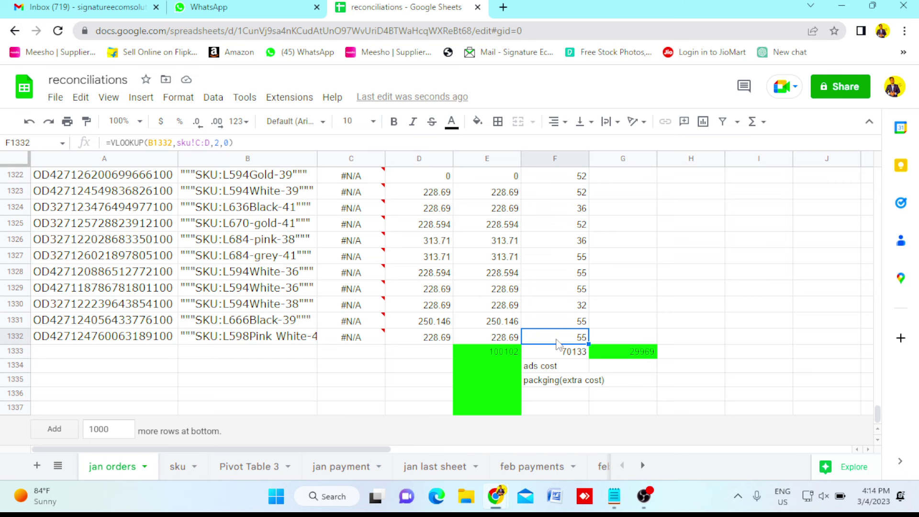
key(ctrl+shift+Up)
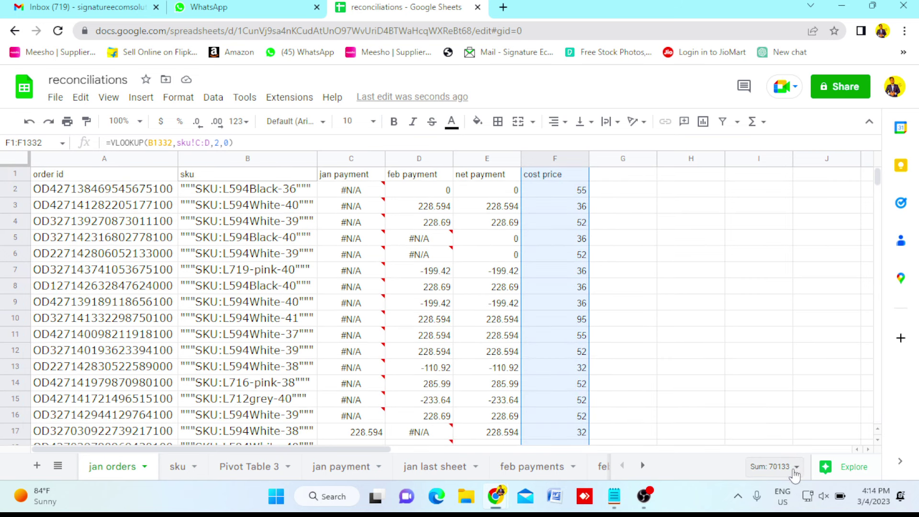
click(795, 473)
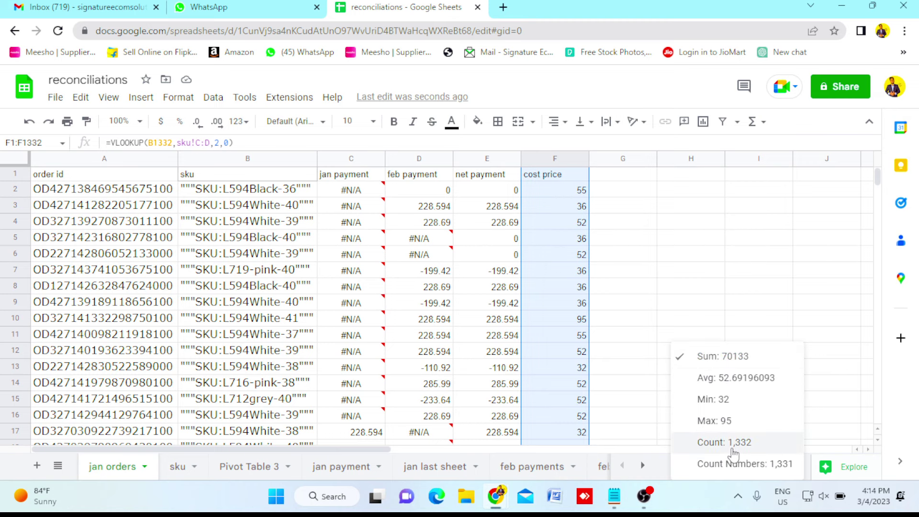
click(556, 400)
Enter 6000 as the packaging cost in G1335.
key(ctrl+Down)
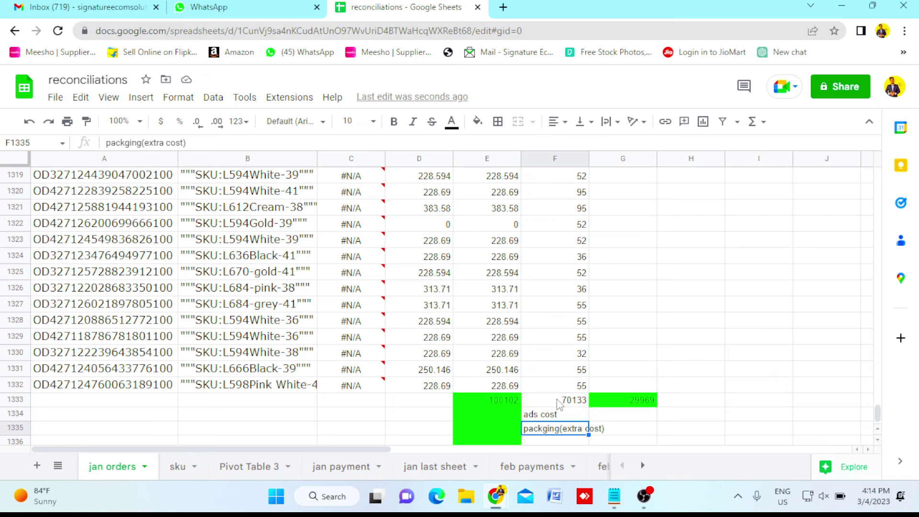
key(Right)
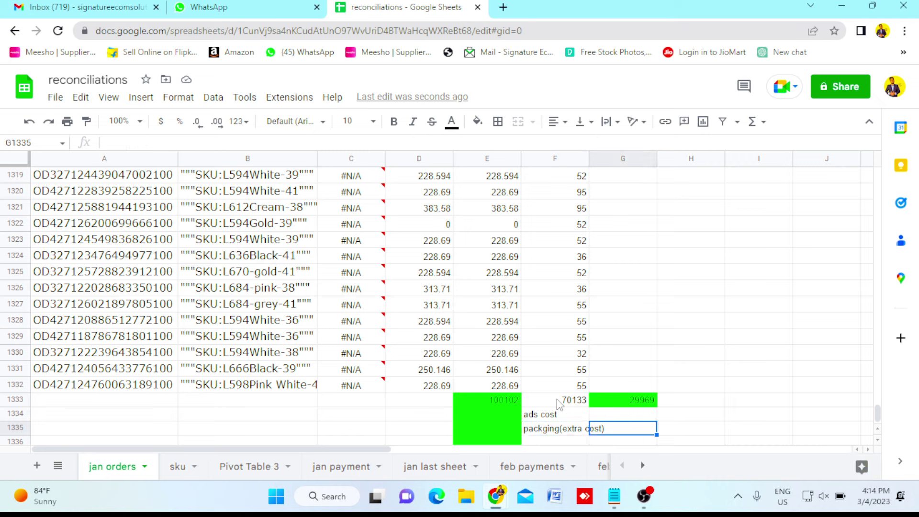
text(6)
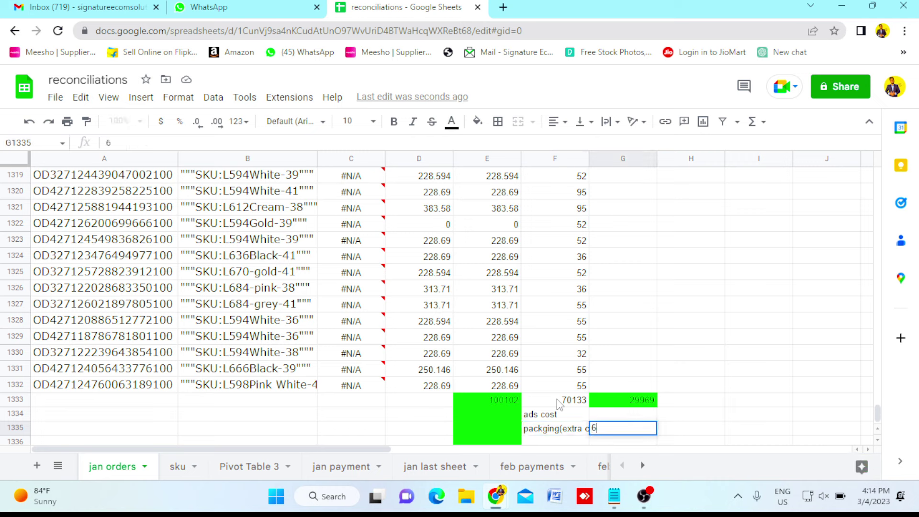
text(000)
key(Return)
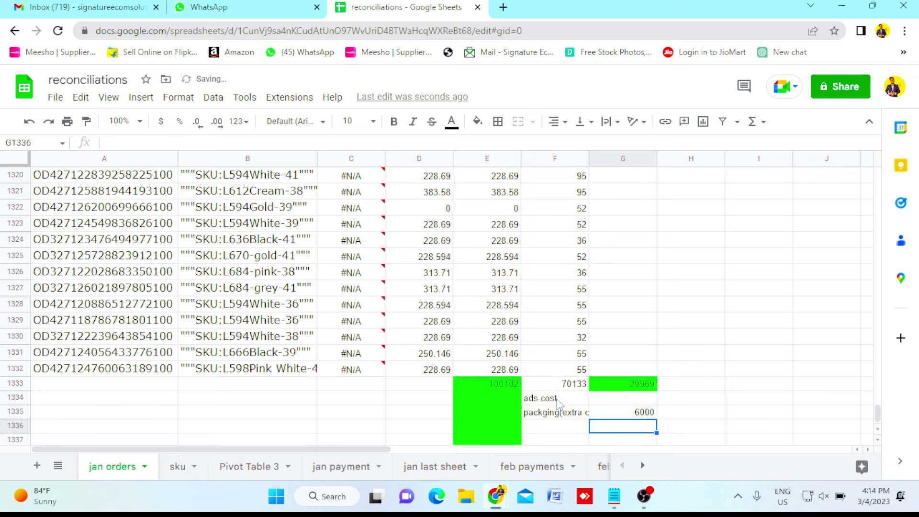
click(617, 402)
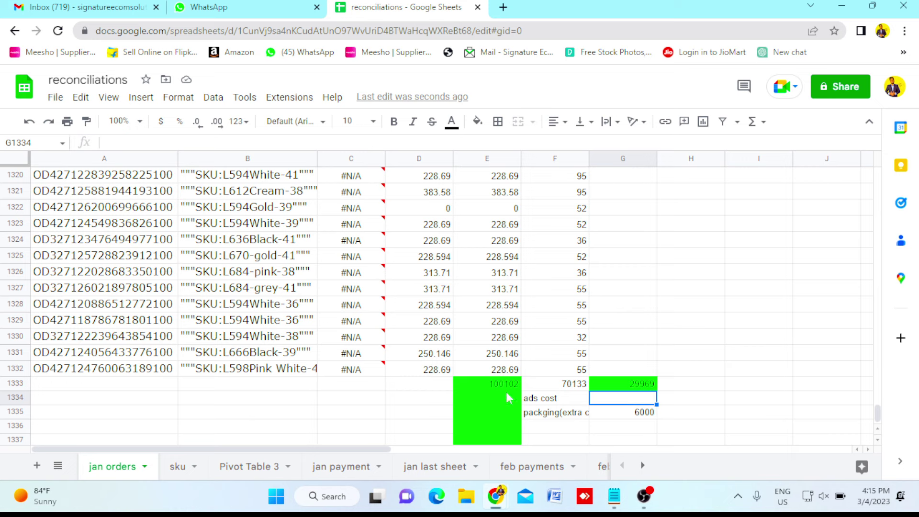
Return from Amazon Seller Central to the 'reconciliations - Google Sheets' window.
mouse_move(500, 504)
click(559, 441)
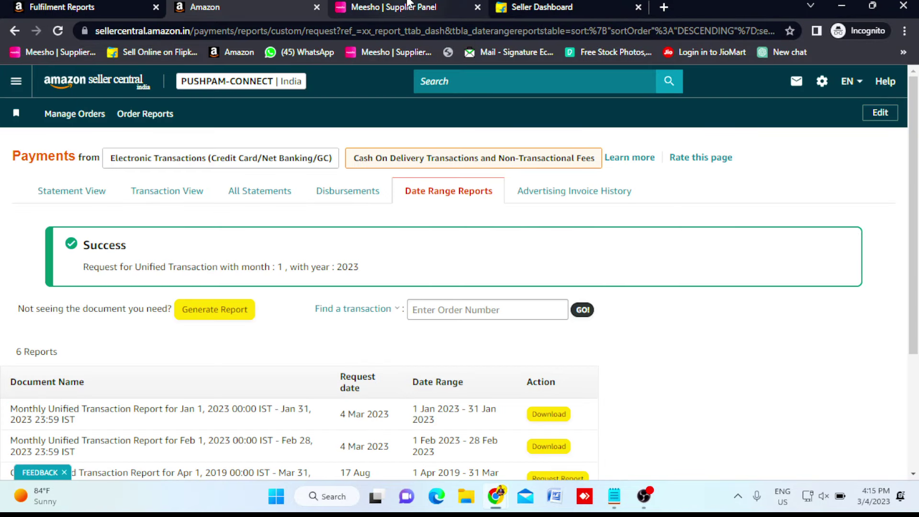
mouse_move(498, 503)
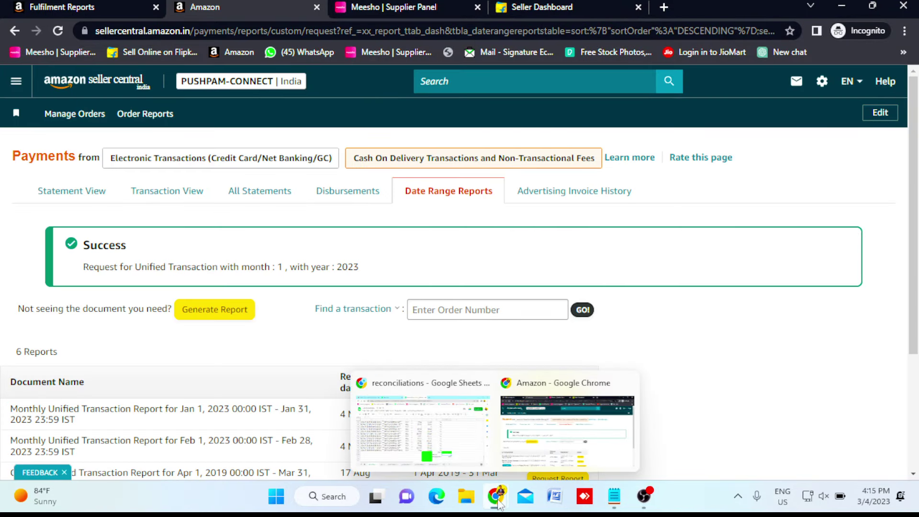
click(461, 443)
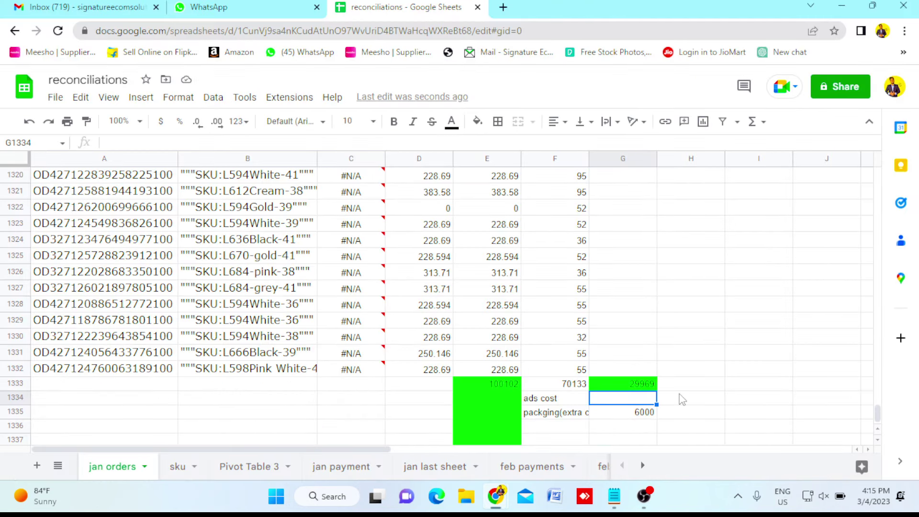
Record 2000 as the ads cost in G1334 and label F1337 'net profit'.
text(2000)
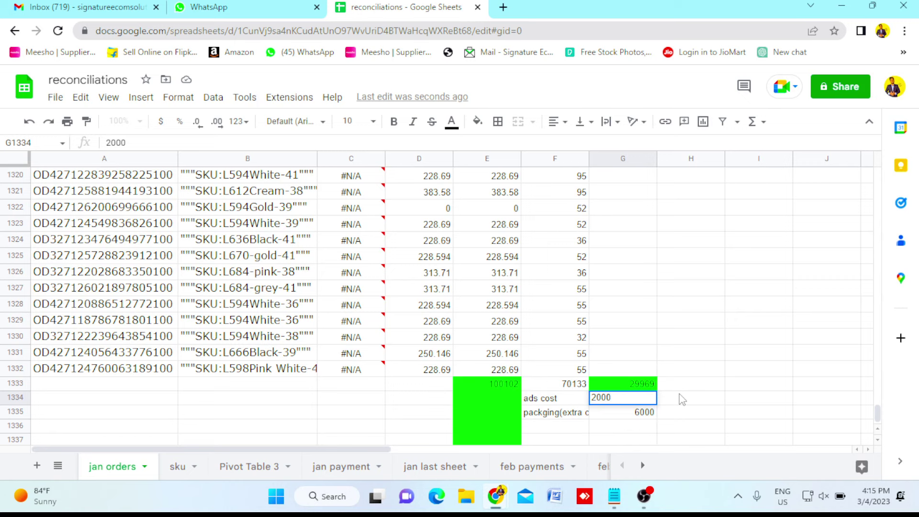
key(Return)
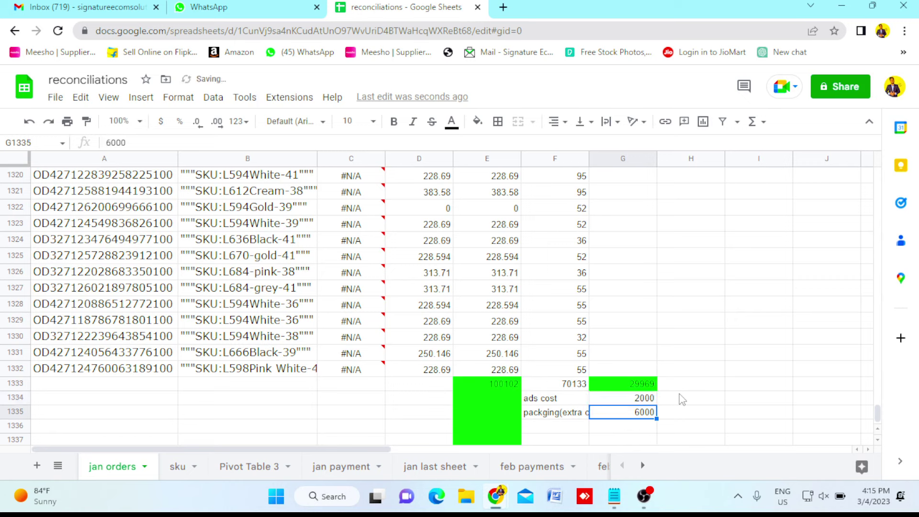
click(562, 441)
text(n)
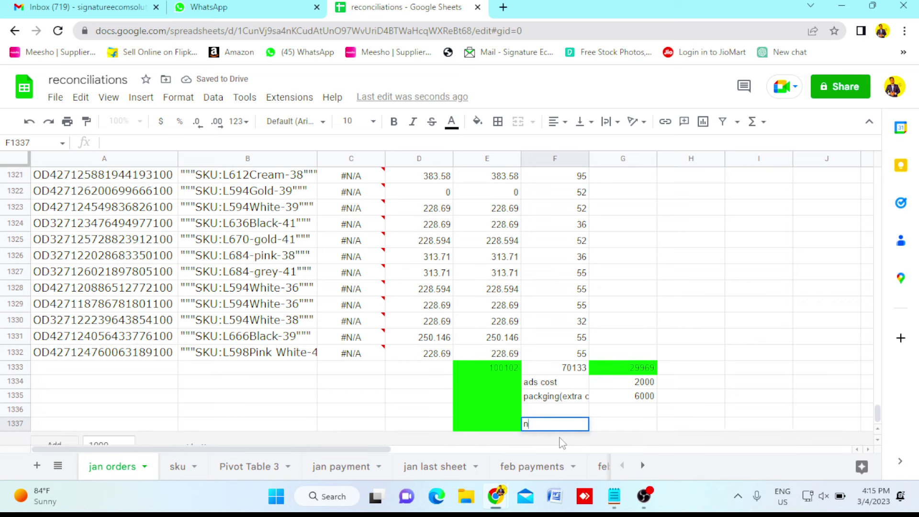
text(et profit)
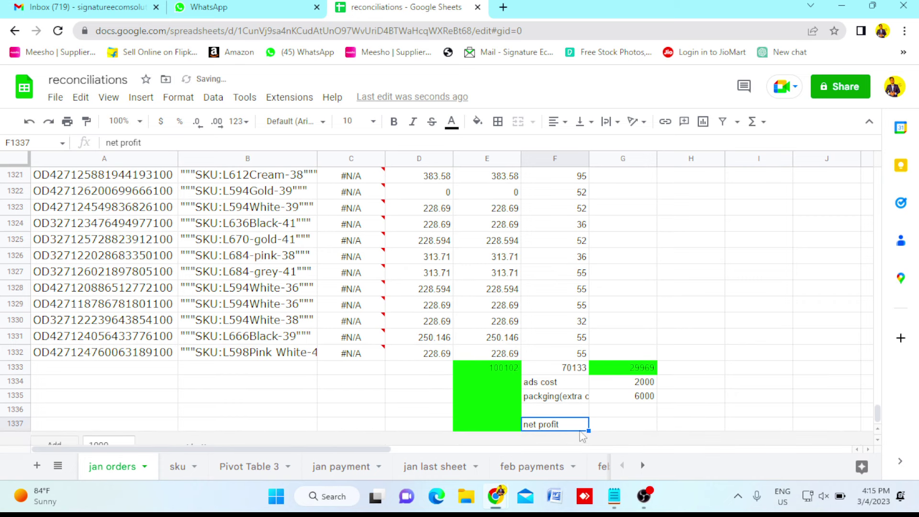
Enter =G1333-G1334-G1335 in G1337, giving a net profit of 21969.
click(626, 425)
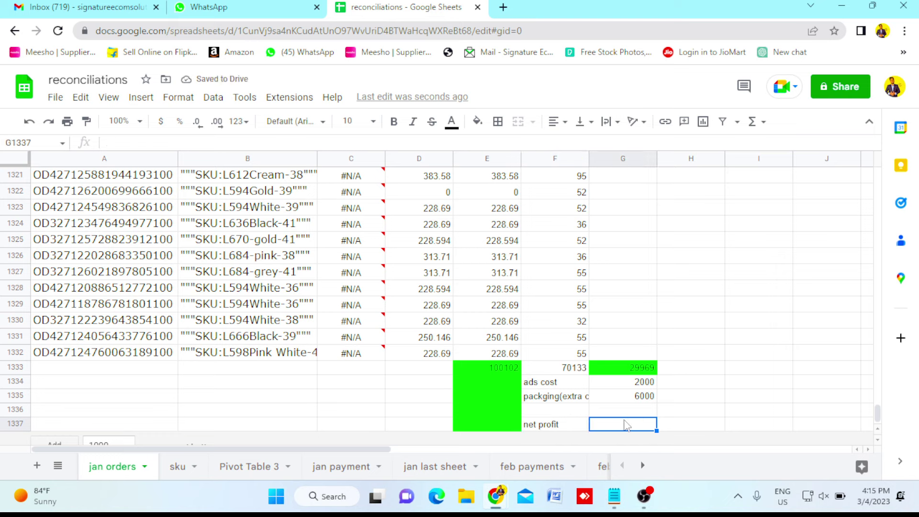
text(=G1335)
key(Up)
key(Up)
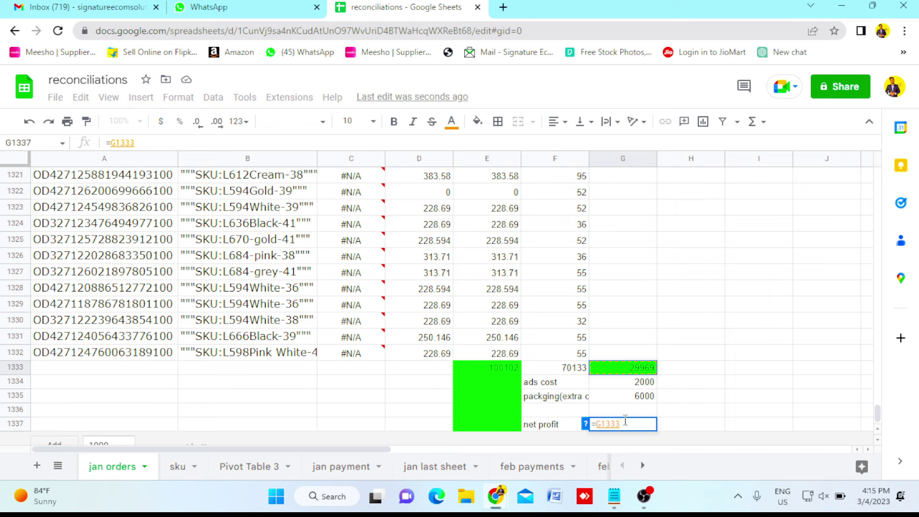
text(-)
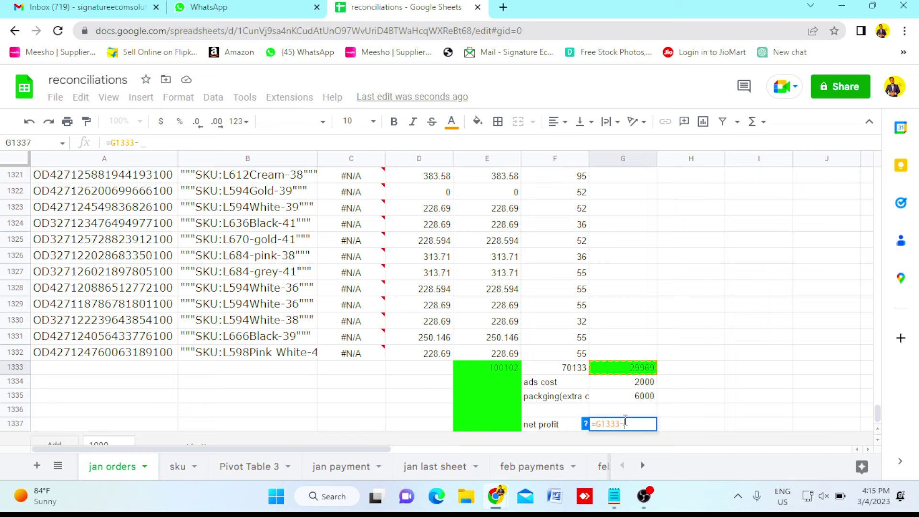
key(Up)
key(Up)
key(Up)
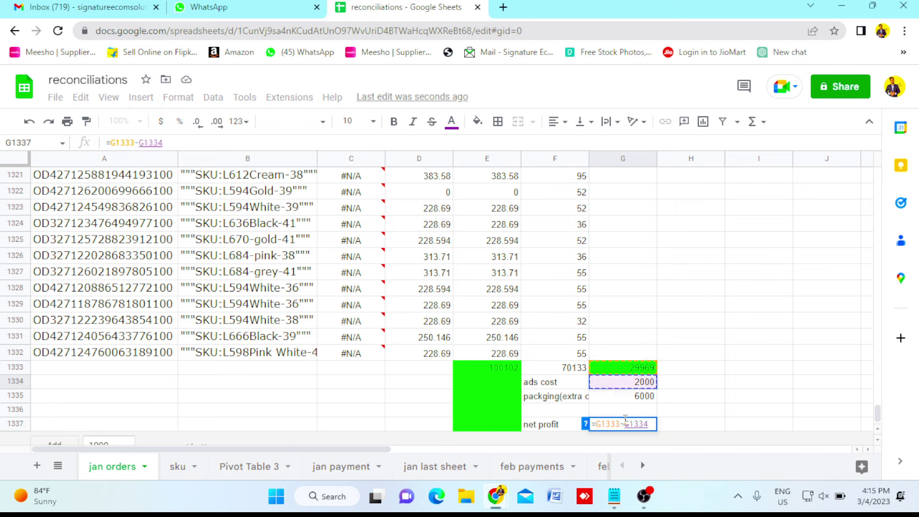
text(-)
key(Up)
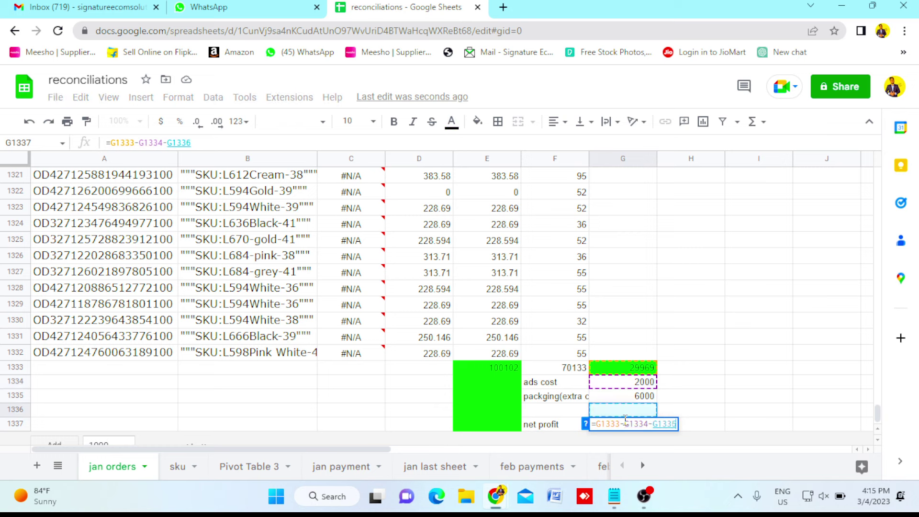
key(Up)
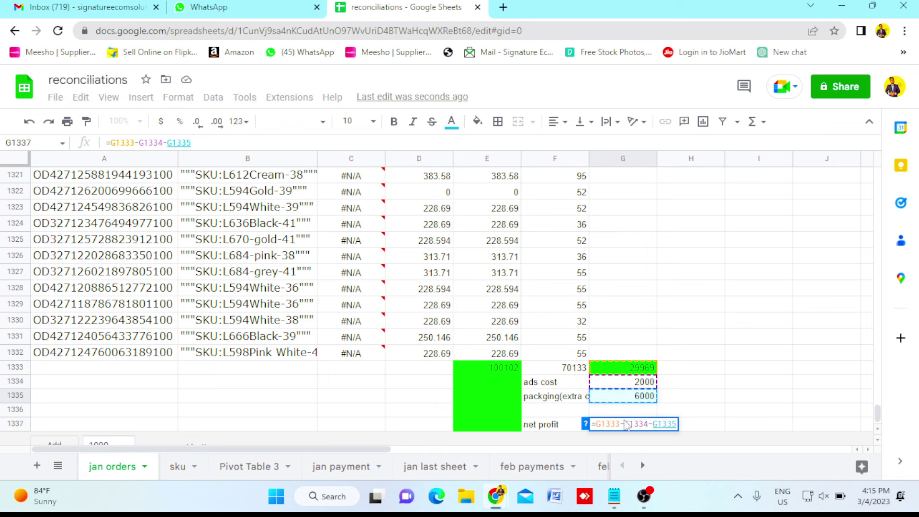
key(Return)
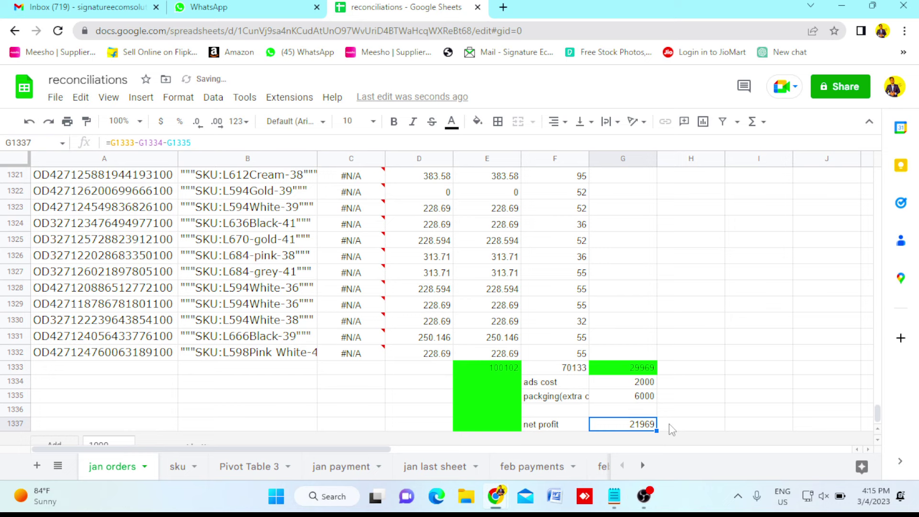
Fill the 21969 net profit cell bright green and set its font size to 14.
click(477, 123)
click(544, 186)
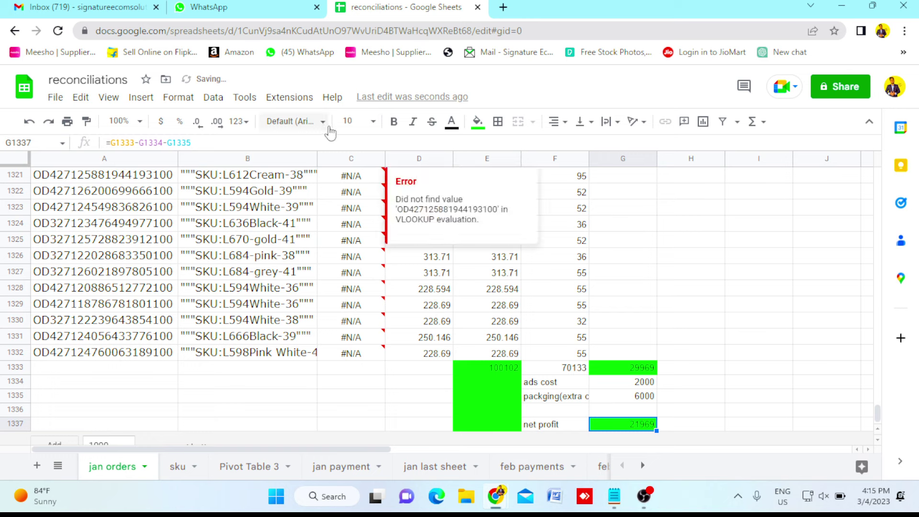
click(374, 123)
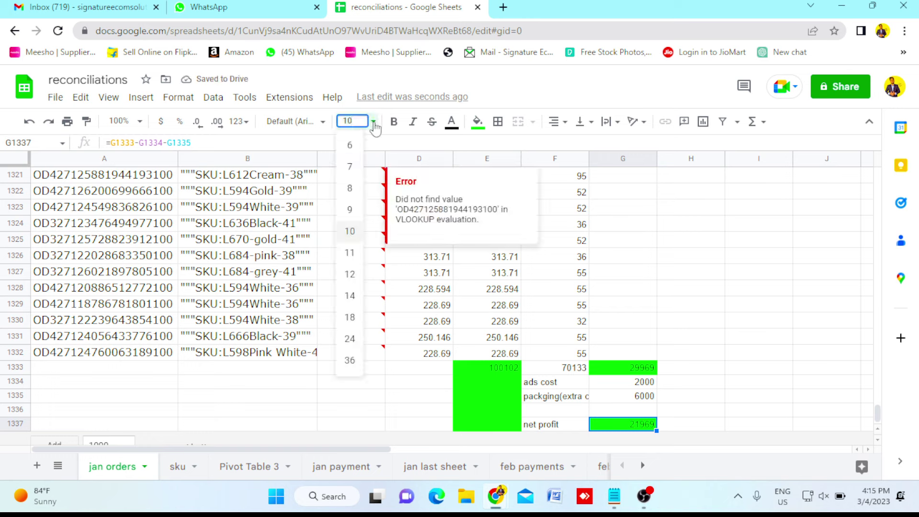
click(349, 297)
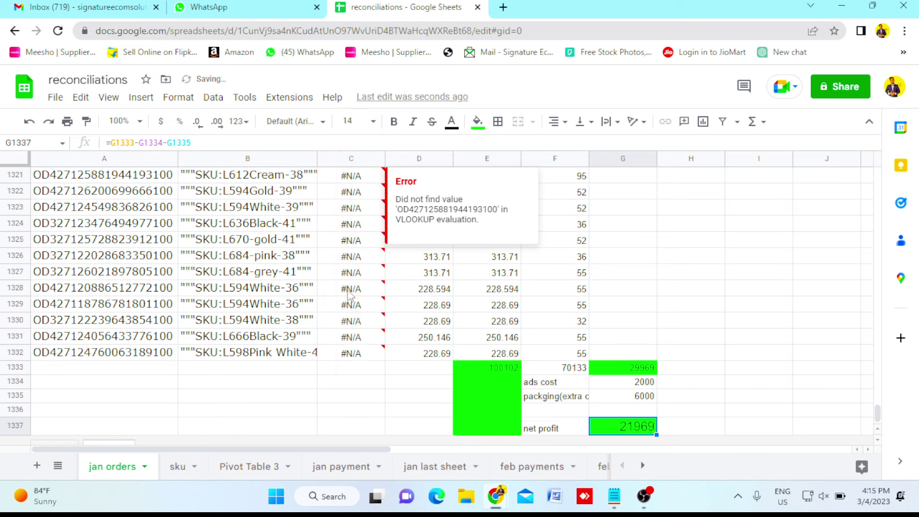
click(703, 328)
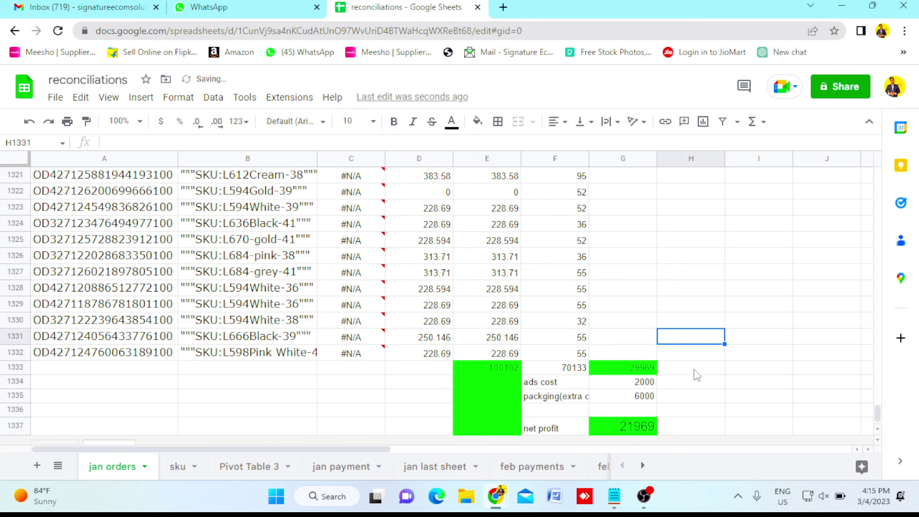
scroll(691, 402, down, 2)
click(689, 397)
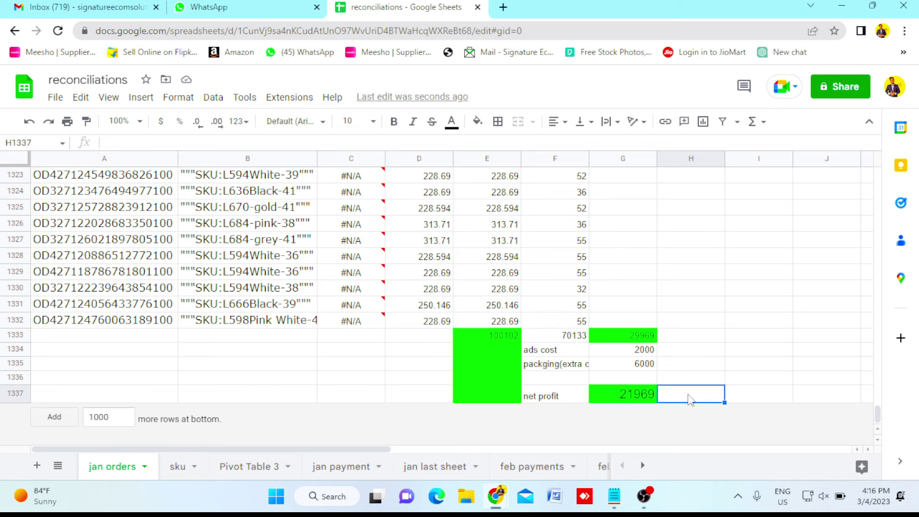
click(513, 337)
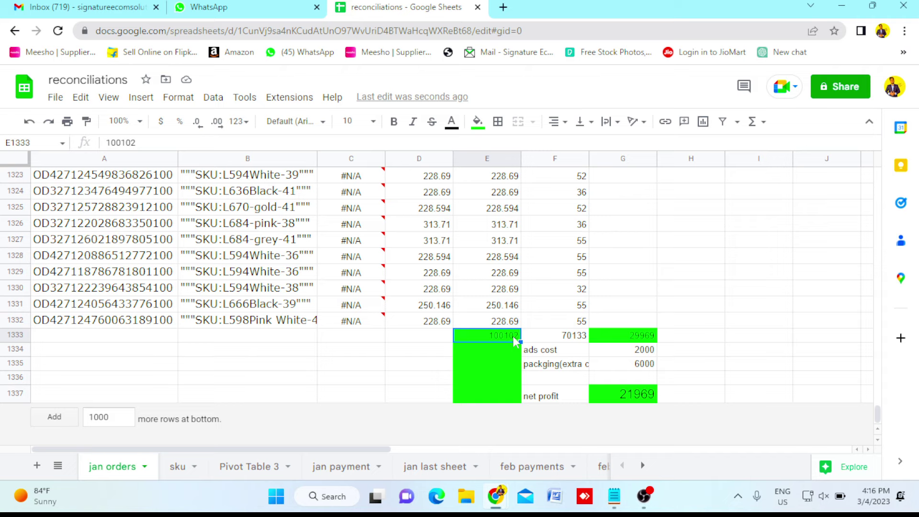
click(636, 339)
click(574, 339)
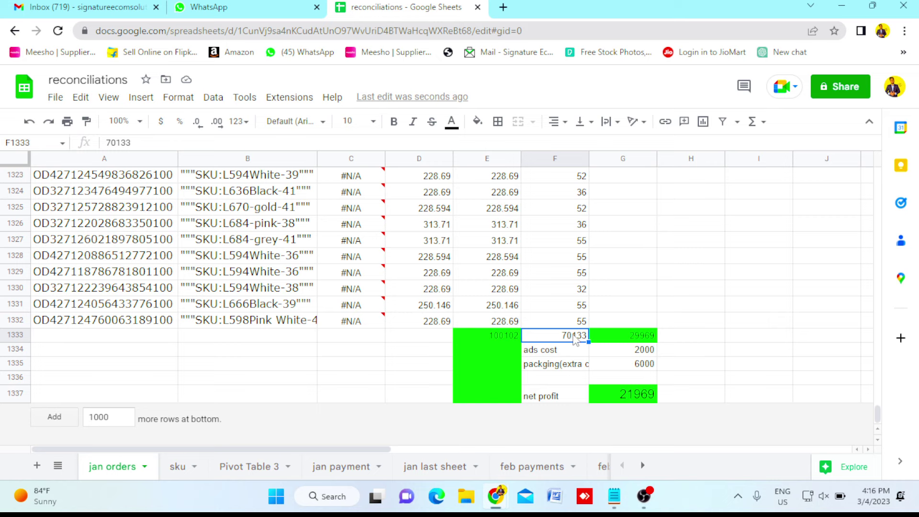
click(499, 261)
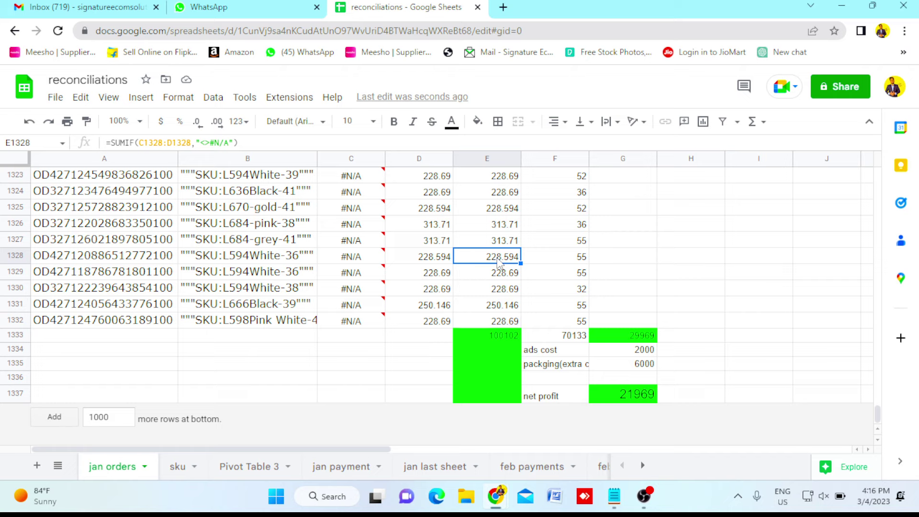
click(575, 260)
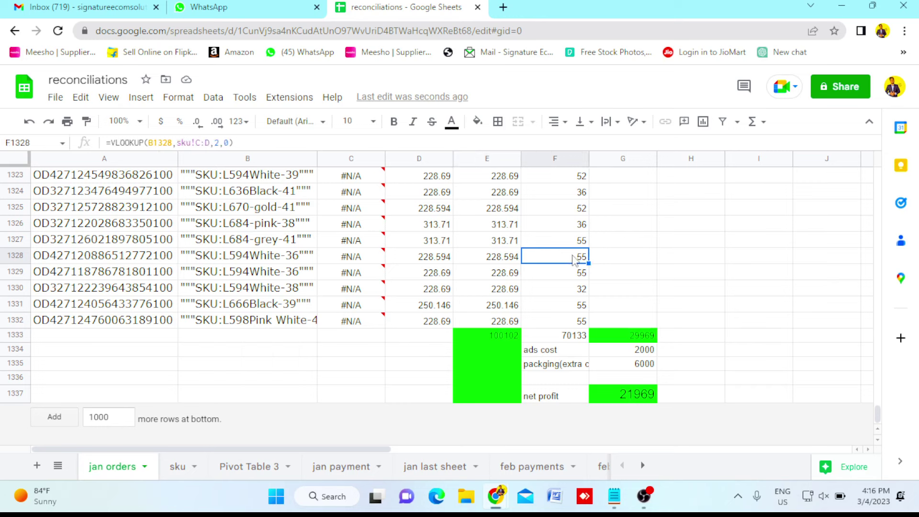
click(642, 406)
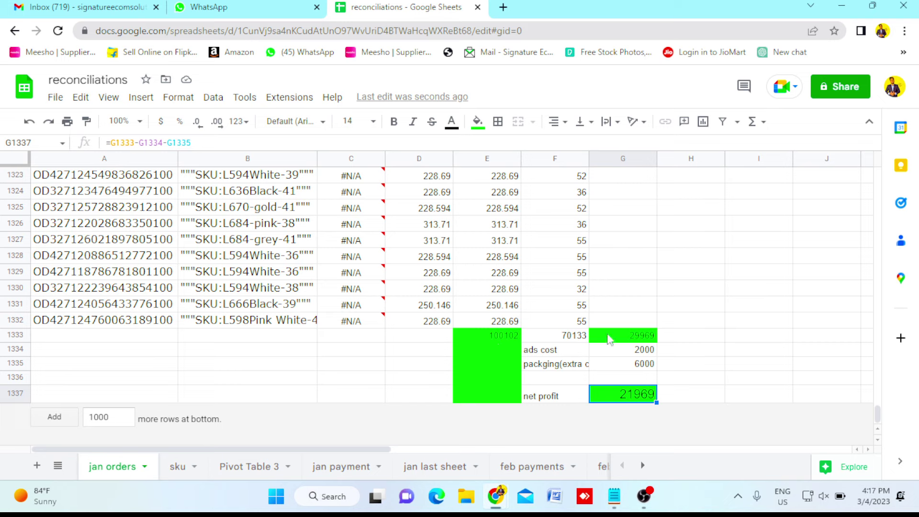
click(678, 401)
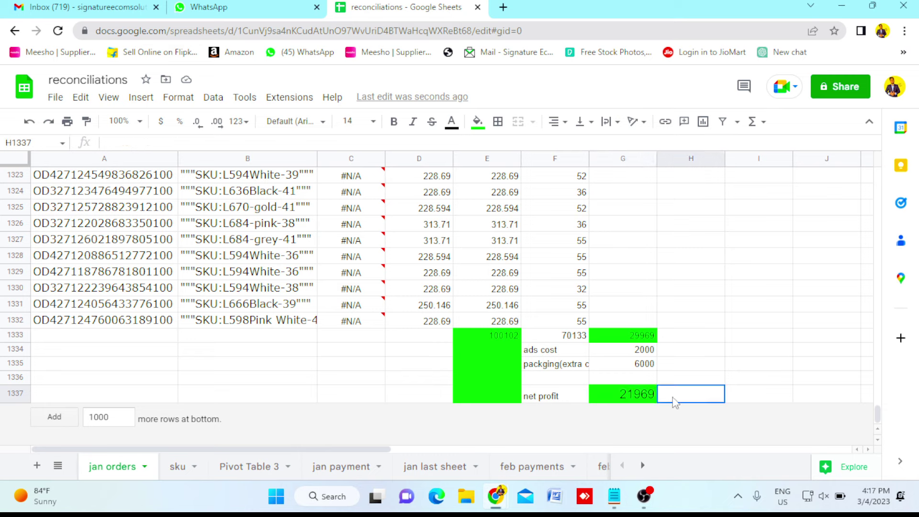
click(637, 401)
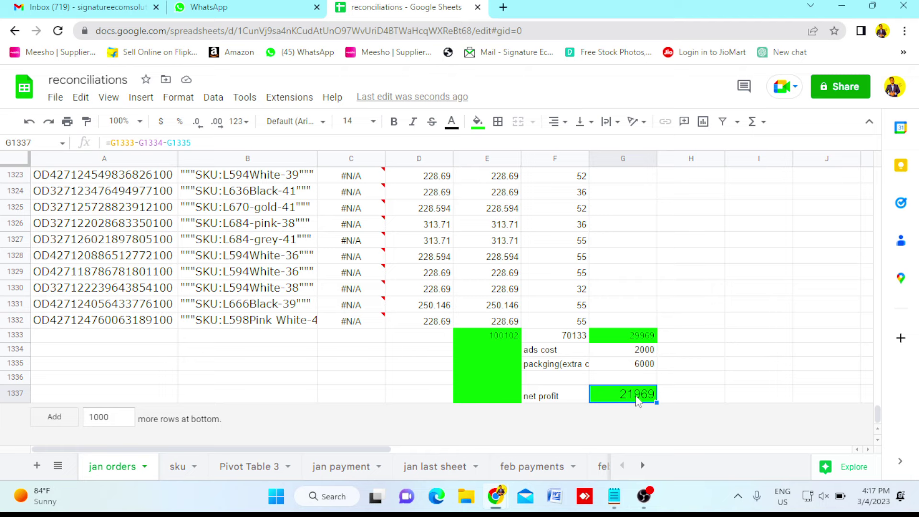
click(711, 235)
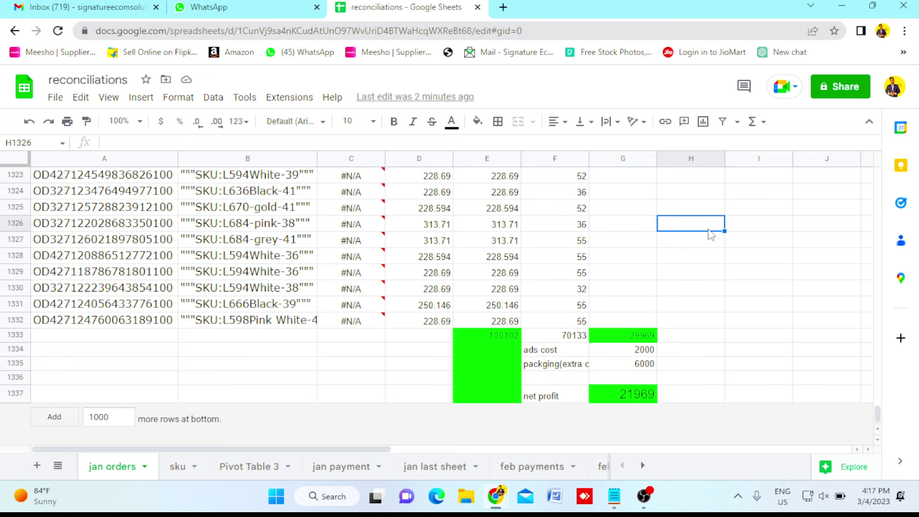
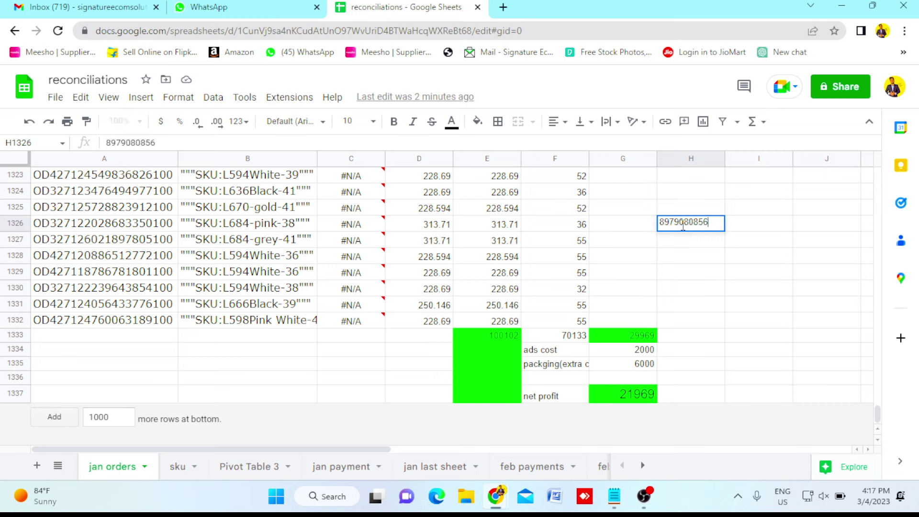
click(748, 228)
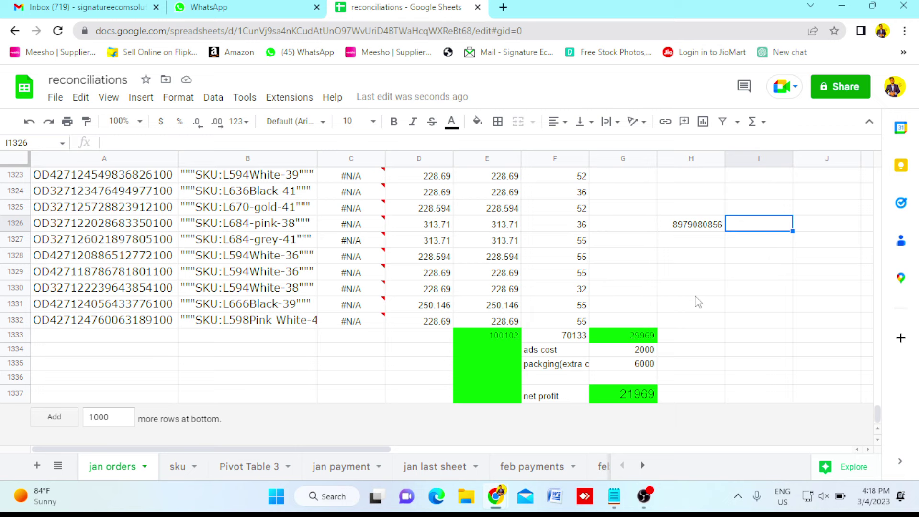
click(651, 497)
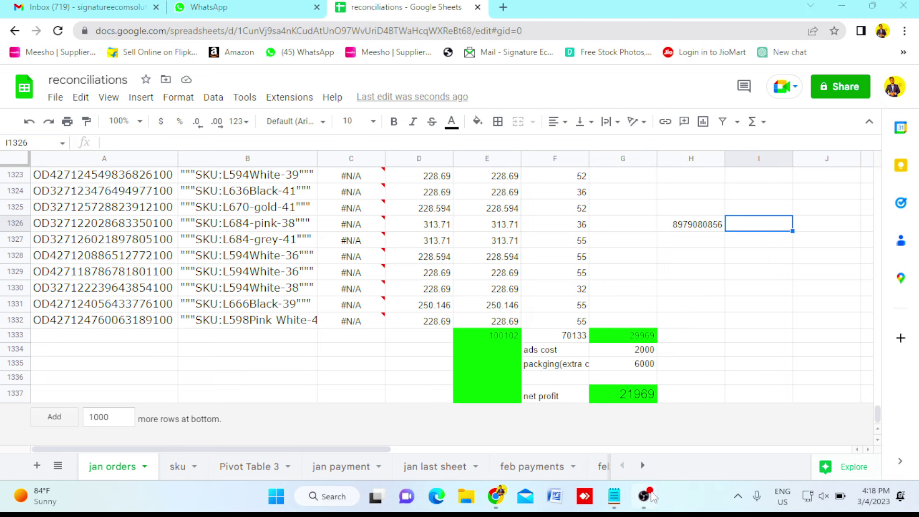